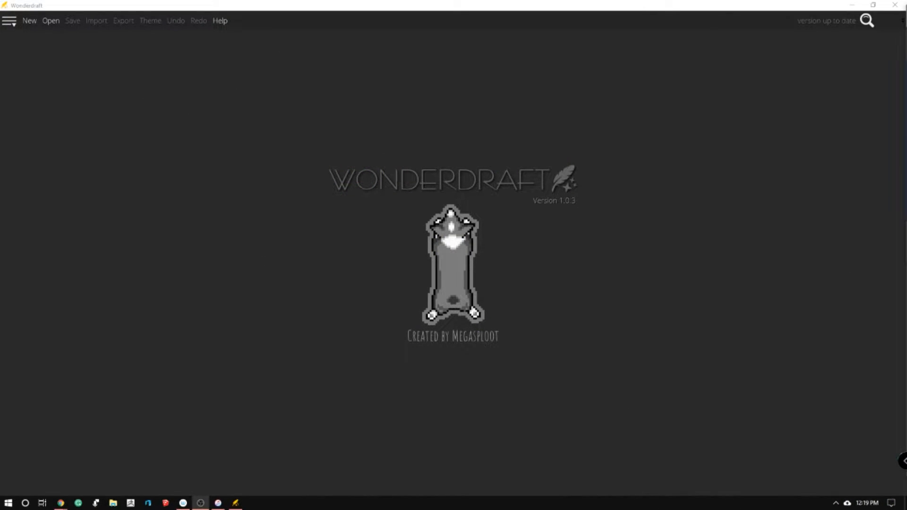
Open the settings for creating a new map
click(4, 24)
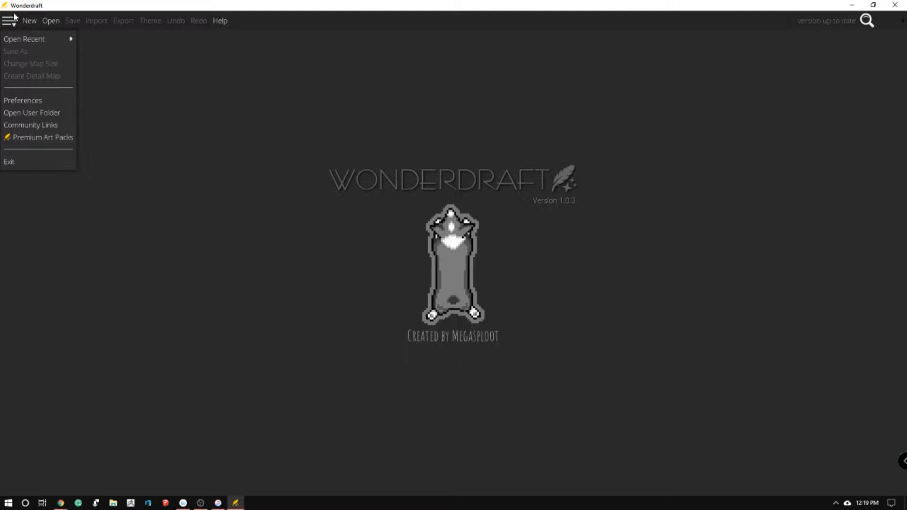
click(27, 23)
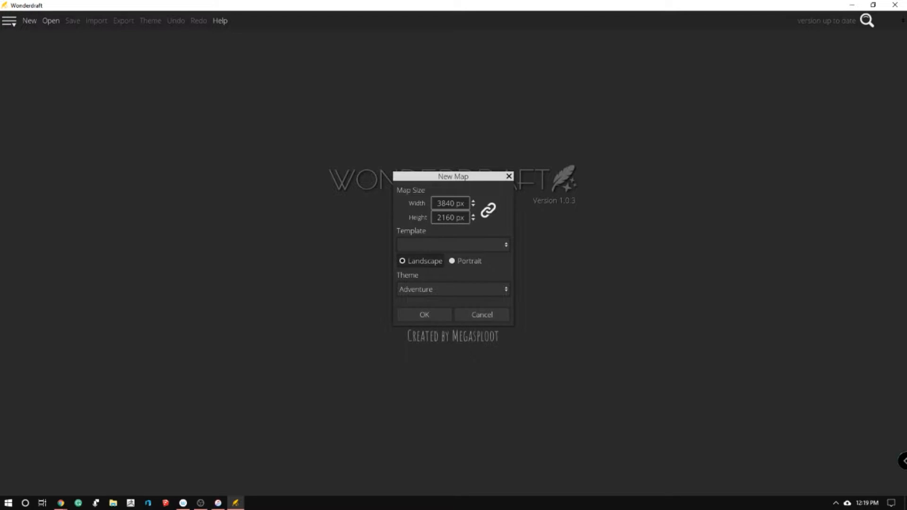
Bring the online stopwatch browser window over the map editor and start its timer
drag(906, 225, 789, 31)
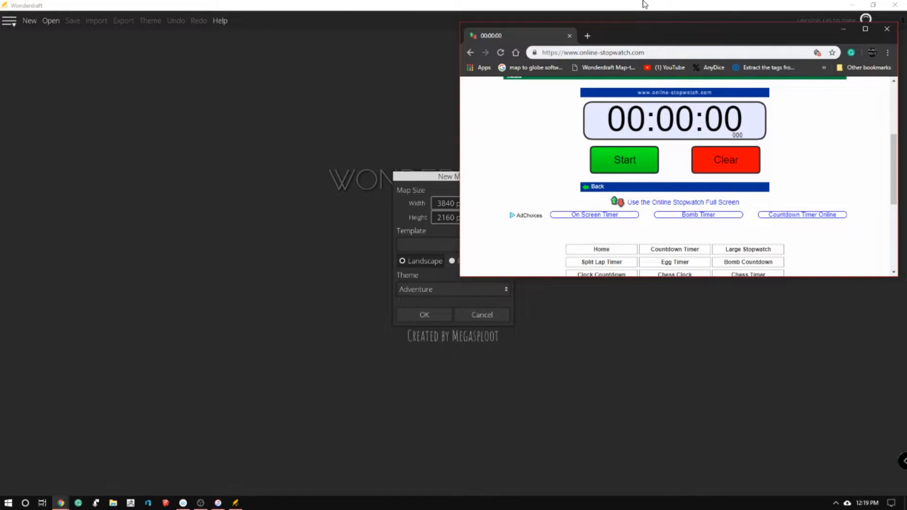
mouse_move(720, 29)
mouse_down()
mouse_move(565, 58)
mouse_move(687, 37)
mouse_move(588, 61)
mouse_move(610, 58)
mouse_move(598, 63)
mouse_move(562, 49)
mouse_move(645, 64)
mouse_move(546, 45)
mouse_move(610, 55)
mouse_move(765, 56)
mouse_move(777, 32)
mouse_move(707, 27)
mouse_up()
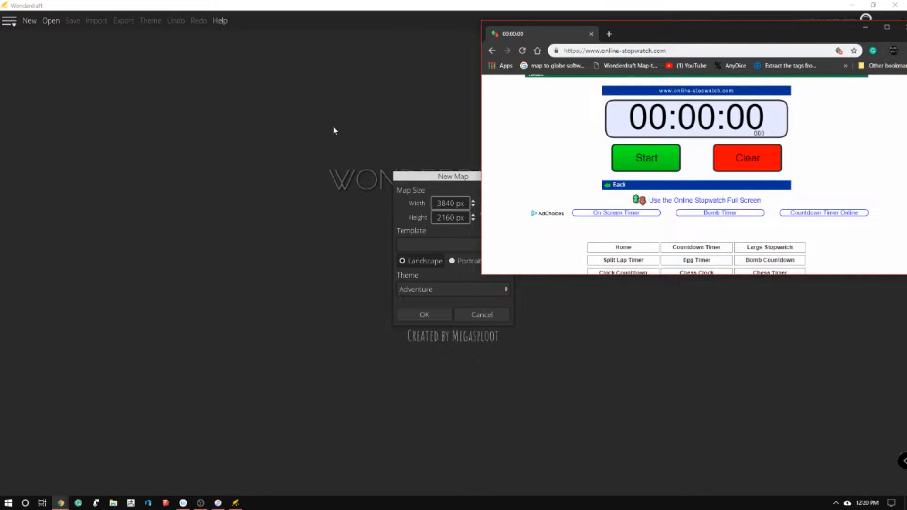
click(660, 163)
Create a new 3840 × 2160 px landscape map with the Adventure theme
click(423, 320)
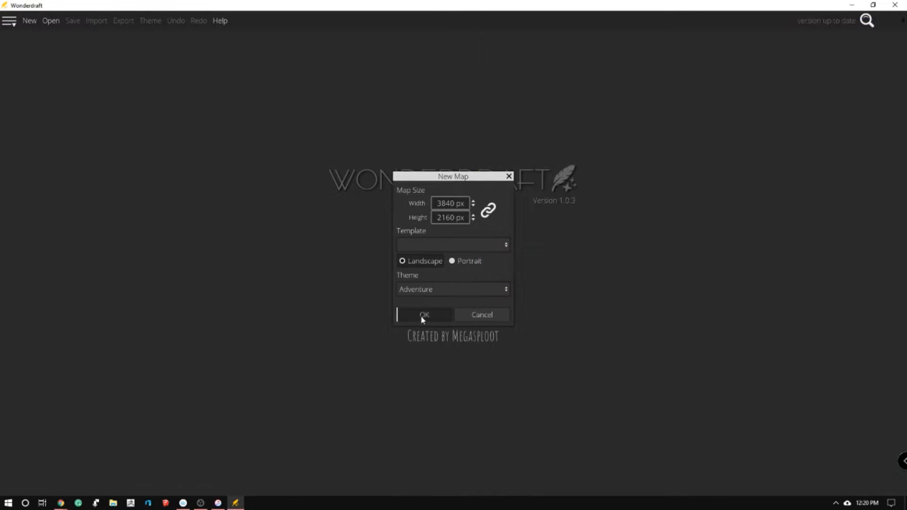
click(453, 245)
click(440, 285)
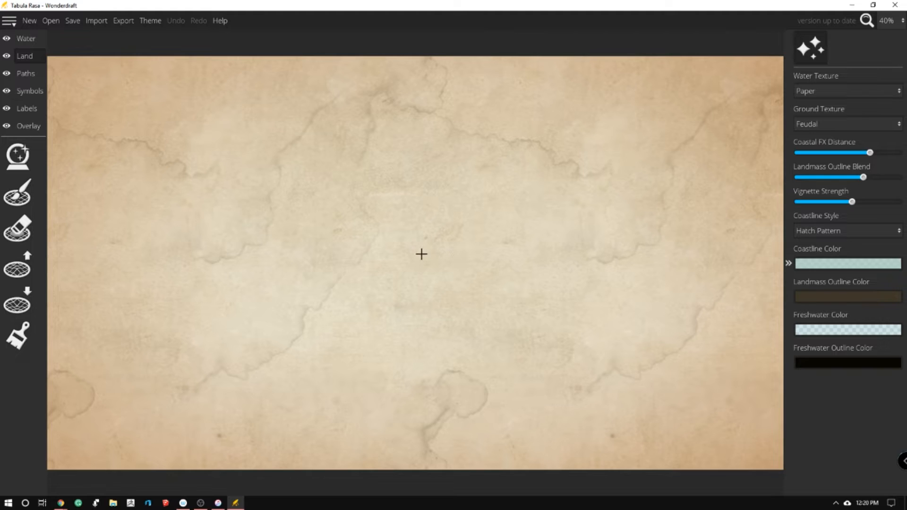
Generate a landmass using the Uniform pattern with roughness 0.5, detail 4 and water level 0.5
click(18, 161)
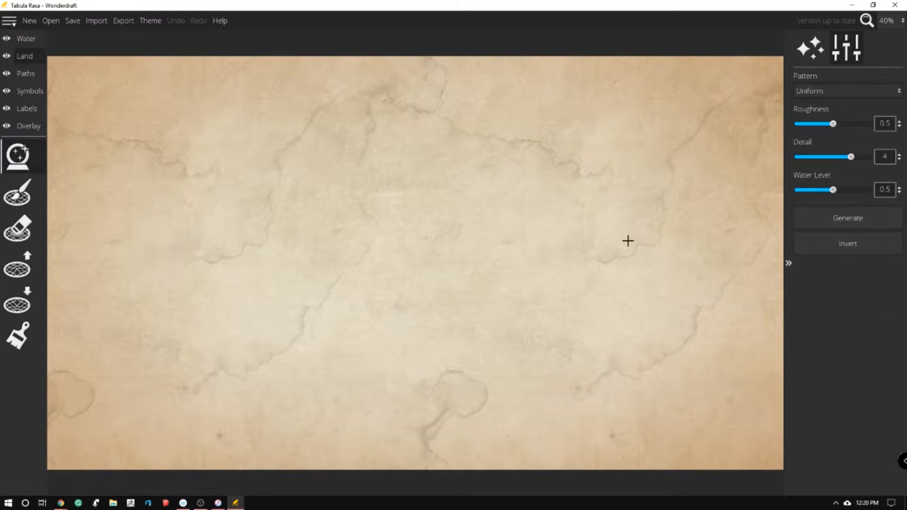
click(881, 87)
click(881, 88)
click(810, 47)
click(846, 48)
click(853, 92)
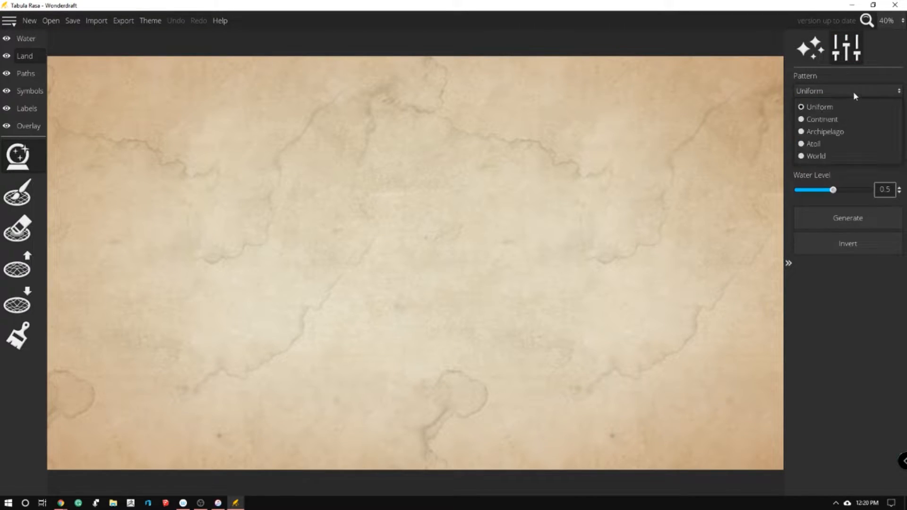
click(878, 316)
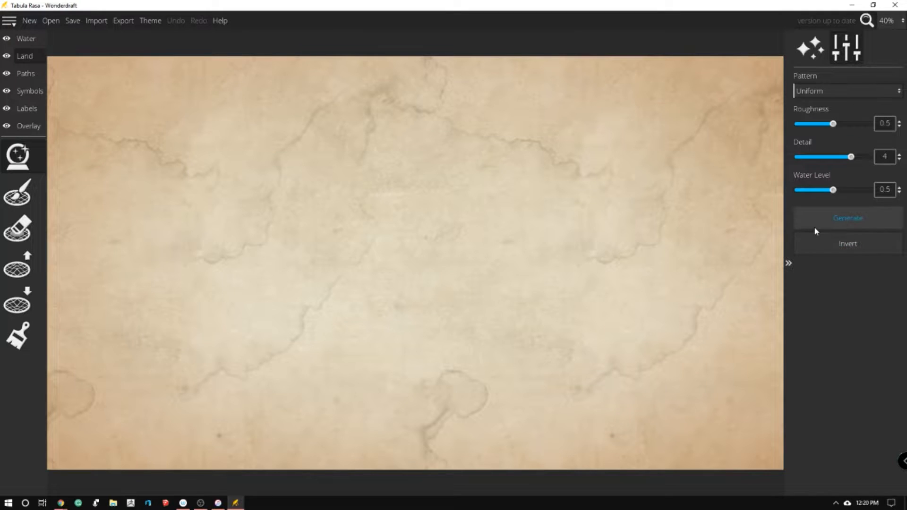
click(834, 216)
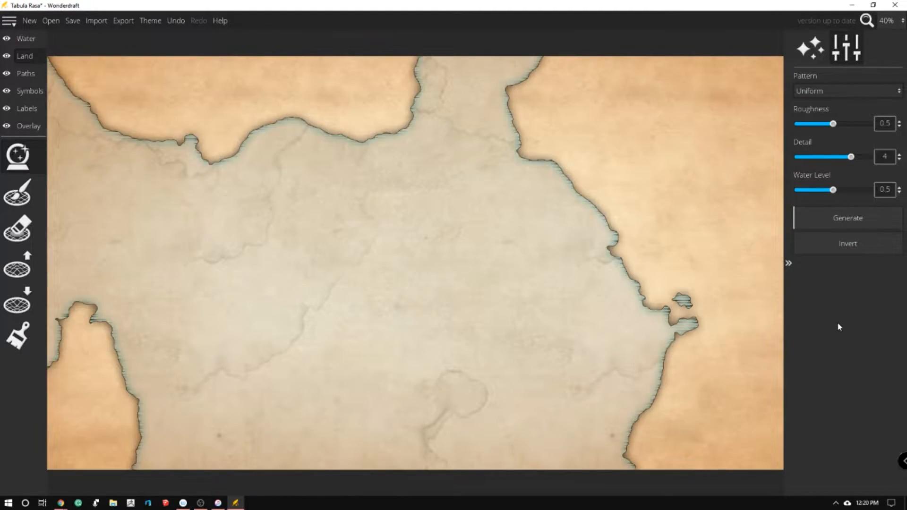
Generate trial landmasses using the Continent pattern and the Archipelago pattern with otherwise unchanged settings
click(836, 90)
click(827, 119)
click(835, 217)
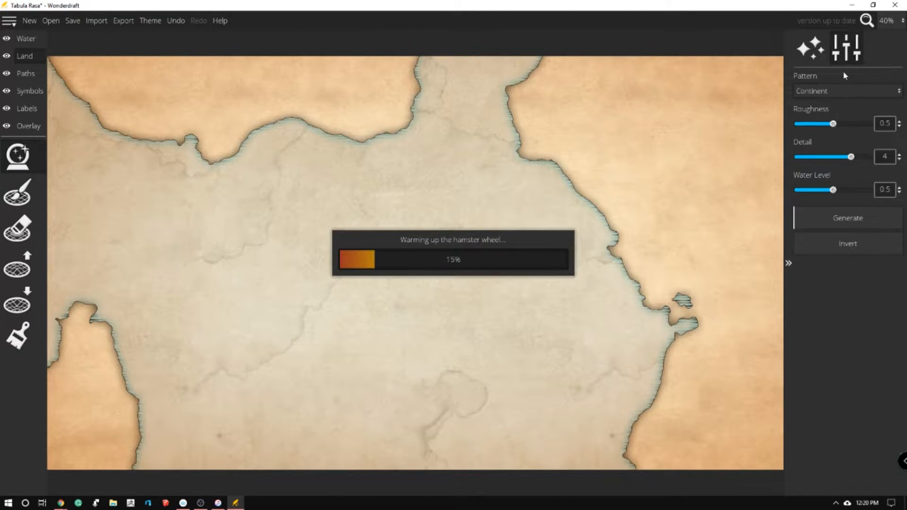
click(845, 96)
click(837, 131)
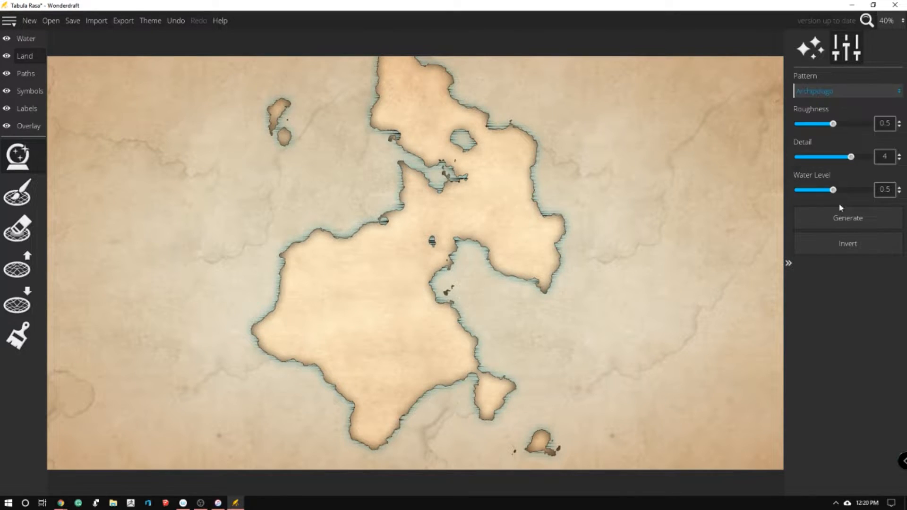
click(840, 210)
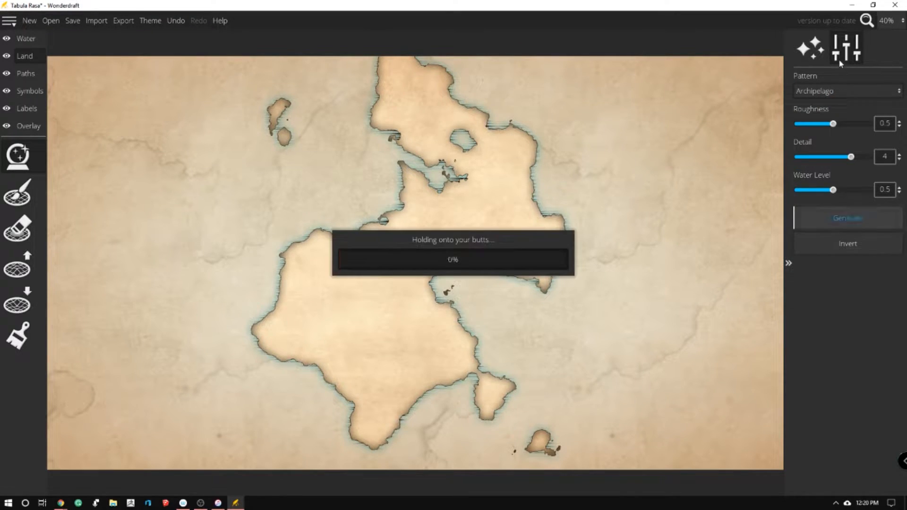
Generate trial landmasses using the Atoll pattern and the World pattern with otherwise unchanged settings
click(844, 91)
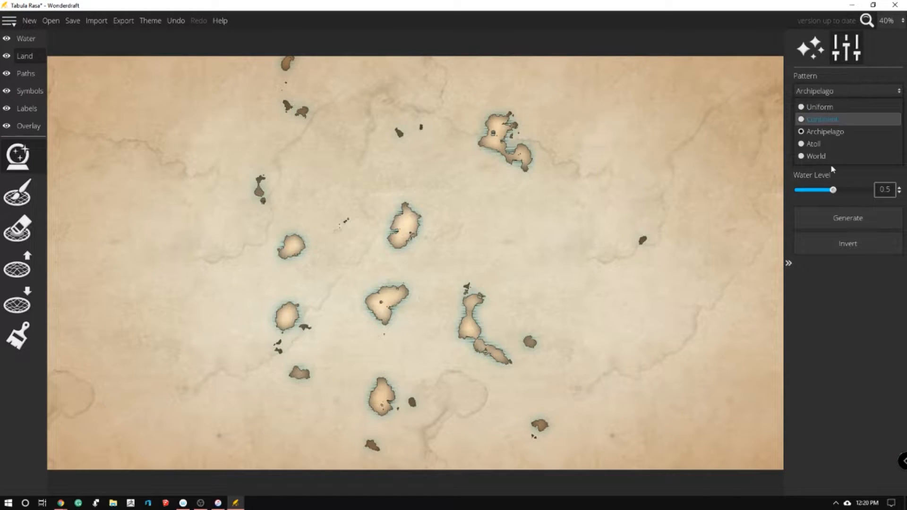
click(832, 142)
click(827, 217)
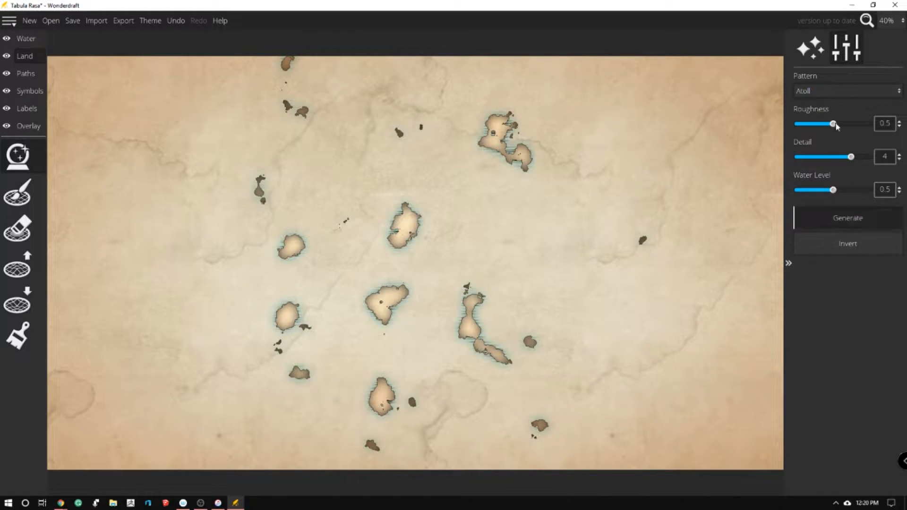
click(836, 91)
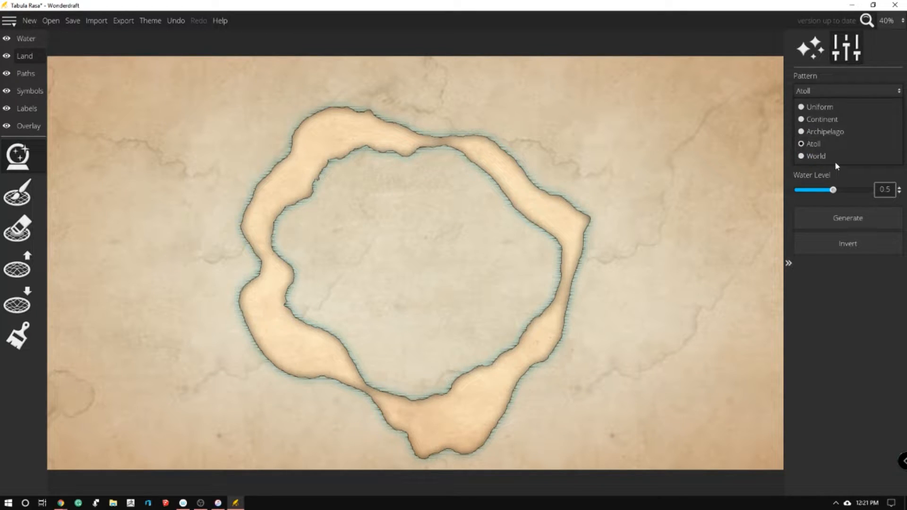
click(835, 158)
click(854, 219)
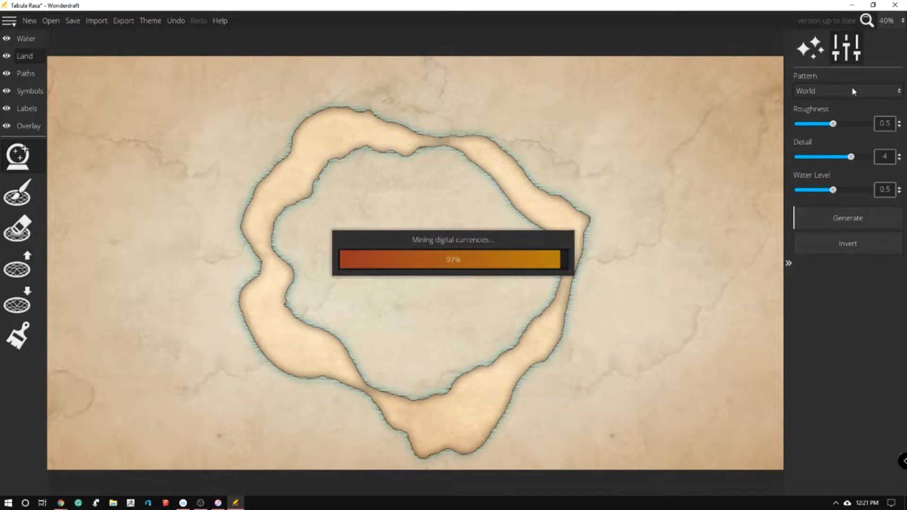
Choose the Continent pattern with roughness 0.7, detail 5 and water level 0.42, and generate two versions
click(833, 89)
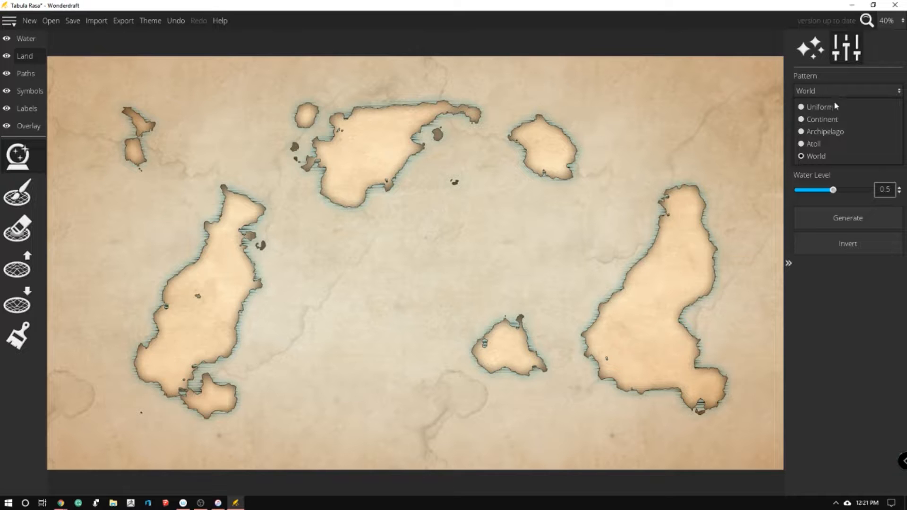
click(831, 119)
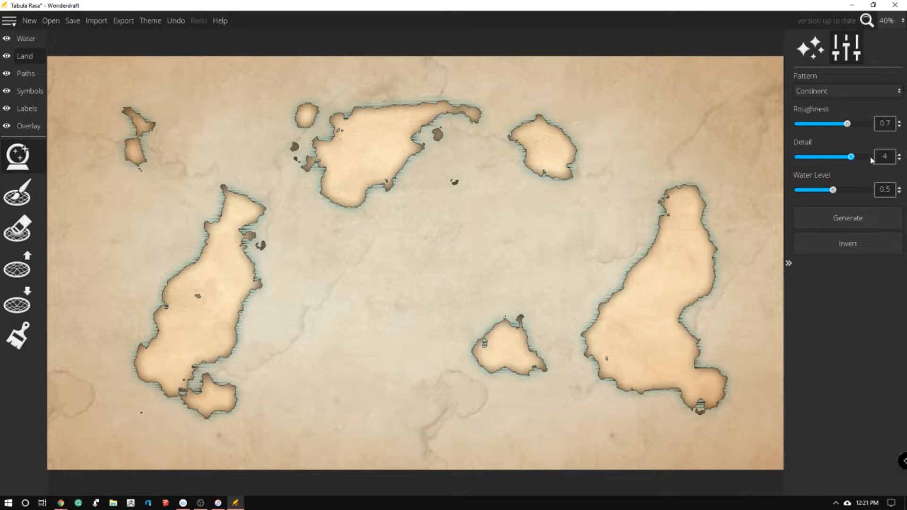
mouse_move(835, 190)
mouse_down()
mouse_move(811, 176)
mouse_move(834, 182)
mouse_move(823, 177)
mouse_move(827, 187)
mouse_up()
click(840, 218)
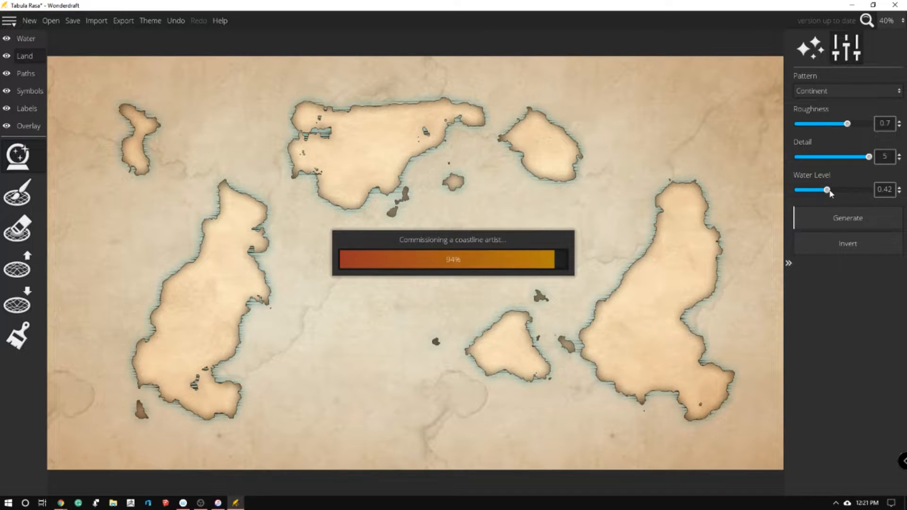
click(835, 223)
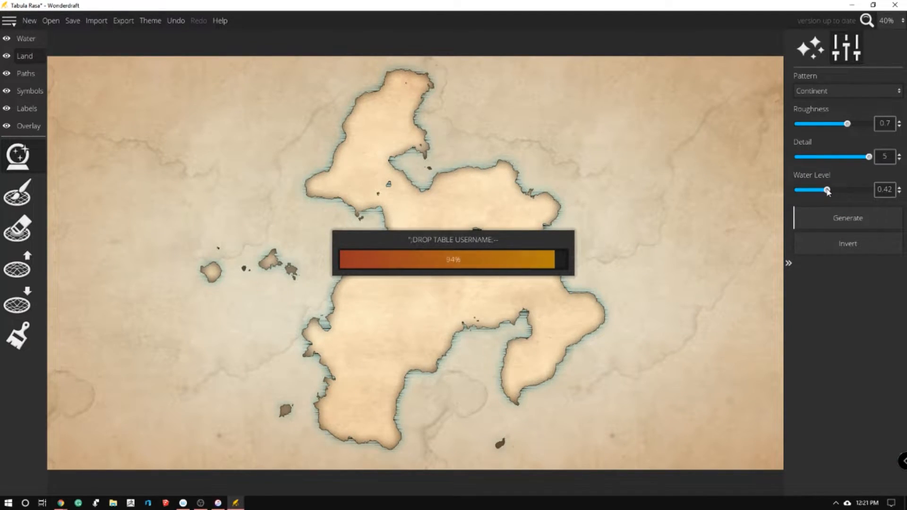
Lower the water level to 0.27 and generate four alternative continents
mouse_move(827, 191)
mouse_down()
mouse_move(840, 194)
mouse_move(805, 193)
mouse_move(819, 195)
mouse_up()
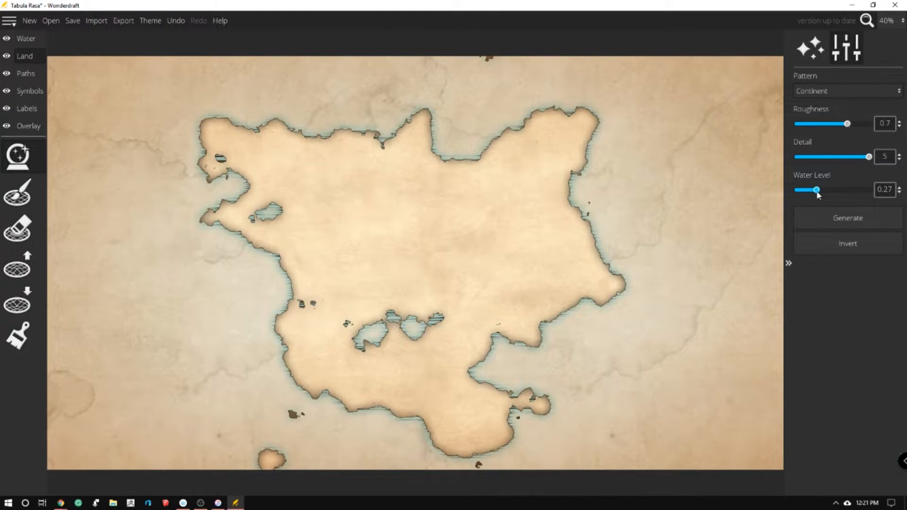
click(831, 217)
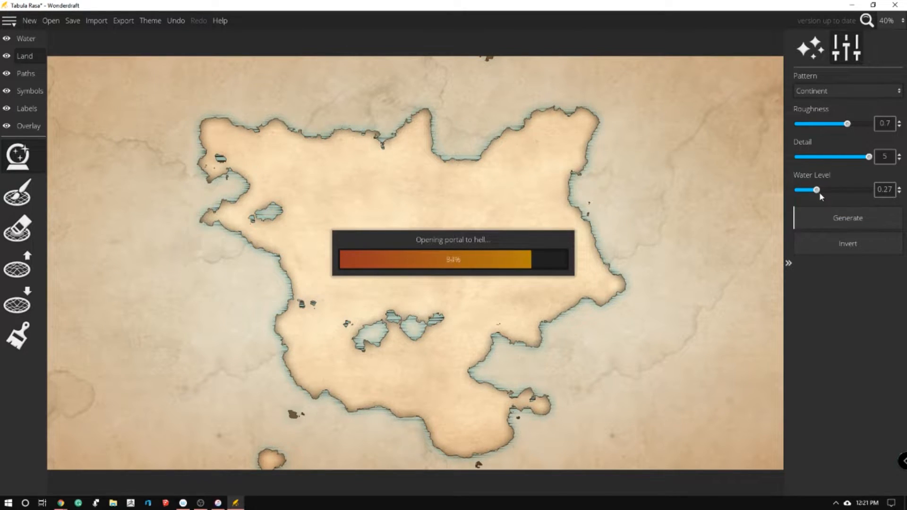
click(826, 219)
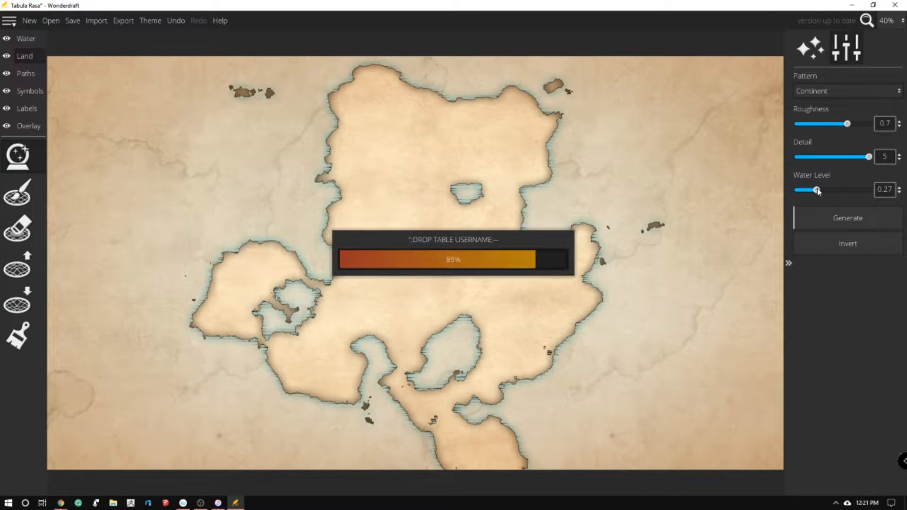
click(821, 215)
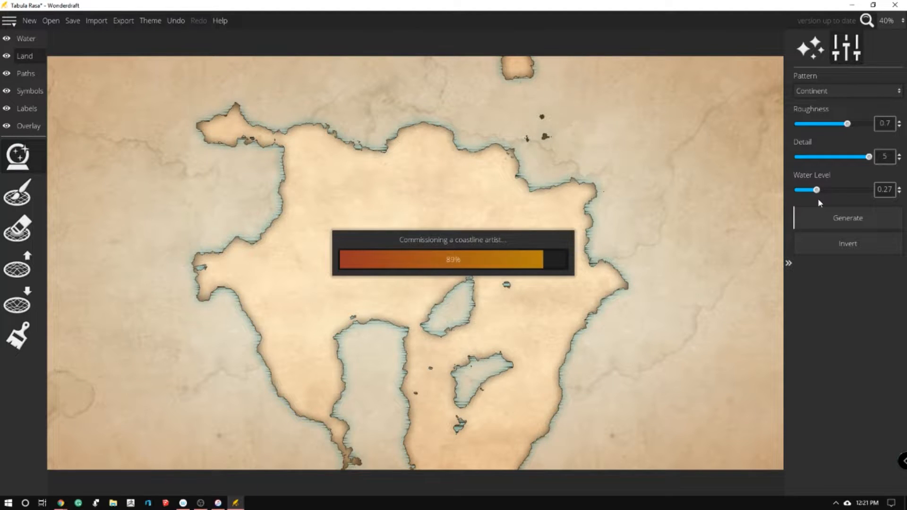
click(825, 219)
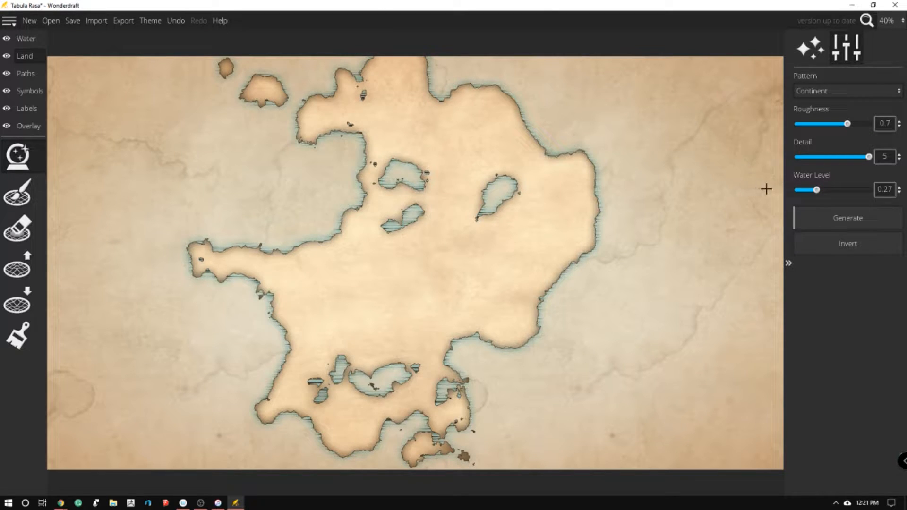
Set the water level to 0.26 and regenerate the continent, and repeat with a water level of 0.24
mouse_move(817, 191)
mouse_down()
mouse_move(805, 191)
mouse_move(817, 192)
mouse_up()
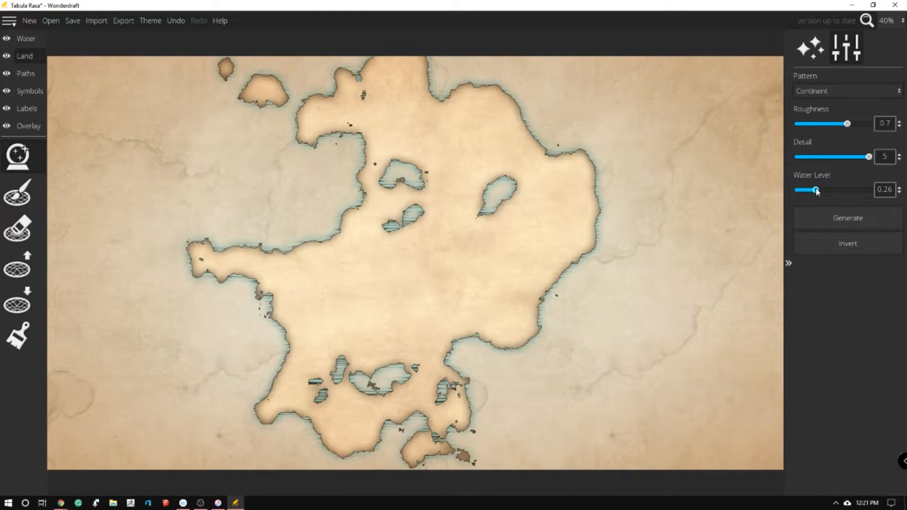
click(845, 217)
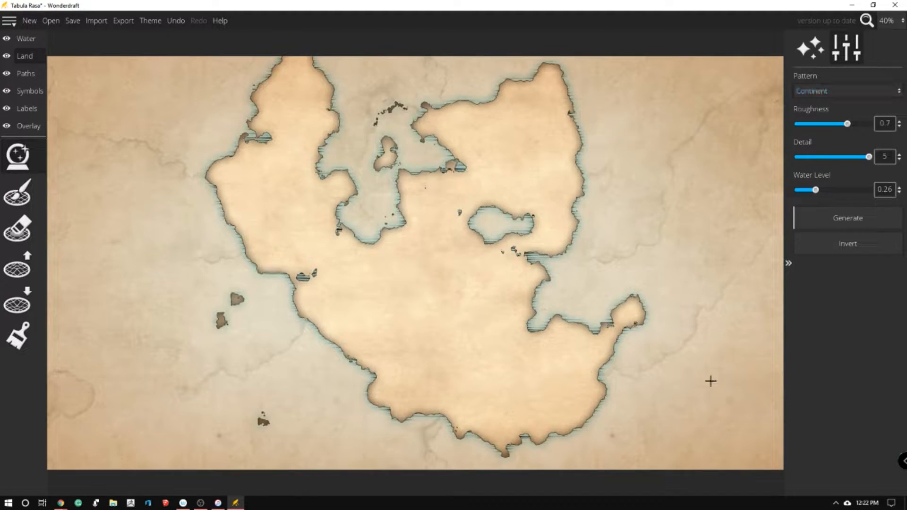
mouse_move(817, 192)
mouse_down()
mouse_move(827, 193)
mouse_move(815, 192)
mouse_up()
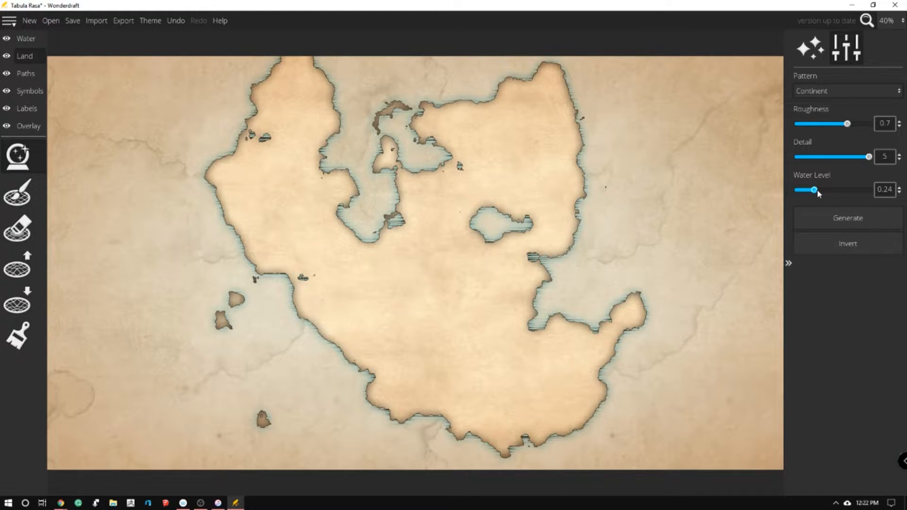
click(820, 217)
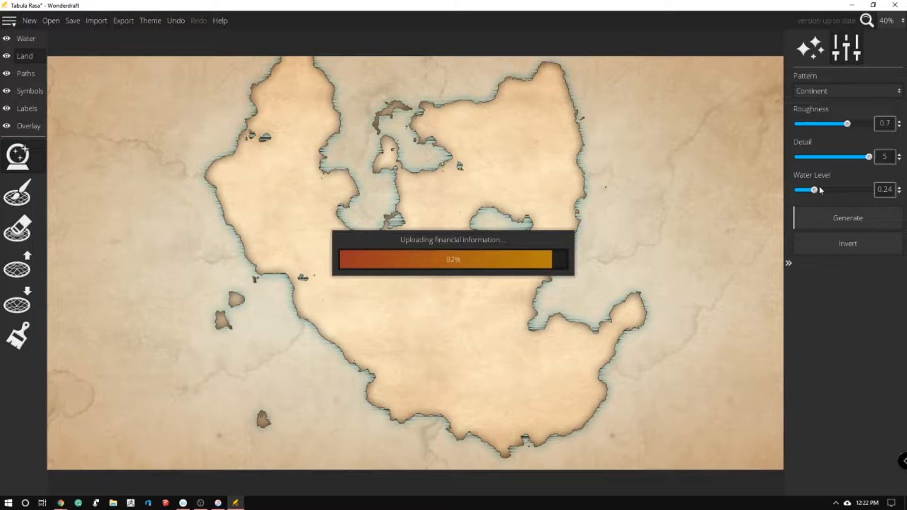
Generate two continents at a water level of 0.14, and set the last one's water level to 0.13
mouse_move(820, 192)
mouse_down()
mouse_move(827, 193)
mouse_move(798, 192)
mouse_move(808, 191)
mouse_up()
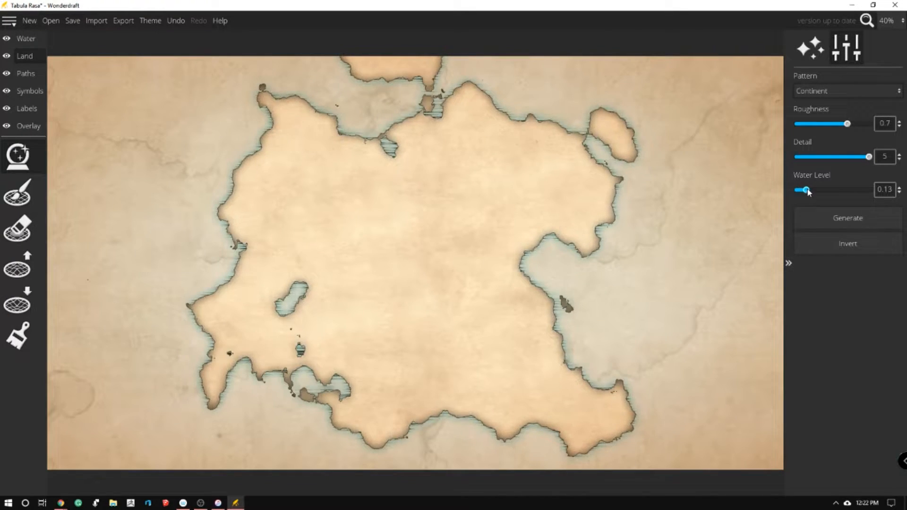
click(820, 223)
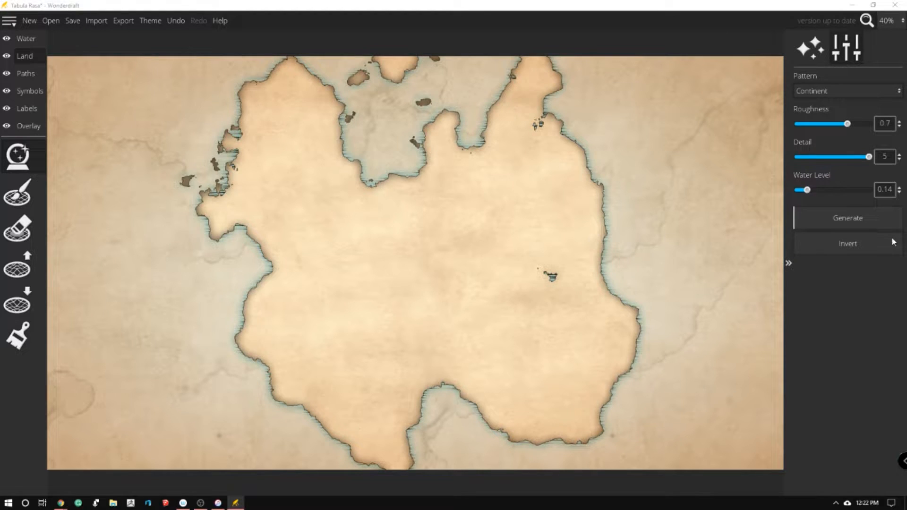
click(838, 221)
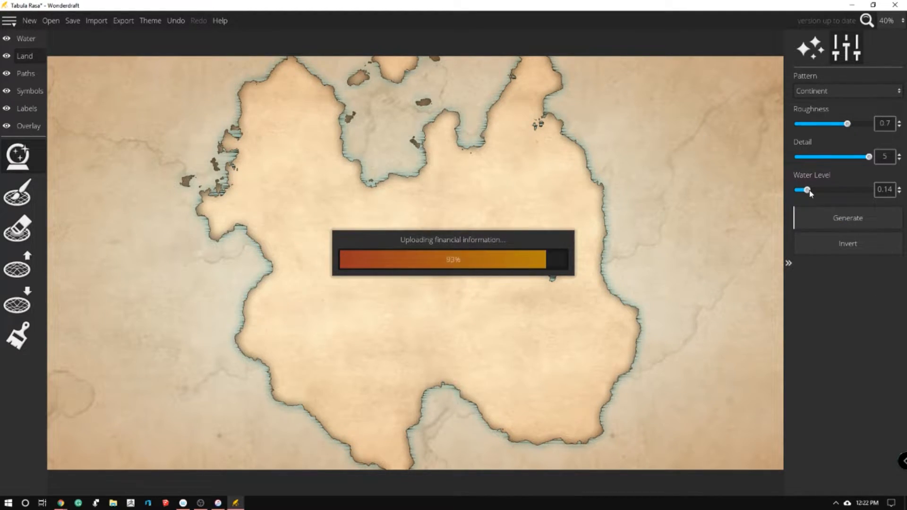
mouse_move(808, 193)
mouse_down()
mouse_move(820, 192)
mouse_move(803, 191)
mouse_move(809, 197)
mouse_up()
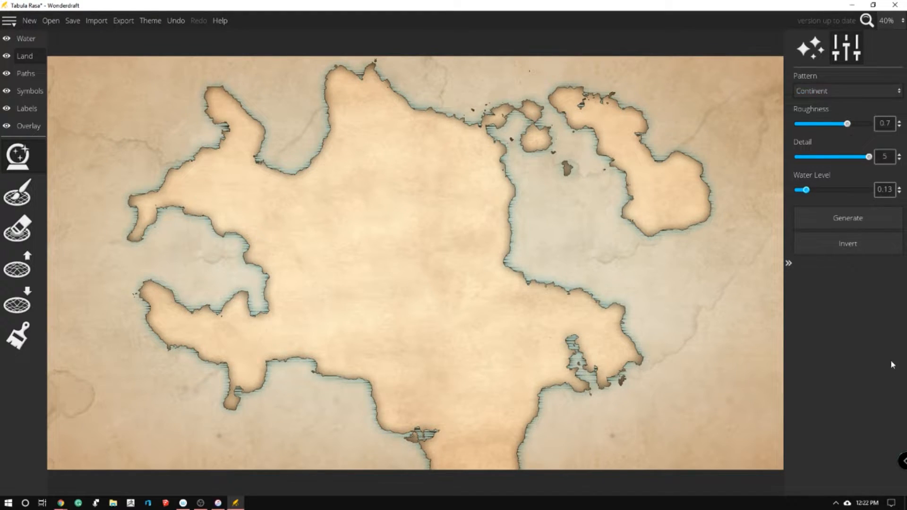
Open the map's texture, coastline and color settings
click(830, 41)
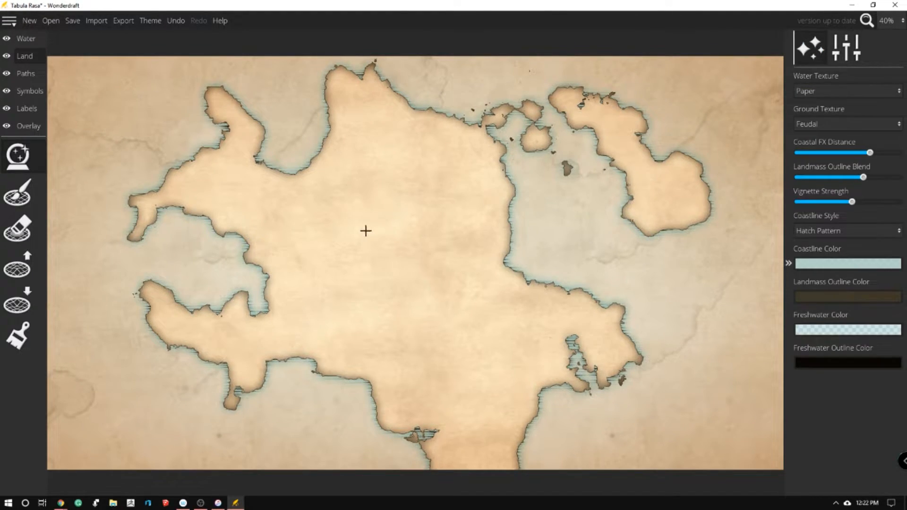
Raise rough new land along the western bay, east coast and southwest coast, using a brush size of 92 for most strokes
click(17, 301)
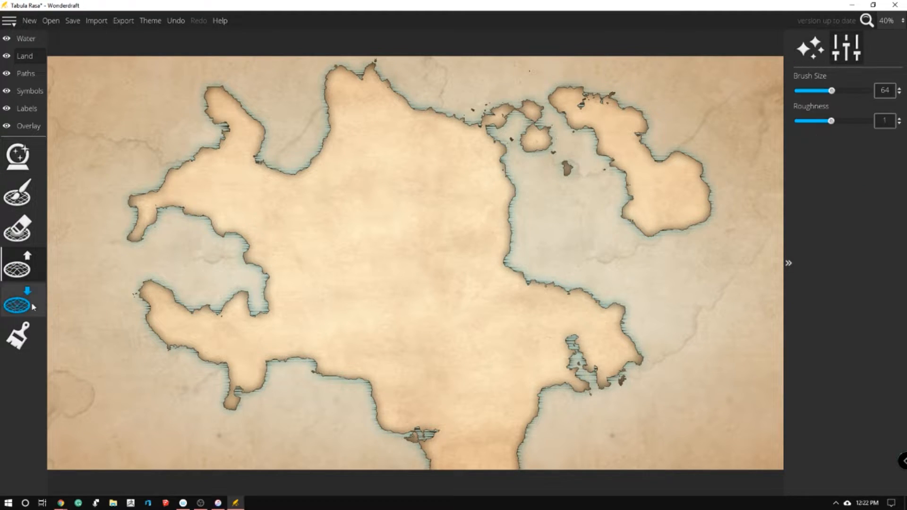
click(17, 266)
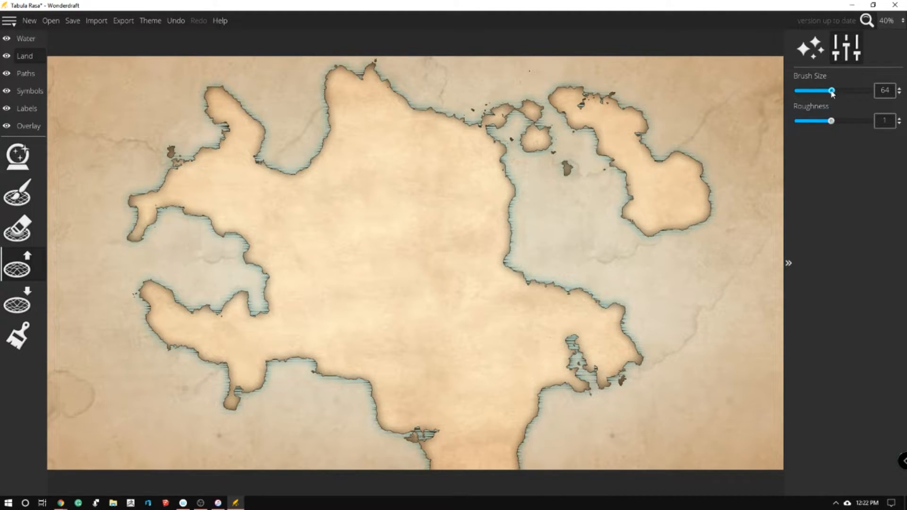
drag(832, 91, 848, 90)
drag(211, 236, 202, 219)
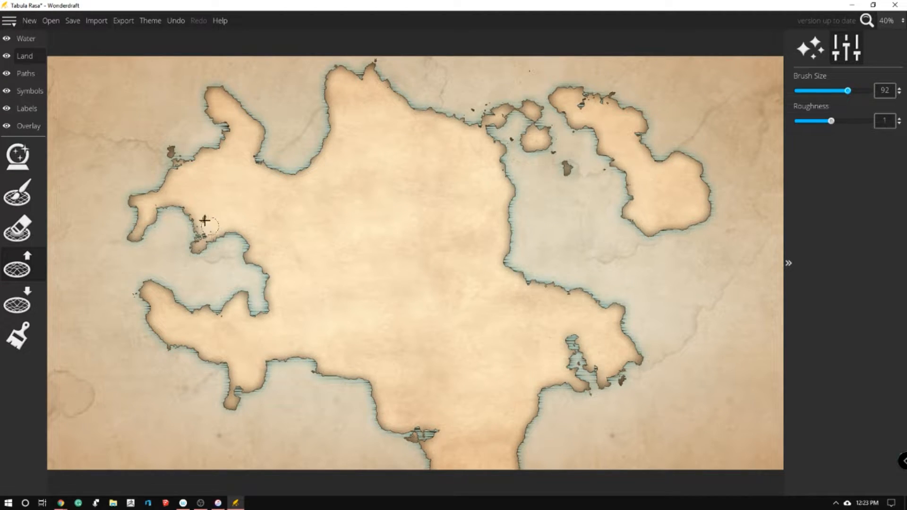
mouse_move(501, 204)
mouse_down()
mouse_move(528, 227)
mouse_move(508, 214)
mouse_move(508, 231)
mouse_up()
mouse_move(386, 423)
mouse_down()
mouse_move(374, 444)
mouse_move(369, 394)
mouse_move(345, 376)
mouse_move(366, 381)
mouse_up()
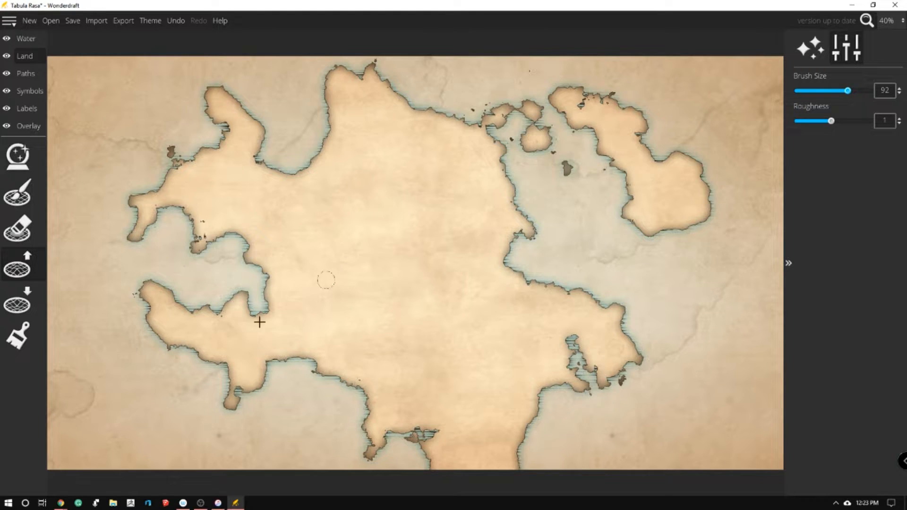
mouse_move(239, 391)
mouse_down()
mouse_move(217, 361)
mouse_move(267, 340)
mouse_up()
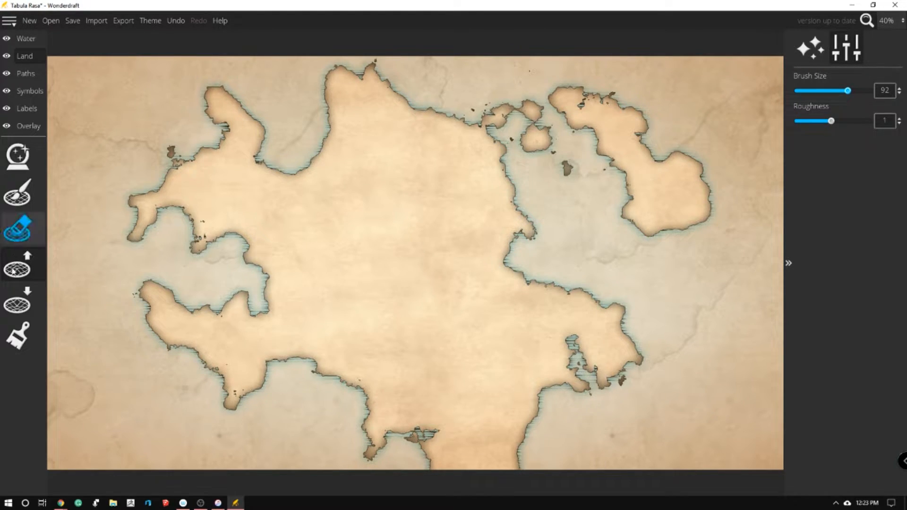
Lower the land at the continent's southern end to cut it off from the map border, and erase the remnant
click(21, 232)
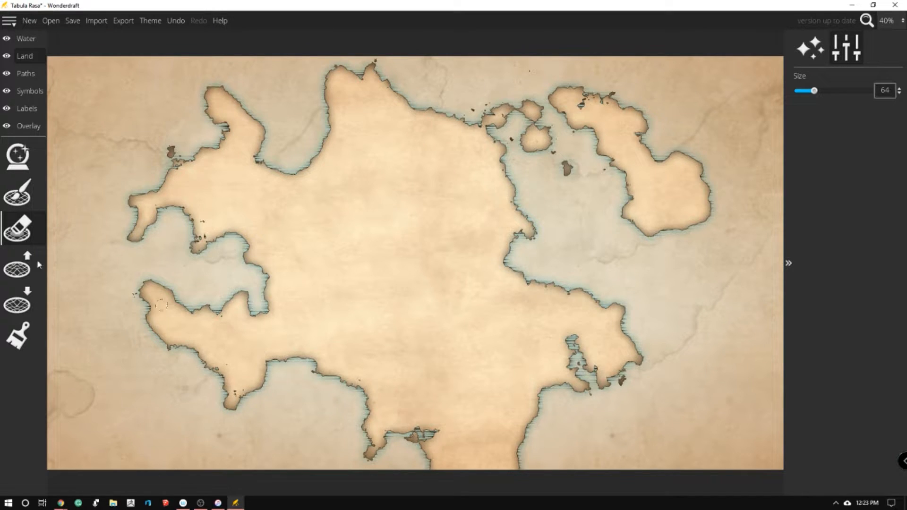
click(17, 302)
mouse_move(431, 454)
mouse_down()
mouse_move(461, 449)
mouse_move(477, 399)
mouse_move(481, 443)
mouse_move(430, 470)
mouse_move(453, 465)
mouse_move(468, 475)
mouse_move(514, 442)
mouse_move(486, 424)
mouse_move(496, 396)
mouse_move(509, 392)
mouse_move(526, 410)
mouse_move(504, 402)
mouse_move(530, 409)
mouse_move(483, 407)
mouse_move(482, 419)
mouse_move(494, 407)
mouse_move(478, 421)
mouse_move(516, 402)
mouse_move(493, 404)
mouse_up()
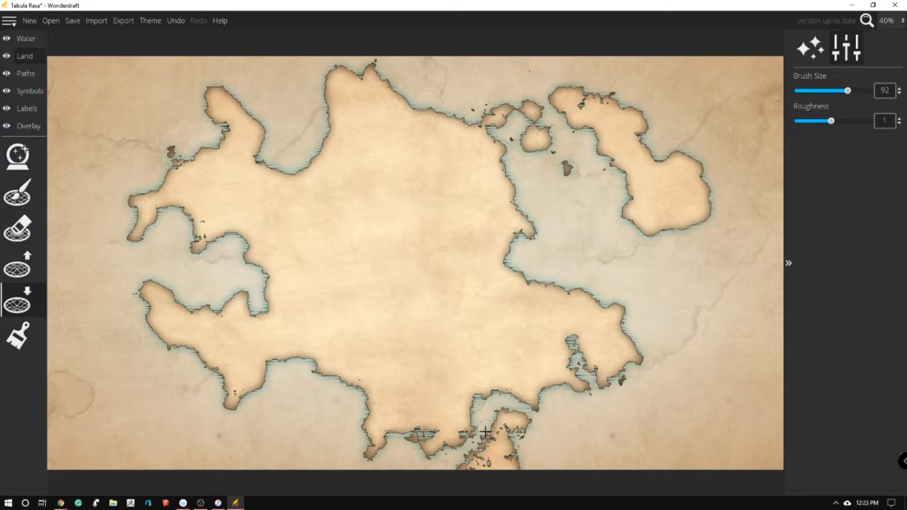
click(17, 229)
mouse_move(498, 424)
mouse_down()
mouse_move(524, 414)
mouse_move(497, 413)
mouse_move(466, 475)
mouse_move(490, 471)
mouse_move(516, 437)
mouse_up()
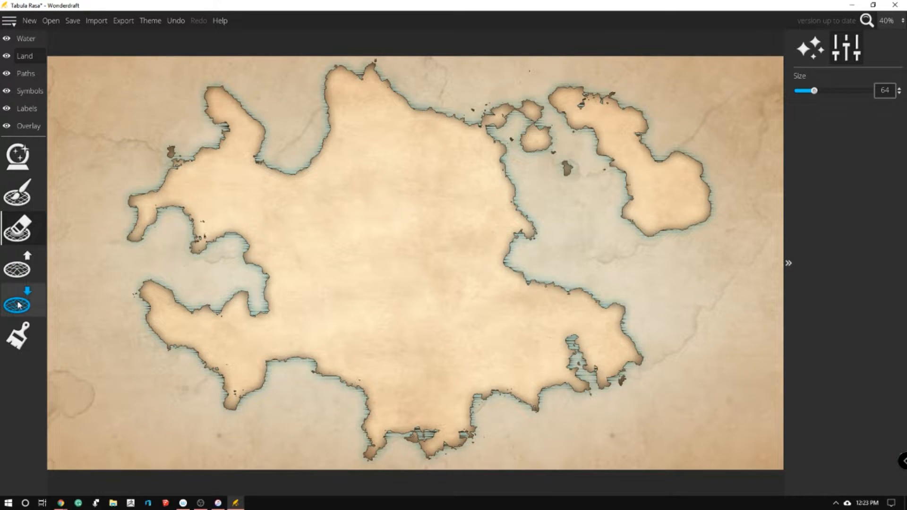
Carve a narrow diagonal inlet into the southwestern coast and roughen its shores with raised land
drag(342, 390, 404, 341)
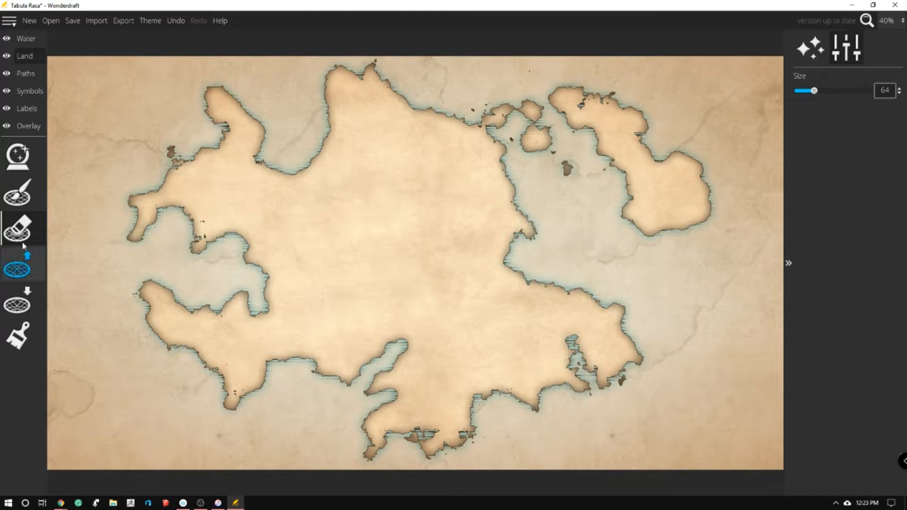
click(19, 266)
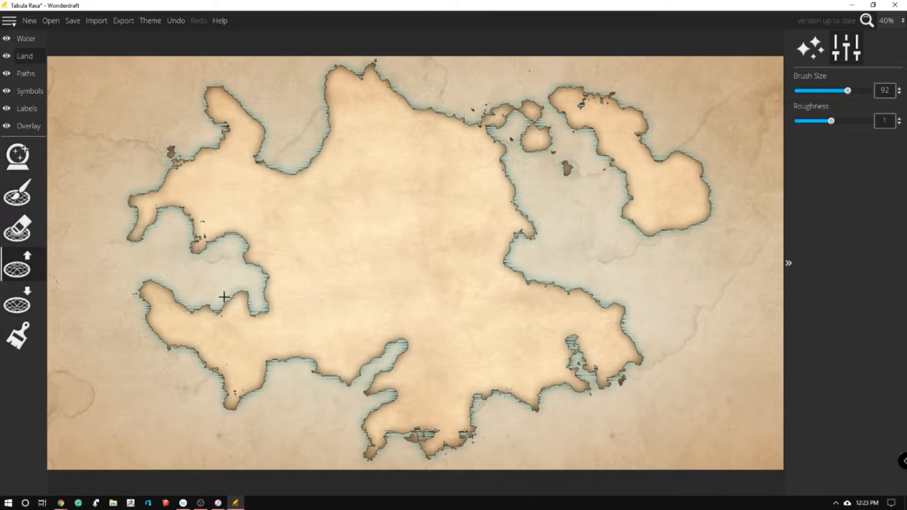
mouse_move(353, 365)
mouse_down()
mouse_move(355, 375)
mouse_move(400, 342)
mouse_up()
mouse_move(371, 386)
mouse_down()
mouse_move(385, 391)
mouse_move(384, 414)
mouse_move(398, 387)
mouse_move(401, 399)
mouse_up()
Raise a peninsula and a small cape on the east coast, and extend the eastern island's southern tip, checking the stopwatch in between
mouse_move(510, 200)
mouse_down()
mouse_move(562, 236)
mouse_move(529, 238)
mouse_up()
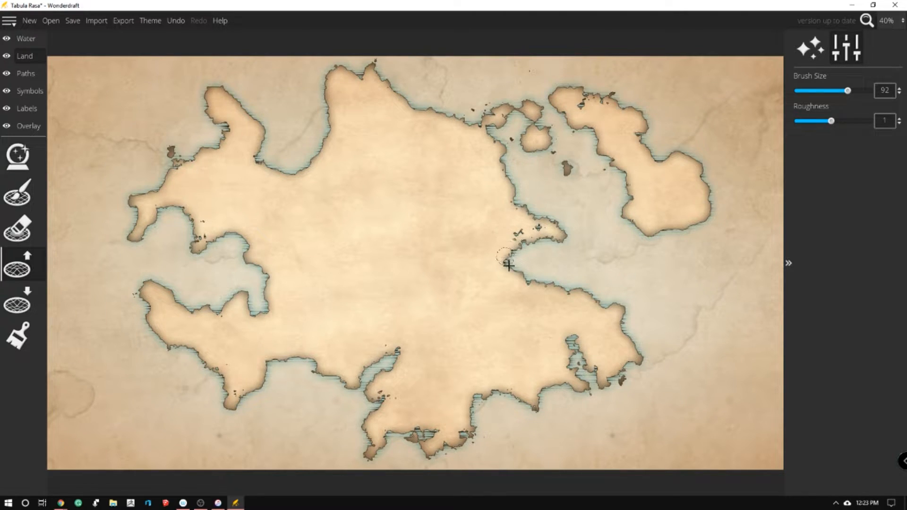
mouse_move(616, 210)
mouse_down()
mouse_move(615, 260)
mouse_move(639, 240)
mouse_move(632, 224)
mouse_move(625, 239)
mouse_move(639, 219)
mouse_up()
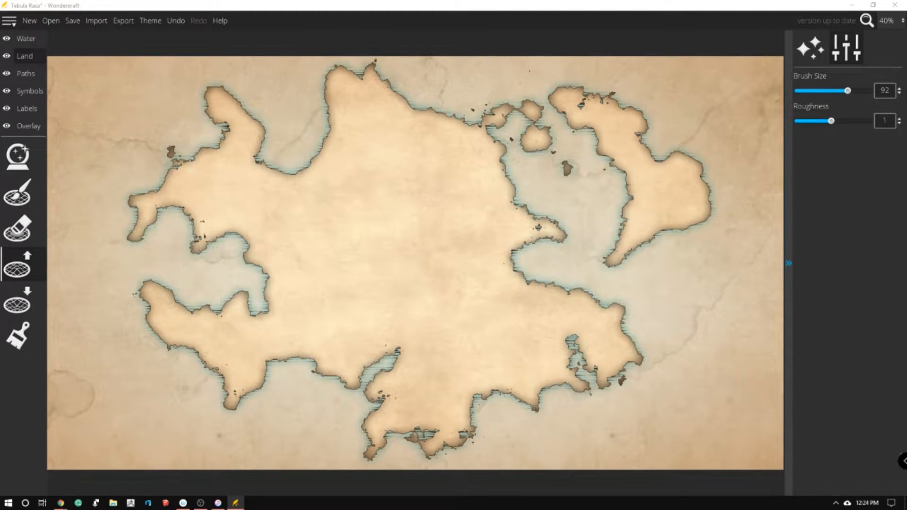
key(alt+Tab)
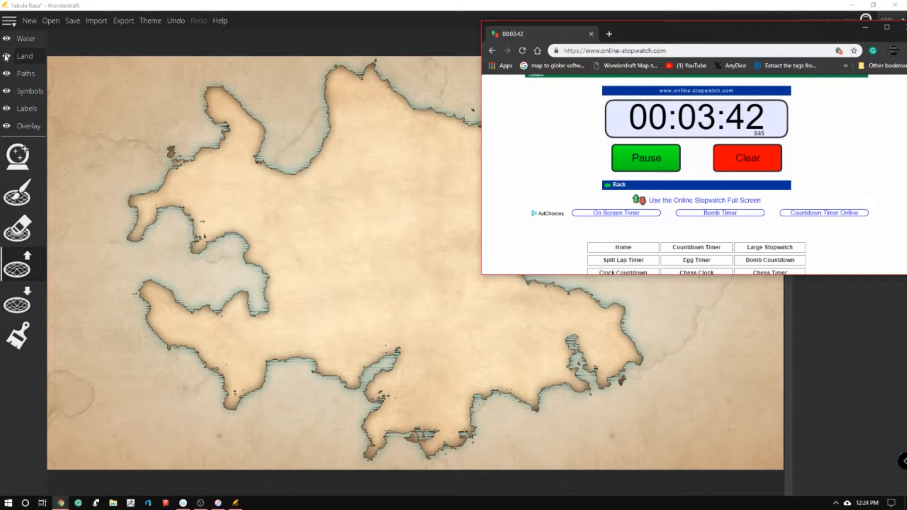
click(341, 6)
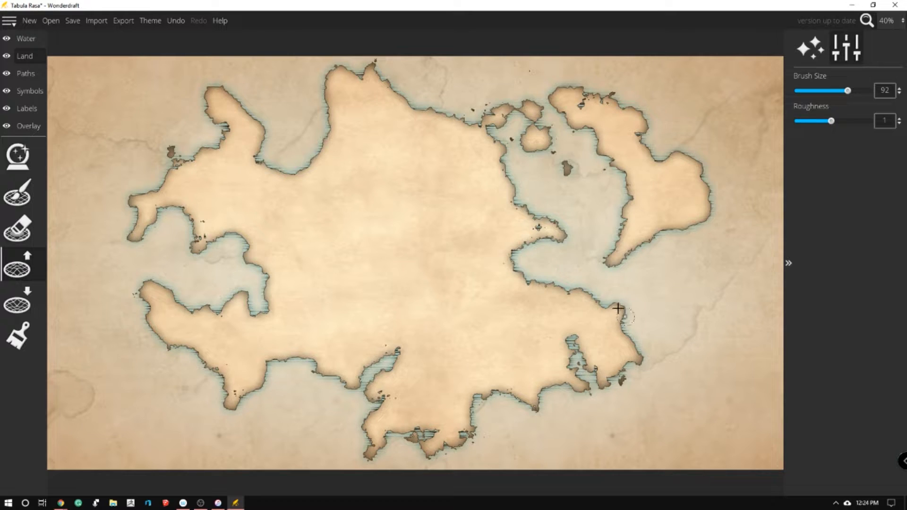
drag(619, 308, 628, 302)
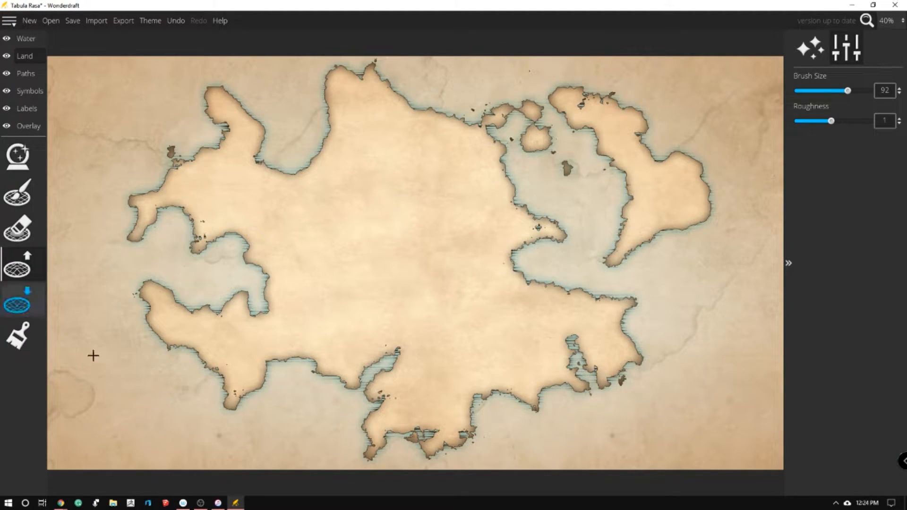
Open the ground color brush and the map themes, and exclude the ground texture from the theme elements being applied
click(26, 339)
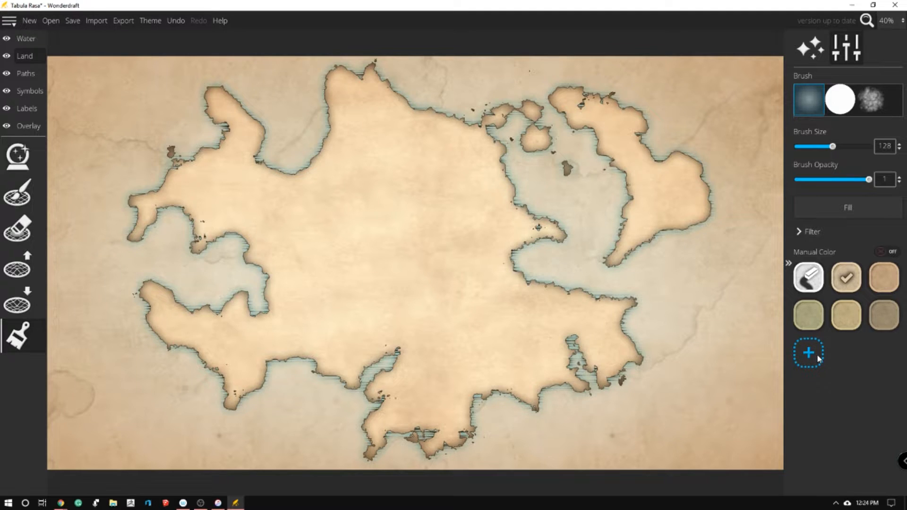
click(151, 21)
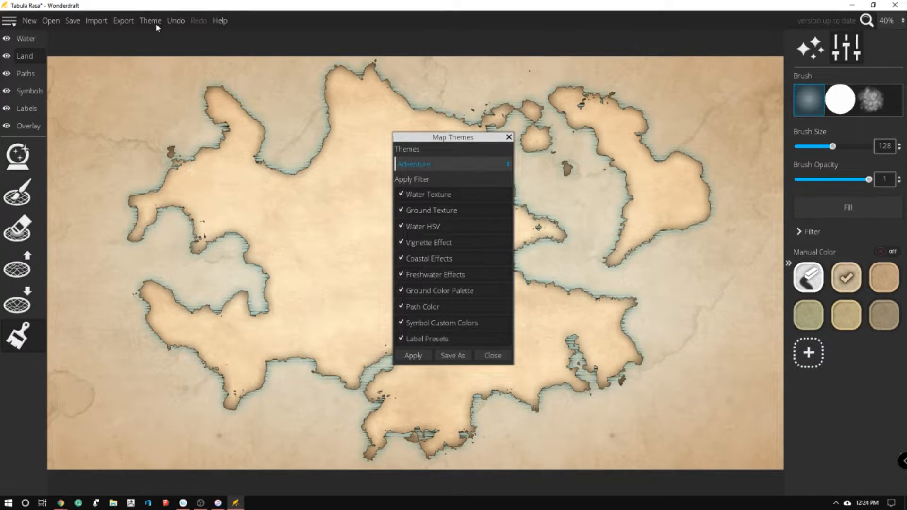
click(453, 211)
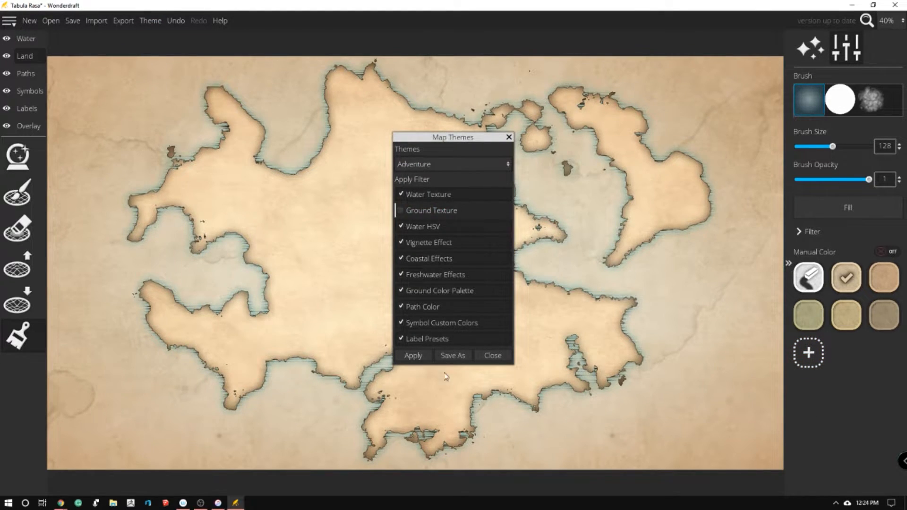
Try the Eastward, Project Earth (1.0) and Worn themes on the map in turn
click(463, 163)
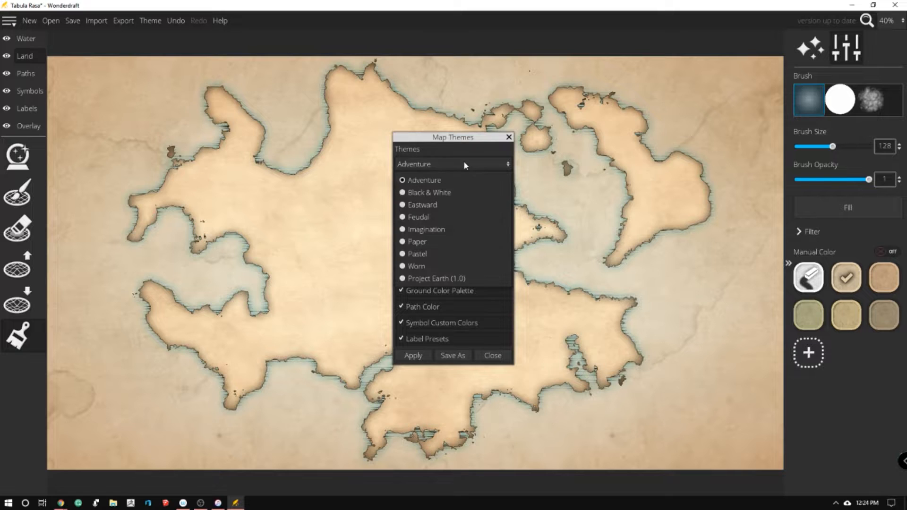
click(442, 208)
click(411, 354)
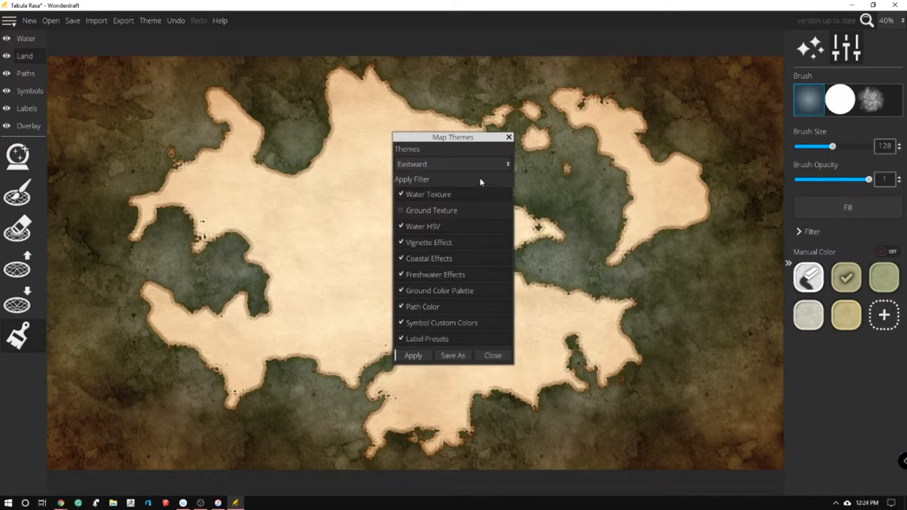
click(454, 170)
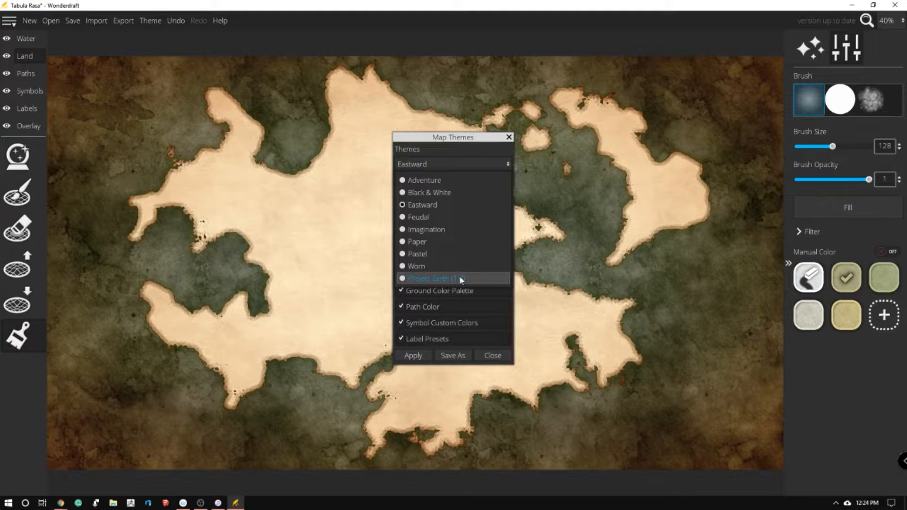
click(459, 276)
click(412, 356)
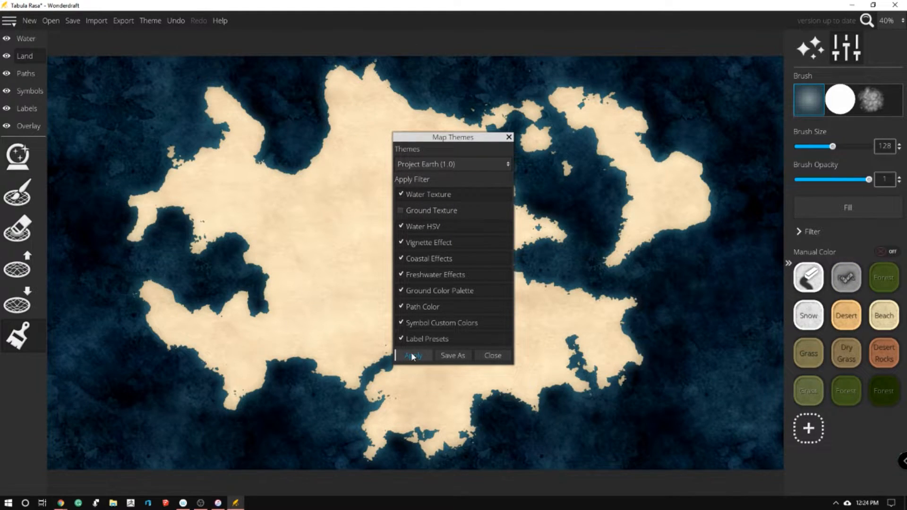
click(437, 167)
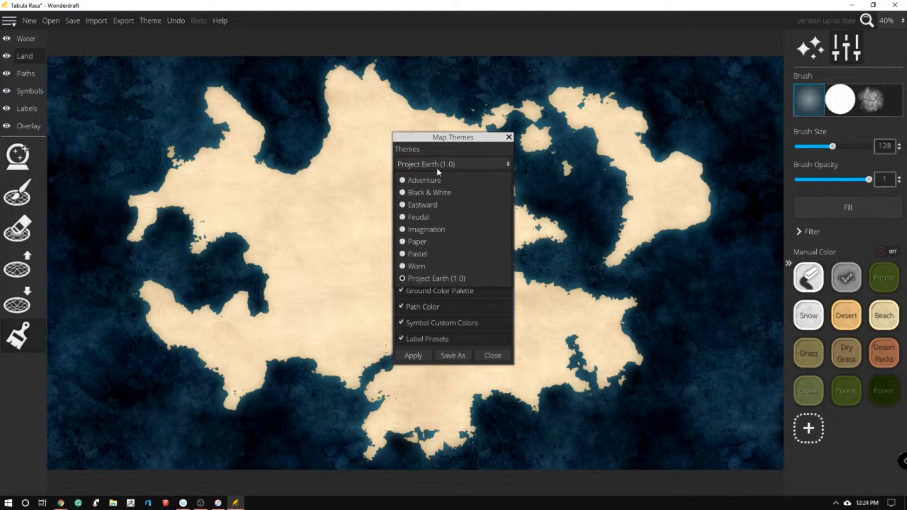
click(436, 265)
click(401, 357)
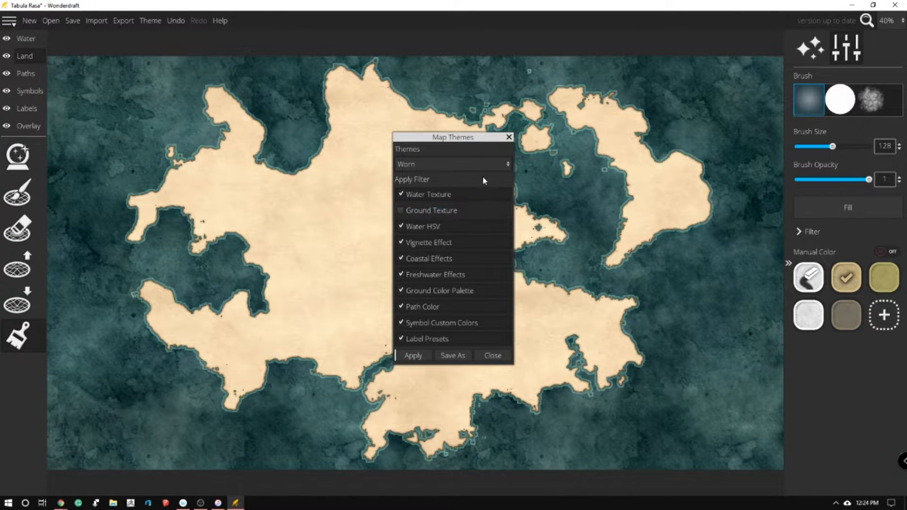
Apply the Pastel theme to the map and close the theme settings
click(461, 161)
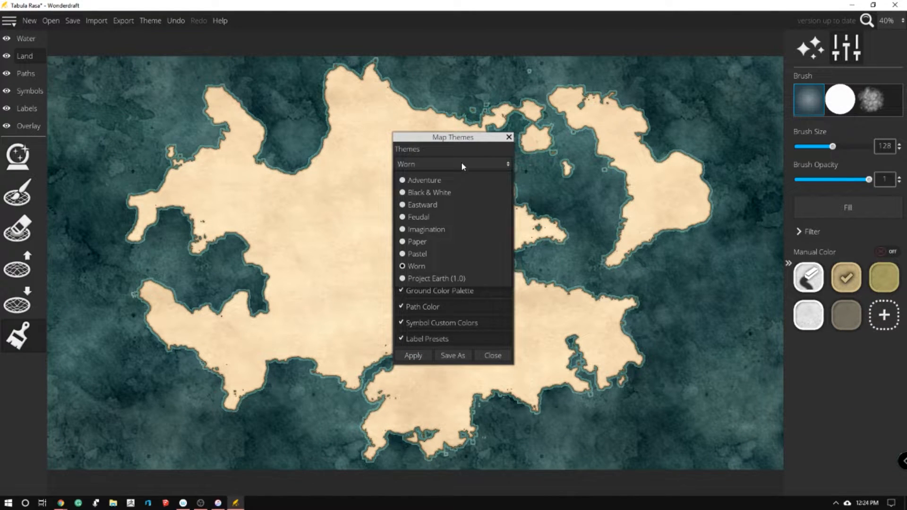
click(447, 253)
click(419, 355)
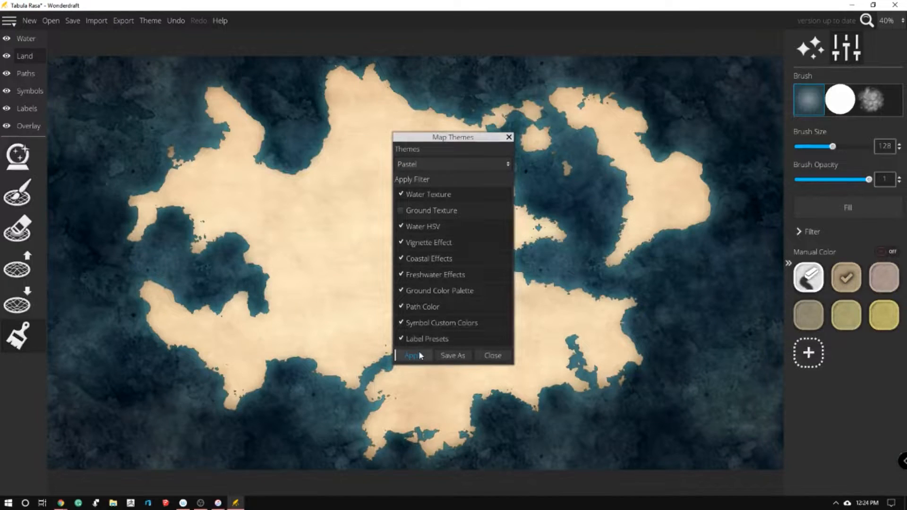
click(508, 137)
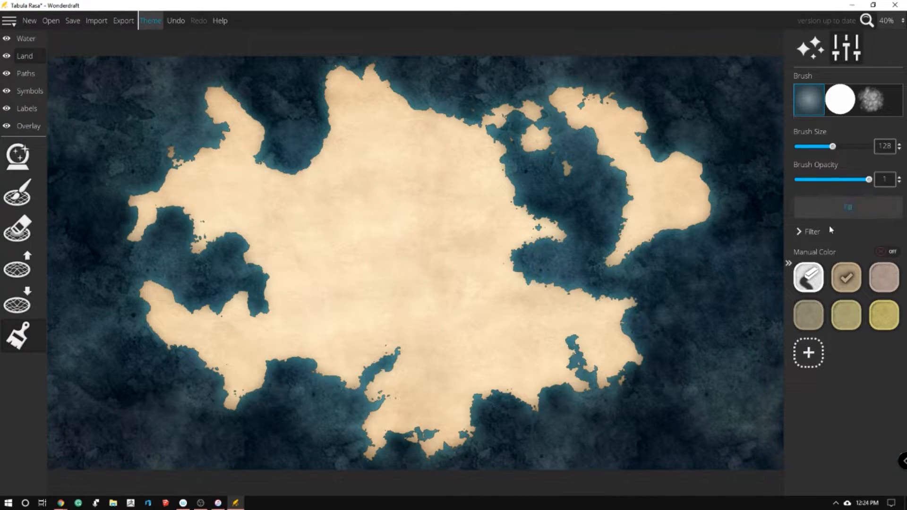
Test the gray-brown and tan ground colors with one stroke each on the central continent, and undo both strokes
click(806, 315)
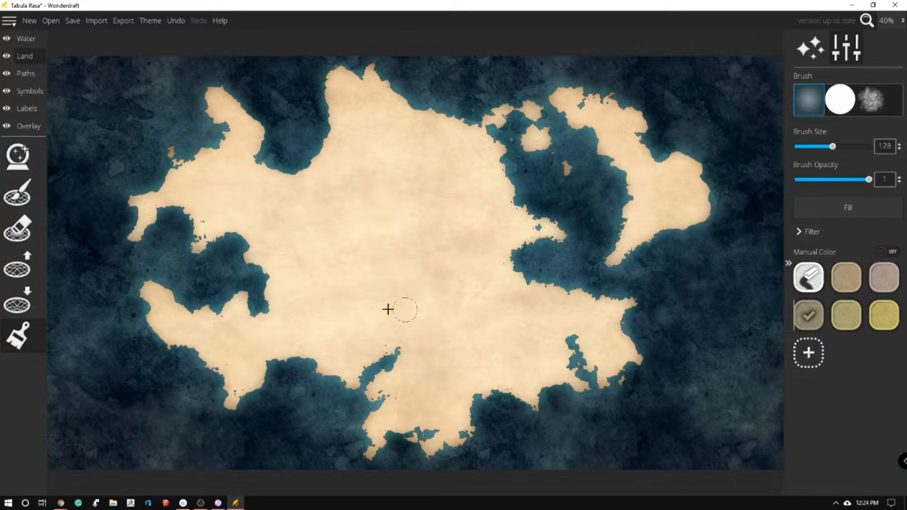
drag(387, 308, 463, 306)
click(844, 276)
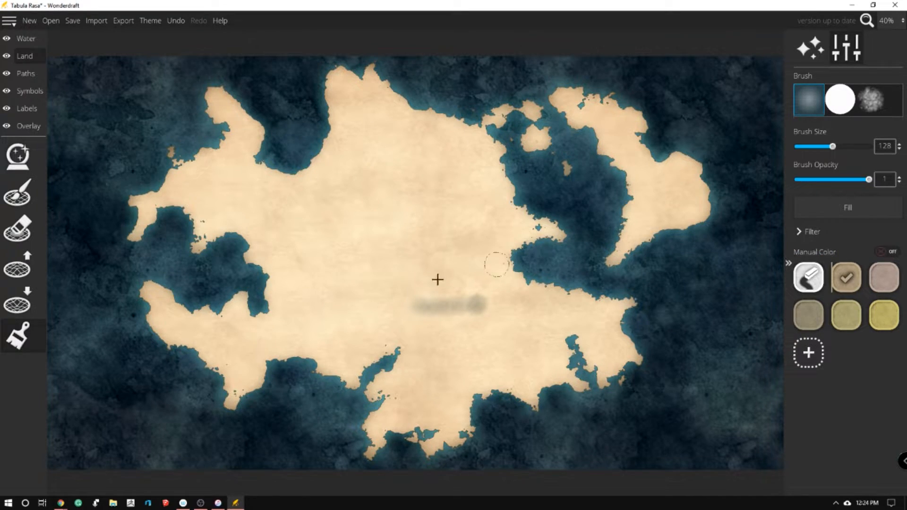
drag(437, 277, 500, 267)
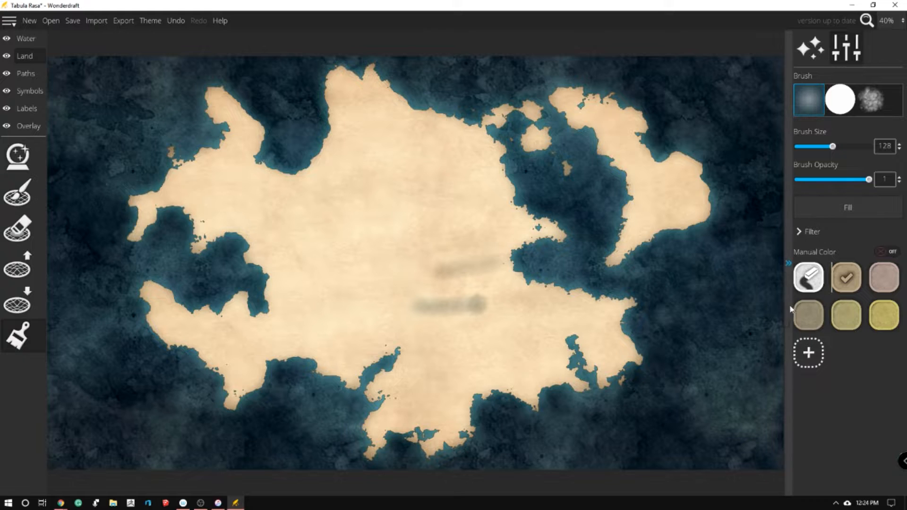
key(ctrl+z)
key(ctrl+z)
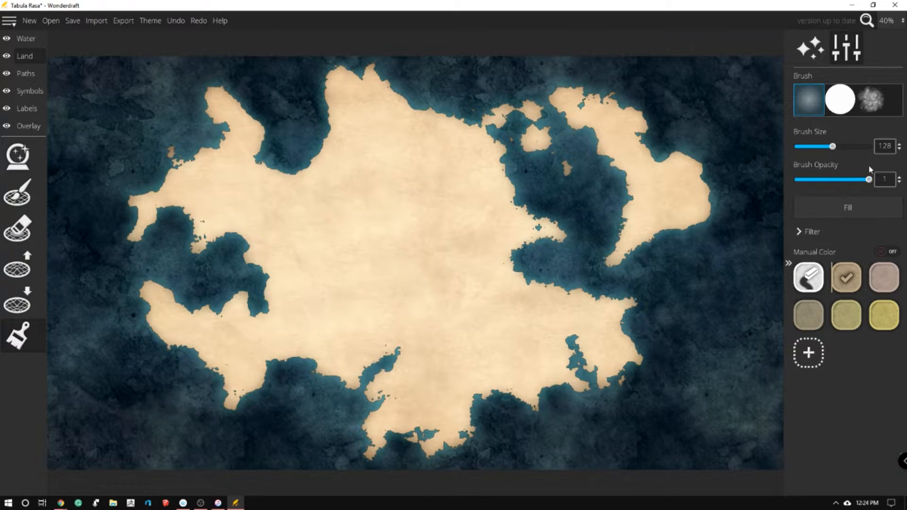
Set the brush opacity to about 0.53 and paint tan shading from south to north through the continent and across its southeast
drag(869, 182, 848, 181)
mouse_move(433, 385)
mouse_down()
mouse_move(451, 348)
mouse_move(422, 338)
mouse_move(445, 321)
mouse_move(415, 300)
mouse_move(435, 296)
mouse_move(376, 254)
mouse_move(403, 219)
mouse_move(391, 181)
mouse_move(414, 165)
mouse_move(388, 174)
mouse_move(381, 266)
mouse_move(368, 121)
mouse_move(390, 179)
mouse_move(390, 220)
mouse_move(392, 179)
mouse_move(387, 154)
mouse_move(375, 215)
mouse_move(415, 305)
mouse_up()
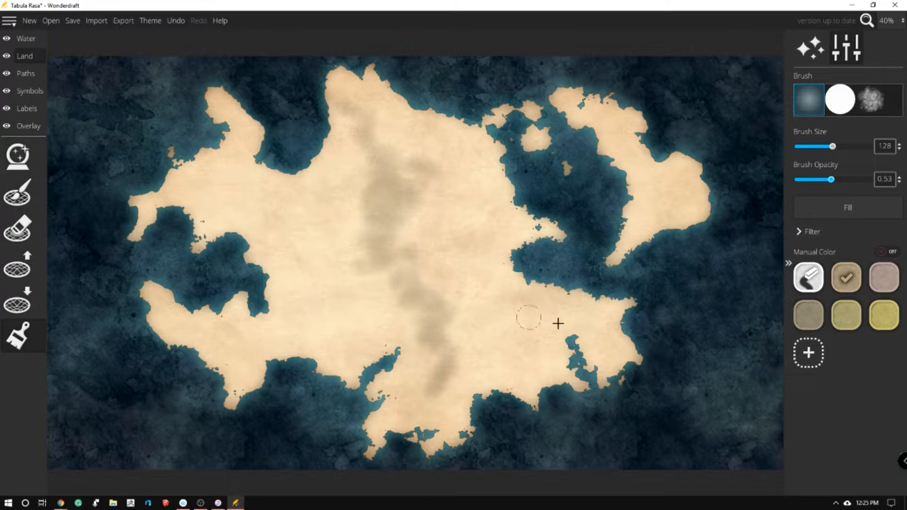
mouse_move(601, 315)
mouse_down()
mouse_move(558, 319)
mouse_move(532, 342)
mouse_move(505, 348)
mouse_move(544, 323)
mouse_move(579, 320)
mouse_move(612, 341)
mouse_up()
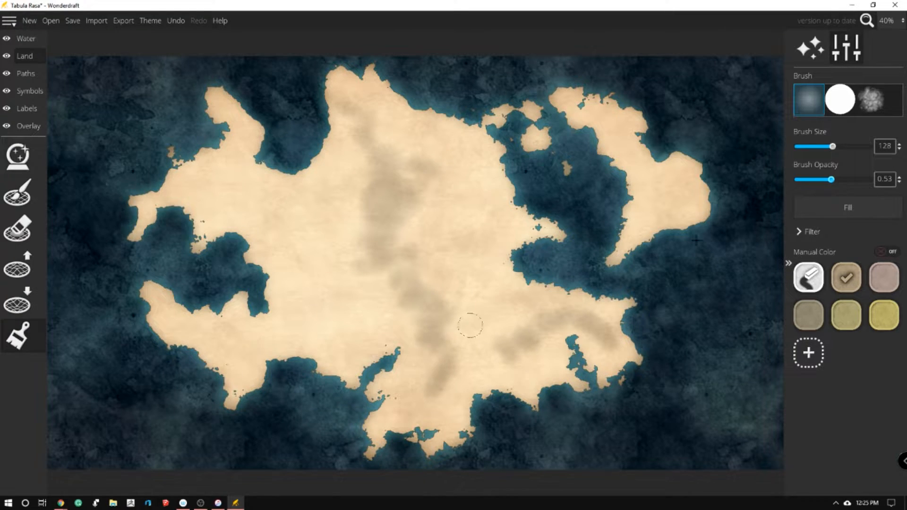
Erase the northern part of the central shading and paint gray-brown patches across the continent's center and north
click(808, 277)
mouse_move(396, 290)
mouse_down()
mouse_move(416, 309)
mouse_move(451, 306)
mouse_move(422, 282)
mouse_move(363, 273)
mouse_move(353, 226)
mouse_move(395, 259)
mouse_move(439, 216)
mouse_move(389, 151)
mouse_move(410, 235)
mouse_move(431, 208)
mouse_move(371, 110)
mouse_move(339, 138)
mouse_up()
click(808, 316)
drag(468, 310, 484, 279)
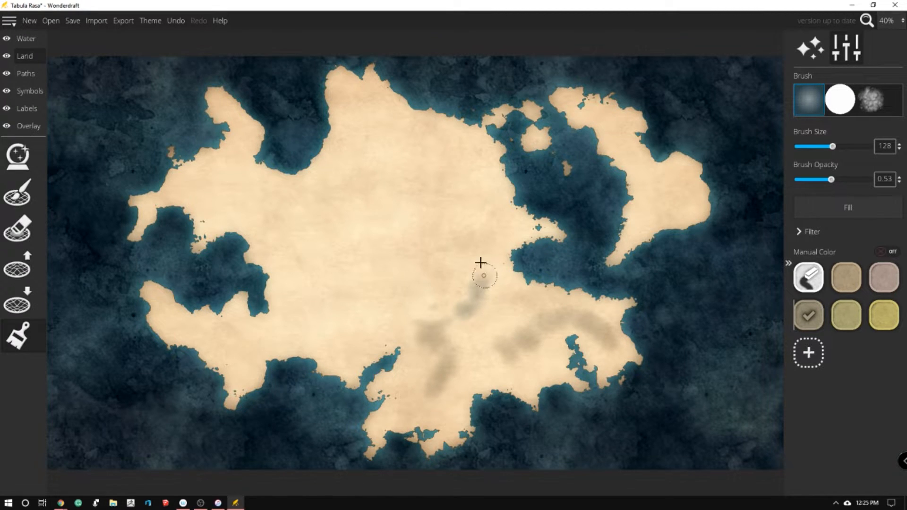
mouse_move(404, 129)
mouse_down()
mouse_move(455, 161)
mouse_move(381, 137)
mouse_move(361, 106)
mouse_move(361, 122)
mouse_move(411, 175)
mouse_move(389, 138)
mouse_move(390, 199)
mouse_move(402, 181)
mouse_move(398, 156)
mouse_move(390, 171)
mouse_move(405, 188)
mouse_up()
mouse_move(444, 246)
mouse_down()
mouse_move(512, 230)
mouse_move(437, 258)
mouse_move(393, 259)
mouse_move(408, 256)
mouse_move(377, 200)
mouse_move(324, 210)
mouse_move(372, 176)
mouse_move(347, 200)
mouse_move(359, 202)
mouse_move(312, 202)
mouse_up()
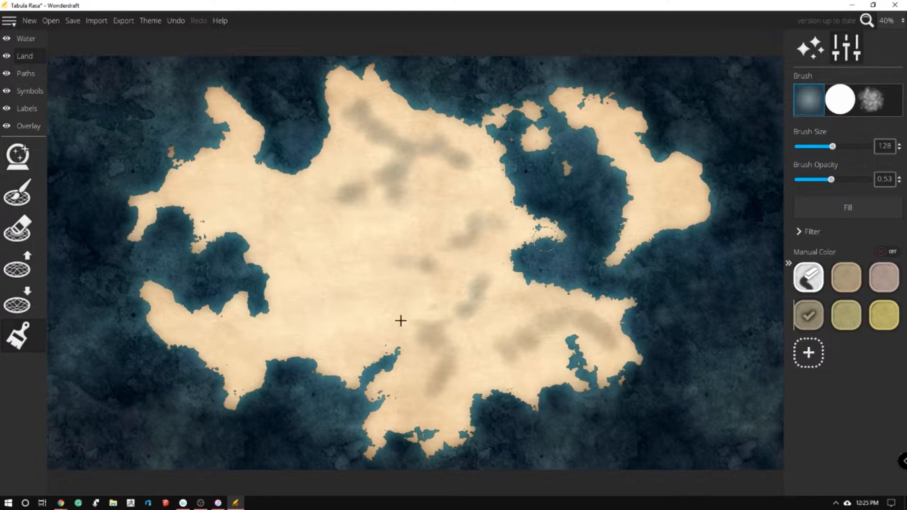
Paint gray-brown patches on the southwestern peninsula, the northeastern landmass and the continent's northwestern part
mouse_move(210, 350)
mouse_down()
mouse_move(275, 334)
mouse_move(234, 347)
mouse_move(184, 331)
mouse_move(256, 333)
mouse_up()
mouse_move(663, 197)
mouse_down()
mouse_move(684, 174)
mouse_move(654, 210)
mouse_move(666, 198)
mouse_move(602, 128)
mouse_move(627, 151)
mouse_up()
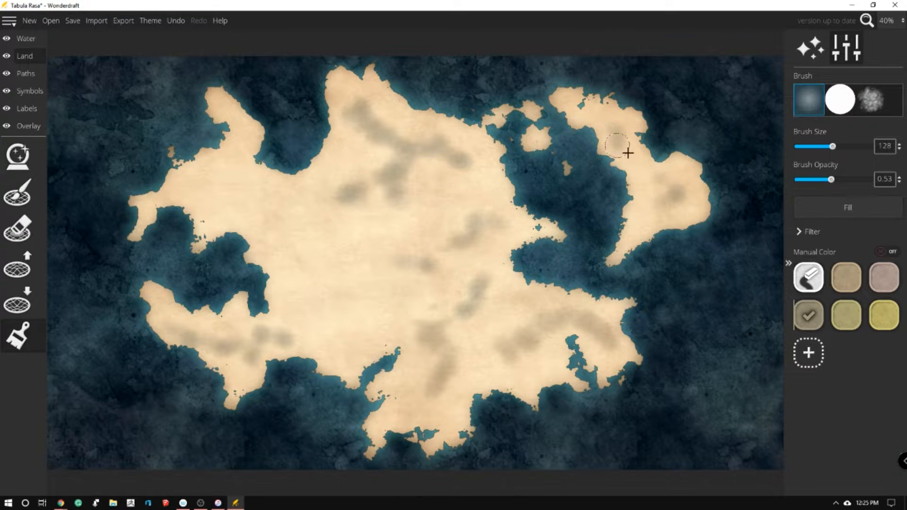
mouse_move(194, 202)
mouse_down()
mouse_move(221, 188)
mouse_move(233, 148)
mouse_move(241, 153)
mouse_move(223, 192)
mouse_move(200, 206)
mouse_move(246, 211)
mouse_move(227, 157)
mouse_move(246, 220)
mouse_move(191, 190)
mouse_move(190, 177)
mouse_move(181, 181)
mouse_move(219, 168)
mouse_move(274, 243)
mouse_up()
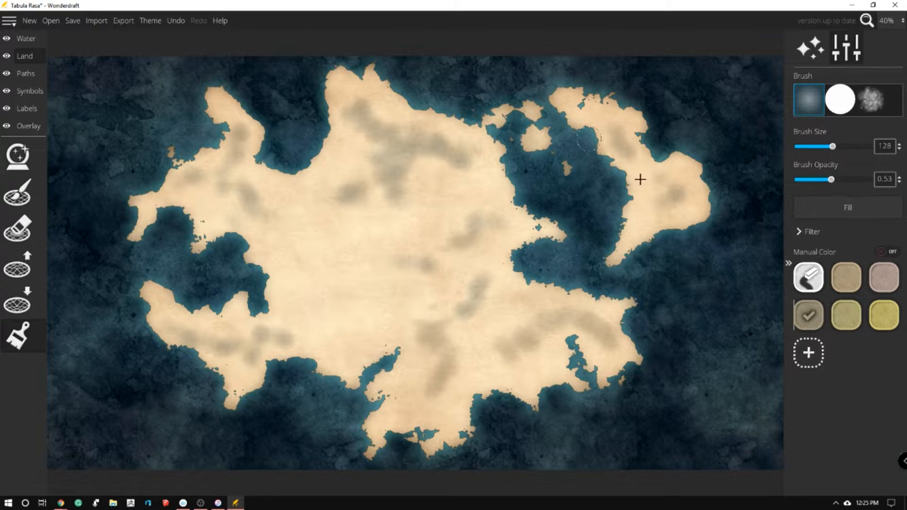
mouse_move(681, 194)
mouse_down()
mouse_move(637, 233)
mouse_move(678, 168)
mouse_move(728, 208)
mouse_up()
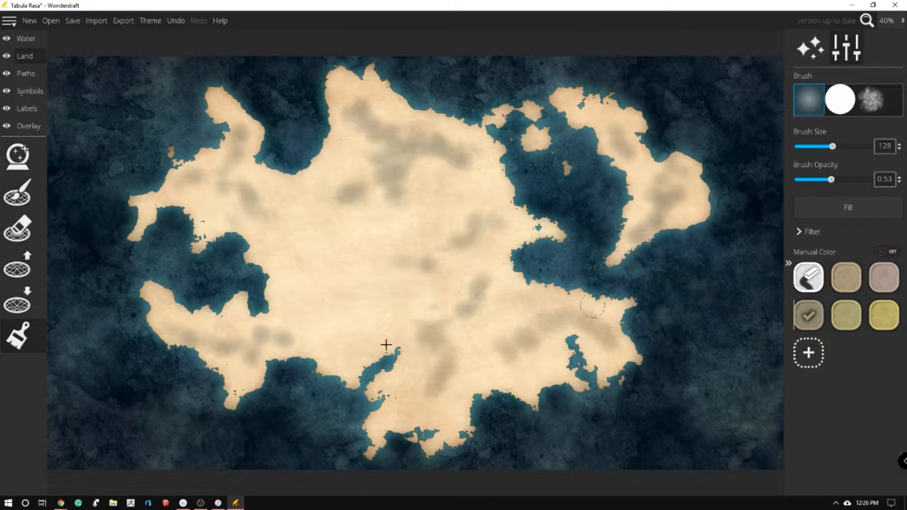
Choose the Penciled Mountains [Large] symbol and set the symbol scale to 35
click(31, 92)
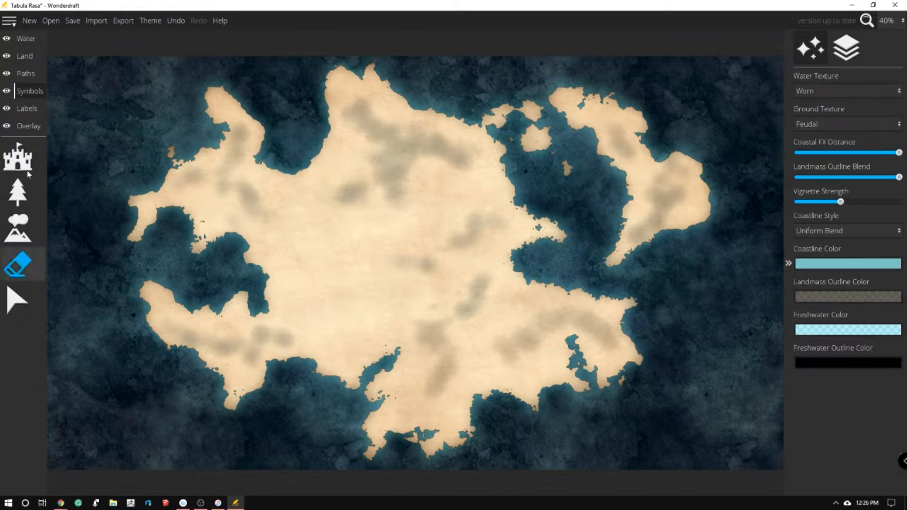
click(23, 231)
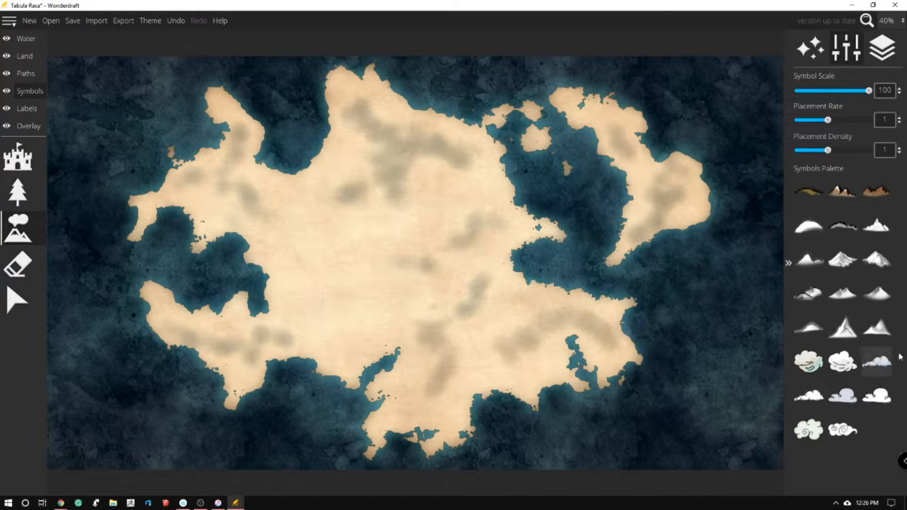
click(843, 190)
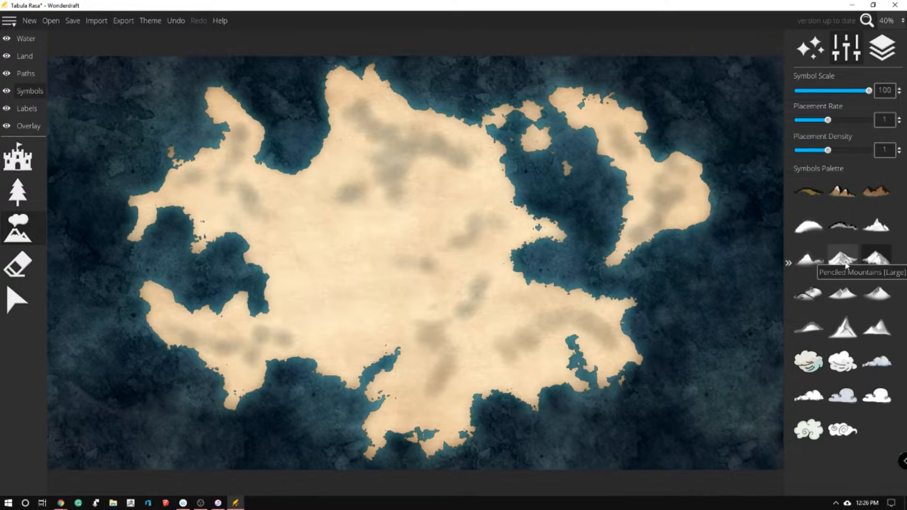
click(878, 258)
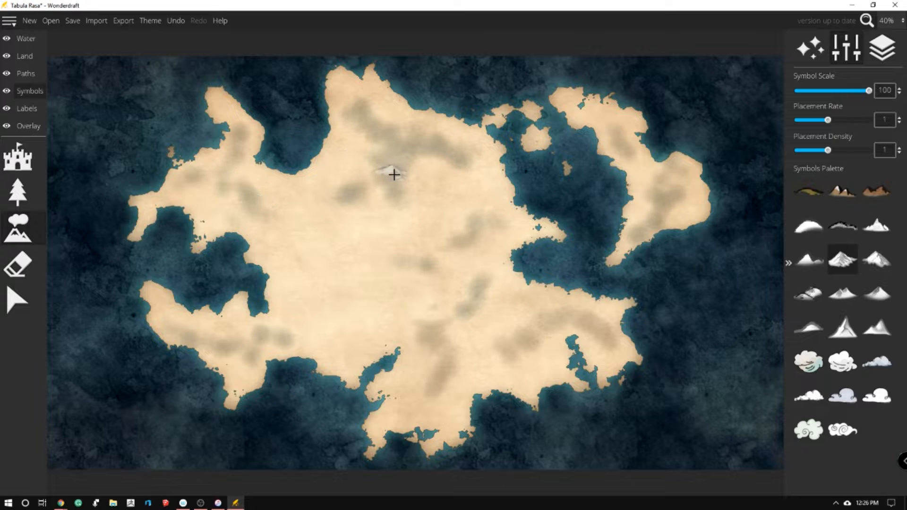
drag(867, 93, 821, 92)
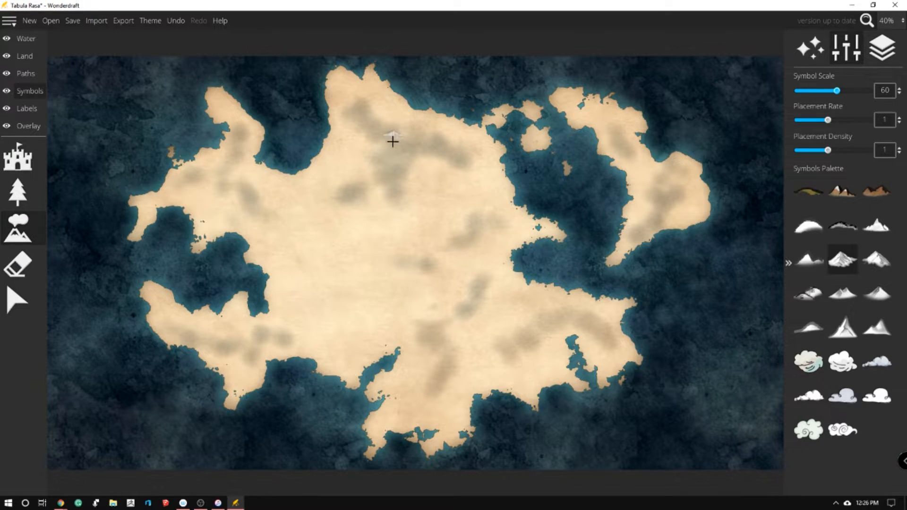
drag(828, 94, 817, 91)
Place large penciled mountain ranges along the gray-brown patches in the continent's north, east, south and southeast and on the northeastern landmass
mouse_move(366, 114)
mouse_down()
mouse_move(396, 148)
mouse_move(400, 162)
mouse_move(381, 178)
mouse_move(398, 183)
mouse_move(402, 210)
mouse_up()
mouse_move(421, 138)
mouse_down()
mouse_move(450, 135)
mouse_move(437, 148)
mouse_move(461, 157)
mouse_move(468, 174)
mouse_move(474, 153)
mouse_up()
mouse_move(445, 247)
mouse_down()
mouse_move(469, 237)
mouse_move(478, 211)
mouse_move(522, 219)
mouse_up()
mouse_move(486, 276)
mouse_down()
mouse_move(477, 300)
mouse_move(449, 310)
mouse_move(470, 300)
mouse_move(472, 326)
mouse_move(465, 317)
mouse_move(450, 330)
mouse_move(421, 328)
mouse_move(433, 340)
mouse_move(437, 326)
mouse_move(448, 356)
mouse_move(429, 401)
mouse_move(387, 419)
mouse_up()
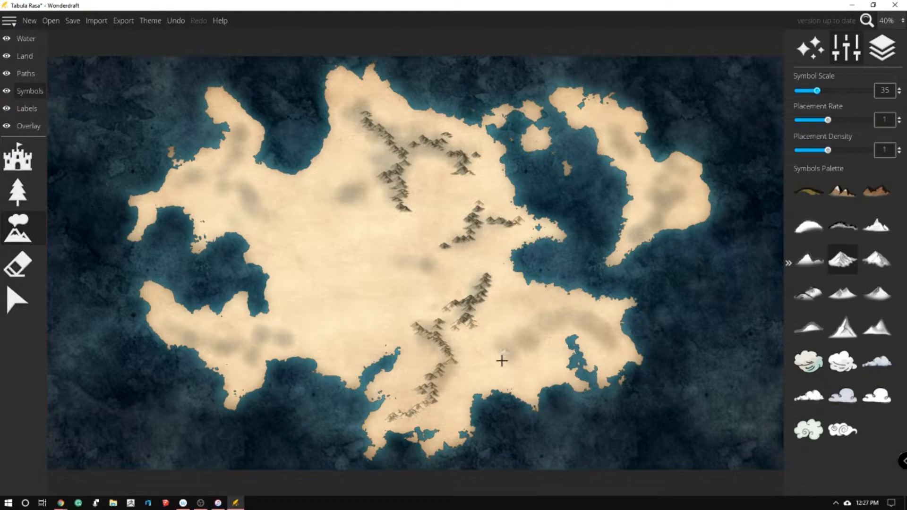
mouse_move(521, 347)
mouse_down()
mouse_move(544, 317)
mouse_move(572, 309)
mouse_move(584, 313)
mouse_move(579, 327)
mouse_move(582, 313)
mouse_move(599, 322)
mouse_move(597, 351)
mouse_move(602, 333)
mouse_move(625, 347)
mouse_up()
mouse_move(602, 117)
mouse_down()
mouse_move(622, 156)
mouse_move(622, 142)
mouse_move(645, 157)
mouse_up()
mouse_move(632, 239)
mouse_down()
mouse_move(657, 221)
mouse_move(655, 201)
mouse_move(680, 165)
mouse_up()
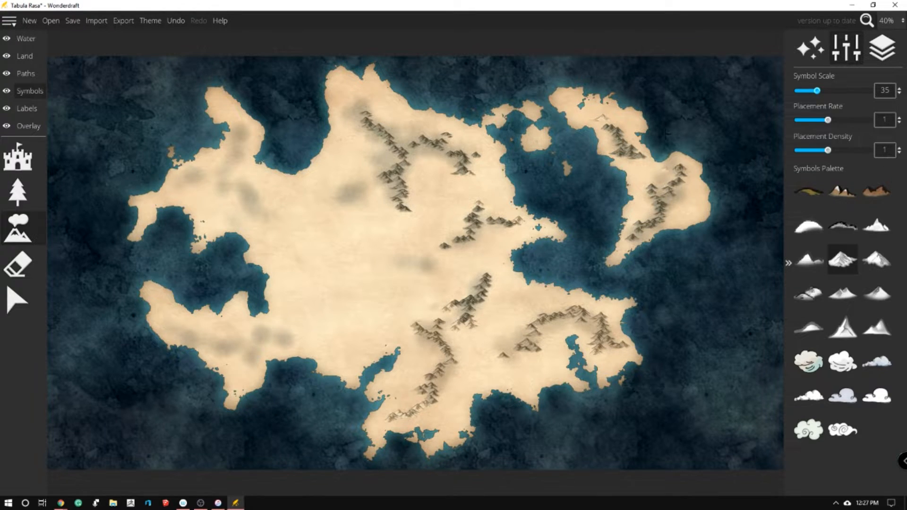
Add large penciled mountain ranges in the continent's northwest, center and southwest, following the gray-brown patches
mouse_move(184, 182)
mouse_down()
mouse_move(220, 175)
mouse_move(232, 202)
mouse_move(228, 186)
mouse_move(285, 222)
mouse_up()
mouse_move(338, 192)
mouse_down()
mouse_move(365, 185)
mouse_move(336, 213)
mouse_up()
drag(394, 258, 428, 263)
drag(238, 122, 234, 155)
mouse_move(180, 328)
mouse_down()
mouse_move(226, 340)
mouse_move(237, 361)
mouse_move(239, 343)
mouse_move(265, 327)
mouse_move(294, 334)
mouse_move(286, 338)
mouse_move(323, 329)
mouse_up()
Switch to the mountain symbol beside Penciled Mountains [Large] and thicken the ranges in the continent's north, center, east and south
click(842, 191)
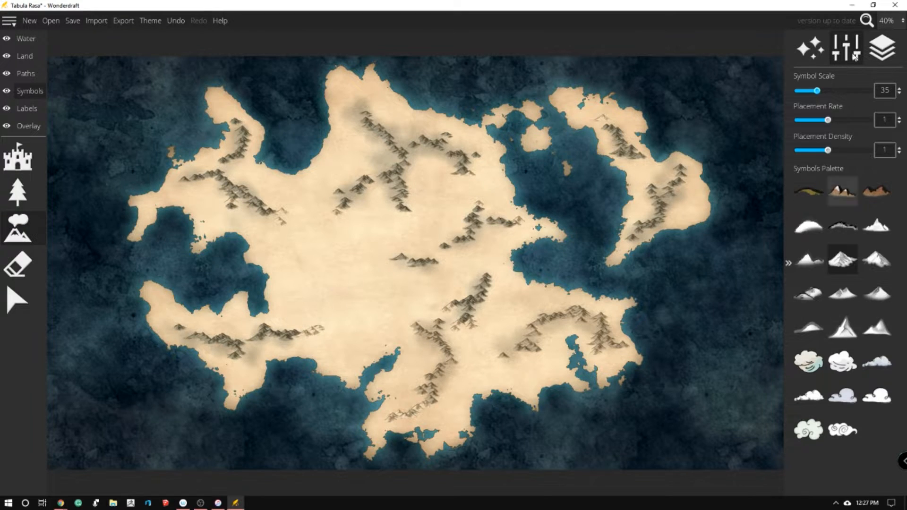
click(878, 259)
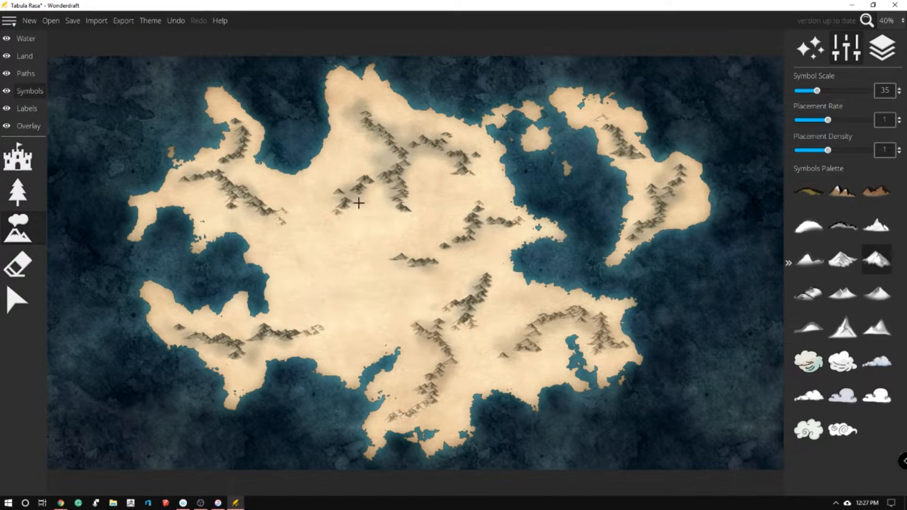
mouse_move(346, 206)
mouse_down()
mouse_move(365, 181)
mouse_move(353, 209)
mouse_move(326, 234)
mouse_up()
mouse_move(374, 214)
mouse_down()
mouse_move(396, 203)
mouse_move(396, 160)
mouse_move(366, 153)
mouse_move(385, 143)
mouse_move(372, 124)
mouse_up()
mouse_move(423, 147)
mouse_down()
mouse_move(461, 166)
mouse_move(443, 193)
mouse_move(460, 179)
mouse_move(481, 179)
mouse_move(466, 181)
mouse_move(437, 160)
mouse_up()
mouse_move(476, 224)
mouse_down()
mouse_move(425, 275)
mouse_move(401, 260)
mouse_move(378, 266)
mouse_move(393, 255)
mouse_move(439, 266)
mouse_move(451, 245)
mouse_move(487, 241)
mouse_move(484, 224)
mouse_move(453, 232)
mouse_up()
mouse_move(480, 301)
mouse_down()
mouse_move(443, 346)
mouse_move(466, 353)
mouse_move(451, 378)
mouse_up()
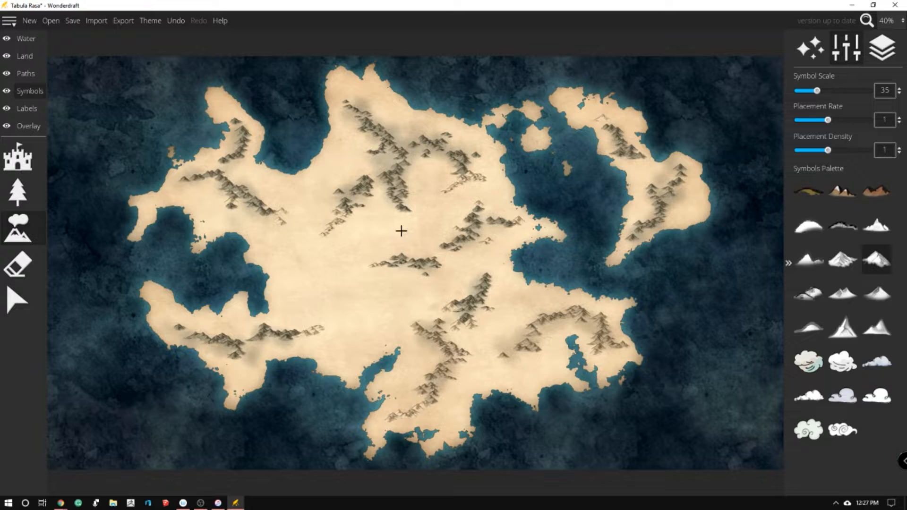
Add more mountains beside the southern and southeastern ranges, the northeastern landmass's range and the northwestern range
click(417, 340)
click(411, 323)
mouse_move(505, 347)
mouse_down()
mouse_move(502, 369)
mouse_move(526, 336)
mouse_move(511, 335)
mouse_move(537, 329)
mouse_move(547, 309)
mouse_move(585, 319)
mouse_up()
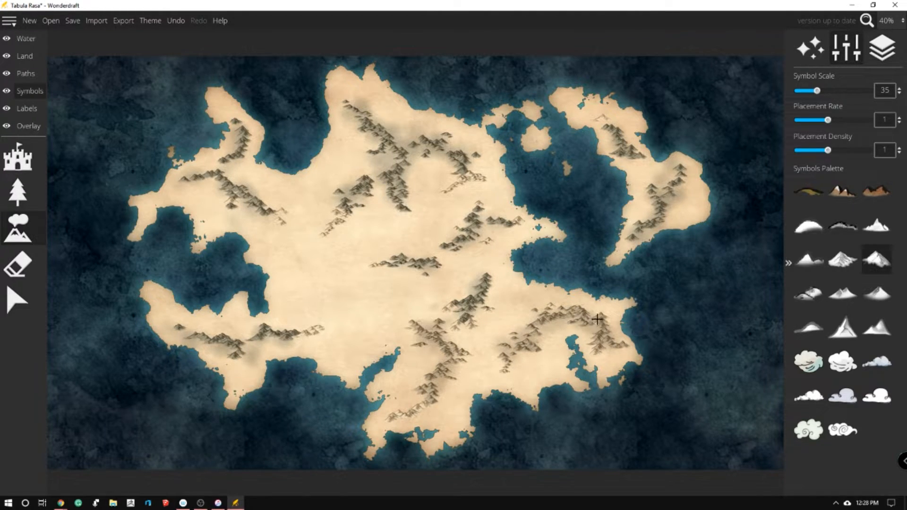
mouse_move(662, 203)
mouse_down()
mouse_move(679, 208)
mouse_move(680, 166)
mouse_move(672, 201)
mouse_up()
mouse_move(247, 204)
mouse_down()
mouse_move(262, 218)
mouse_move(289, 231)
mouse_up()
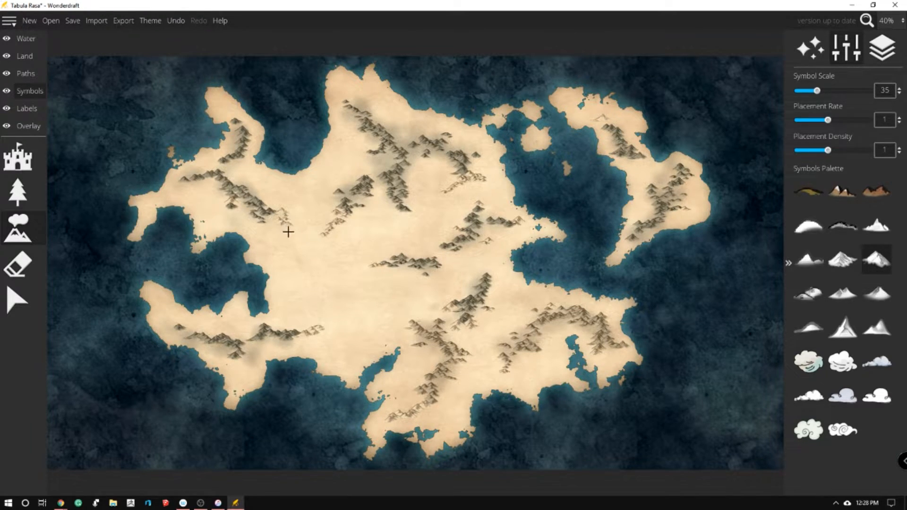
Scatter small mountain groups above the southwestern range, at the northern and western tips and above the central-eastern range
click(298, 311)
drag(369, 99, 370, 88)
click(149, 203)
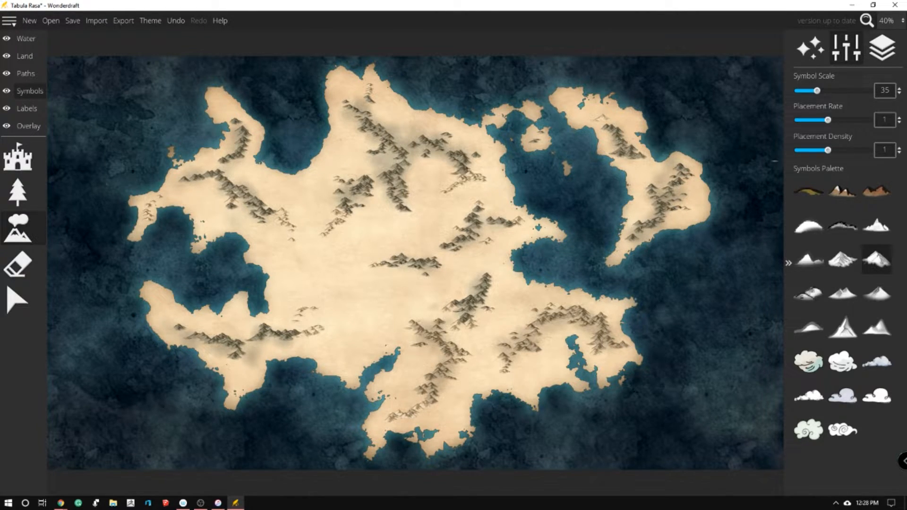
key(alt+Tab)
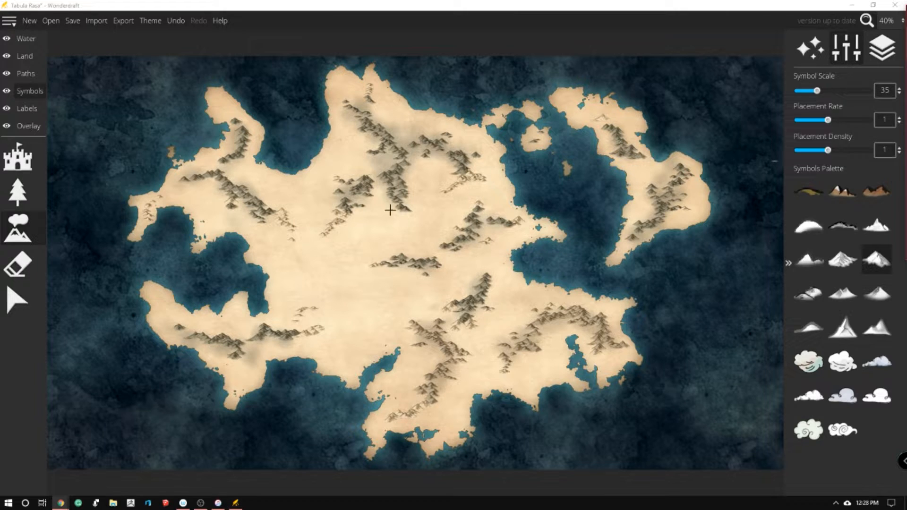
click(476, 266)
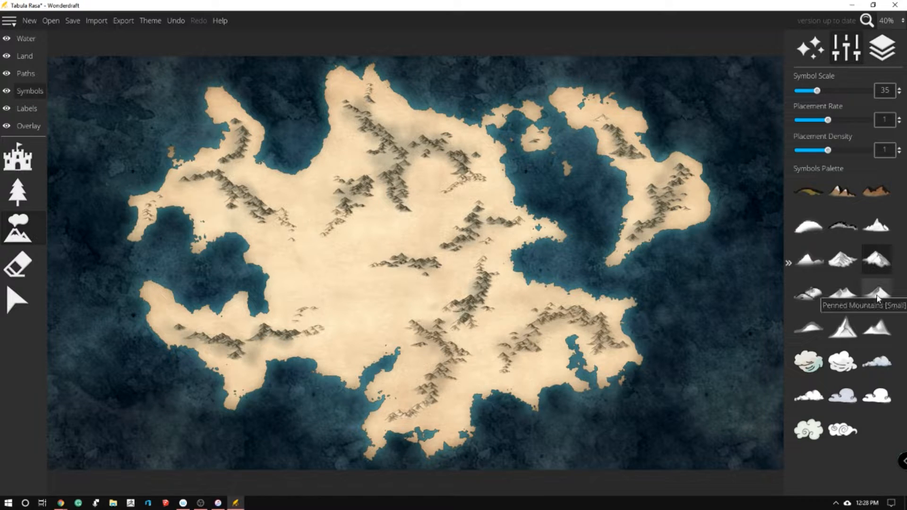
Choose the Penned Mountains [Small] symbol and place small peaks below the northeastern range and in the continent's center
click(877, 296)
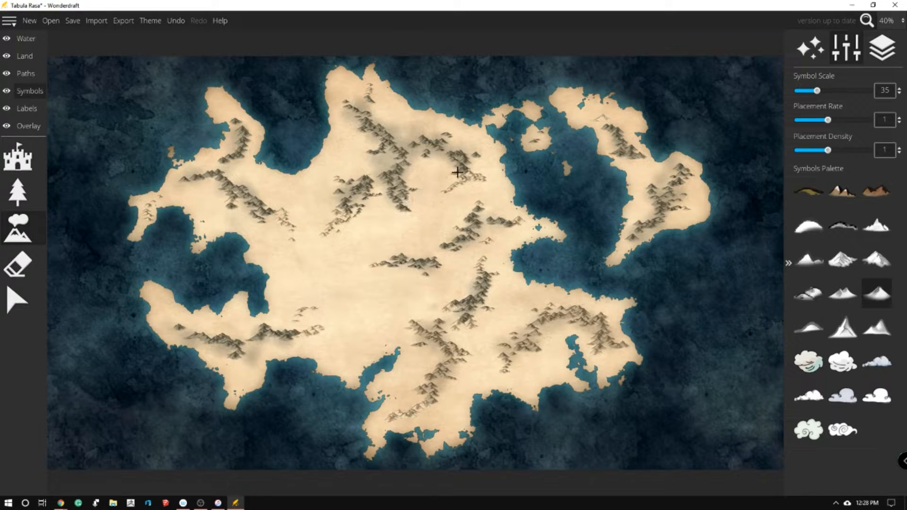
click(465, 187)
drag(357, 292, 344, 288)
click(381, 295)
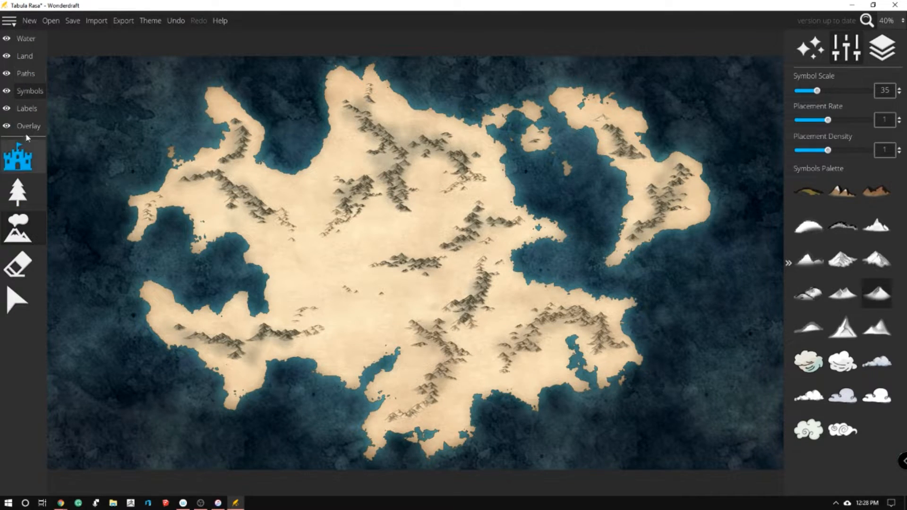
Try the River tool with two test strokes across the continent's center and undo both rivers
click(24, 39)
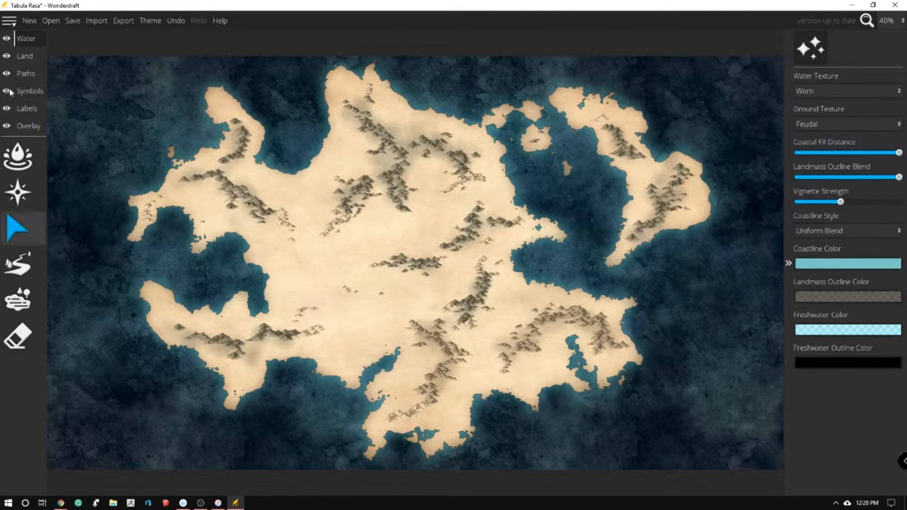
click(19, 264)
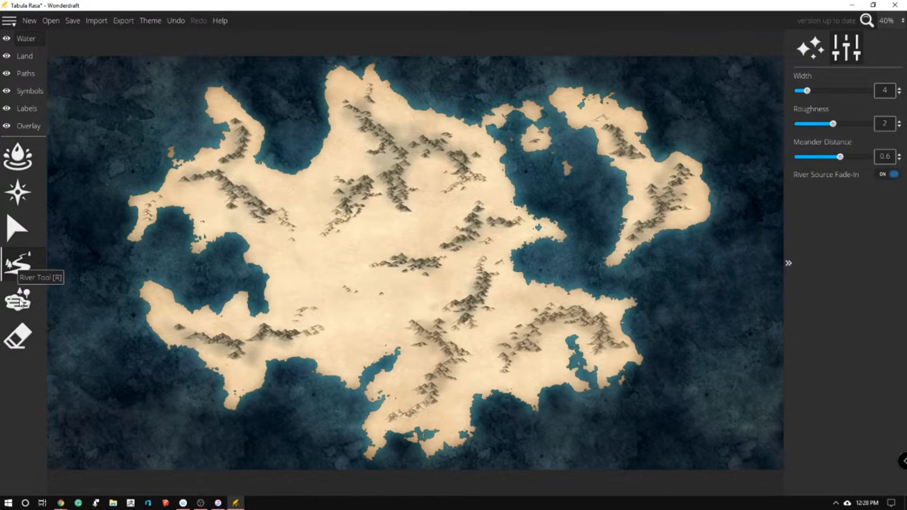
drag(236, 269, 375, 218)
key(ctrl+z)
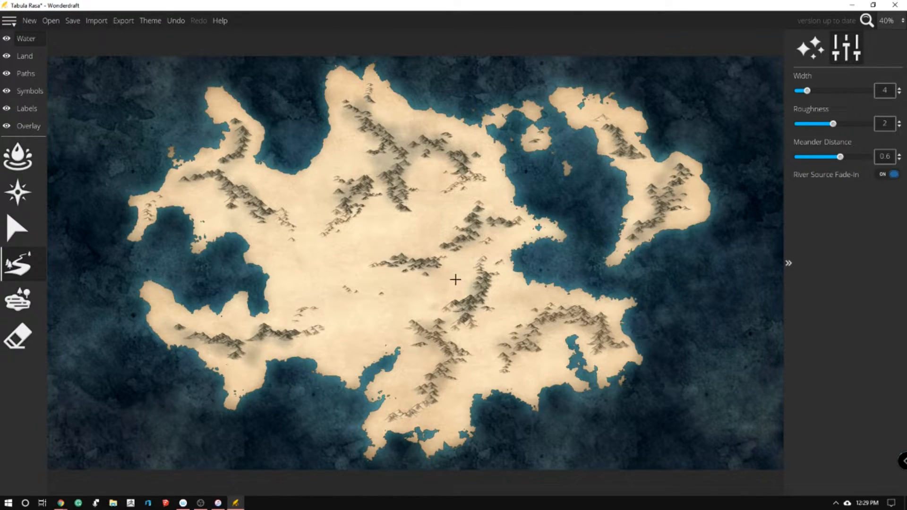
mouse_move(398, 291)
mouse_down()
mouse_move(385, 310)
mouse_move(391, 321)
mouse_up()
key(ctrl+z)
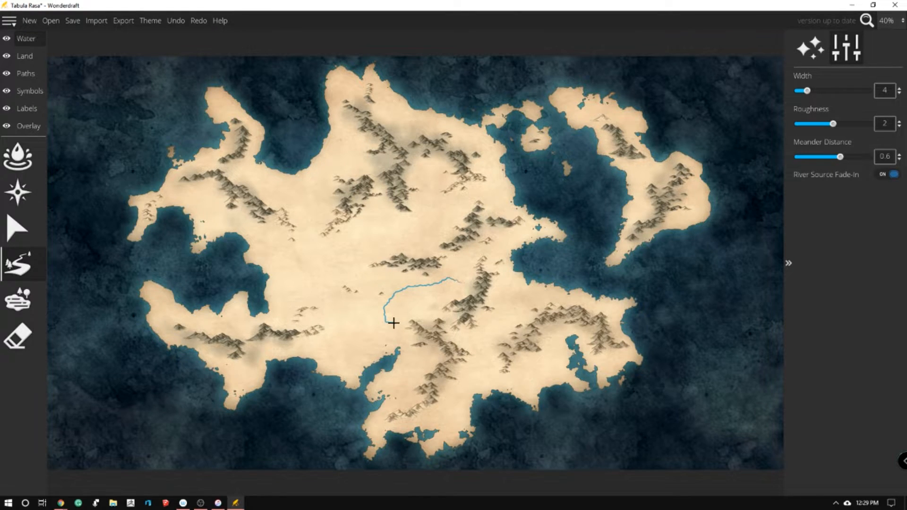
Set the river width to 2 and meander distance to 0.34, and draw a river from the central mountains to the southern inlet
drag(807, 92, 802, 92)
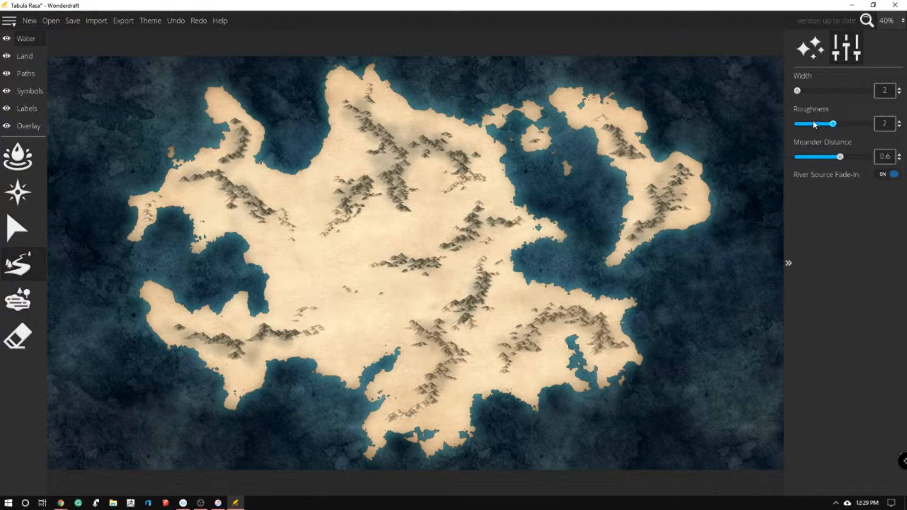
drag(839, 157, 821, 158)
click(462, 272)
drag(396, 324, 397, 351)
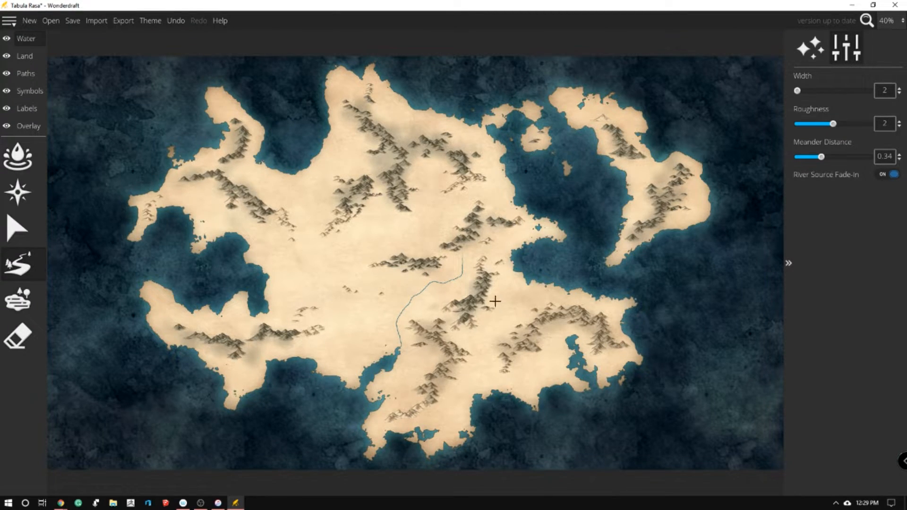
Inspect the thin central river up close, undo it and set the river roughness to 3
scroll(498, 295, up, 5)
scroll(445, 266, down, 3)
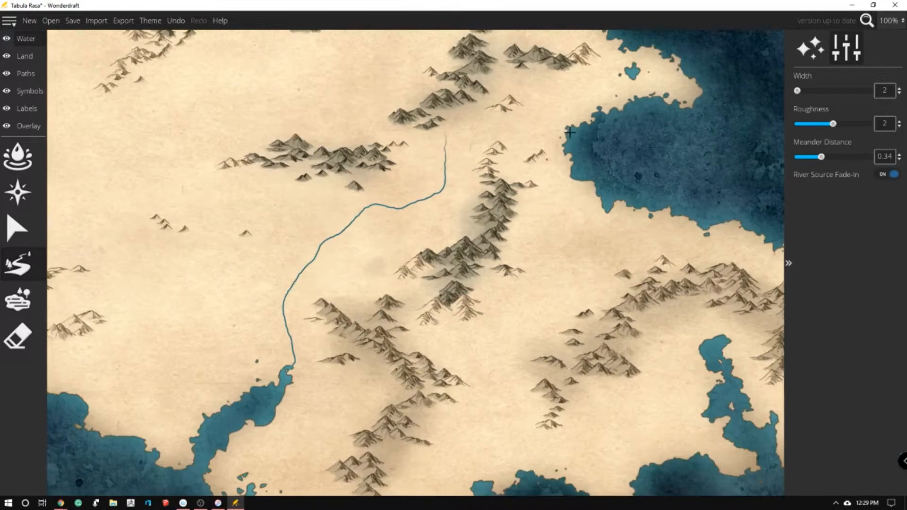
scroll(190, 343, up, 1)
scroll(449, 281, down, 4)
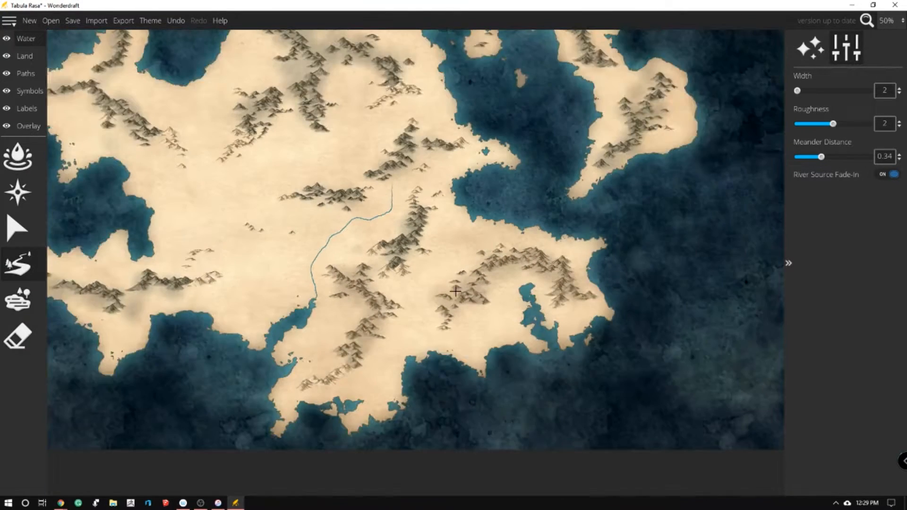
scroll(299, 172, up, 1)
key(ctrl+z)
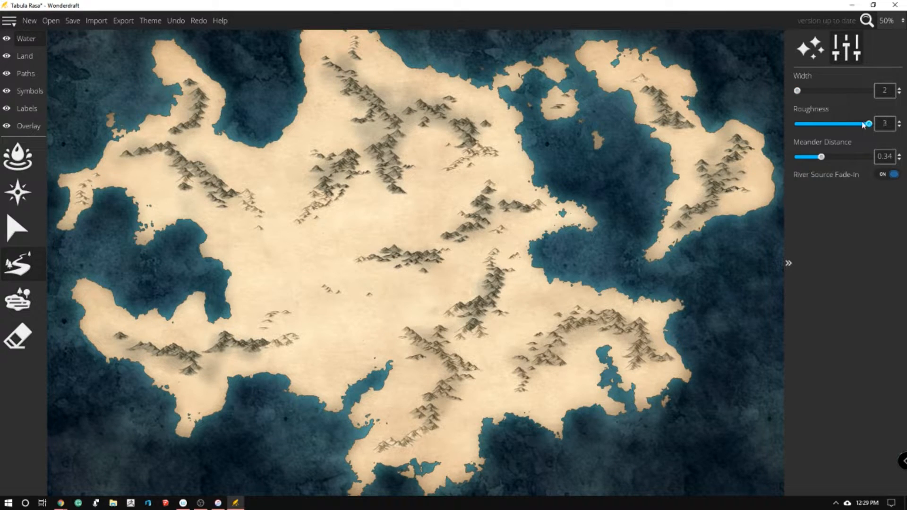
Set the river width to 4 and redraw the river from the central mountains to the southern inlet
click(899, 88)
click(899, 89)
mouse_move(443, 265)
mouse_down()
mouse_move(438, 292)
mouse_move(397, 299)
mouse_move(388, 365)
mouse_up()
click(389, 365)
scroll(445, 318, up, 5)
key(Escape)
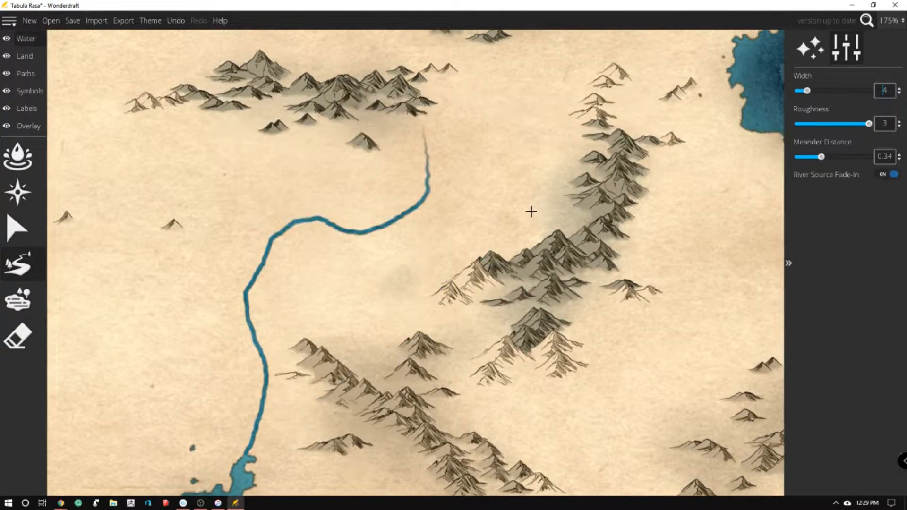
Try other river widths up to 5, undo the central river and abandon a new river start
key(Down)
scroll(477, 248, up, 1)
scroll(477, 248, down, 6)
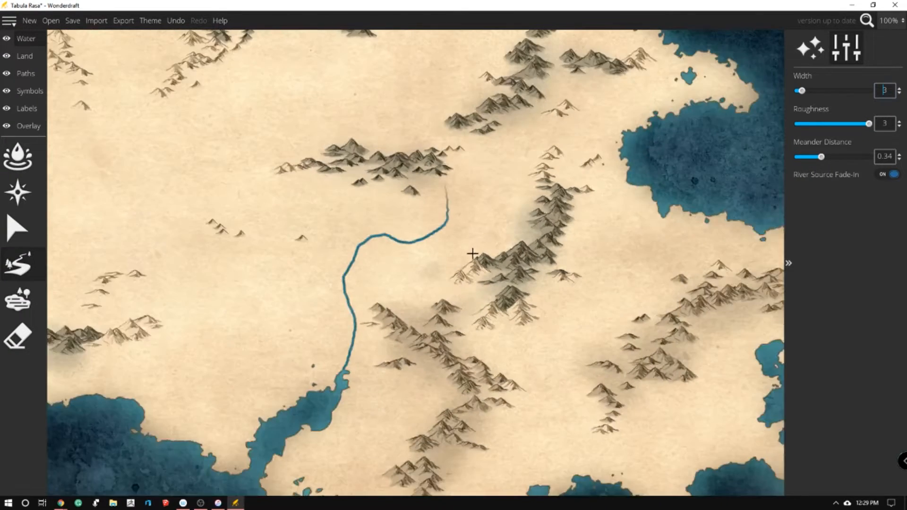
key(Up)
key(Up)
key(Up)
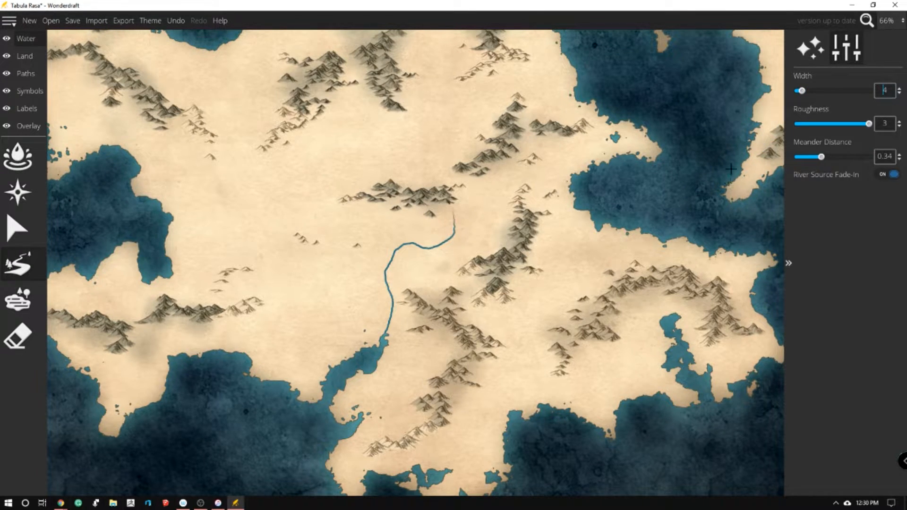
click(849, 91)
click(813, 91)
key(ctrl+z)
click(478, 181)
right_click(485, 223)
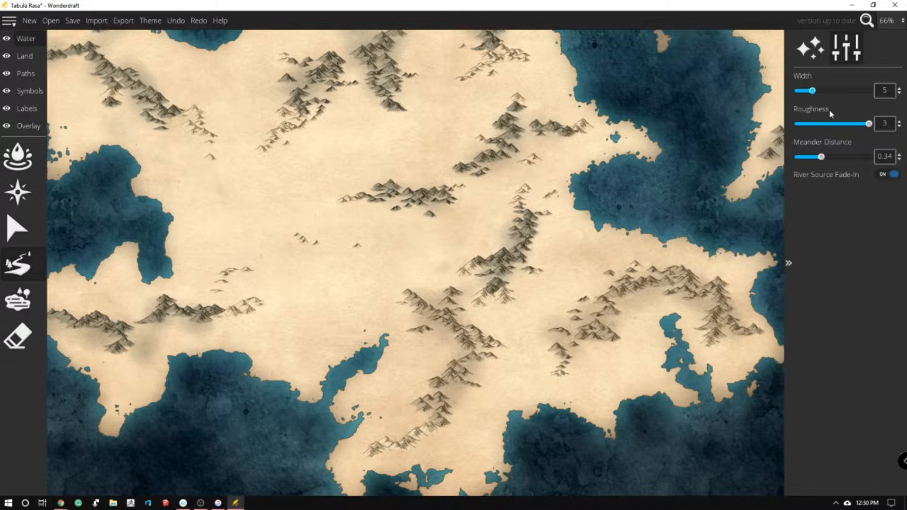
Set the river width to 3 and redraw the river from the central mountains to the southern inlet, undoing unsatisfactory attempts
drag(815, 92, 805, 92)
mouse_move(484, 178)
mouse_down()
mouse_move(478, 209)
mouse_move(442, 219)
mouse_up()
mouse_move(504, 241)
mouse_down()
mouse_move(436, 233)
mouse_move(406, 240)
mouse_move(383, 274)
mouse_move(387, 325)
mouse_up()
key(ctrl+z)
mouse_move(485, 175)
mouse_down()
mouse_move(479, 205)
mouse_move(493, 208)
mouse_move(504, 240)
mouse_move(504, 233)
mouse_move(486, 237)
mouse_up()
key(ctrl+z)
mouse_move(437, 206)
mouse_down()
mouse_move(454, 226)
mouse_move(451, 238)
mouse_move(395, 257)
mouse_move(384, 337)
mouse_up()
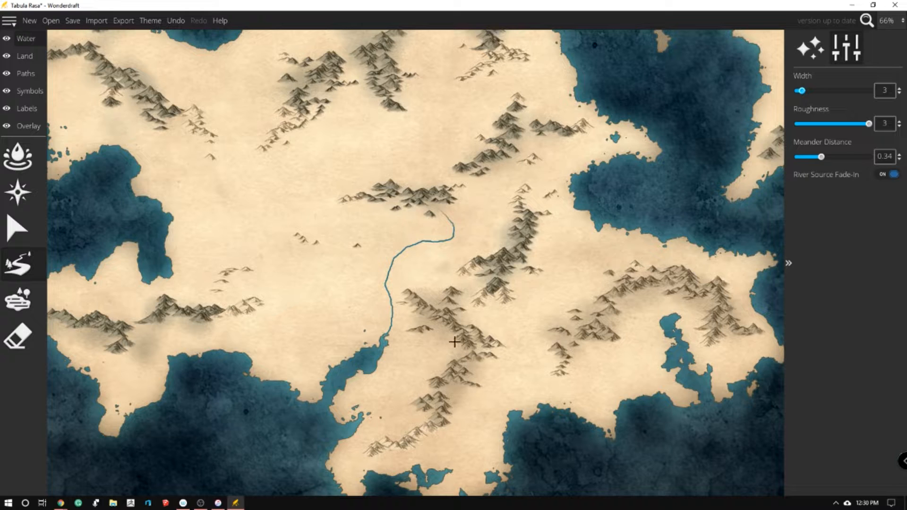
Draw short rivers from the southern, southeastern and eastern mountain ranges to the nearby coasts and inlets
drag(434, 368, 373, 365)
drag(399, 419, 349, 425)
drag(633, 296, 666, 326)
drag(642, 271, 660, 218)
mouse_move(543, 136)
mouse_down()
mouse_move(555, 167)
mouse_move(590, 180)
mouse_up()
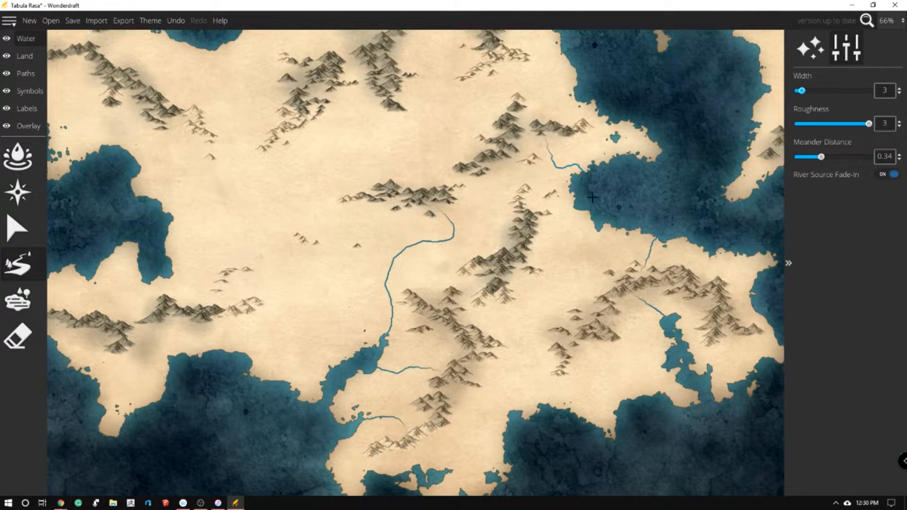
Draw a river from the east-central mountains to the eastern bay and a tributary from that range west into the central river
mouse_move(538, 235)
mouse_down()
mouse_move(571, 229)
mouse_move(596, 201)
mouse_up()
mouse_move(472, 283)
mouse_down()
mouse_move(439, 261)
mouse_move(407, 263)
mouse_move(386, 278)
mouse_up()
key(ctrl+z)
mouse_move(473, 279)
mouse_down()
mouse_move(433, 268)
mouse_move(386, 278)
mouse_up()
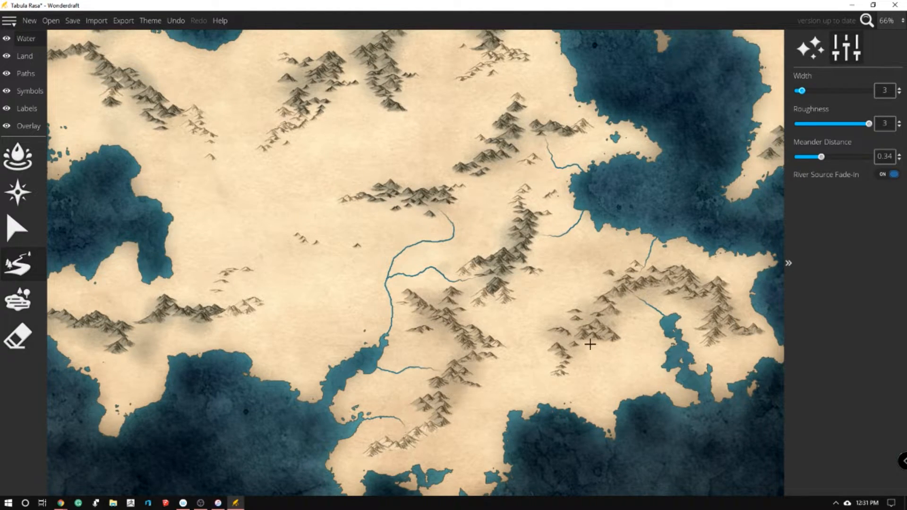
Draw a long river from the north-central mountains southwest to the western bay and set the river width to 4
mouse_move(354, 89)
mouse_down()
mouse_move(352, 126)
mouse_move(284, 176)
mouse_move(274, 182)
mouse_move(243, 169)
mouse_move(201, 208)
mouse_move(158, 221)
mouse_up()
scroll(569, 278, up, 1)
scroll(562, 267, down, 2)
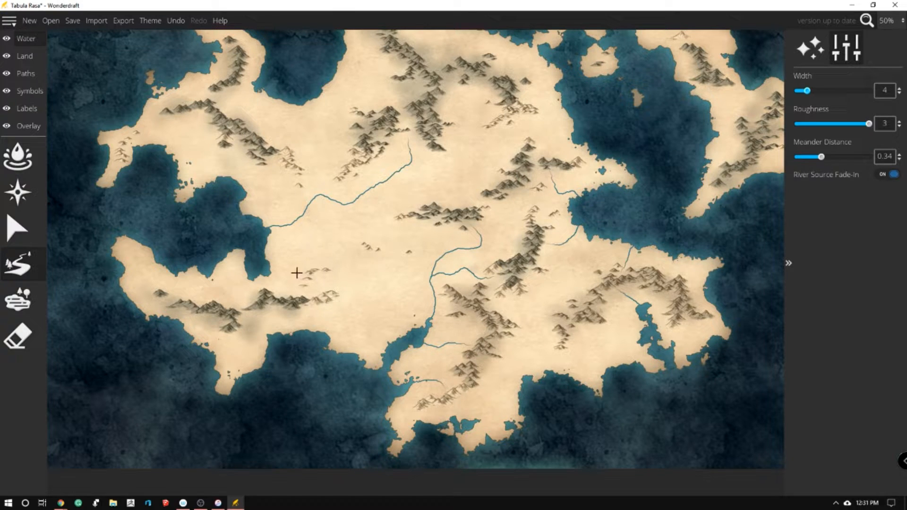
Draw a short river from the southwestern hills to the western bay and two rivers from the northeastern mountains to the east coast
drag(290, 283, 256, 269)
drag(517, 92, 572, 92)
mouse_move(475, 89)
mouse_down()
mouse_move(458, 118)
mouse_move(471, 147)
mouse_move(493, 150)
mouse_move(529, 130)
mouse_move(572, 136)
mouse_up()
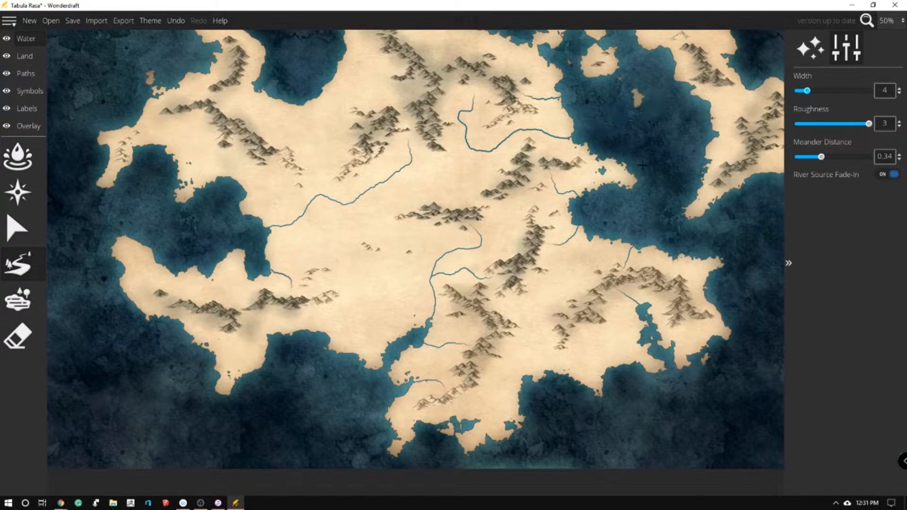
Draw three short rivers on the eastern landmass and two from the southeastern and southern ranges to the south coast
scroll(446, 169, down, 1)
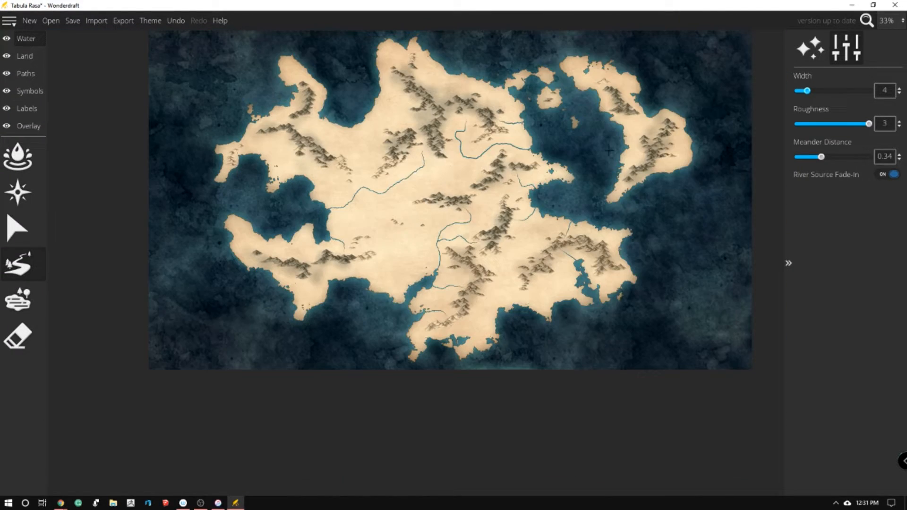
scroll(700, 124, up, 1)
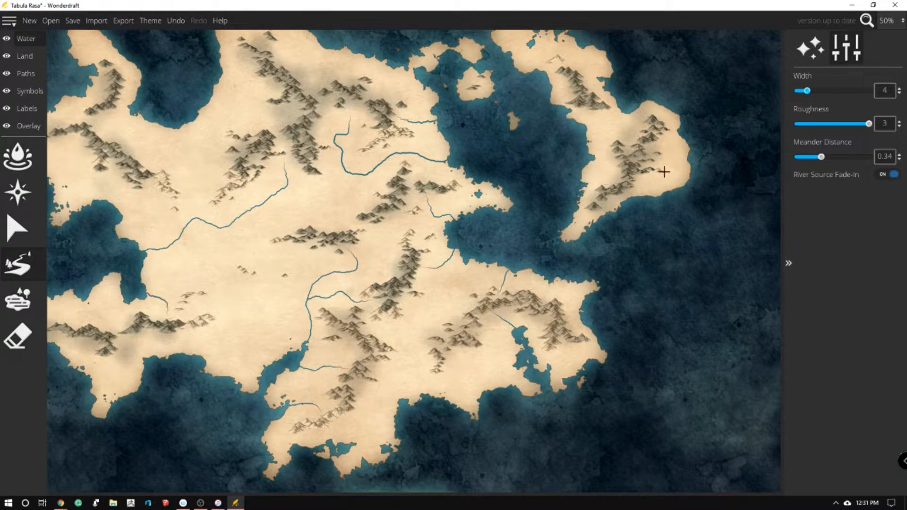
drag(614, 164, 584, 161)
drag(649, 148, 694, 145)
mouse_move(564, 81)
mouse_down()
mouse_move(559, 98)
mouse_move(539, 103)
mouse_up()
drag(451, 348, 492, 399)
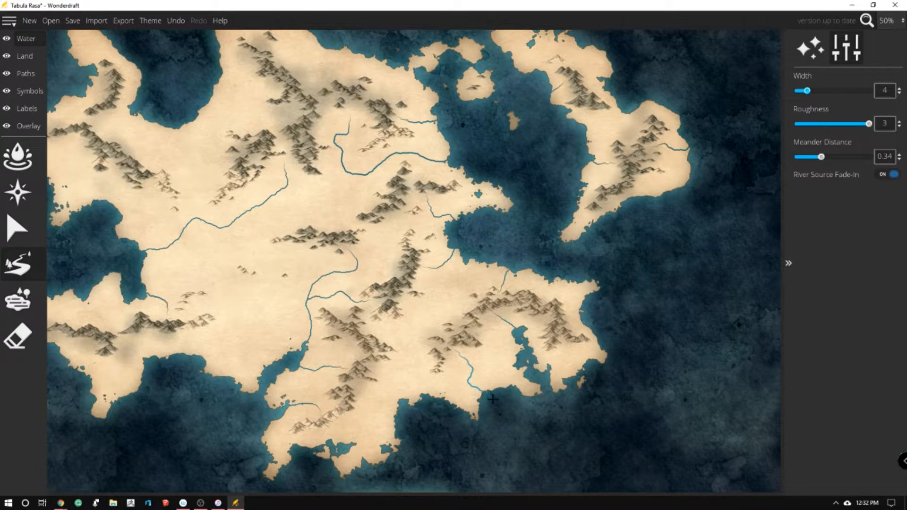
mouse_move(358, 382)
mouse_down()
mouse_move(361, 406)
mouse_move(401, 427)
mouse_up()
Draw rivers from the northern mountain range to the gulf on its west and to the notch at the northern tip
scroll(743, 335, down, 2)
scroll(420, 116, up, 2)
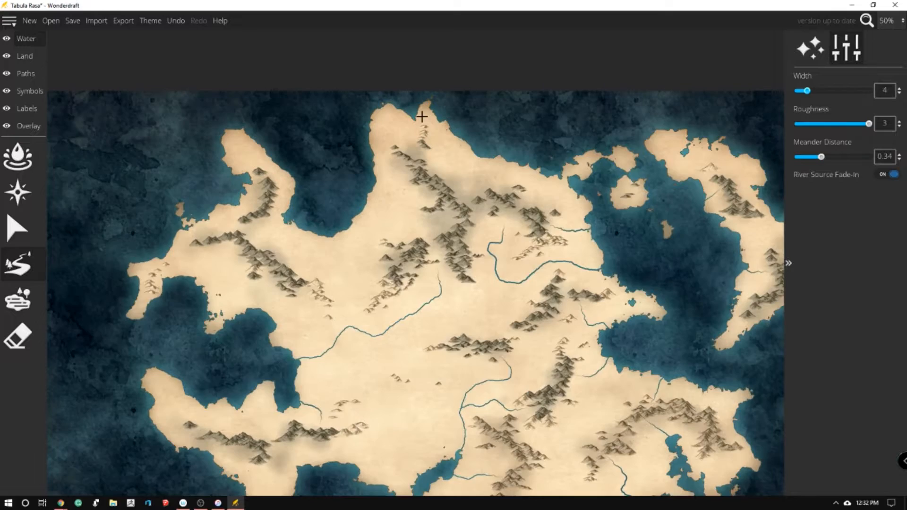
mouse_move(442, 223)
mouse_down()
mouse_move(391, 213)
mouse_move(359, 213)
mouse_up()
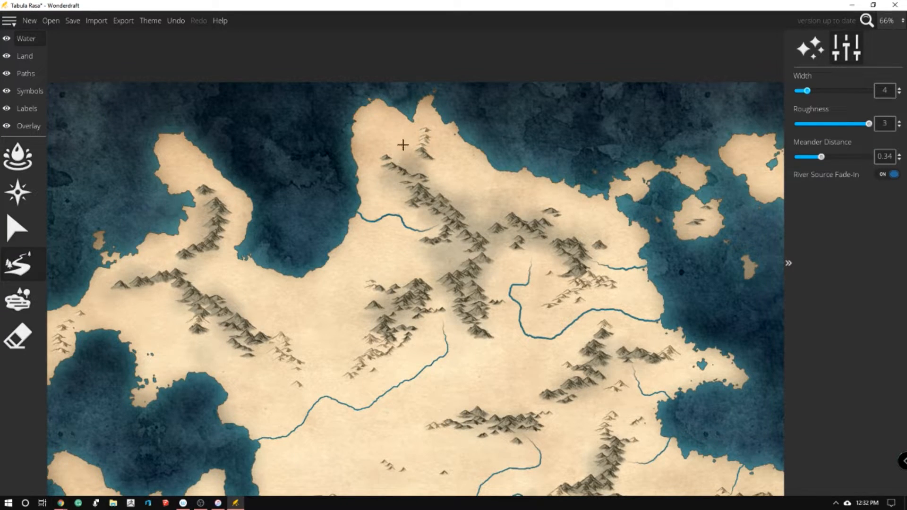
mouse_move(413, 168)
mouse_down()
mouse_move(405, 148)
mouse_move(410, 104)
mouse_up()
Draw three short rivers from the northwestern peninsula's mountains to its eastern and western shores
drag(203, 284, 244, 252)
mouse_move(256, 184)
mouse_down()
mouse_move(238, 203)
mouse_move(243, 176)
mouse_up()
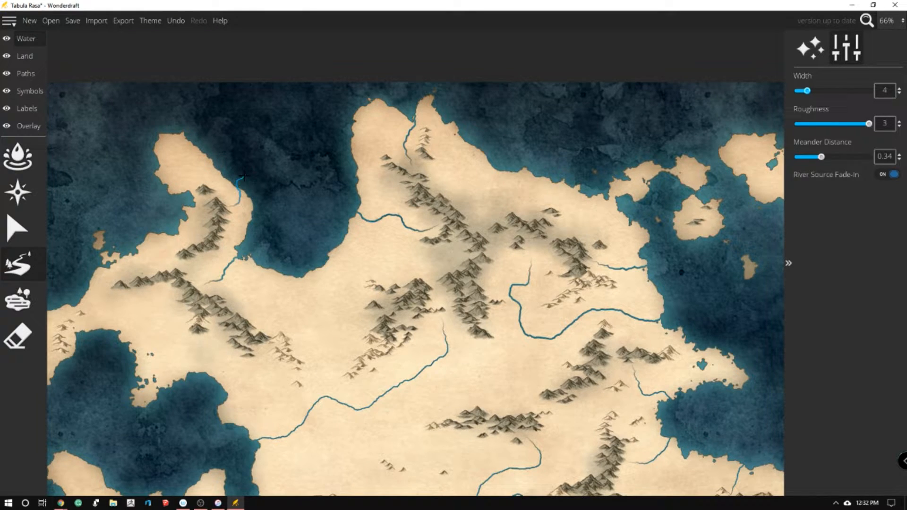
mouse_move(159, 217)
mouse_down()
mouse_move(174, 242)
mouse_move(205, 234)
mouse_up()
Draw a short river from the southwestern peninsula's mountains north to the bay
scroll(385, 180, down, 3)
scroll(340, 255, up, 5)
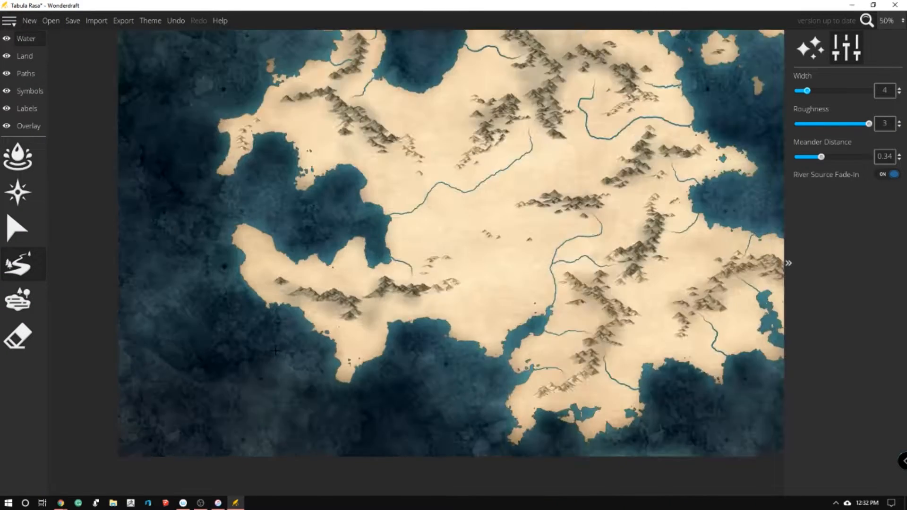
mouse_move(378, 180)
mouse_down()
mouse_move(373, 211)
mouse_move(385, 231)
mouse_up()
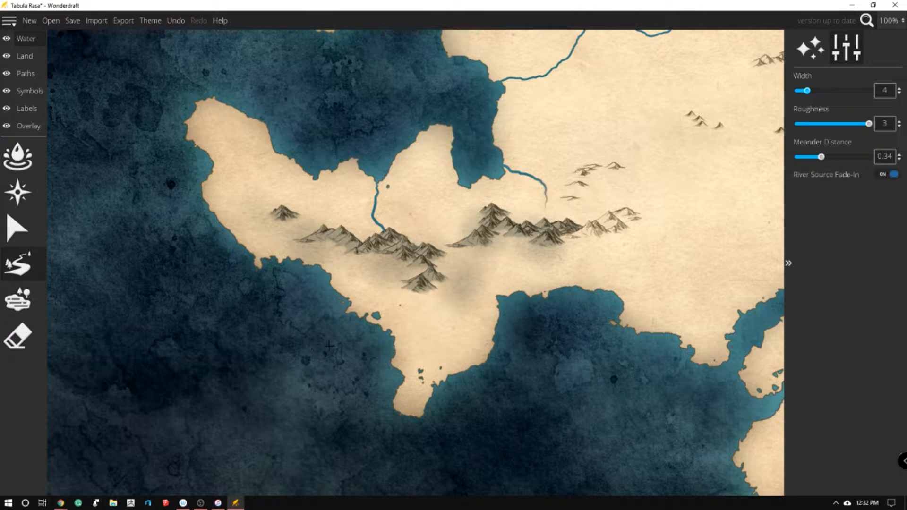
scroll(365, 330, down, 4)
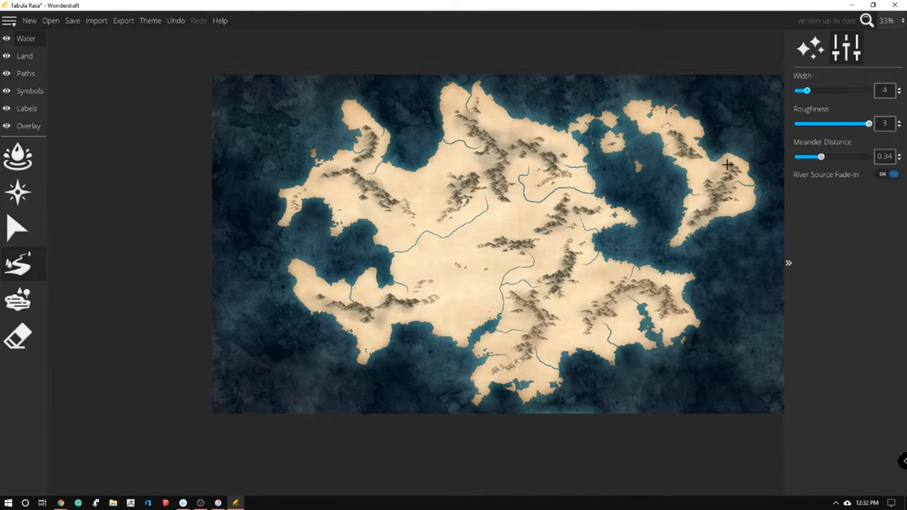
scroll(727, 165, up, 1)
scroll(579, 158, down, 1)
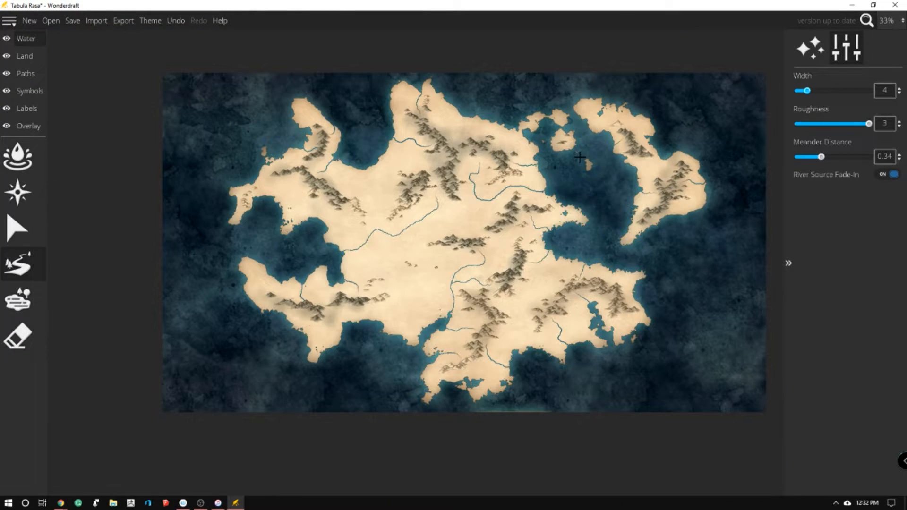
scroll(691, 314, up, 1)
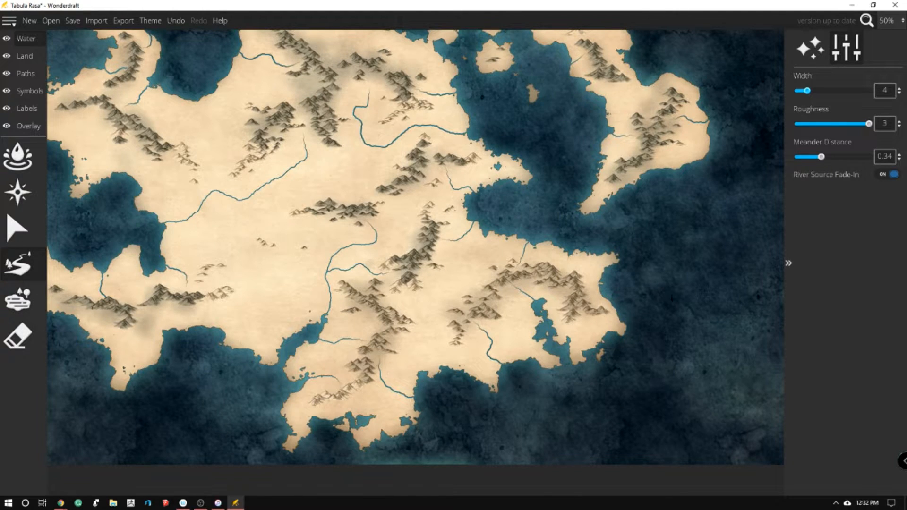
scroll(561, 204, down, 1)
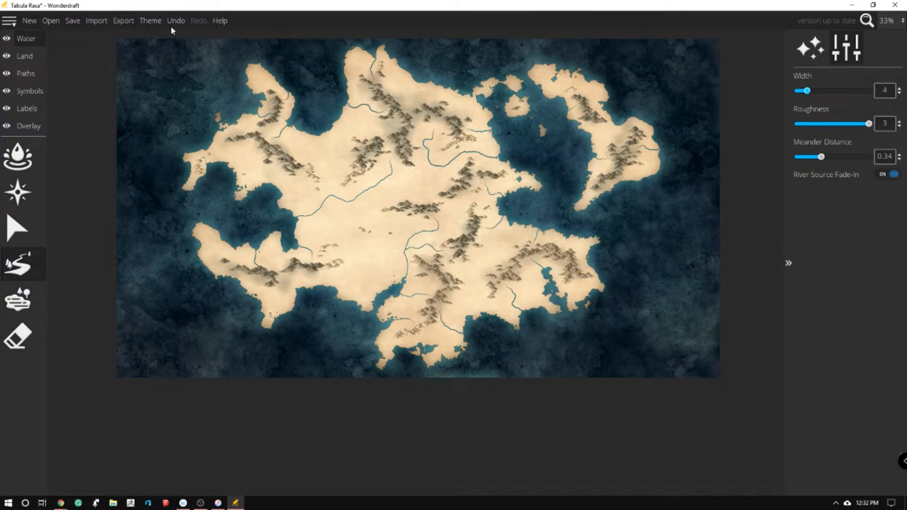
Open the program preferences and close them again
click(9, 20)
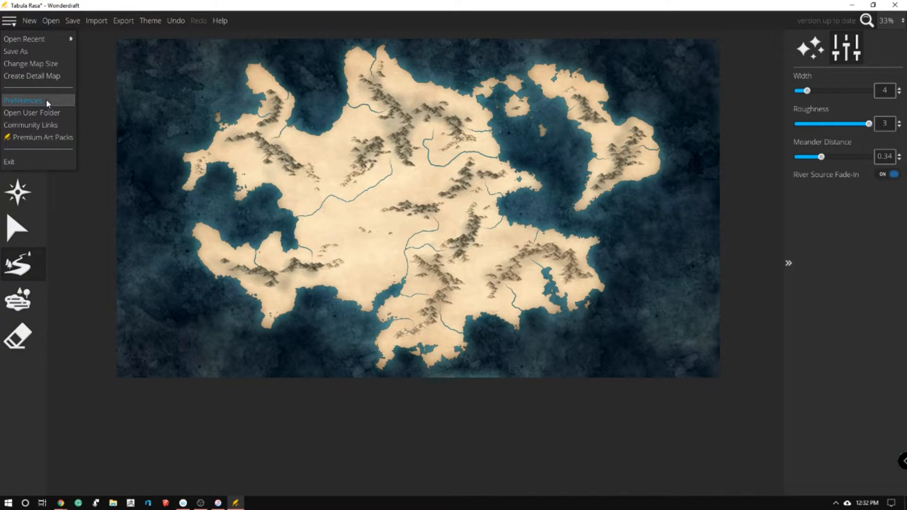
click(46, 100)
click(500, 357)
click(500, 357)
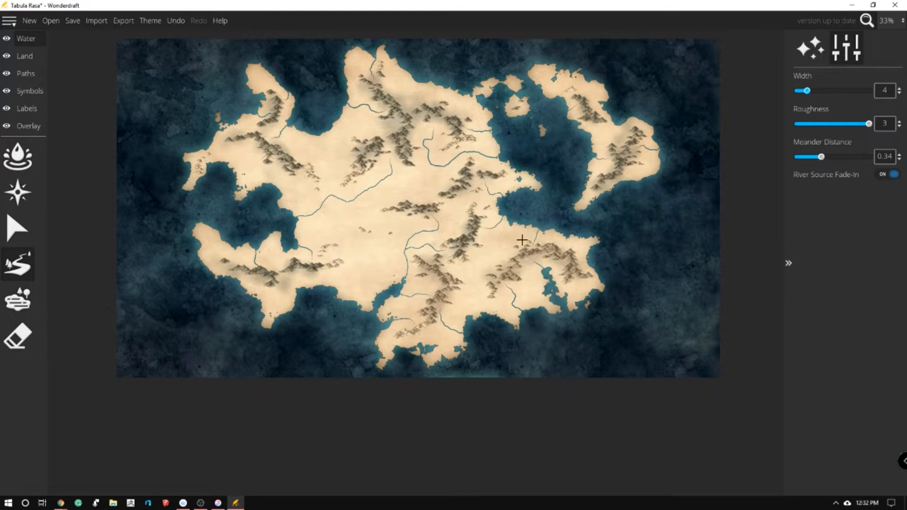
Switch to the land layer's ground paint brush
scroll(481, 309, up, 1)
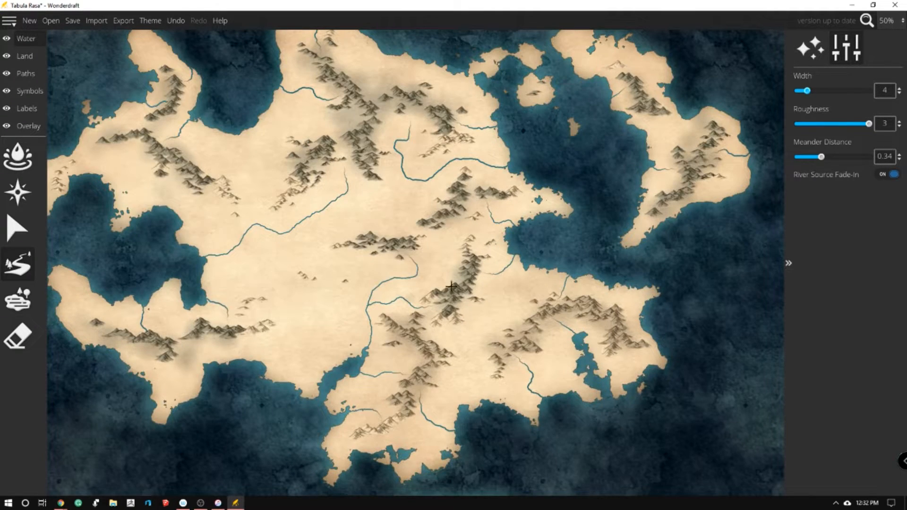
click(24, 55)
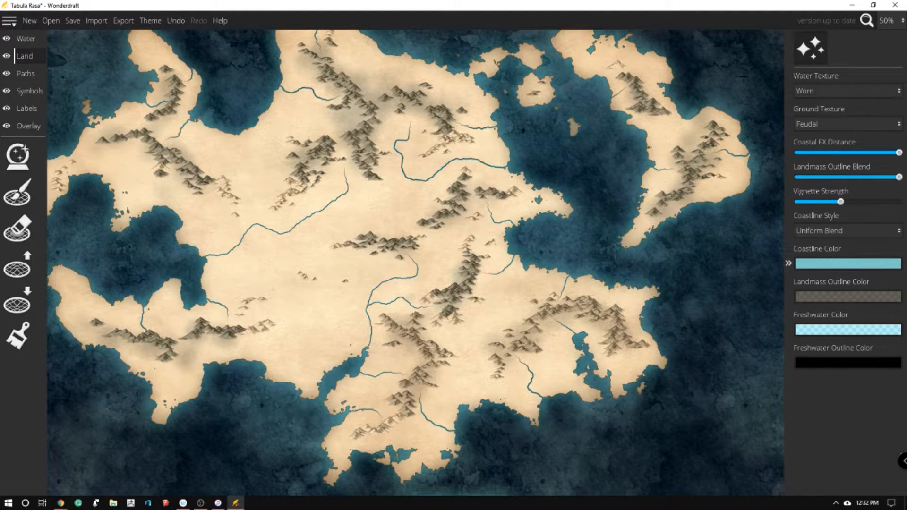
click(17, 336)
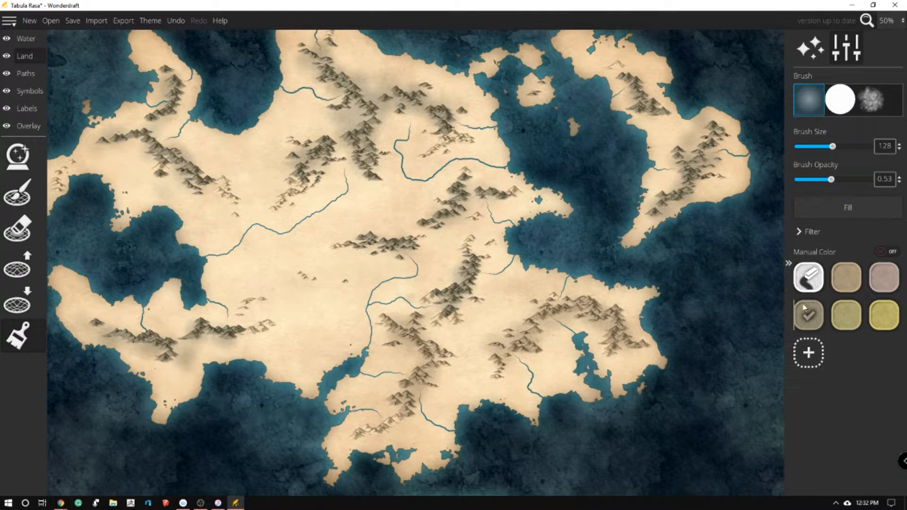
Try shading the southwestern, central and southeastern hills in grey-brown at brush size 128 and opacity 0.53, then undo the strokes
mouse_move(266, 306)
mouse_down()
mouse_move(244, 312)
mouse_move(272, 321)
mouse_up()
mouse_move(307, 280)
mouse_down()
mouse_move(304, 270)
mouse_move(329, 274)
mouse_up()
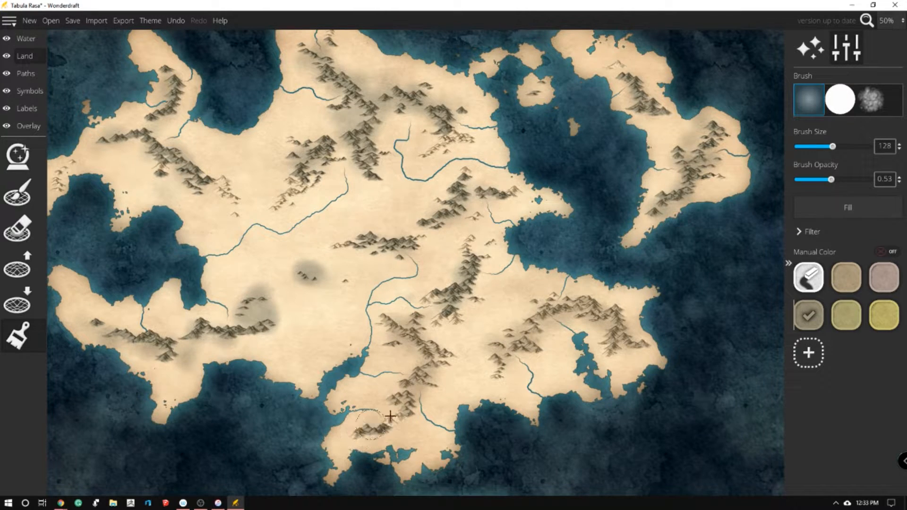
mouse_move(481, 340)
mouse_down()
mouse_move(503, 320)
mouse_move(481, 364)
mouse_up()
key(ctrl+z)
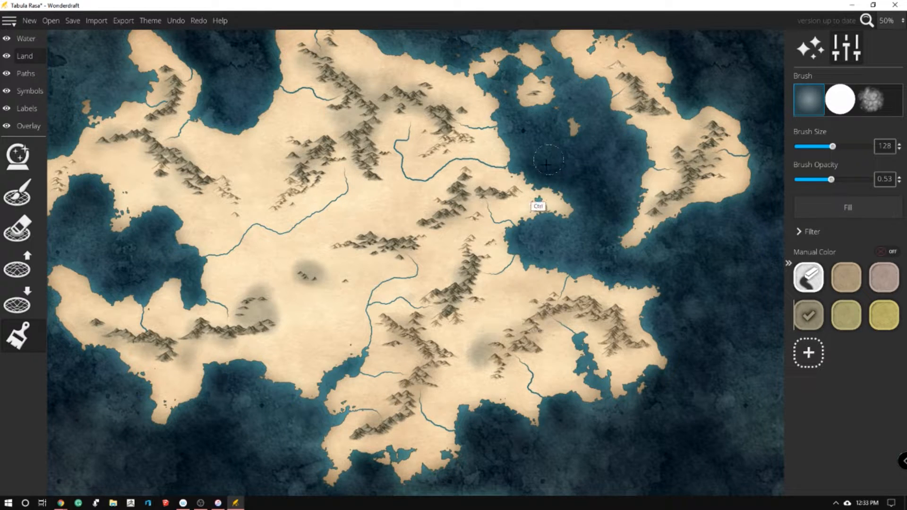
key(ctrl+z)
key(ctrl+z)
key(ctrl+z)
key(ctrl+z)
key(ctrl+z)
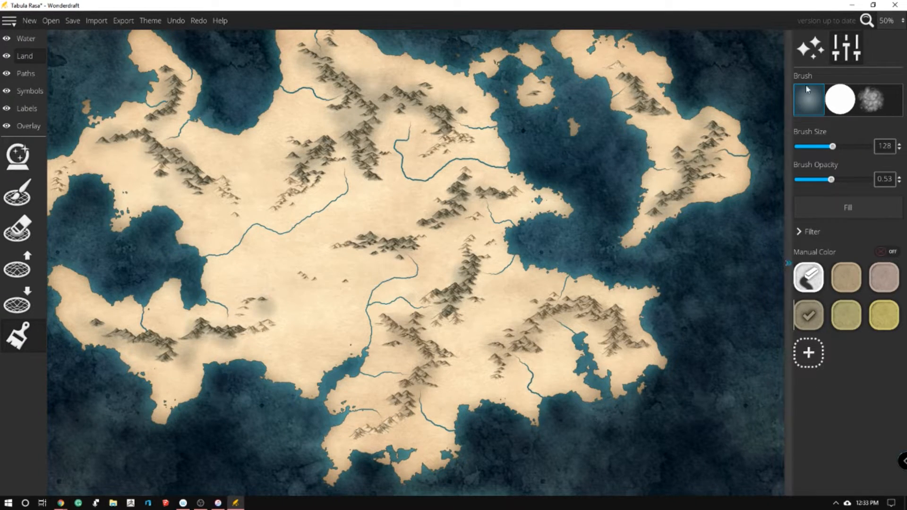
key(ctrl+z)
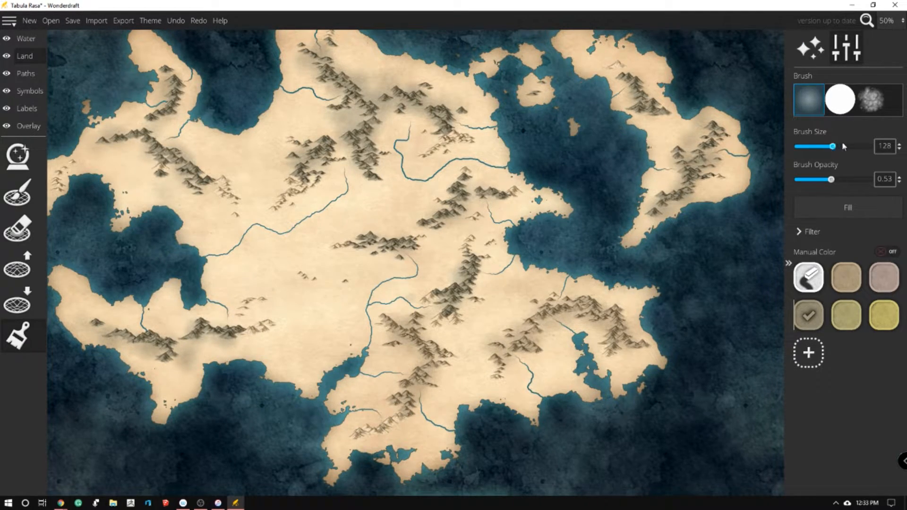
Set the brush opacity to 0.24 and size to 44 while shading the ground around the southwestern and central hills
drag(831, 180, 806, 179)
mouse_move(286, 289)
mouse_down()
mouse_move(248, 312)
mouse_move(281, 326)
mouse_up()
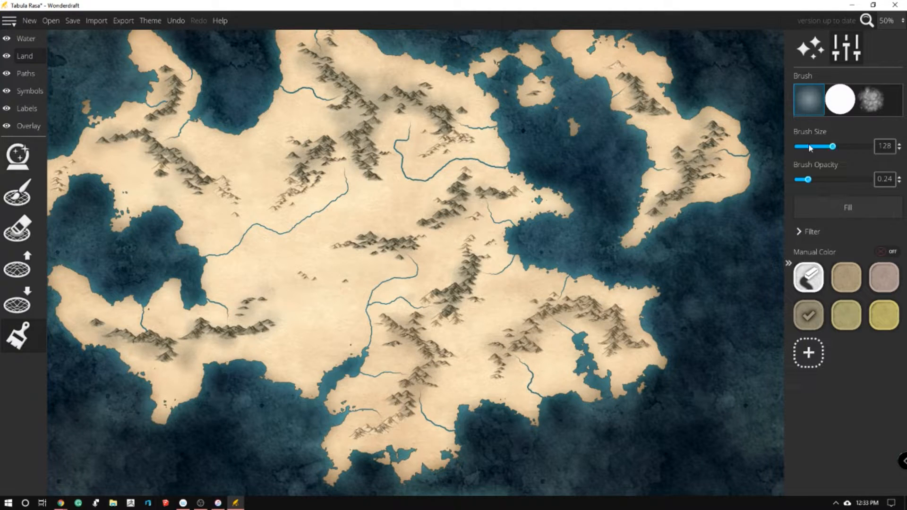
drag(832, 147, 809, 146)
mouse_move(301, 274)
mouse_down()
mouse_move(314, 282)
mouse_move(327, 272)
mouse_up()
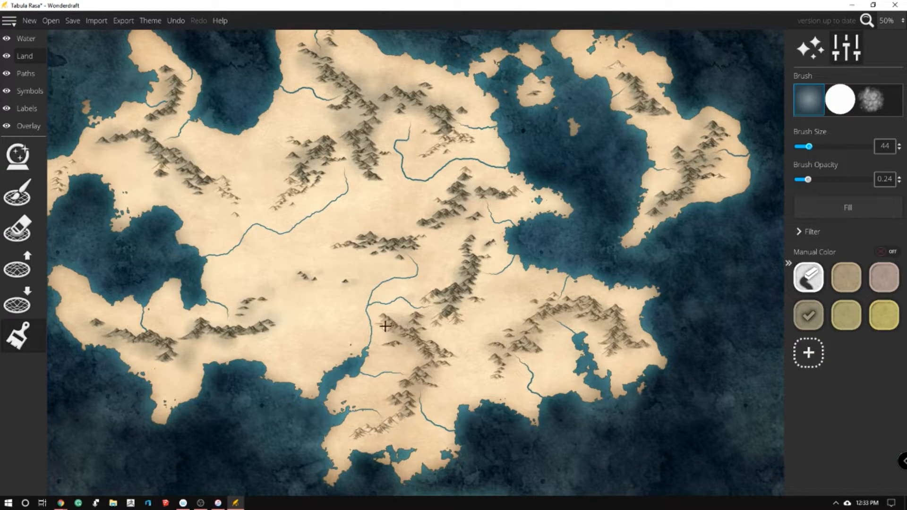
Shade the ground around the southern range, the eastern landmass's mountains, the northeastern range and the northwestern and far western hills
mouse_move(401, 407)
mouse_down()
mouse_move(363, 431)
mouse_move(406, 409)
mouse_up()
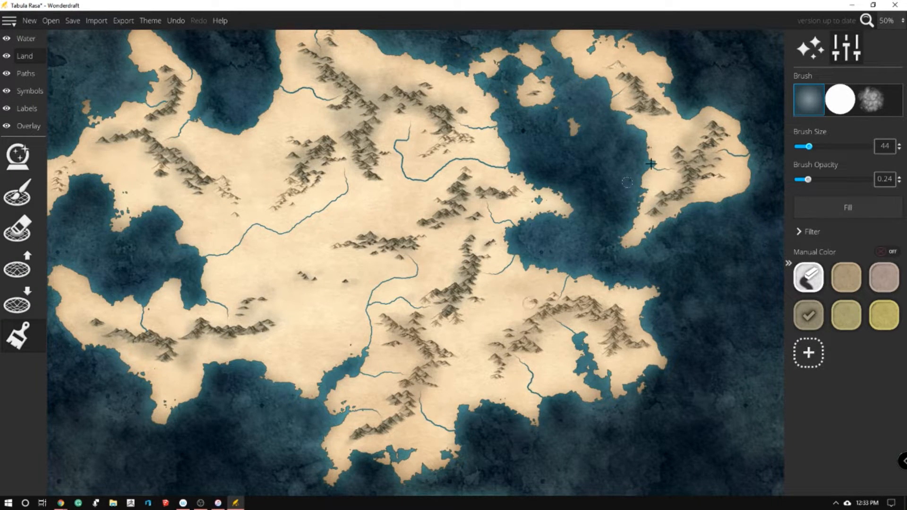
drag(698, 177, 716, 177)
drag(613, 76, 623, 69)
scroll(332, 41, up, 2)
mouse_move(451, 158)
mouse_down()
mouse_move(429, 186)
mouse_move(466, 170)
mouse_move(456, 165)
mouse_up()
drag(222, 218, 233, 240)
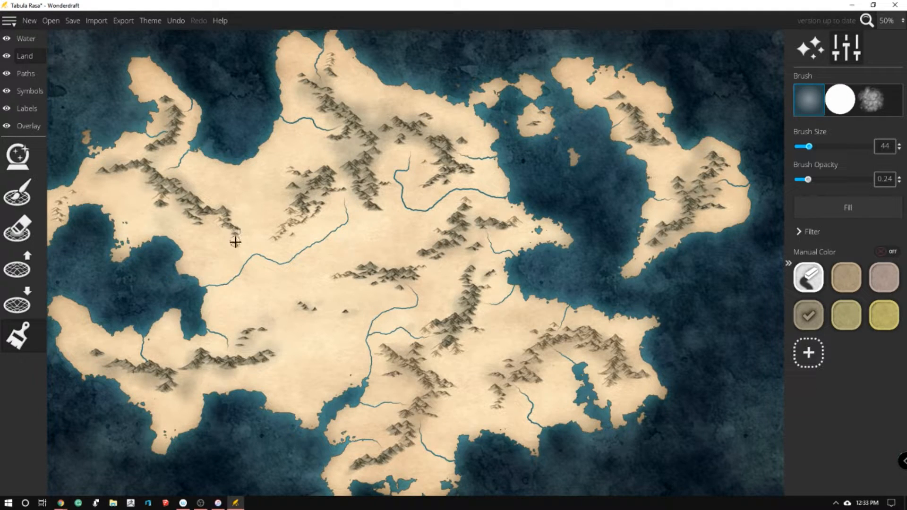
mouse_move(52, 237)
mouse_down()
mouse_move(139, 194)
mouse_move(126, 213)
mouse_move(146, 190)
mouse_up()
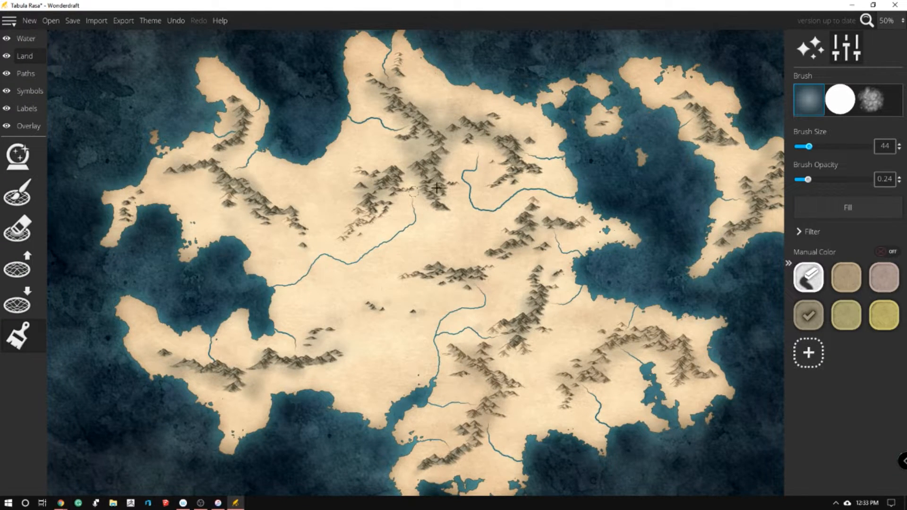
Shade the ground in grey-brown around the north-central range, the northern tip's peaks and the east-central mountains
click(808, 277)
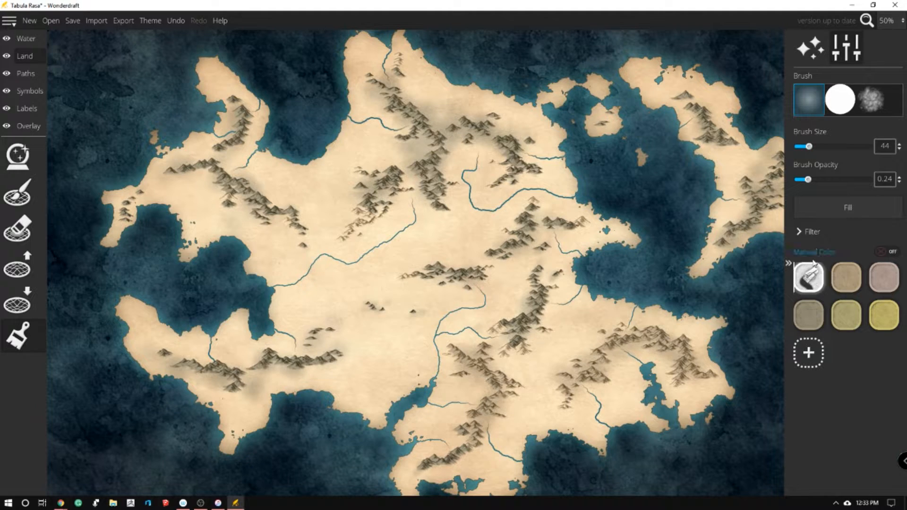
click(808, 315)
drag(357, 207, 353, 235)
drag(395, 61, 412, 70)
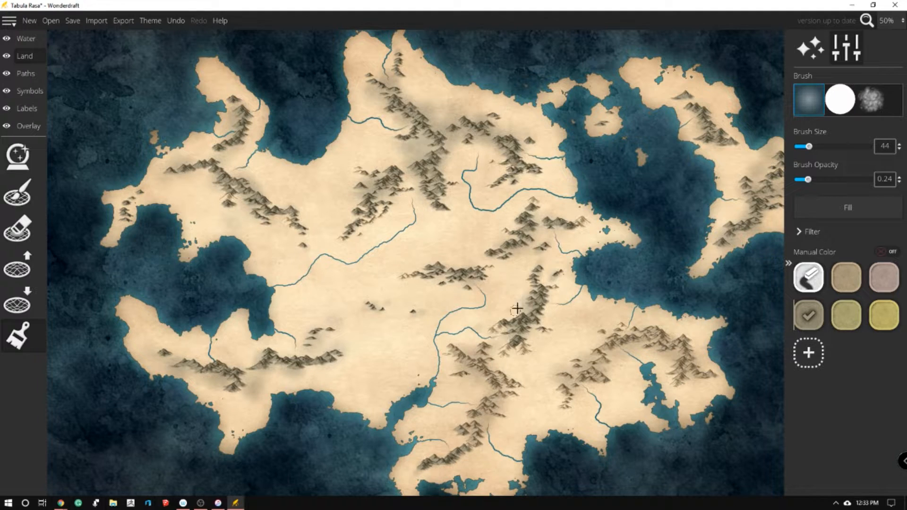
drag(491, 329, 503, 322)
Erase excess ground shading around the southern, north-central and northern ranges, and reselect the grey-brown ground colour
click(820, 290)
drag(469, 341, 460, 338)
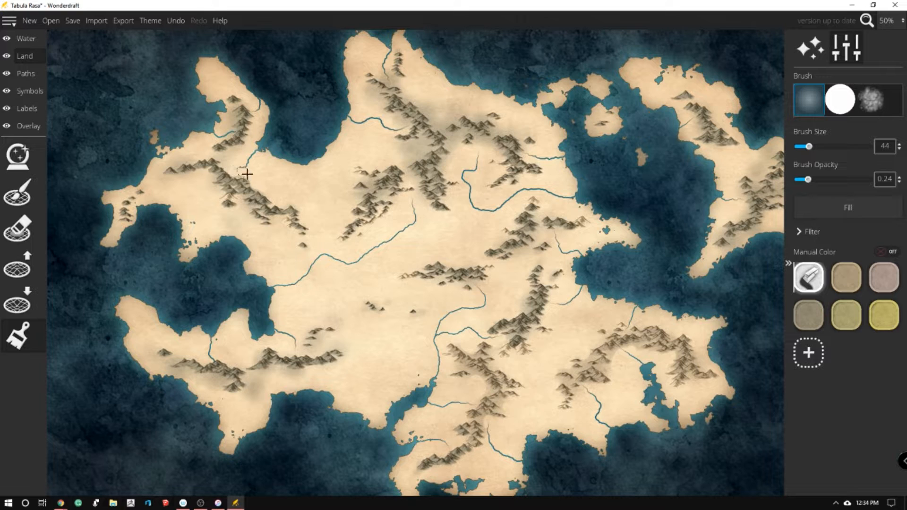
mouse_move(387, 157)
mouse_down()
mouse_move(419, 147)
mouse_move(392, 154)
mouse_move(402, 162)
mouse_move(421, 143)
mouse_move(401, 149)
mouse_move(420, 141)
mouse_move(421, 158)
mouse_move(419, 143)
mouse_move(408, 163)
mouse_move(395, 155)
mouse_move(345, 198)
mouse_up()
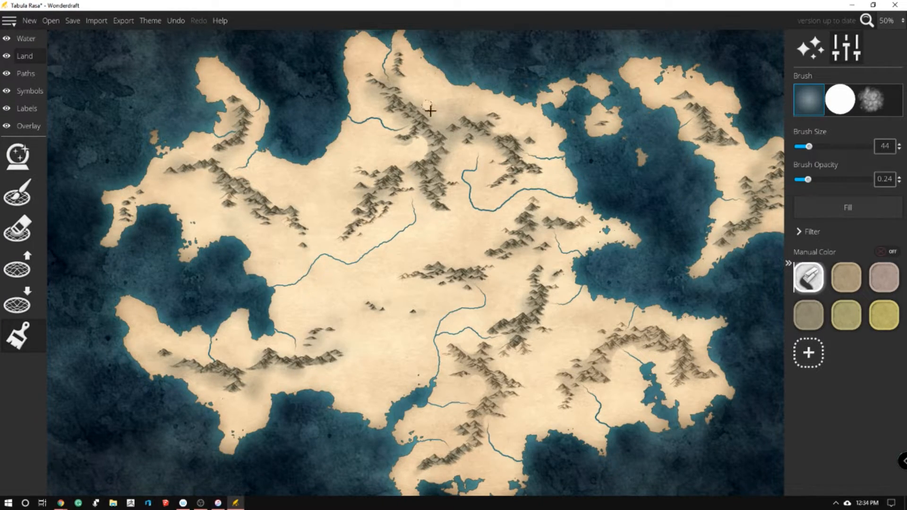
drag(441, 108, 471, 109)
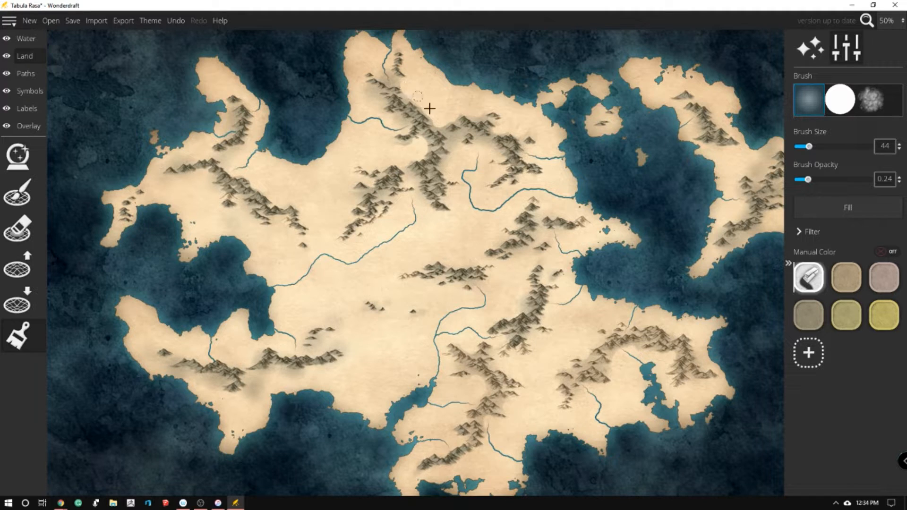
drag(454, 135, 475, 147)
click(809, 315)
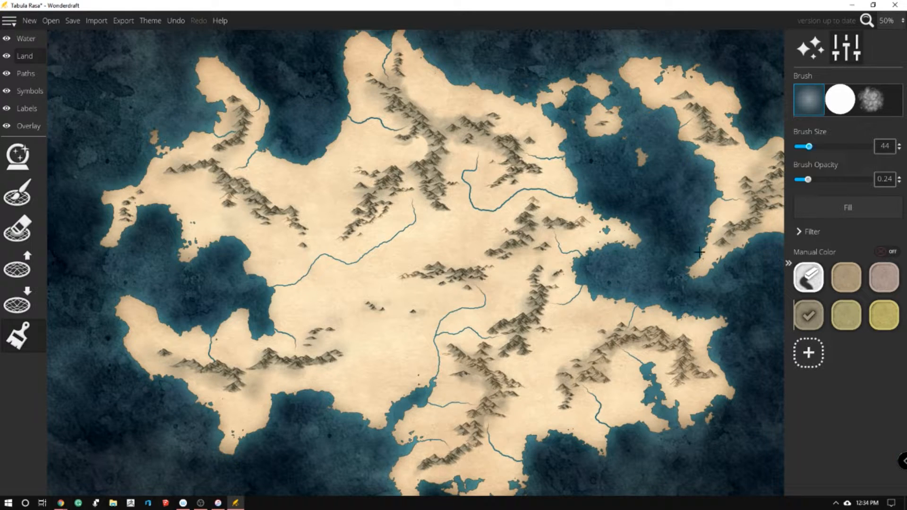
Set up green ground shading with the textured brush at size 106 and opacity 0.46, testing it at the long western river's mouth
click(846, 315)
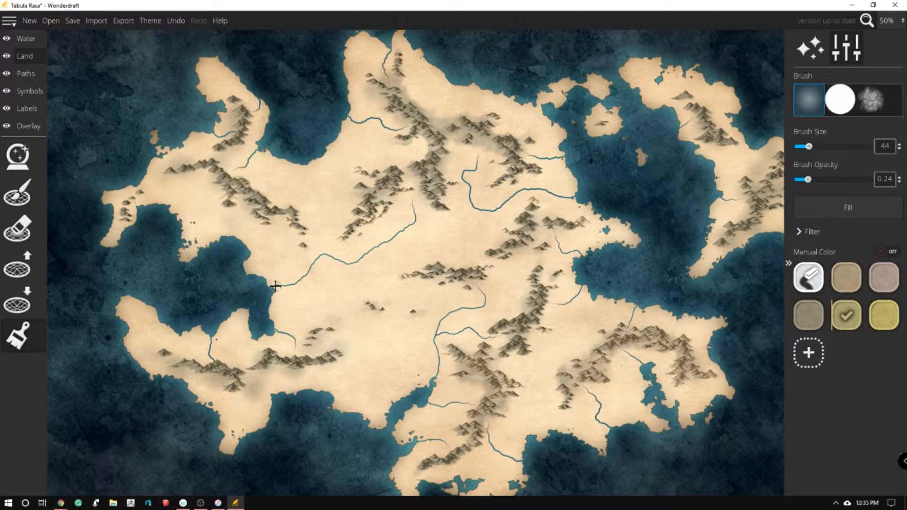
mouse_move(275, 299)
mouse_down()
mouse_move(279, 276)
mouse_move(273, 290)
mouse_move(296, 294)
mouse_move(303, 278)
mouse_move(296, 267)
mouse_move(292, 279)
mouse_move(309, 285)
mouse_move(321, 258)
mouse_up()
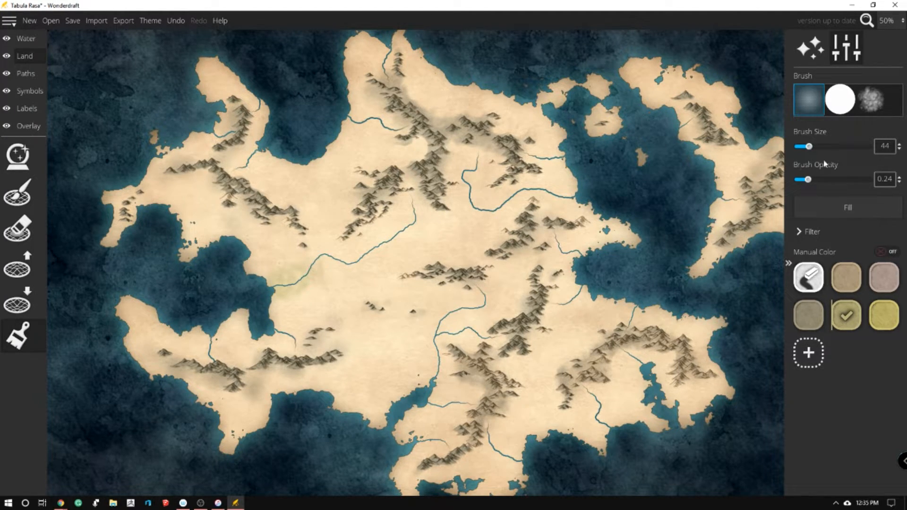
drag(809, 179, 822, 180)
key(ctrl+z)
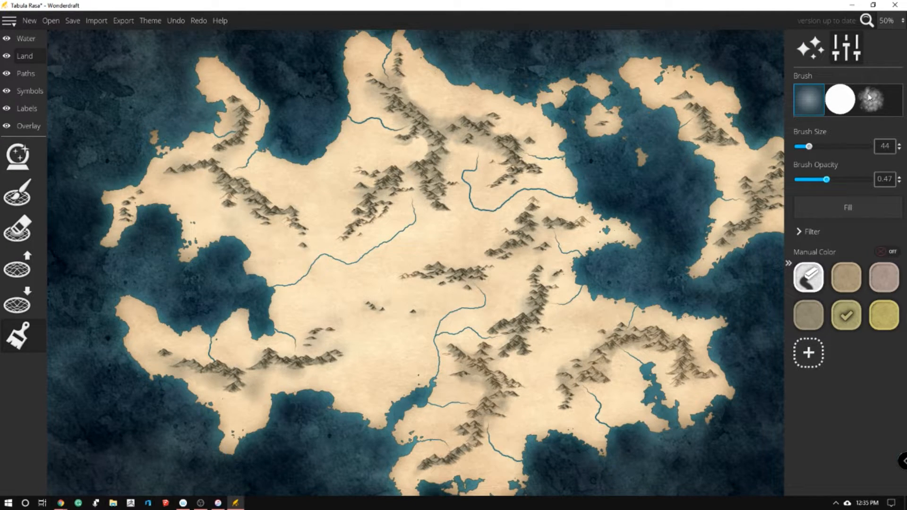
click(863, 104)
mouse_move(268, 273)
mouse_down()
mouse_move(291, 278)
mouse_move(277, 293)
mouse_up()
drag(826, 181, 824, 180)
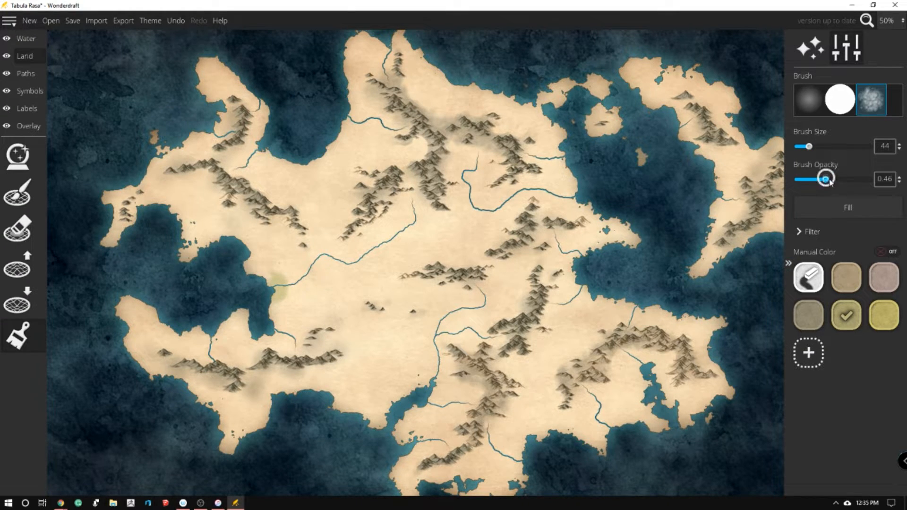
drag(808, 146, 828, 147)
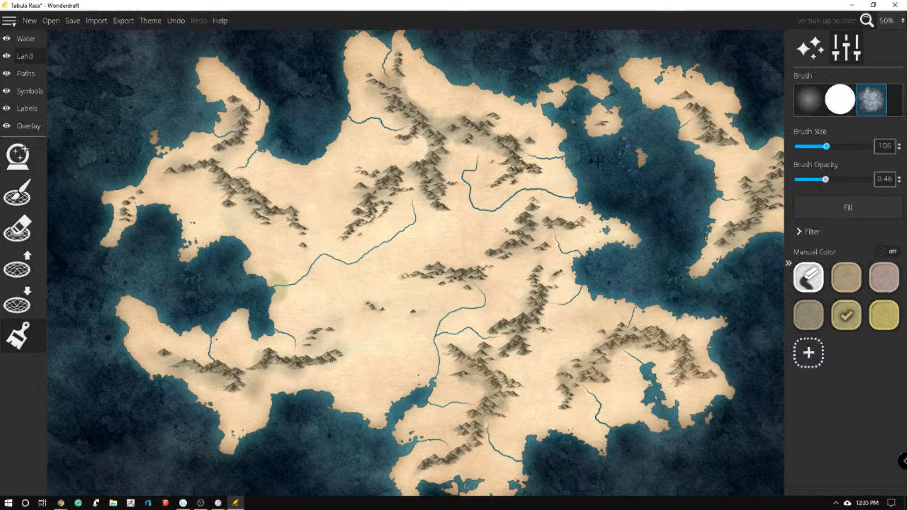
Shade the banks green along the long western river and the rivers of the south, southeast, east and northeast
mouse_move(289, 269)
mouse_down()
mouse_move(302, 285)
mouse_move(321, 263)
mouse_move(313, 256)
mouse_move(335, 267)
mouse_move(366, 248)
mouse_move(377, 255)
mouse_move(416, 208)
mouse_up()
mouse_move(404, 415)
mouse_down()
mouse_move(434, 368)
mouse_move(436, 324)
mouse_move(473, 307)
mouse_move(478, 285)
mouse_move(484, 332)
mouse_move(438, 332)
mouse_move(477, 338)
mouse_move(423, 350)
mouse_move(448, 339)
mouse_move(439, 394)
mouse_move(454, 404)
mouse_move(421, 402)
mouse_move(404, 412)
mouse_move(409, 434)
mouse_move(466, 426)
mouse_up()
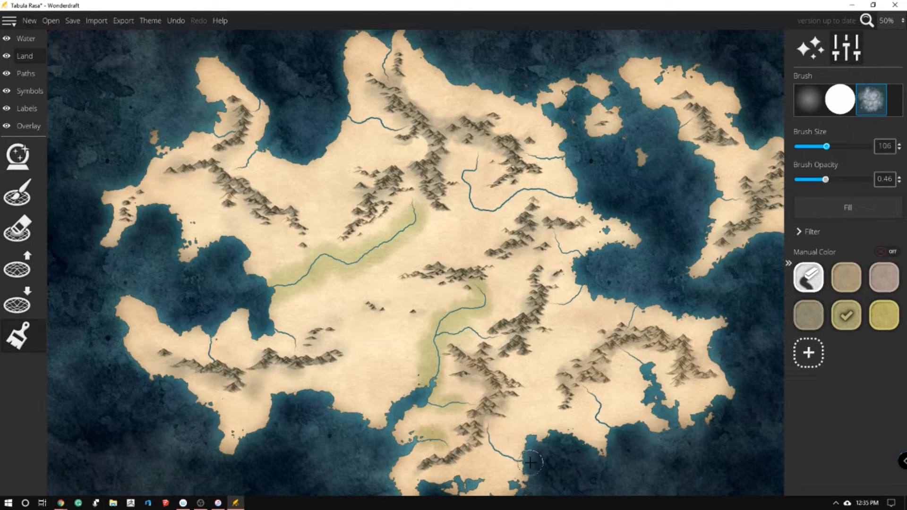
mouse_move(572, 423)
mouse_down()
mouse_move(604, 427)
mouse_move(596, 401)
mouse_move(624, 436)
mouse_move(657, 387)
mouse_move(629, 355)
mouse_move(656, 368)
mouse_move(646, 318)
mouse_move(631, 314)
mouse_move(643, 255)
mouse_move(551, 299)
mouse_move(569, 254)
mouse_move(560, 238)
mouse_up()
mouse_move(600, 187)
mouse_down()
mouse_move(477, 204)
mouse_move(469, 165)
mouse_move(487, 147)
mouse_up()
drag(598, 165, 529, 158)
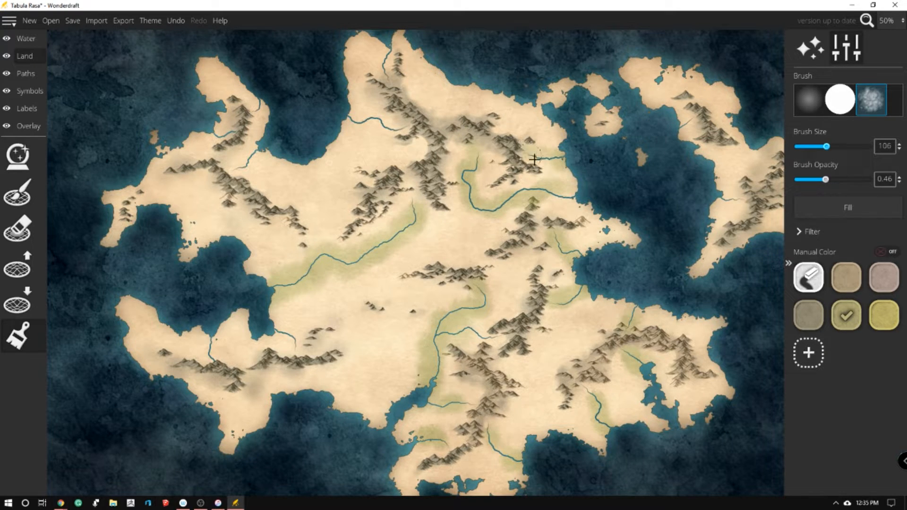
Shade the river banks green on the eastern landmass, the northwestern peninsula, the northern coast and the southwestern peninsula
mouse_move(698, 199)
mouse_down()
mouse_move(729, 199)
mouse_move(723, 165)
mouse_up()
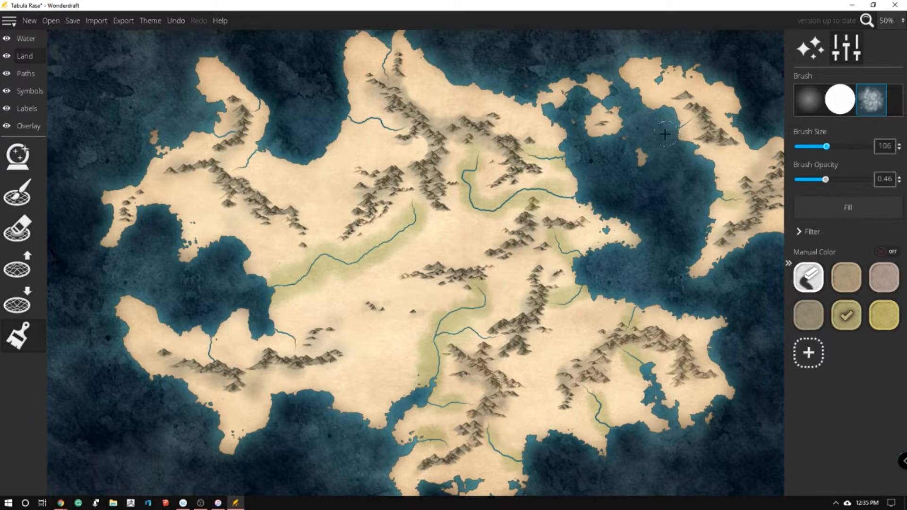
drag(266, 139, 239, 166)
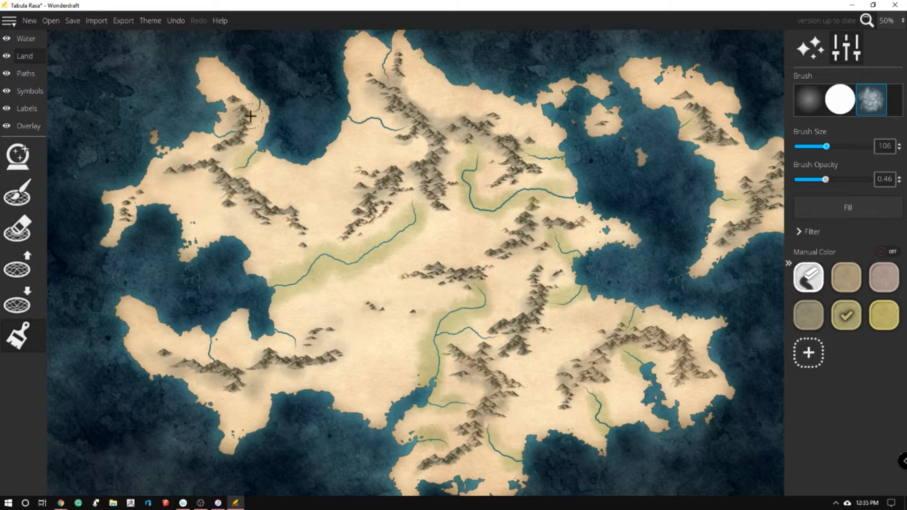
drag(352, 121, 399, 125)
scroll(390, 52, up, 1)
drag(389, 56, 389, 93)
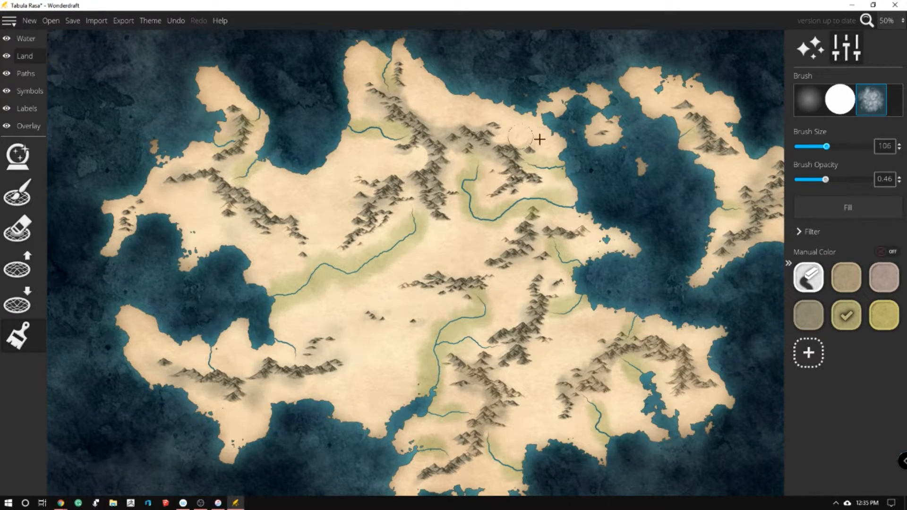
drag(271, 331, 295, 356)
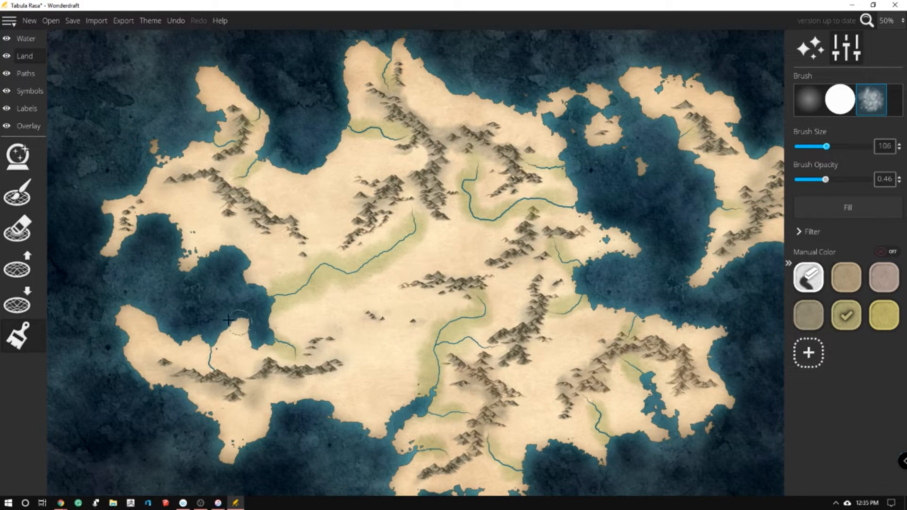
drag(219, 357, 212, 360)
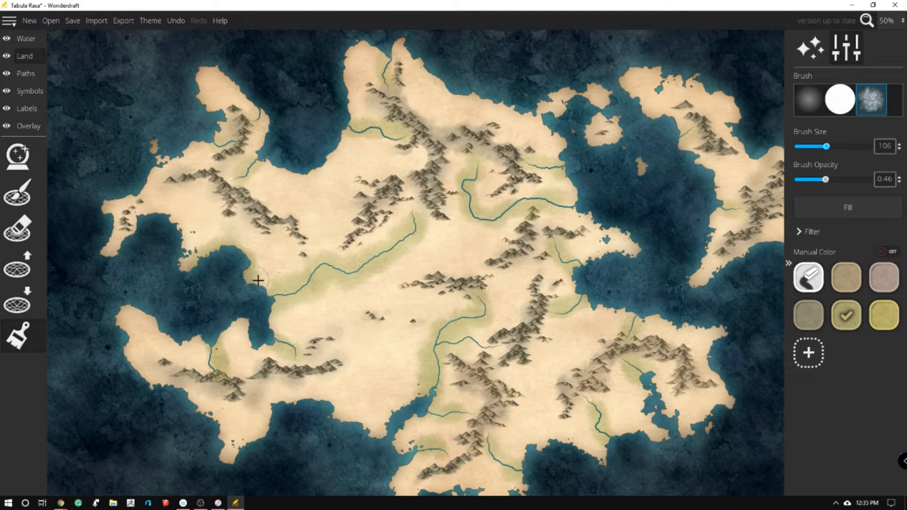
Shade the coastlines green around the southwestern peninsula, the southern shore and the southeastern part of the continent
mouse_move(273, 345)
mouse_down()
mouse_move(246, 326)
mouse_move(178, 344)
mouse_move(128, 311)
mouse_move(132, 353)
mouse_move(149, 382)
mouse_move(199, 400)
mouse_move(239, 454)
mouse_move(275, 407)
mouse_move(296, 399)
mouse_move(335, 399)
mouse_move(351, 418)
mouse_move(402, 411)
mouse_move(310, 334)
mouse_move(385, 430)
mouse_move(403, 400)
mouse_move(426, 404)
mouse_move(405, 450)
mouse_move(409, 494)
mouse_move(457, 482)
mouse_up()
scroll(403, 485, down, 2)
scroll(456, 482, down, 2)
mouse_move(403, 444)
mouse_down()
mouse_move(431, 445)
mouse_move(453, 412)
mouse_move(478, 418)
mouse_move(485, 439)
mouse_move(515, 426)
mouse_move(522, 371)
mouse_move(584, 370)
mouse_move(661, 352)
mouse_move(641, 323)
mouse_move(646, 297)
mouse_move(680, 357)
mouse_move(736, 331)
mouse_move(702, 282)
mouse_move(704, 248)
mouse_move(607, 230)
mouse_move(565, 199)
mouse_move(646, 175)
mouse_move(571, 125)
mouse_move(556, 80)
mouse_move(612, 47)
mouse_move(589, 67)
mouse_move(622, 84)
mouse_up()
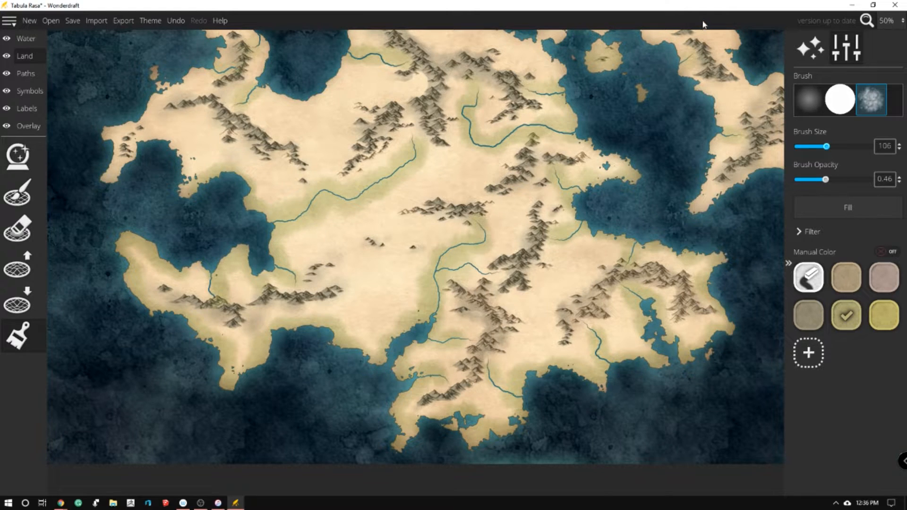
Shade the northeastern islands and the coasts of the eastern landmass green
scroll(661, 71, up, 5)
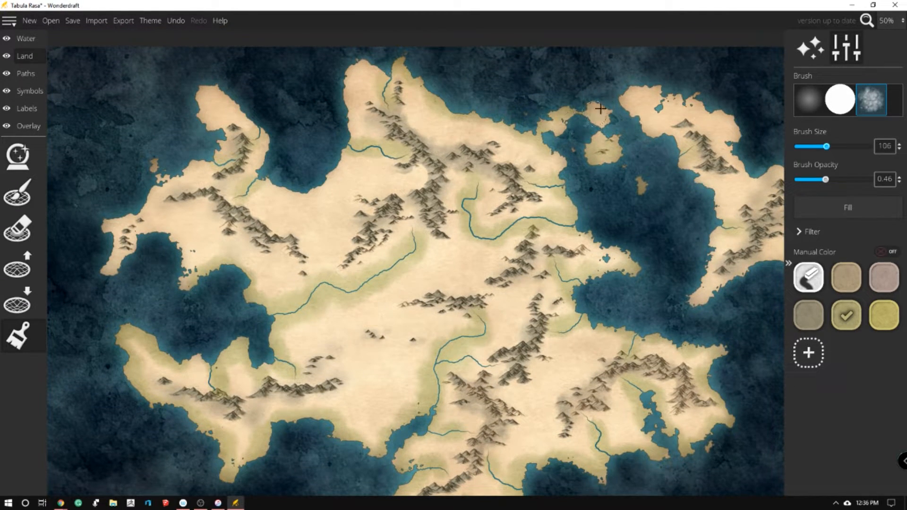
drag(637, 131, 668, 148)
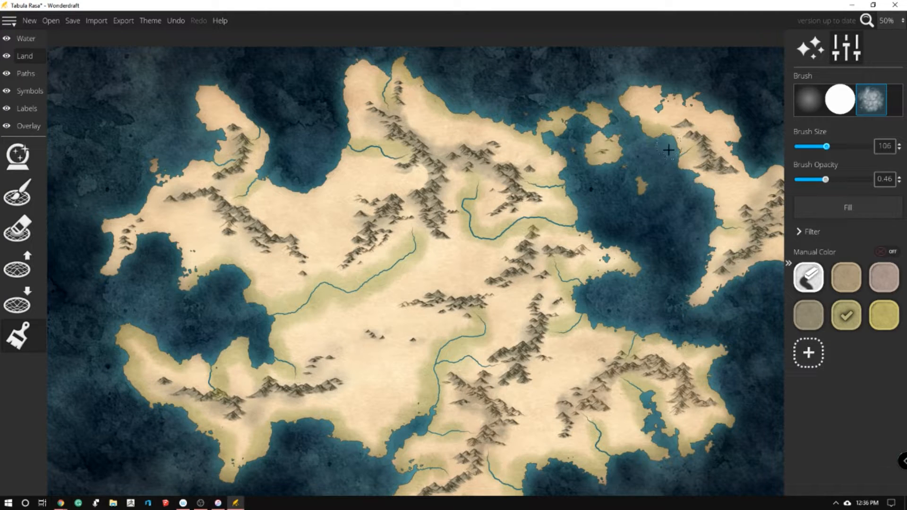
mouse_move(673, 102)
mouse_down()
mouse_move(732, 124)
mouse_move(750, 163)
mouse_move(693, 274)
mouse_move(693, 306)
mouse_move(746, 280)
mouse_move(758, 262)
mouse_up()
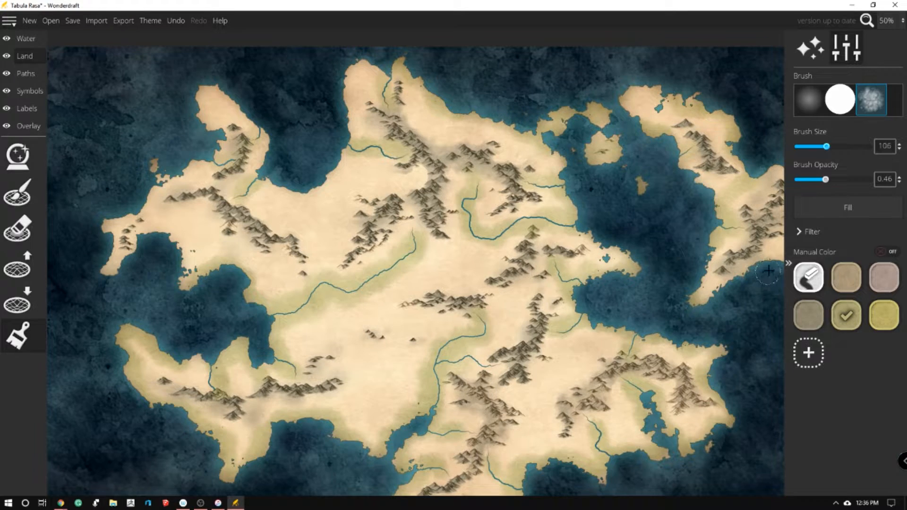
key(Right)
mouse_move(650, 145)
mouse_down()
mouse_move(644, 191)
mouse_move(678, 171)
mouse_move(706, 184)
mouse_move(706, 220)
mouse_move(690, 247)
mouse_move(579, 303)
mouse_up()
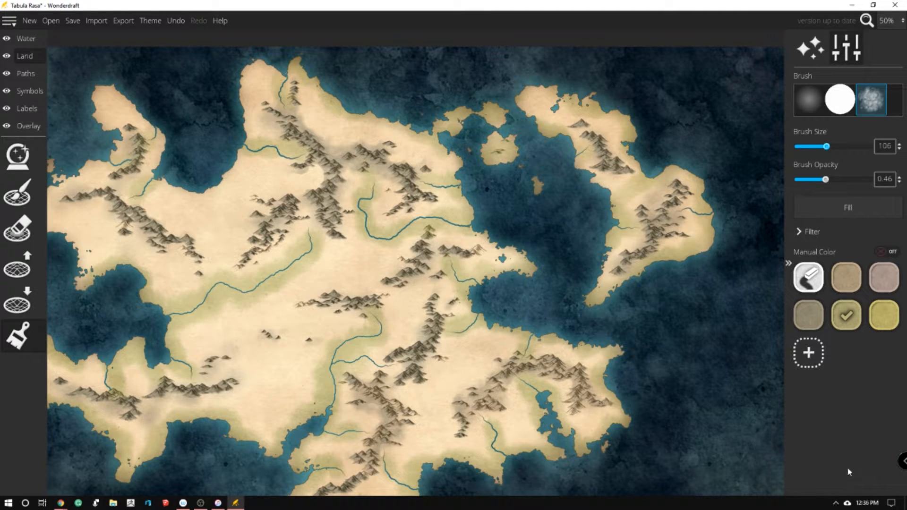
Shade the coasts of the northwestern peninsula and the far western shore green
key(Left)
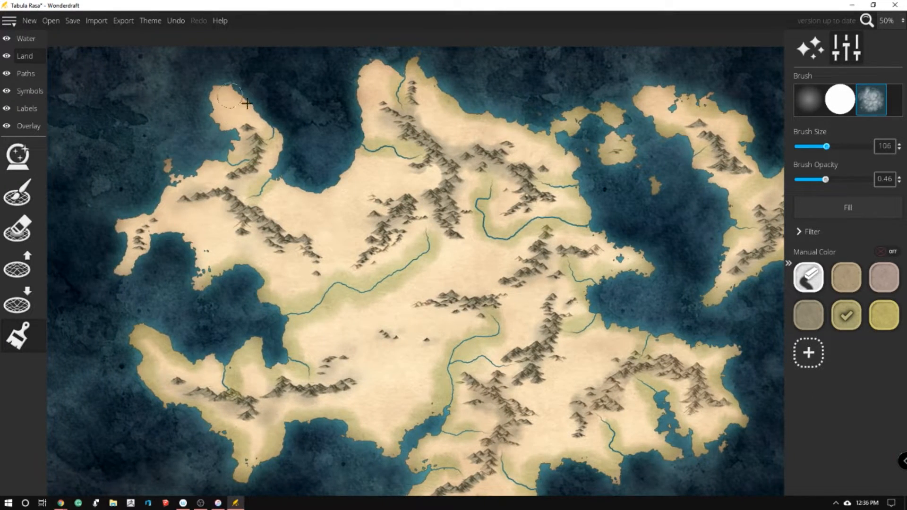
mouse_move(246, 102)
mouse_down()
mouse_move(265, 119)
mouse_move(220, 90)
mouse_move(232, 136)
mouse_move(217, 164)
mouse_move(195, 179)
mouse_move(175, 177)
mouse_move(125, 236)
mouse_move(120, 270)
mouse_move(179, 226)
mouse_move(183, 273)
mouse_up()
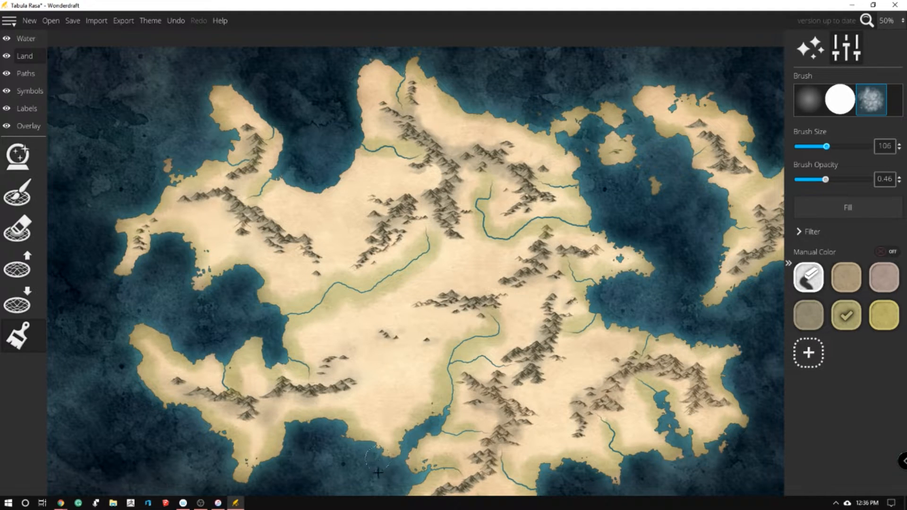
key(Down)
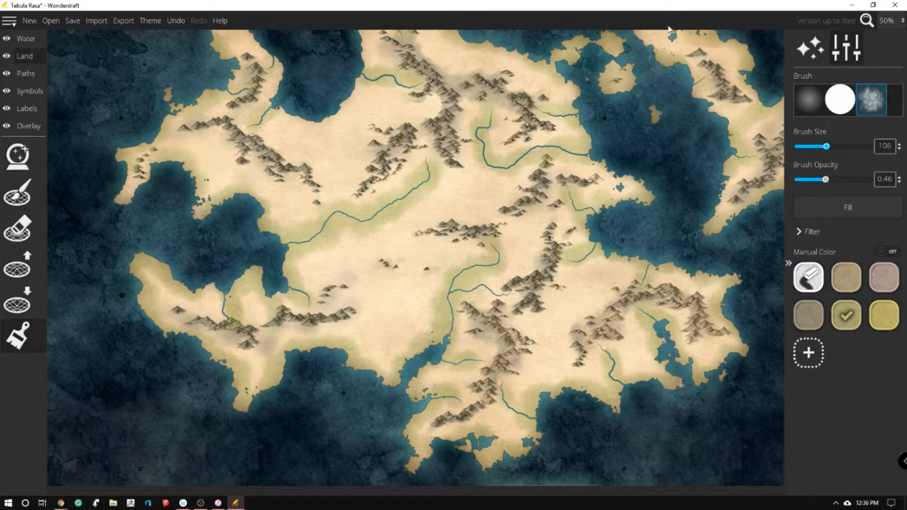
key(Up)
Shade the northern mainland, northern islands and northern ends of the northwestern peninsula and eastern landmass in tan at brush opacity 0.32
click(839, 286)
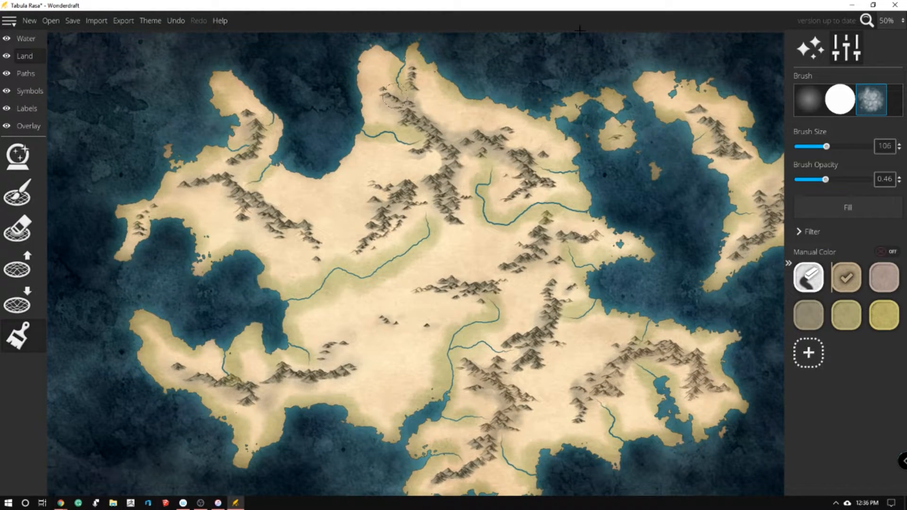
click(851, 311)
key(Up)
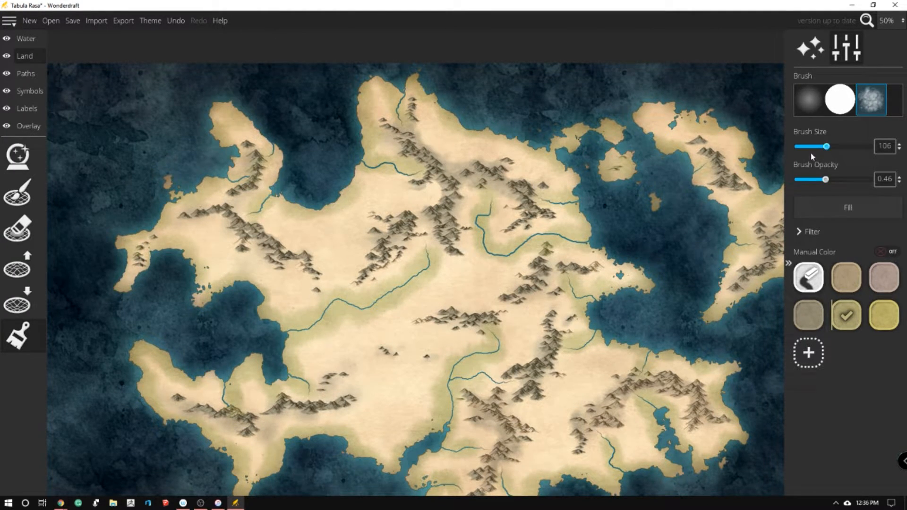
scroll(824, 181, down, 6)
scroll(816, 181, down, 1)
click(845, 277)
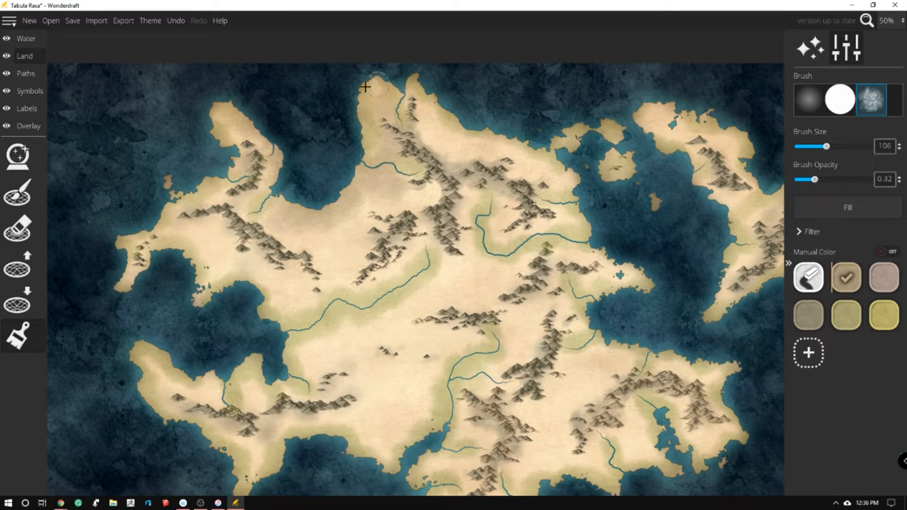
mouse_move(454, 136)
mouse_down()
mouse_move(447, 150)
mouse_move(489, 136)
mouse_up()
mouse_move(363, 187)
mouse_down()
mouse_move(390, 185)
mouse_move(406, 207)
mouse_move(431, 190)
mouse_move(331, 219)
mouse_move(350, 226)
mouse_move(421, 190)
mouse_move(438, 202)
mouse_move(433, 184)
mouse_move(412, 205)
mouse_move(432, 185)
mouse_move(426, 193)
mouse_move(437, 202)
mouse_move(434, 186)
mouse_move(439, 192)
mouse_move(346, 219)
mouse_move(350, 233)
mouse_move(288, 235)
mouse_move(312, 231)
mouse_move(359, 254)
mouse_move(372, 234)
mouse_move(361, 245)
mouse_move(358, 239)
mouse_move(393, 206)
mouse_move(374, 223)
mouse_up()
mouse_move(193, 196)
mouse_down()
mouse_move(230, 192)
mouse_move(258, 211)
mouse_move(248, 141)
mouse_up()
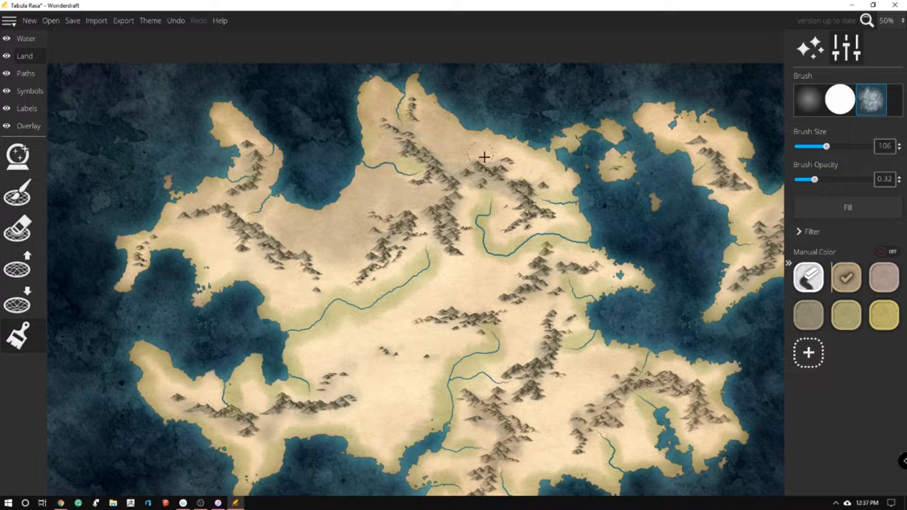
mouse_move(487, 142)
mouse_down()
mouse_move(525, 175)
mouse_move(560, 169)
mouse_move(423, 150)
mouse_move(393, 182)
mouse_up()
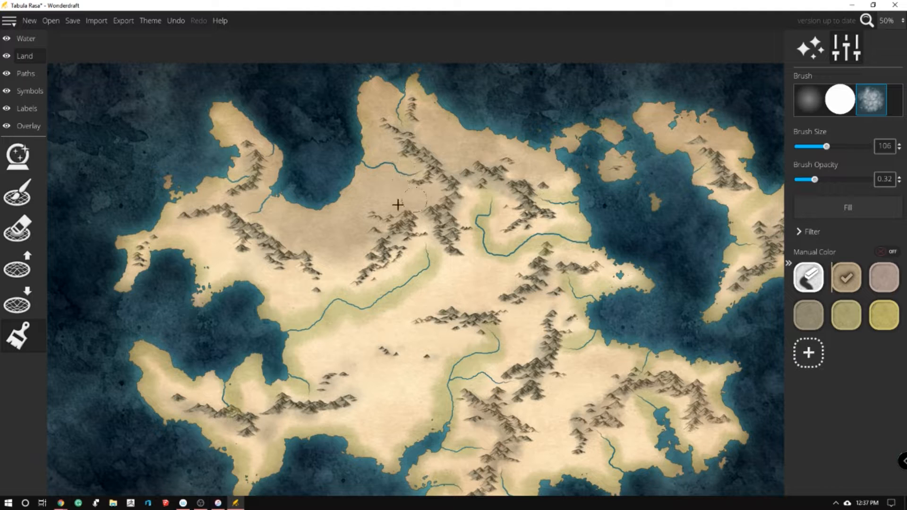
Try shading the north-central plain in the mauve ground colour
click(884, 278)
drag(345, 255, 332, 250)
mouse_move(359, 207)
mouse_down()
mouse_move(377, 188)
mouse_move(402, 202)
mouse_move(381, 178)
mouse_up()
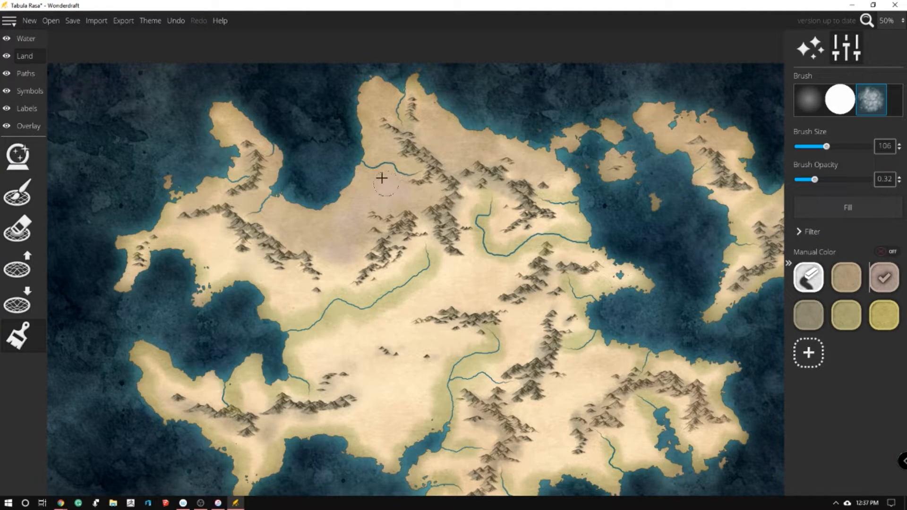
mouse_move(346, 239)
mouse_down()
mouse_move(348, 215)
mouse_move(361, 190)
mouse_move(387, 204)
mouse_move(429, 163)
mouse_up()
Add the custom sandy orange e2c189 to the ground colours
click(813, 355)
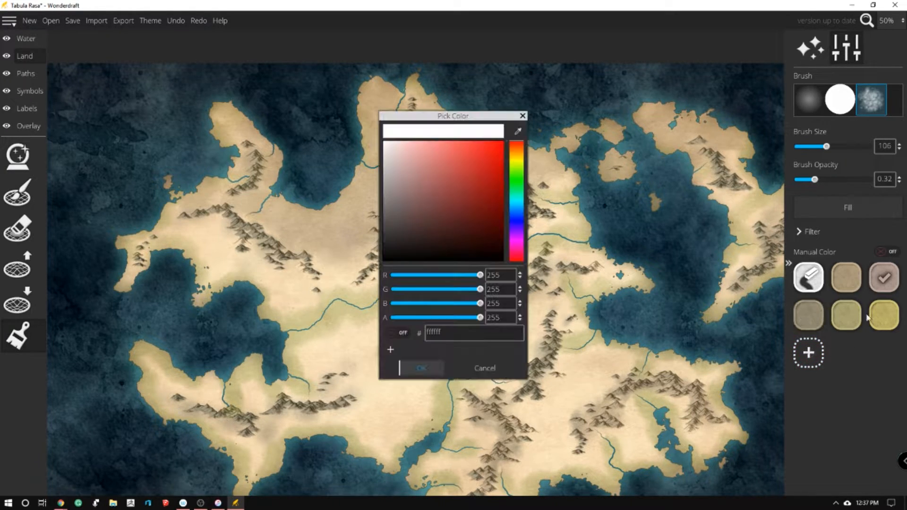
click(518, 155)
drag(470, 168, 430, 154)
click(519, 153)
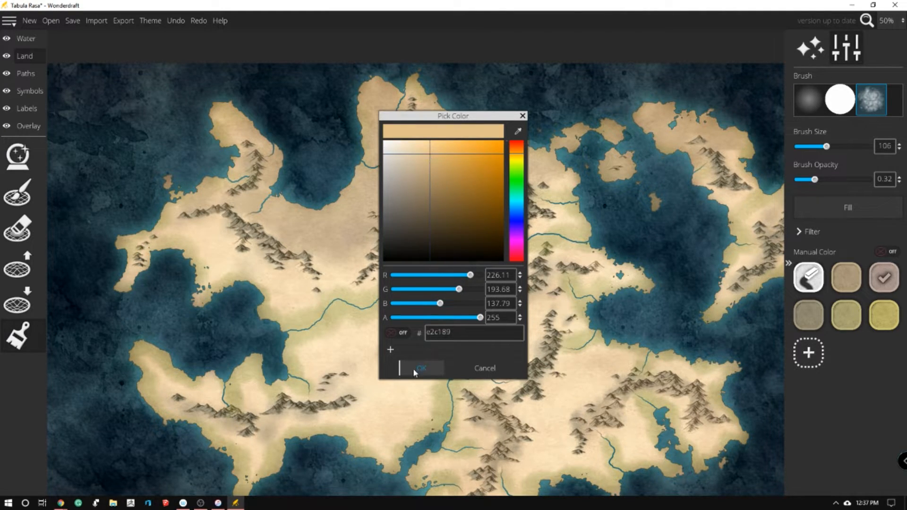
click(415, 371)
Lower the brush opacity to 0.17 and shade the north-central plain and northern tip in sandy orange
mouse_move(380, 200)
mouse_down()
mouse_move(357, 216)
mouse_move(354, 241)
mouse_move(357, 201)
mouse_move(423, 193)
mouse_move(396, 174)
mouse_up()
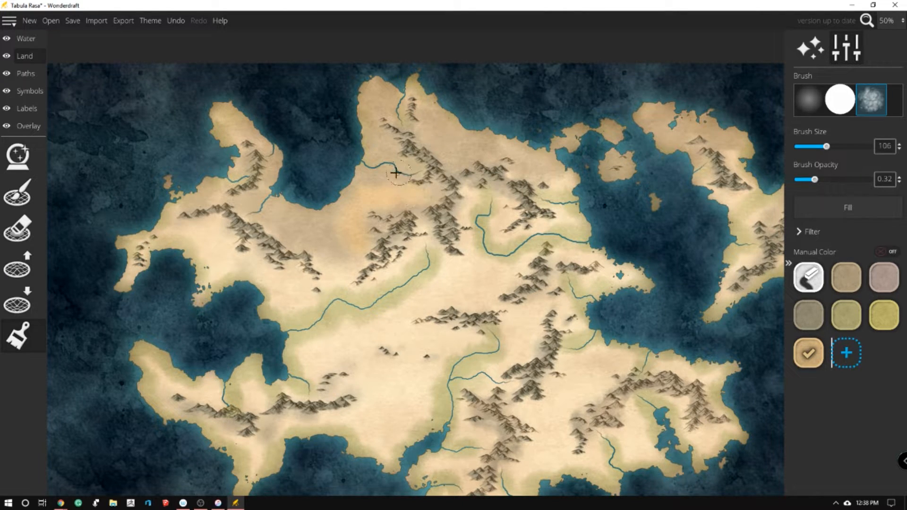
key(ctrl+z)
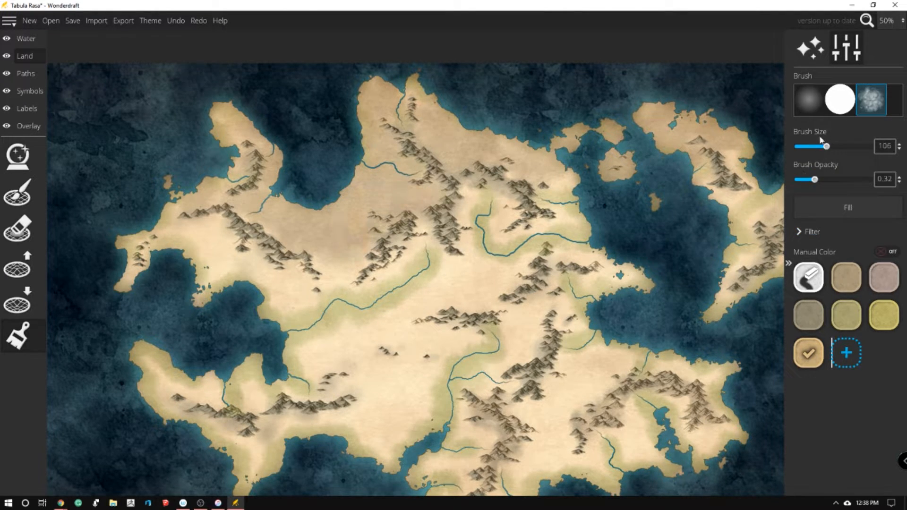
drag(804, 182, 807, 183)
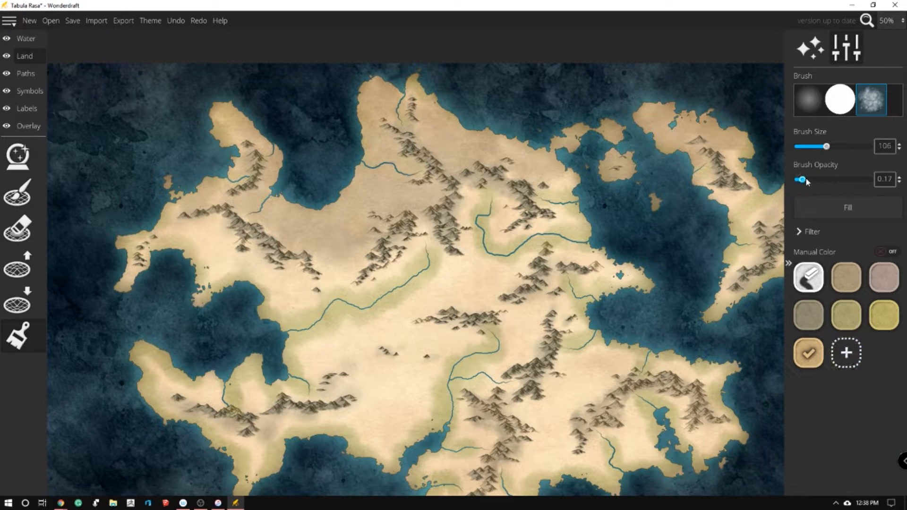
mouse_move(344, 226)
mouse_down()
mouse_move(373, 191)
mouse_move(388, 206)
mouse_move(414, 197)
mouse_move(412, 189)
mouse_move(361, 194)
mouse_move(371, 207)
mouse_move(375, 157)
mouse_move(406, 170)
mouse_move(367, 112)
mouse_move(376, 96)
mouse_move(397, 110)
mouse_move(383, 89)
mouse_up()
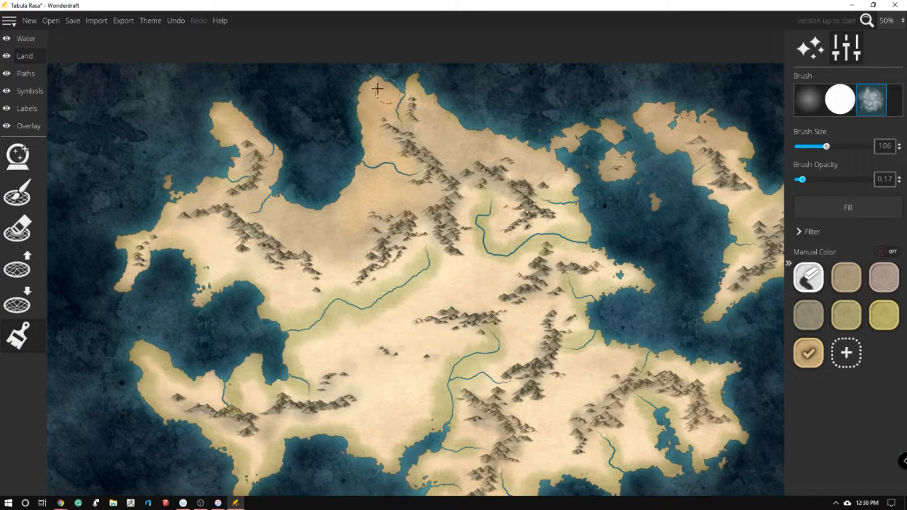
mouse_move(412, 125)
mouse_down()
mouse_move(438, 106)
mouse_move(432, 136)
mouse_up()
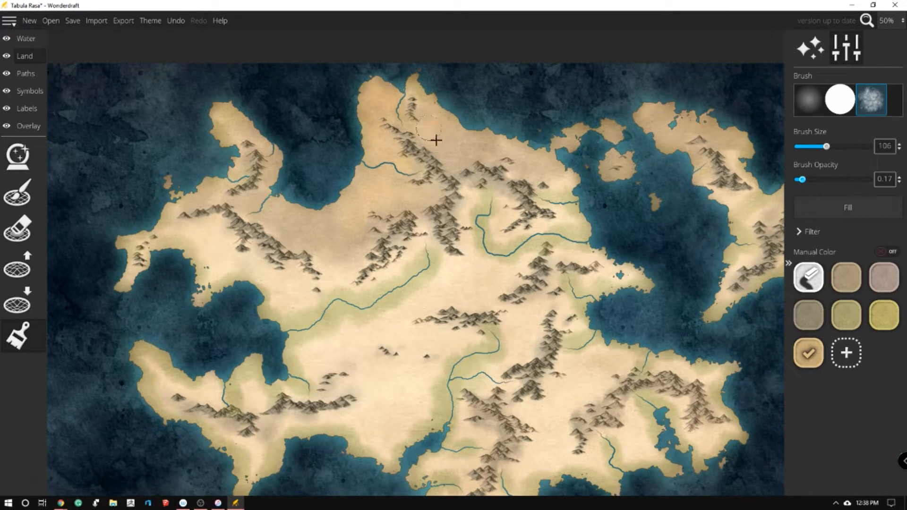
Shade the northeastern coast, northern islands, northern end of the eastern landmass and northwestern peninsula in sandy orange
mouse_move(503, 120)
mouse_down()
mouse_move(453, 115)
mouse_move(456, 143)
mouse_up()
mouse_move(524, 140)
mouse_down()
mouse_move(521, 166)
mouse_move(553, 168)
mouse_move(554, 135)
mouse_up()
drag(709, 118, 727, 128)
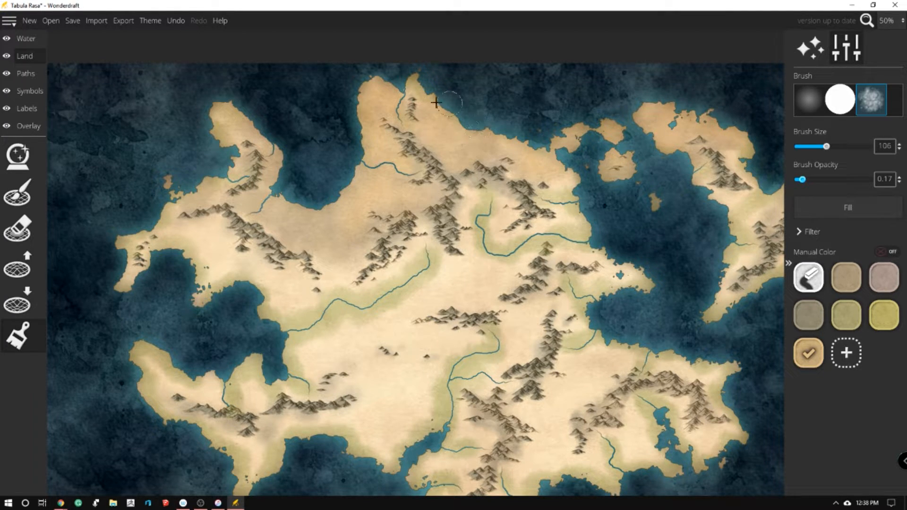
mouse_move(352, 215)
mouse_down()
mouse_move(329, 219)
mouse_move(286, 213)
mouse_move(256, 199)
mouse_up()
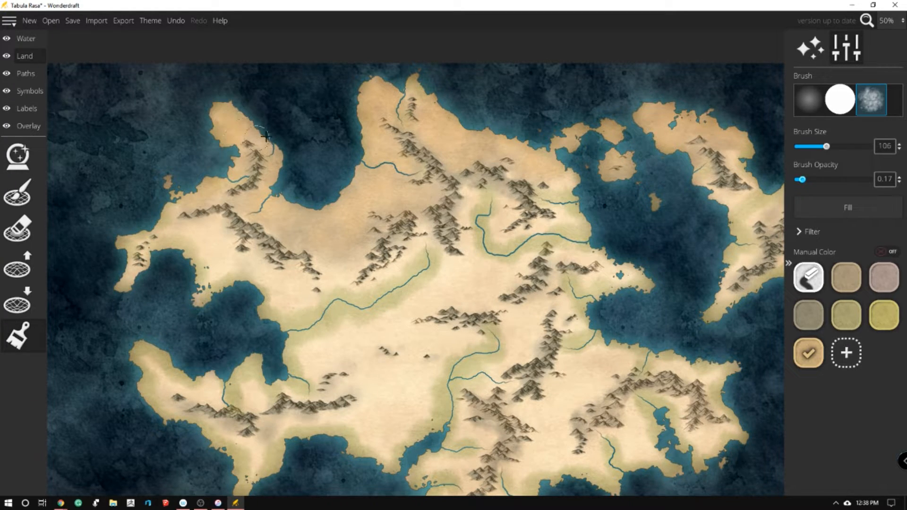
Extend the sandy orange over the northwestern peninsula and north-central plain, and set the brush opacity to 0.19
mouse_move(266, 136)
mouse_down()
mouse_move(287, 161)
mouse_move(258, 167)
mouse_move(275, 190)
mouse_move(265, 191)
mouse_move(265, 208)
mouse_move(277, 227)
mouse_move(301, 230)
mouse_move(294, 239)
mouse_move(301, 225)
mouse_move(351, 217)
mouse_move(331, 255)
mouse_move(356, 262)
mouse_move(338, 269)
mouse_move(359, 200)
mouse_up()
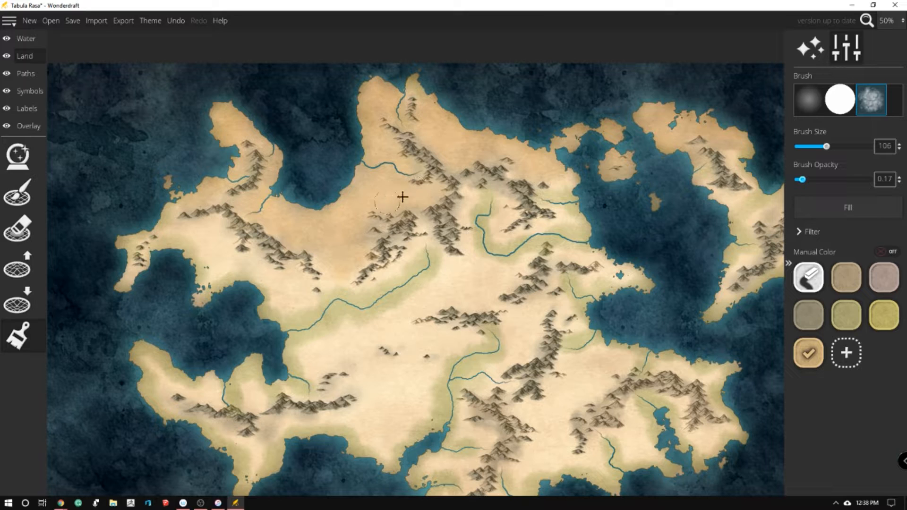
click(827, 179)
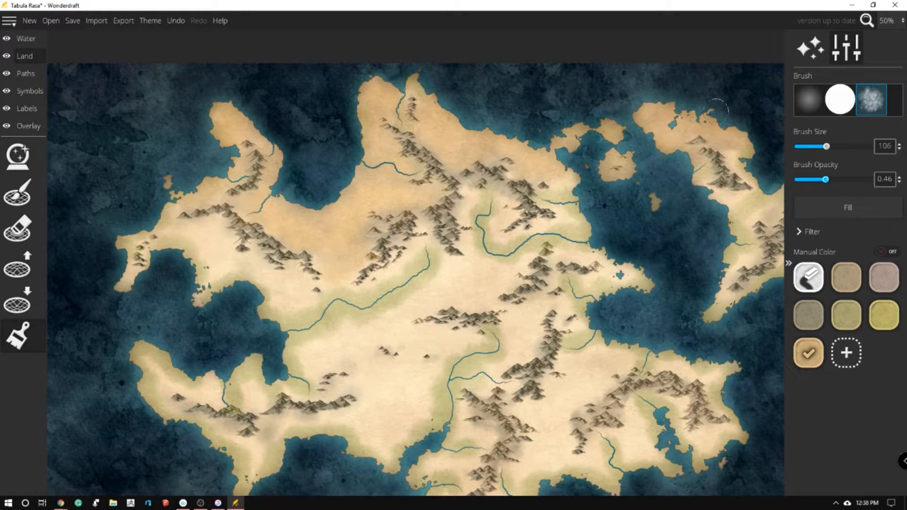
click(805, 180)
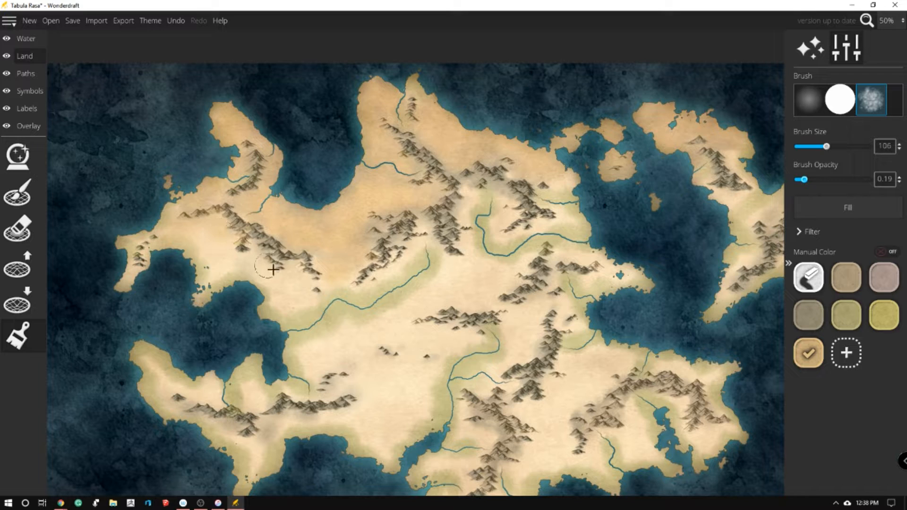
key(ctrl+z)
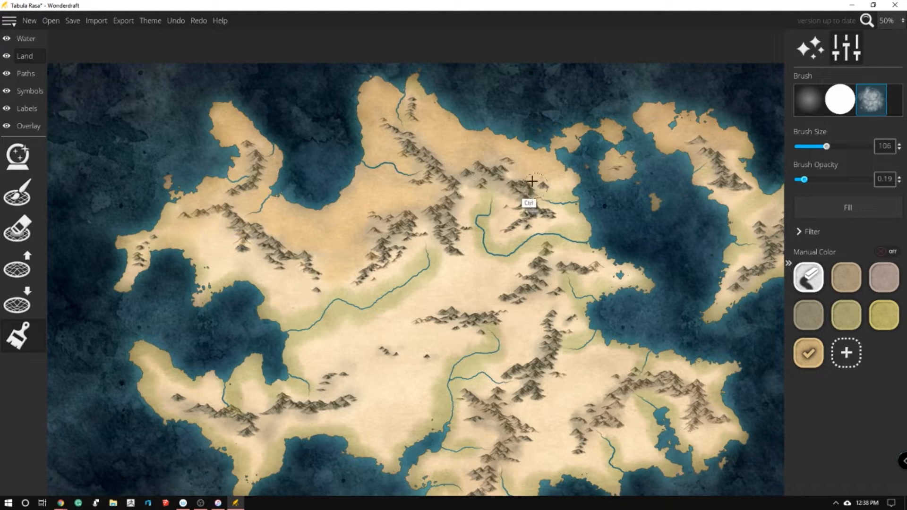
Try shading the western plain and the central river valley with other ground colours, including grey-brown and yellow
click(813, 314)
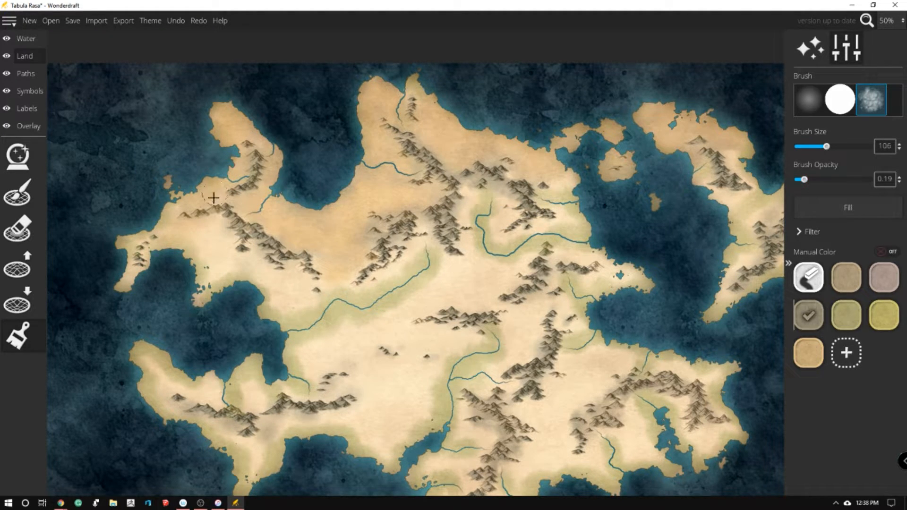
click(241, 246)
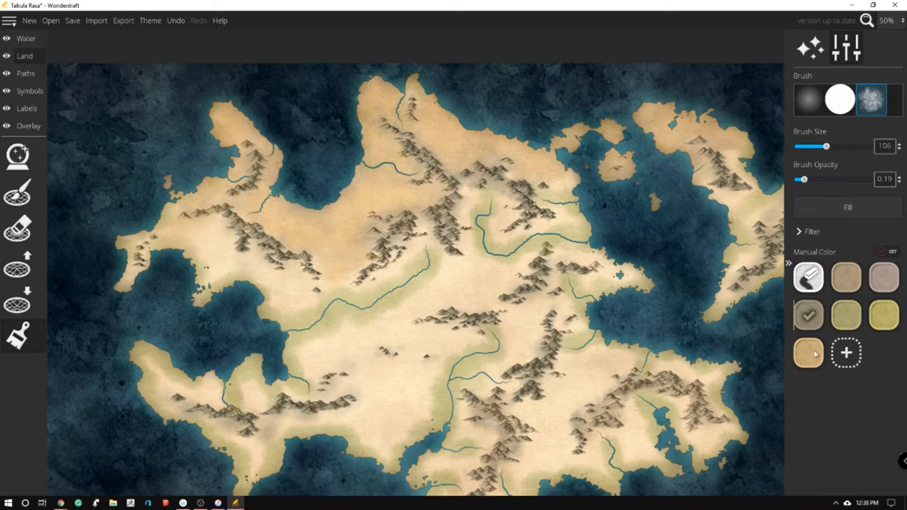
click(848, 283)
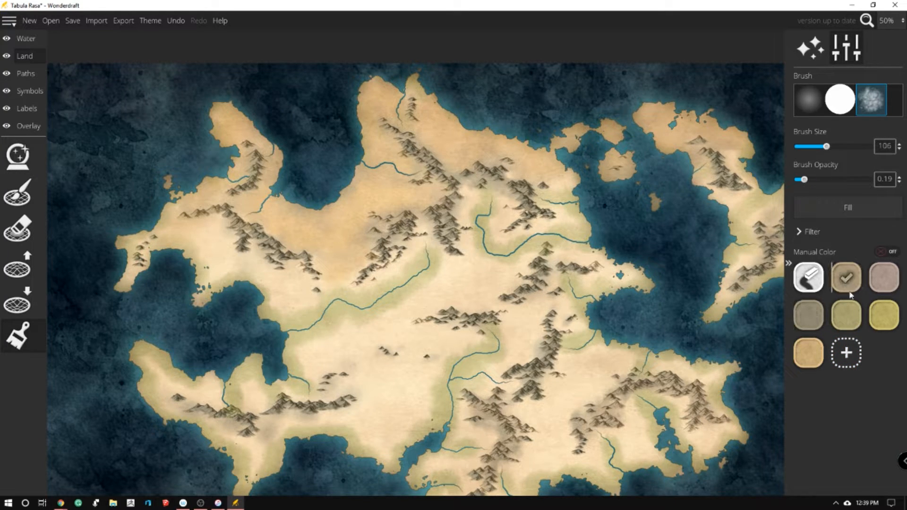
click(846, 315)
click(876, 315)
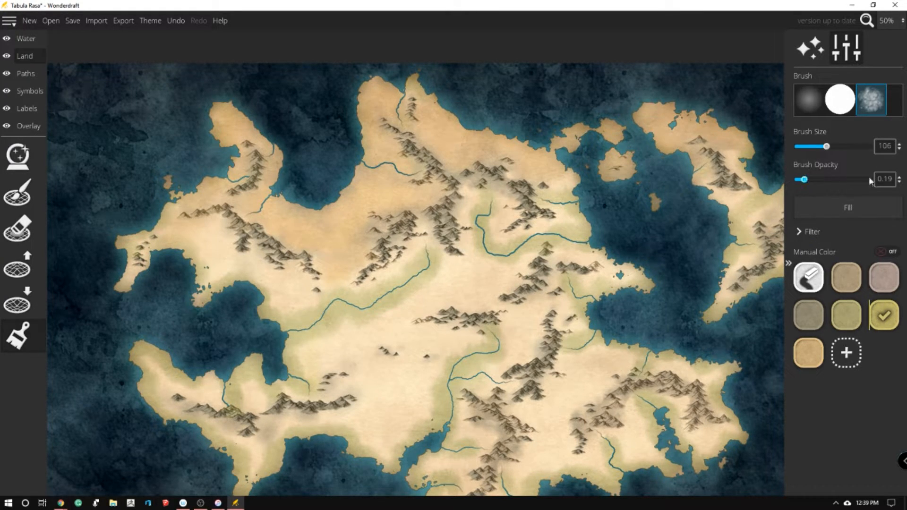
mouse_move(313, 343)
mouse_down()
mouse_move(295, 356)
mouse_move(306, 365)
mouse_move(331, 326)
mouse_move(368, 335)
mouse_move(381, 310)
mouse_move(398, 325)
mouse_move(402, 303)
mouse_move(439, 276)
mouse_move(446, 291)
mouse_move(409, 259)
mouse_move(387, 283)
mouse_move(394, 269)
mouse_move(376, 281)
mouse_move(420, 225)
mouse_up()
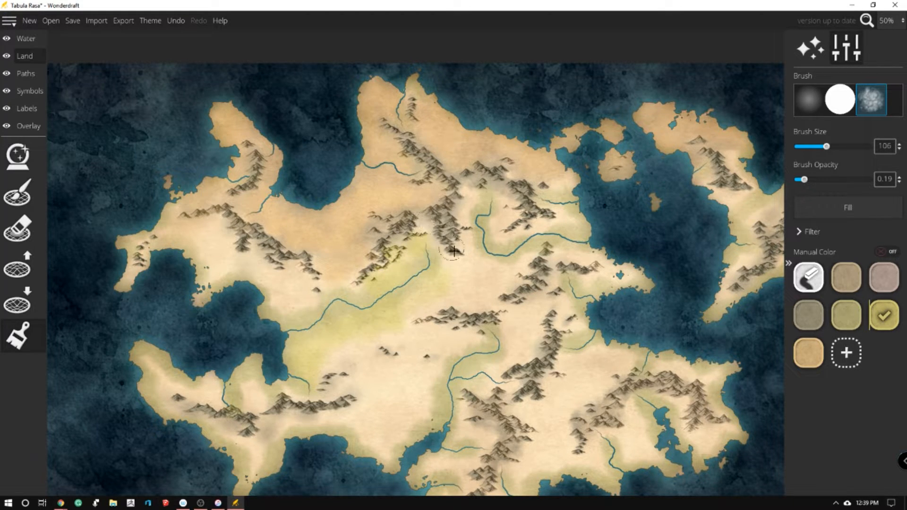
mouse_move(282, 279)
mouse_down()
mouse_move(310, 314)
mouse_move(292, 272)
mouse_move(295, 282)
mouse_move(262, 282)
mouse_up()
key(ctrl+z)
key(ctrl+z)
key(ctrl+z)
key(ctrl+z)
key(ctrl+z)
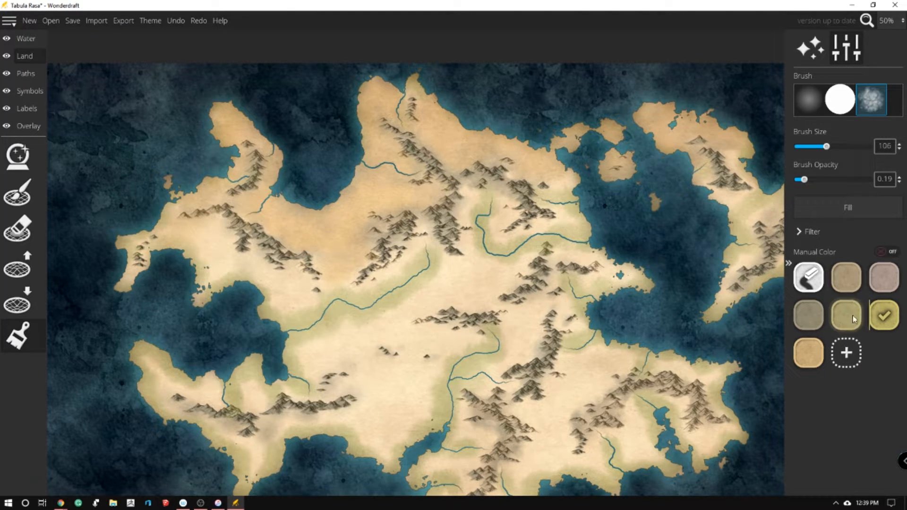
Shade the western coast, the central river valley and the central plains in the olive green bfb87f
mouse_move(307, 312)
mouse_down()
mouse_move(272, 312)
mouse_move(311, 303)
mouse_move(291, 275)
mouse_move(273, 299)
mouse_move(199, 236)
mouse_move(208, 273)
mouse_move(269, 275)
mouse_move(277, 295)
mouse_up()
drag(211, 292, 213, 255)
drag(143, 269, 131, 287)
mouse_move(352, 301)
mouse_down()
mouse_move(369, 284)
mouse_move(416, 272)
mouse_up()
mouse_move(321, 344)
mouse_down()
mouse_move(338, 376)
mouse_move(369, 357)
mouse_move(355, 340)
mouse_move(370, 343)
mouse_move(404, 318)
mouse_move(412, 330)
mouse_move(402, 305)
mouse_move(422, 302)
mouse_move(464, 265)
mouse_move(475, 264)
mouse_move(470, 298)
mouse_move(495, 289)
mouse_move(494, 268)
mouse_up()
mouse_move(425, 246)
mouse_down()
mouse_move(400, 282)
mouse_move(364, 307)
mouse_move(336, 281)
mouse_move(322, 298)
mouse_move(350, 302)
mouse_move(344, 272)
mouse_move(368, 296)
mouse_move(428, 226)
mouse_up()
mouse_move(472, 245)
mouse_down()
mouse_move(462, 268)
mouse_move(472, 194)
mouse_move(499, 210)
mouse_move(485, 235)
mouse_move(503, 251)
mouse_move(531, 225)
mouse_move(571, 218)
mouse_move(562, 206)
mouse_move(570, 184)
mouse_move(649, 180)
mouse_move(718, 205)
mouse_move(722, 197)
mouse_move(697, 192)
mouse_move(738, 218)
mouse_move(747, 211)
mouse_move(529, 249)
mouse_move(492, 303)
mouse_move(376, 347)
mouse_move(334, 351)
mouse_move(385, 310)
mouse_move(449, 345)
mouse_move(427, 390)
mouse_move(366, 367)
mouse_move(385, 359)
mouse_move(384, 391)
mouse_move(430, 366)
mouse_move(439, 398)
mouse_move(382, 374)
mouse_move(394, 381)
mouse_move(404, 419)
mouse_move(426, 403)
mouse_move(372, 408)
mouse_move(381, 455)
mouse_move(403, 452)
mouse_move(362, 442)
mouse_move(340, 427)
mouse_move(348, 417)
mouse_move(346, 442)
mouse_up()
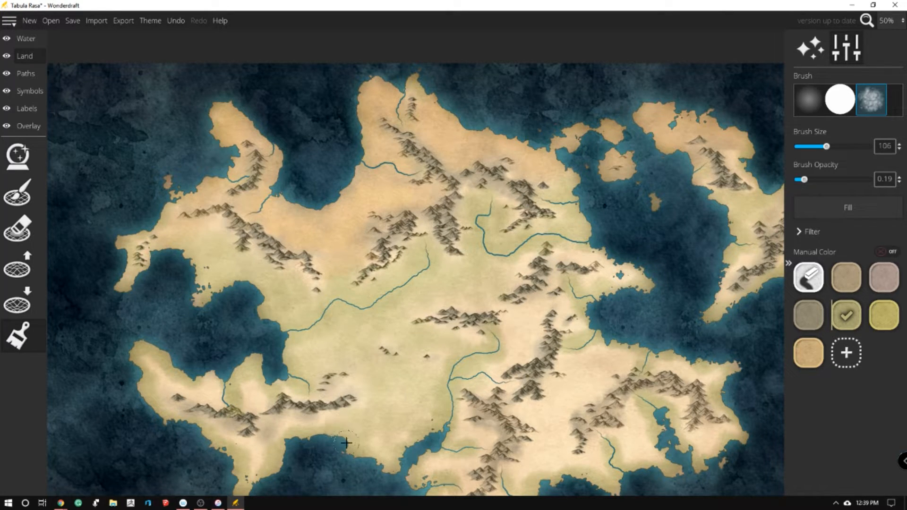
Shade the southwestern peninsula and the land along the southern river in olive green bfb87f
drag(260, 456, 272, 447)
mouse_move(233, 375)
mouse_down()
mouse_move(184, 391)
mouse_move(140, 386)
mouse_up()
mouse_move(451, 325)
mouse_down()
mouse_move(427, 407)
mouse_move(386, 445)
mouse_move(405, 400)
mouse_move(440, 388)
mouse_move(482, 439)
mouse_move(488, 430)
mouse_move(470, 433)
mouse_move(478, 457)
mouse_up()
scroll(453, 460, down, 2)
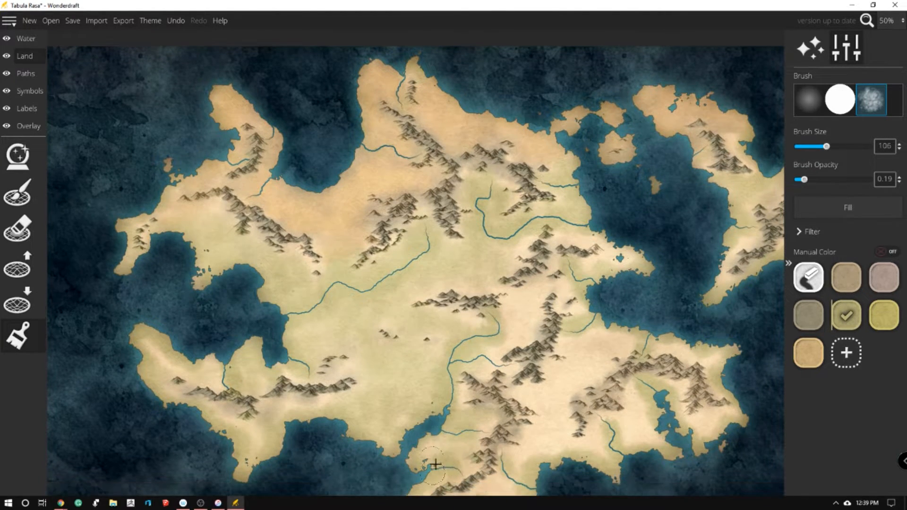
mouse_move(460, 352)
mouse_down()
mouse_move(477, 343)
mouse_move(525, 335)
mouse_move(540, 294)
mouse_move(485, 276)
mouse_move(437, 283)
mouse_up()
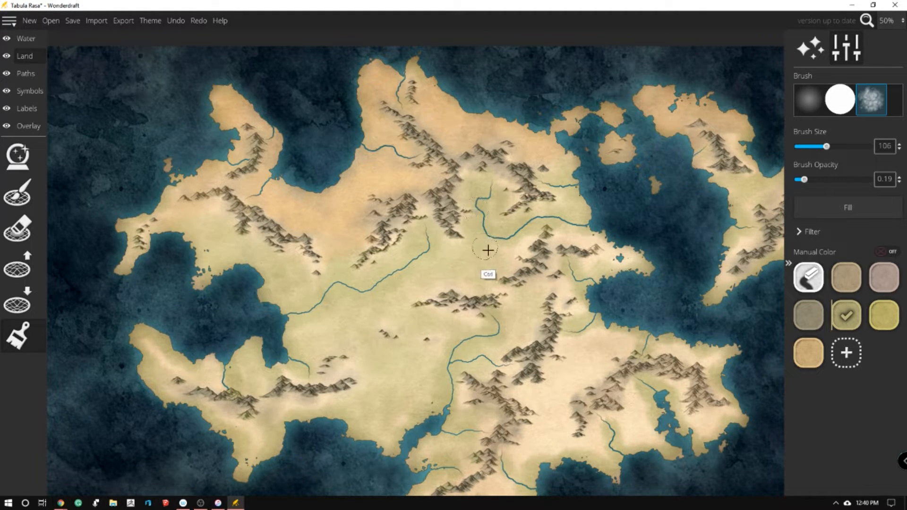
Undo the last olive stroke and shade the southeastern region around its mountain range in olive green bfb87f
key(ctrl+z)
mouse_move(475, 276)
mouse_down()
mouse_move(508, 319)
mouse_move(494, 324)
mouse_move(521, 292)
mouse_move(469, 277)
mouse_move(503, 318)
mouse_move(503, 343)
mouse_move(543, 317)
mouse_move(557, 274)
mouse_move(571, 266)
mouse_move(567, 237)
mouse_up()
key(ctrl+z)
mouse_move(573, 337)
mouse_down()
mouse_move(594, 369)
mouse_move(612, 337)
mouse_up()
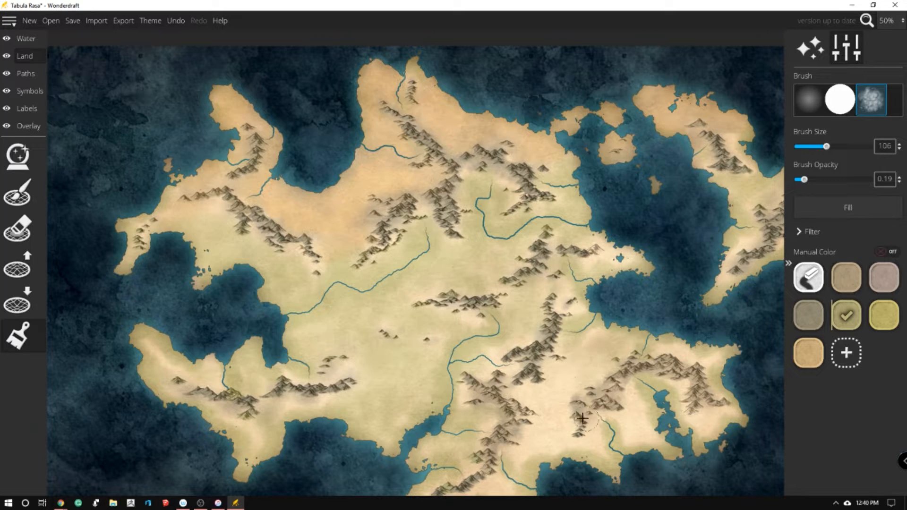
mouse_move(541, 438)
mouse_down()
mouse_move(568, 436)
mouse_move(638, 448)
mouse_move(659, 363)
mouse_move(607, 380)
mouse_move(654, 397)
mouse_move(637, 397)
mouse_move(654, 394)
mouse_move(649, 444)
mouse_move(684, 412)
mouse_up()
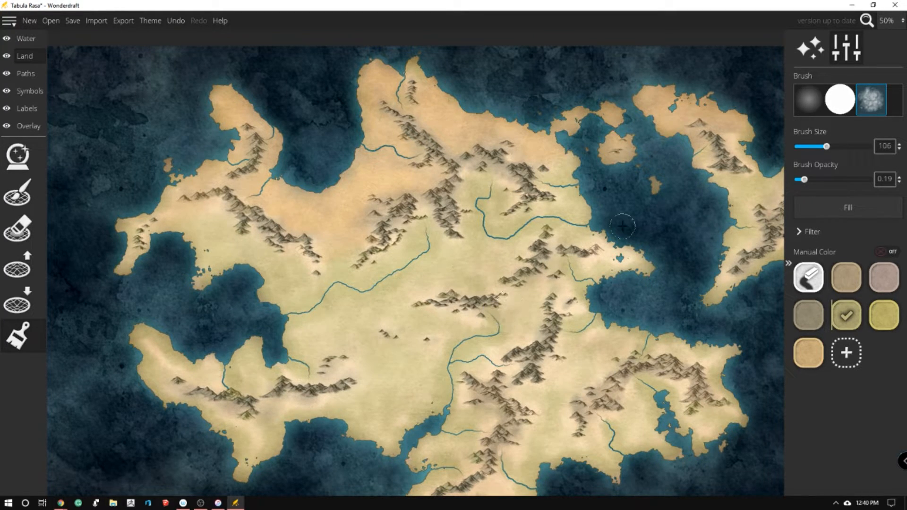
Check the elapsed time on the online stopwatch in the browser and return to the map in Wonderdraft
scroll(524, 227, down, 2)
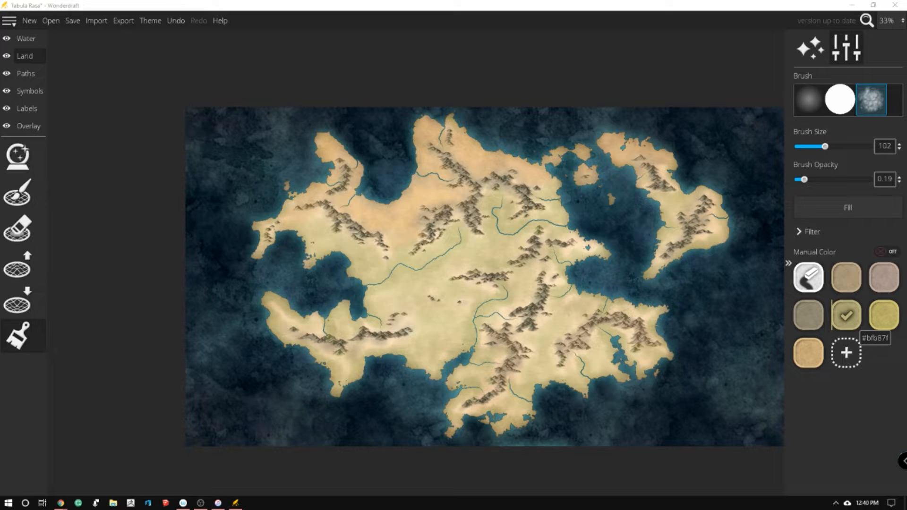
key(alt+Tab)
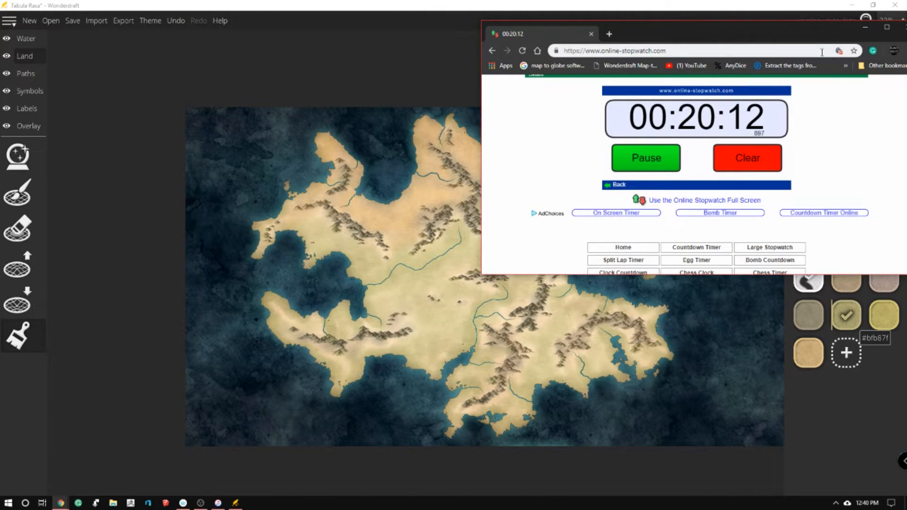
click(865, 29)
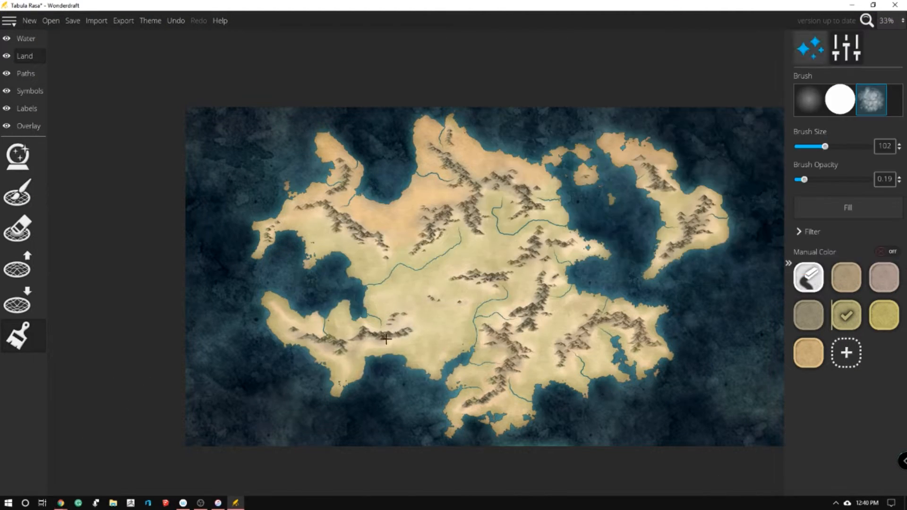
Shade the southern and central parts of the eastern landmass in olive green bfb87f
scroll(518, 272, up, 3)
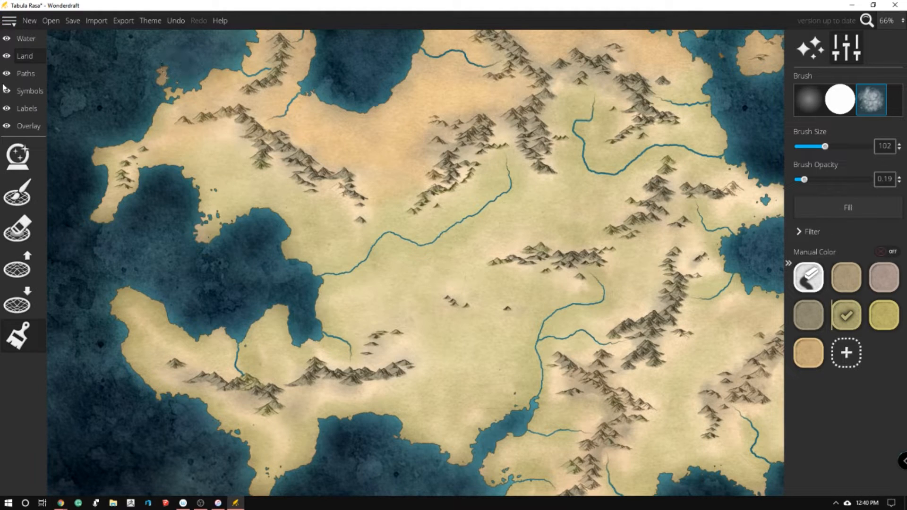
scroll(79, 117, down, 2)
scroll(413, 57, up, 1)
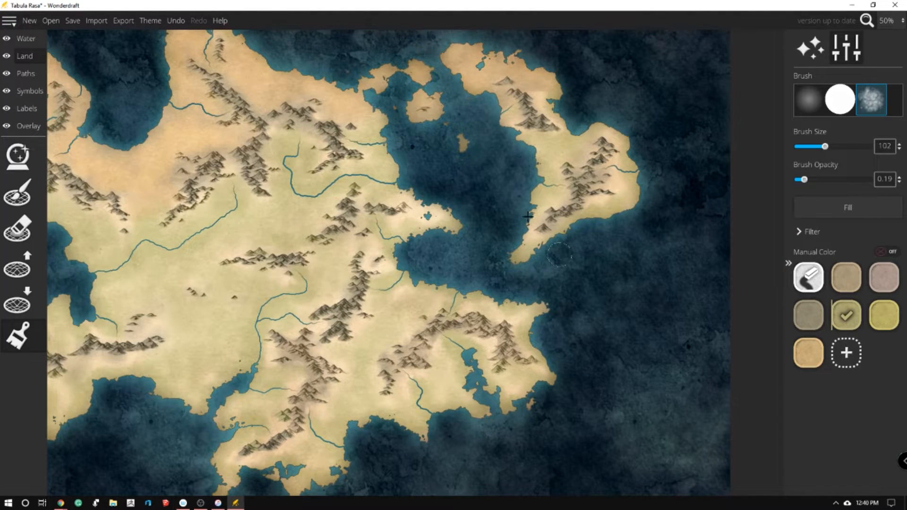
drag(530, 227, 560, 199)
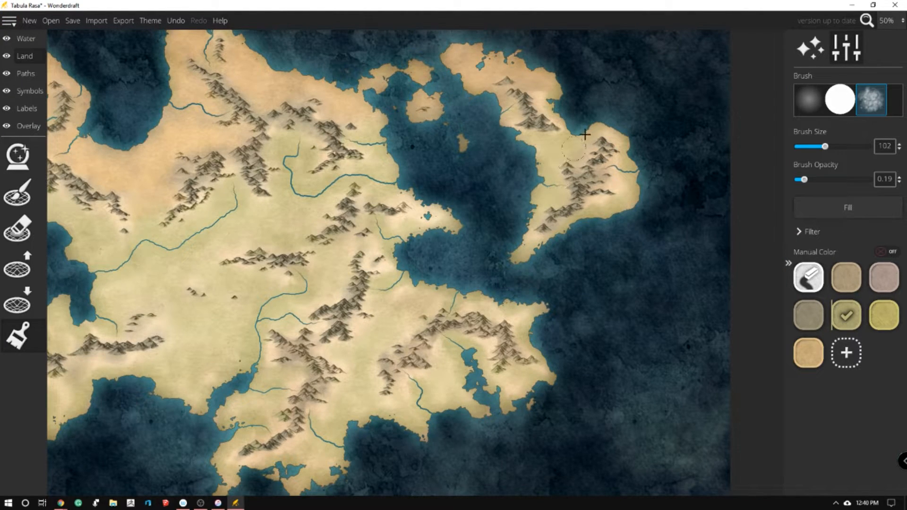
scroll(555, 211, down, 1)
scroll(452, 227, up, 1)
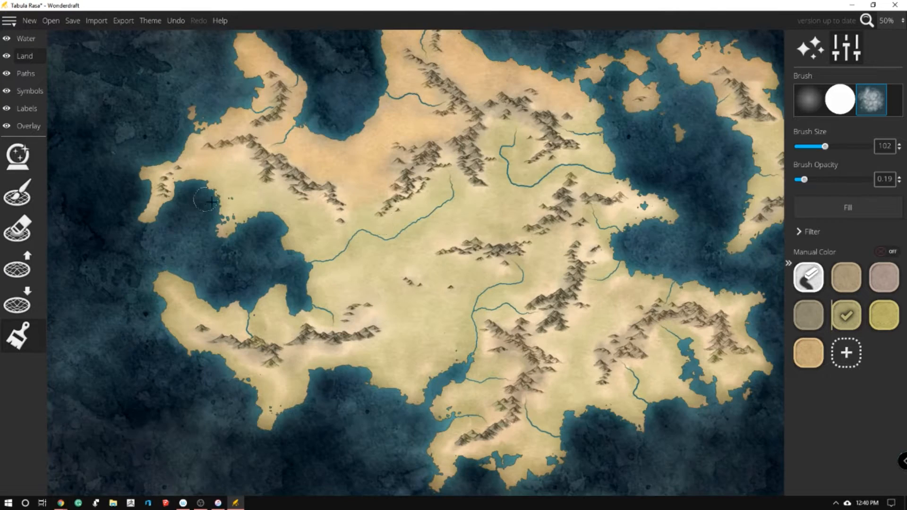
Add the custom green 618d5b to the ground colours
click(844, 359)
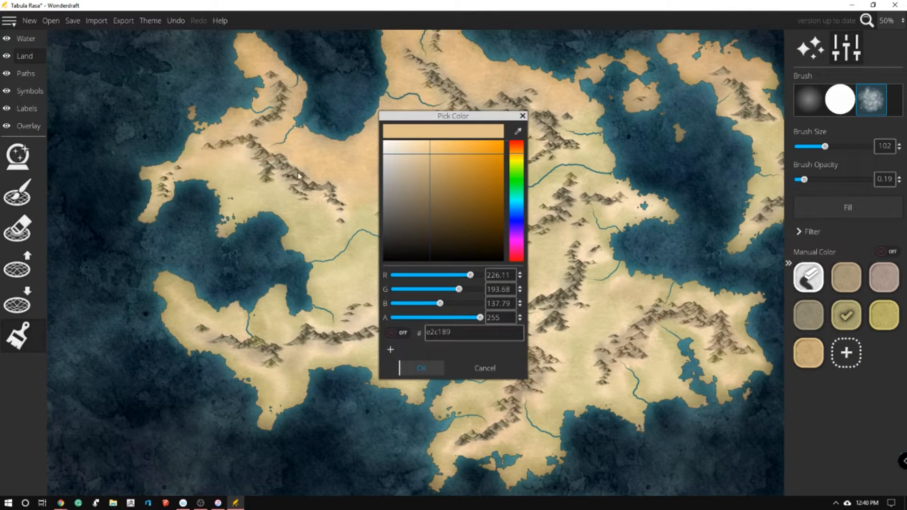
click(519, 182)
mouse_move(418, 210)
mouse_down()
mouse_move(443, 196)
mouse_move(431, 186)
mouse_move(449, 183)
mouse_move(452, 198)
mouse_move(452, 184)
mouse_move(427, 198)
mouse_up()
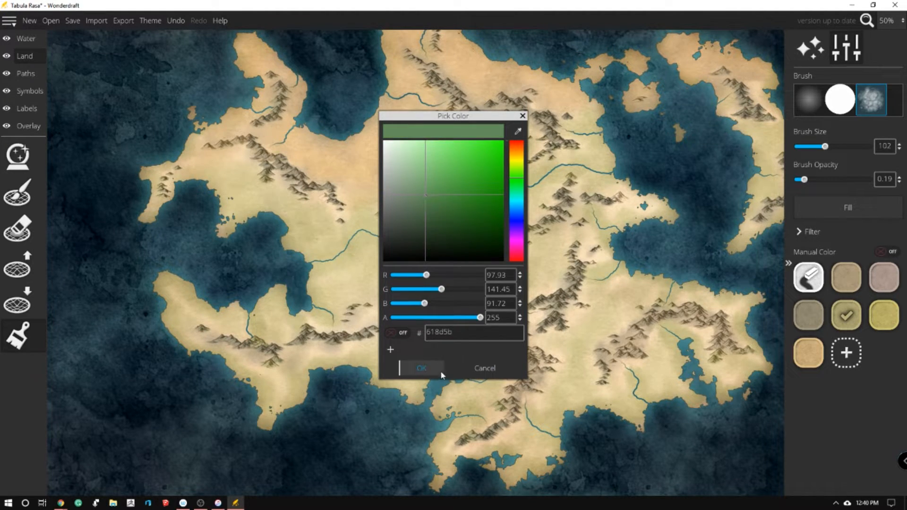
click(422, 368)
Switch to the soft round brush at size 84 and opacity 0.12, and try the custom green along the central river
click(798, 180)
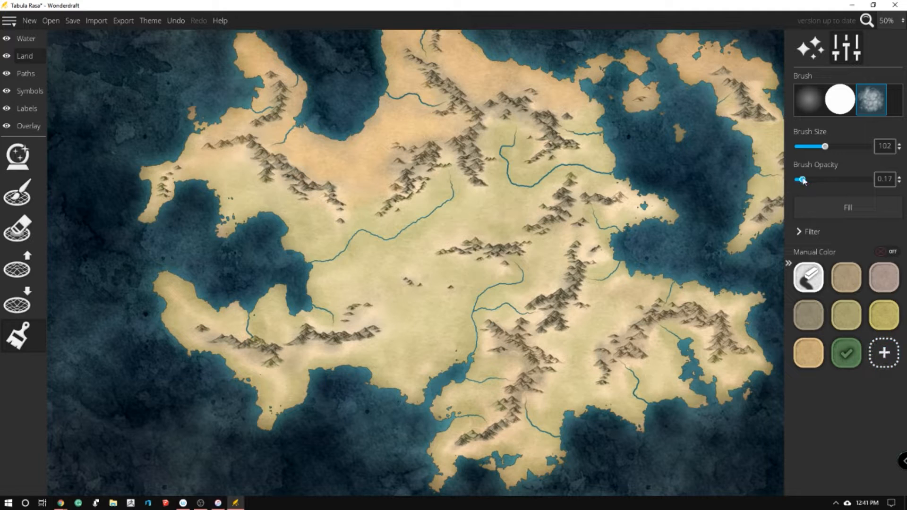
mouse_move(249, 313)
mouse_down()
mouse_move(253, 320)
mouse_move(278, 288)
mouse_up()
key(ctrl+z)
click(803, 112)
drag(308, 272, 342, 241)
key(ctrl+z)
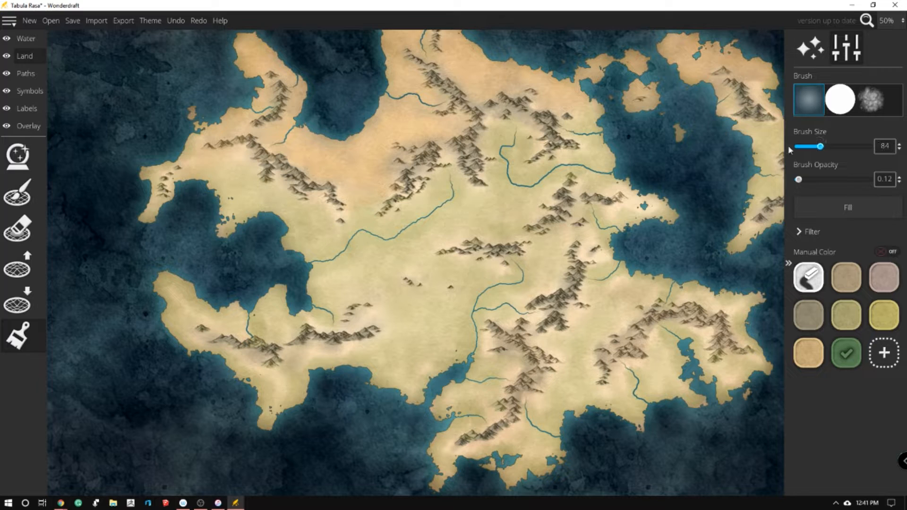
mouse_move(337, 245)
mouse_down()
mouse_move(366, 221)
mouse_move(356, 231)
mouse_move(383, 228)
mouse_up()
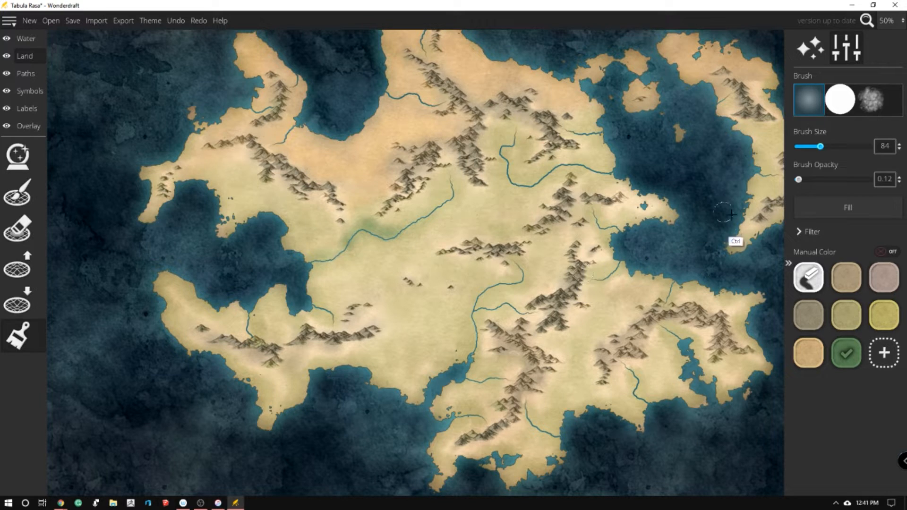
key(ctrl+z)
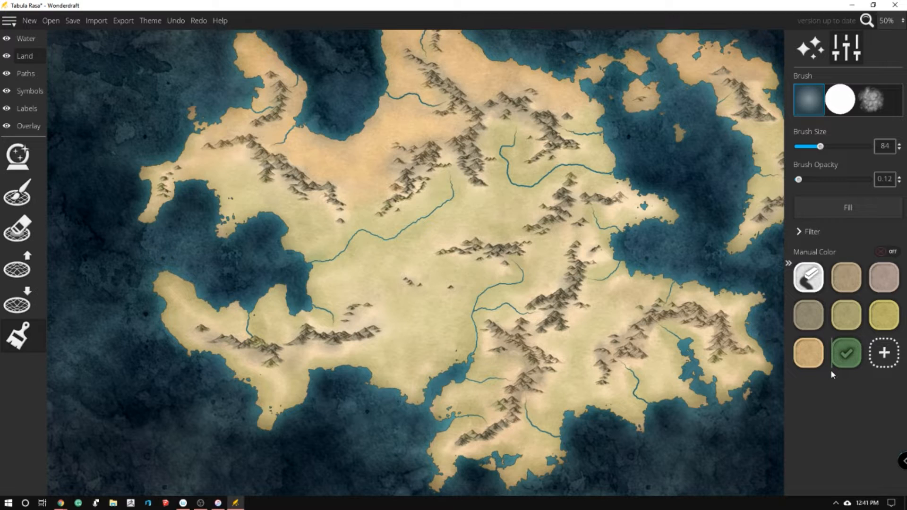
Replace the custom green with a brighter green in the ground colours and try it along the central river
right_click(840, 347)
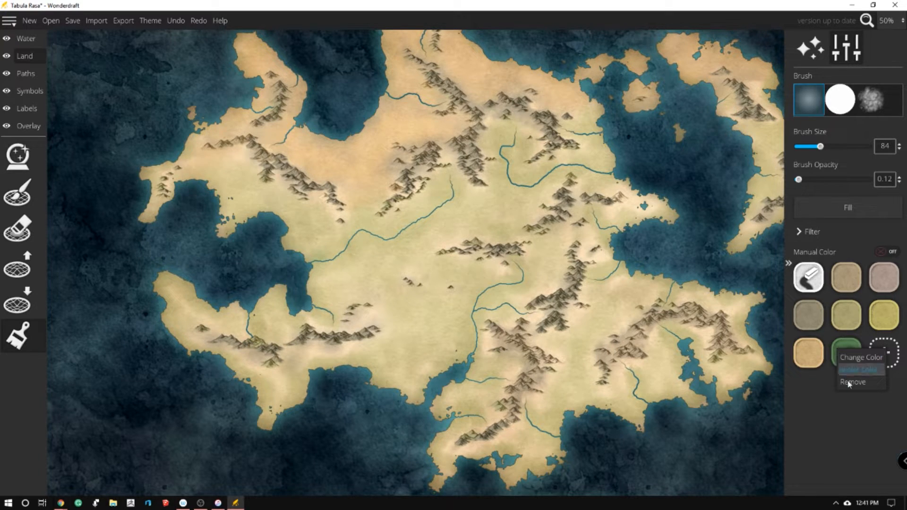
click(850, 383)
click(852, 350)
drag(434, 143, 430, 179)
click(422, 368)
mouse_move(324, 267)
mouse_down()
mouse_move(357, 233)
mouse_move(388, 237)
mouse_up()
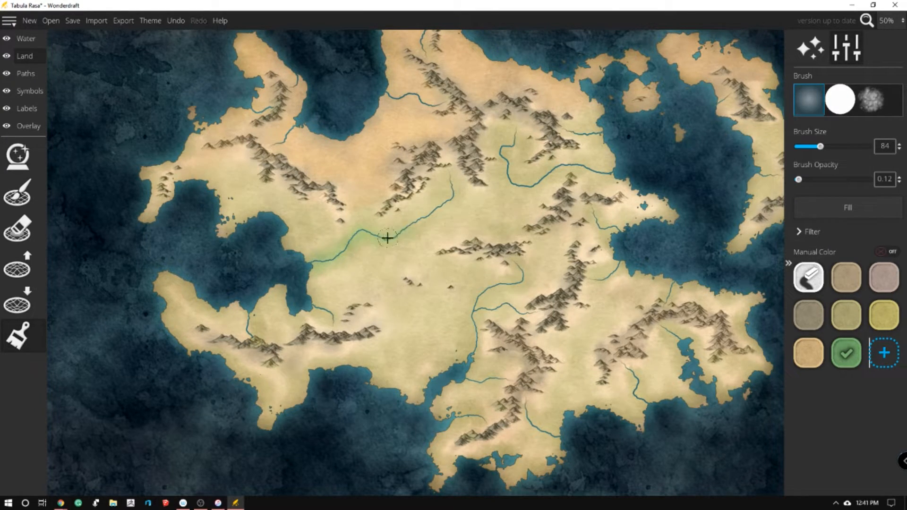
key(ctrl+z)
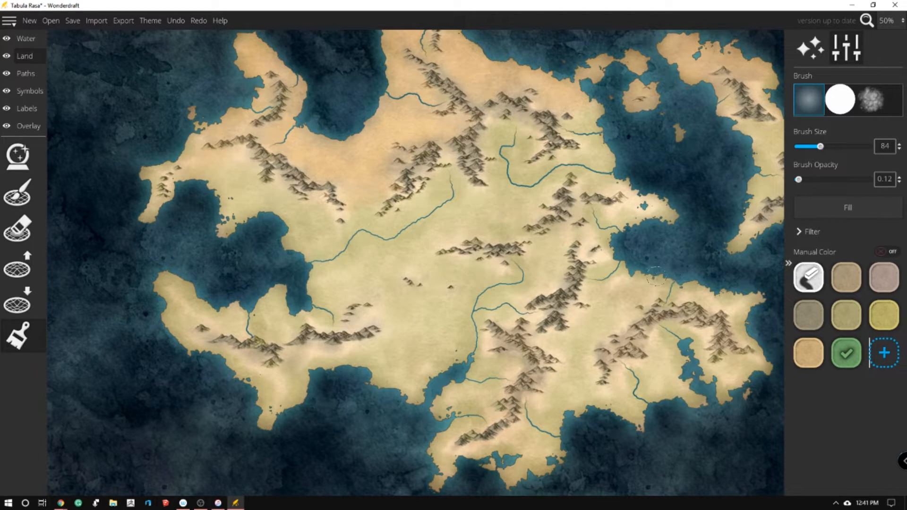
Blend more olive green bfb87f over the southwestern peninsula and the central plain with the soft brush
click(851, 321)
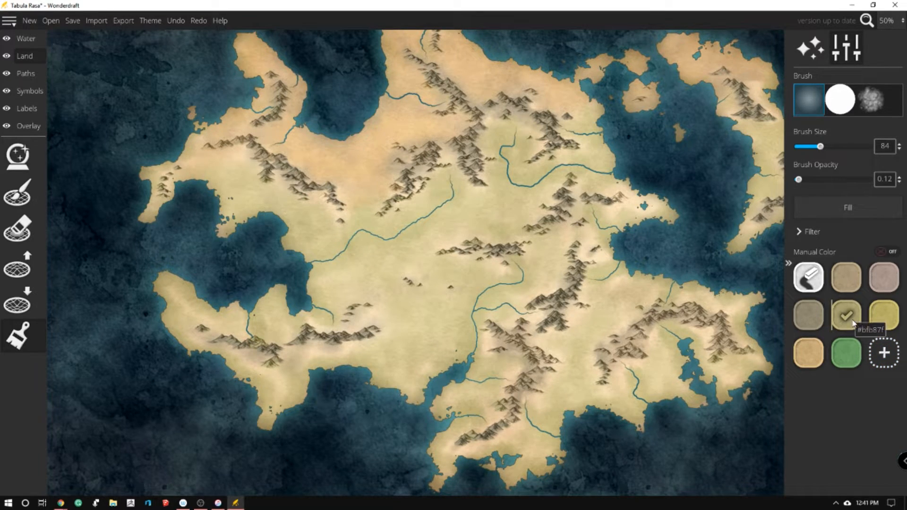
mouse_move(348, 305)
mouse_down()
mouse_move(330, 298)
mouse_move(358, 271)
mouse_move(350, 289)
mouse_move(378, 289)
mouse_move(411, 242)
mouse_move(403, 263)
mouse_move(427, 258)
mouse_move(437, 230)
mouse_move(377, 300)
mouse_move(403, 320)
mouse_move(391, 339)
mouse_move(357, 352)
mouse_move(311, 351)
mouse_move(294, 387)
mouse_move(254, 375)
mouse_up()
mouse_move(220, 350)
mouse_down()
mouse_move(195, 321)
mouse_move(225, 328)
mouse_move(196, 312)
mouse_up()
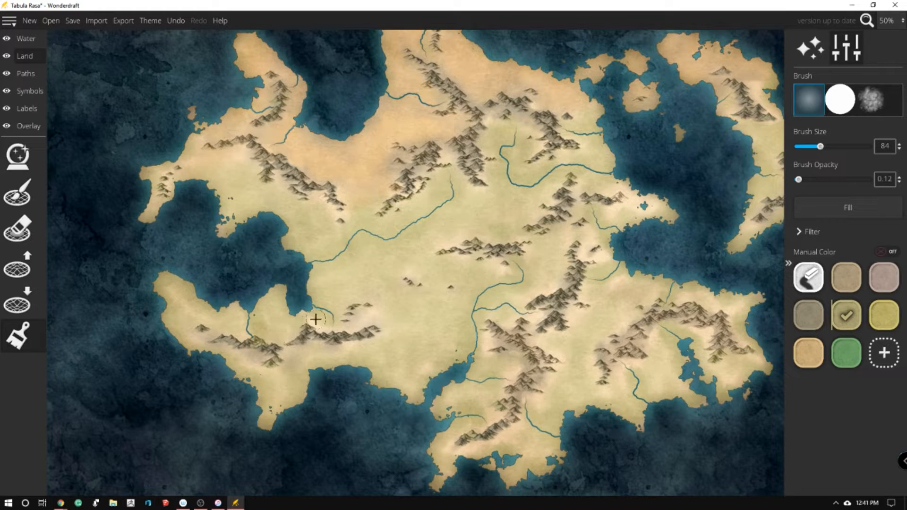
mouse_move(338, 325)
mouse_down()
mouse_move(360, 329)
mouse_move(400, 279)
mouse_up()
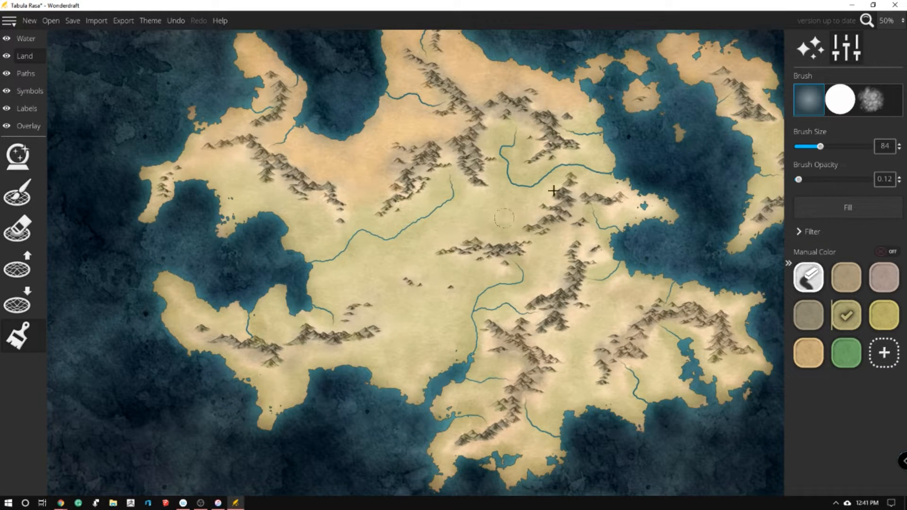
Shade the central plains around the mountains in the tan ground colour and set the brush opacity to 0.3
click(846, 277)
mouse_move(458, 253)
mouse_down()
mouse_move(500, 261)
mouse_move(489, 268)
mouse_move(480, 243)
mouse_up()
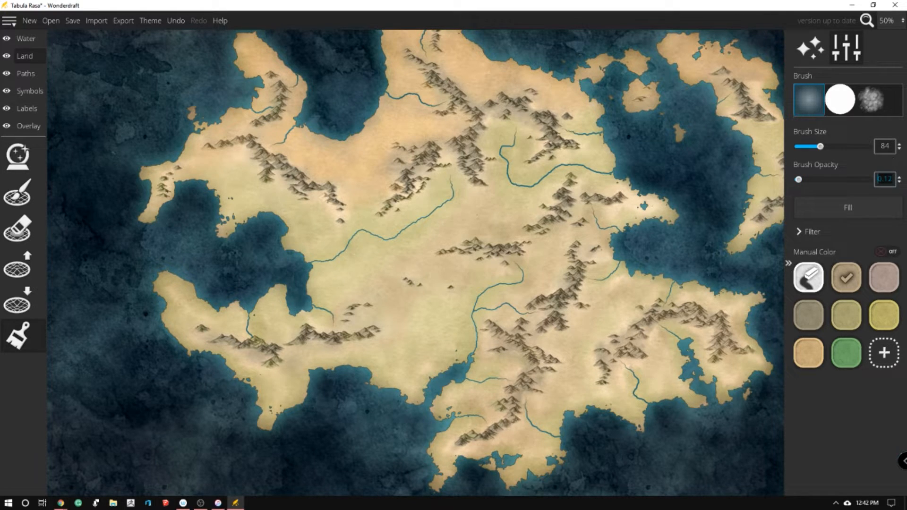
key(Return)
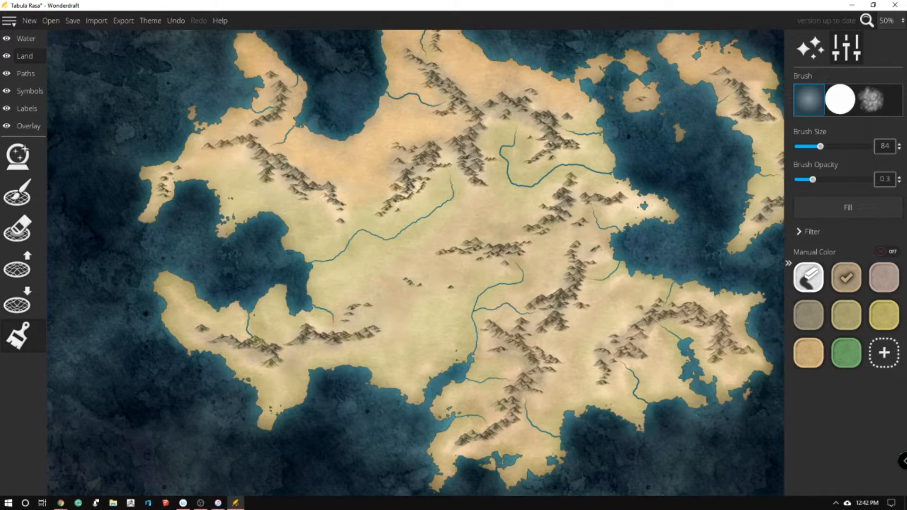
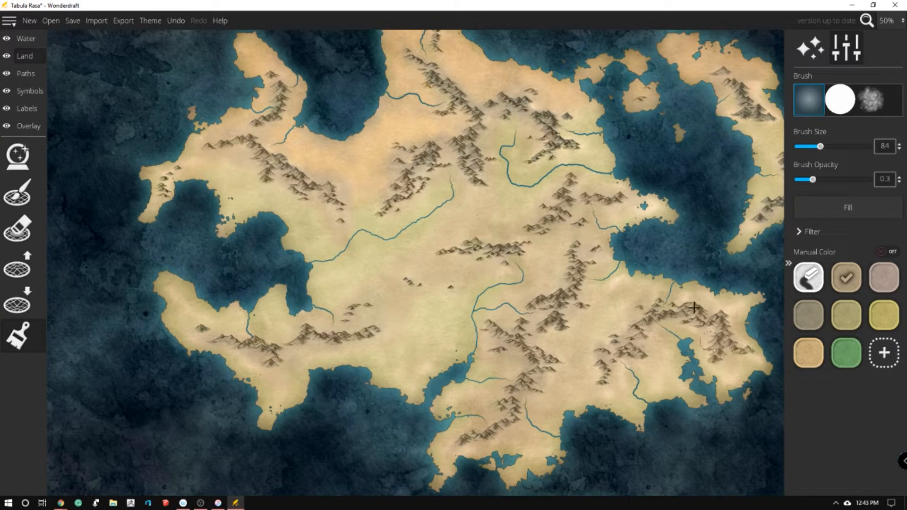
Shade the ground around the southern mountain range in the grey-brown ground colour and reselect the tan ground colour
key(Right)
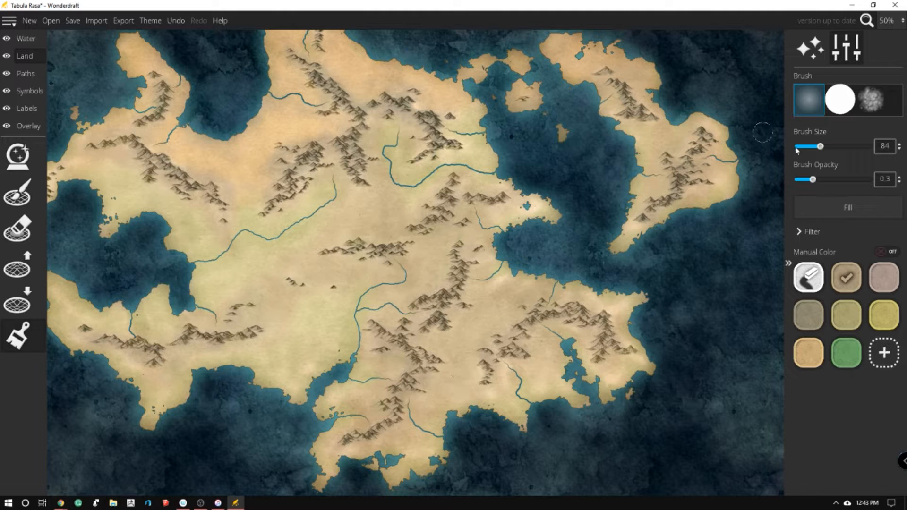
click(808, 315)
mouse_move(400, 338)
mouse_down()
mouse_move(422, 355)
mouse_move(417, 368)
mouse_up()
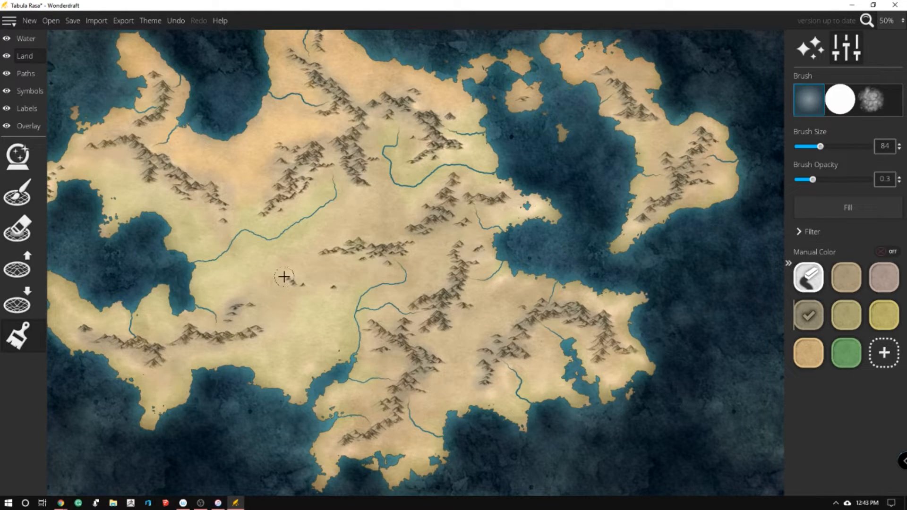
scroll(378, 253, down, 1)
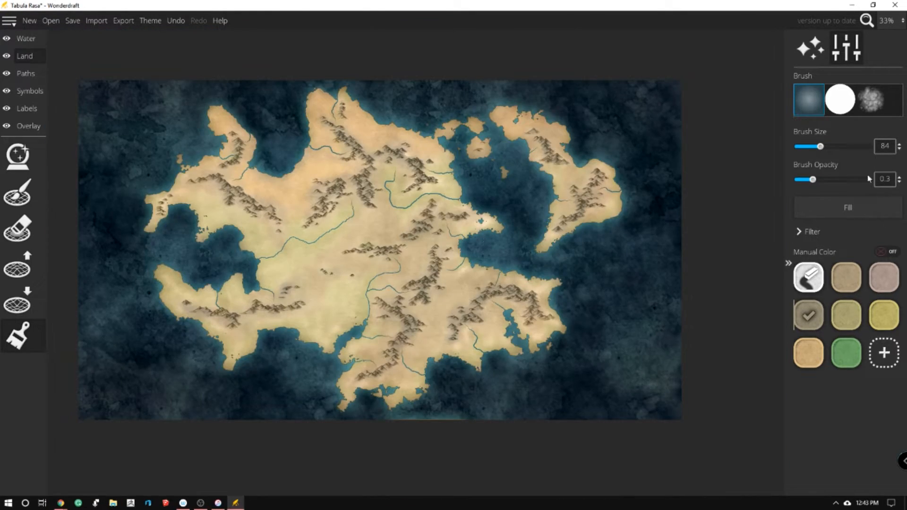
scroll(182, 152, up, 1)
scroll(720, 232, up, 1)
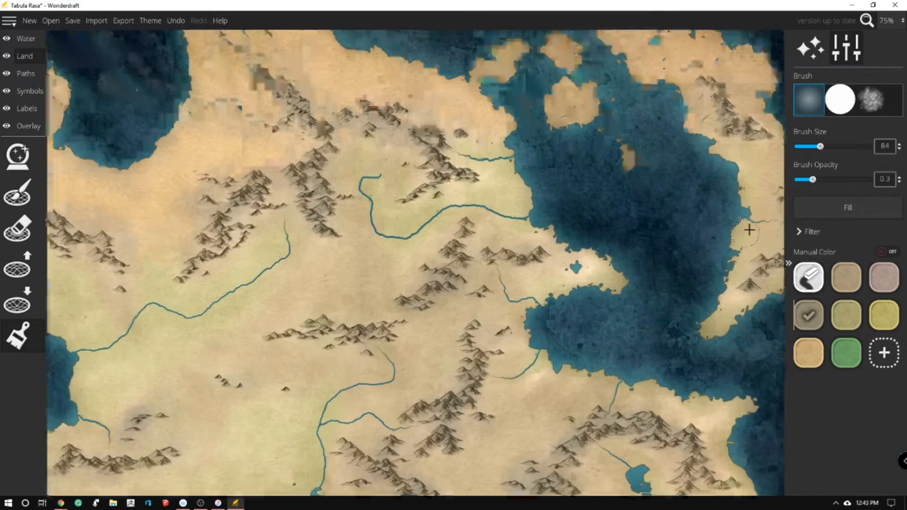
click(846, 277)
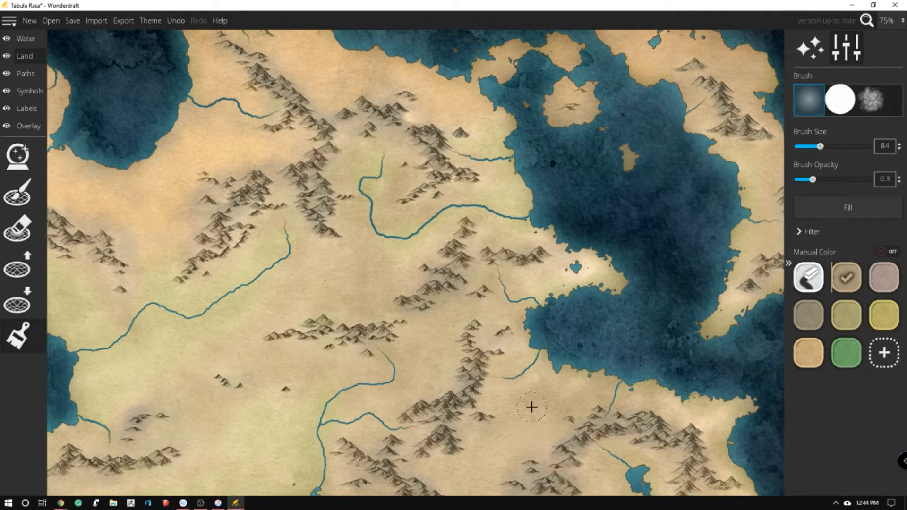
scroll(367, 274, down, 5)
scroll(219, 321, up, 1)
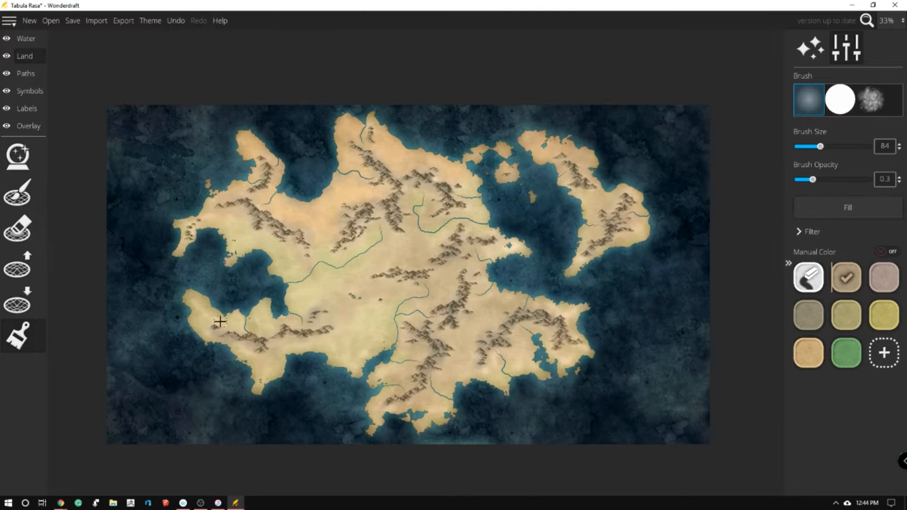
scroll(539, 236, up, 2)
scroll(538, 236, down, 1)
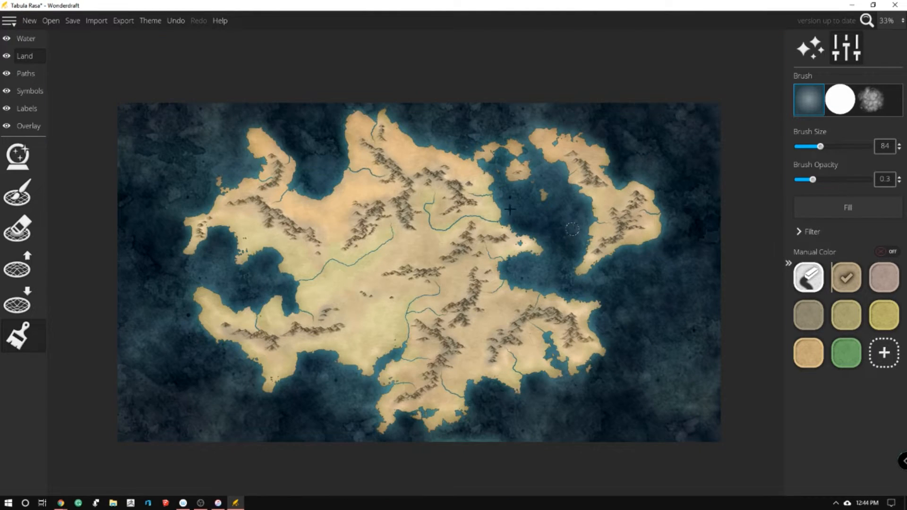
Set up the tree symbol brush with the white leafy tree at scale 35
click(29, 91)
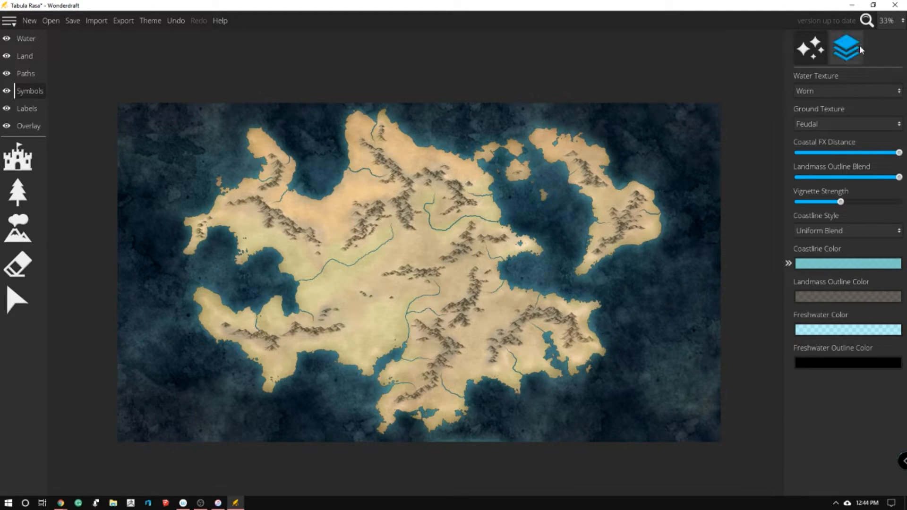
click(846, 47)
click(809, 47)
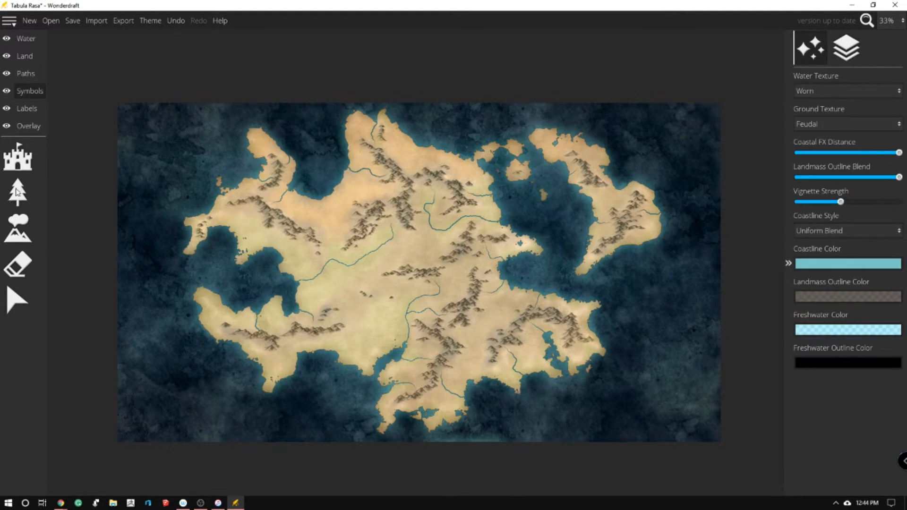
click(17, 158)
click(18, 191)
click(17, 228)
click(19, 202)
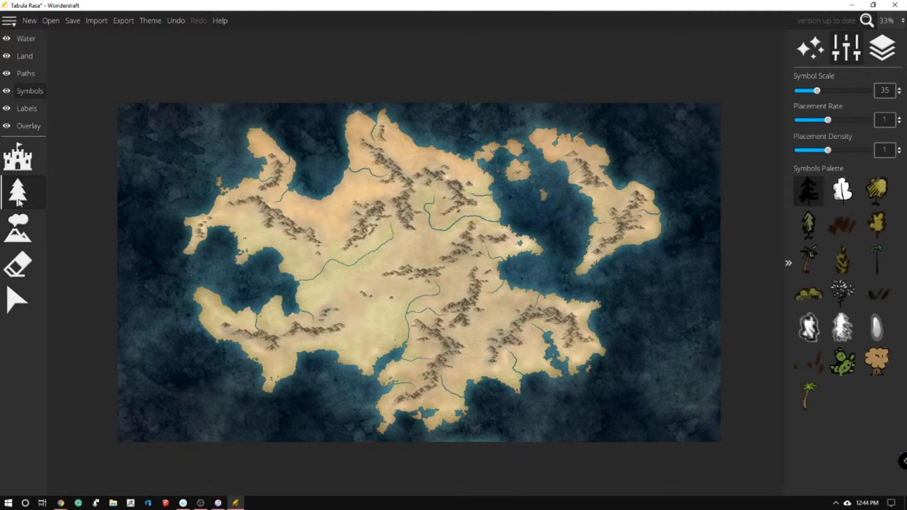
click(869, 197)
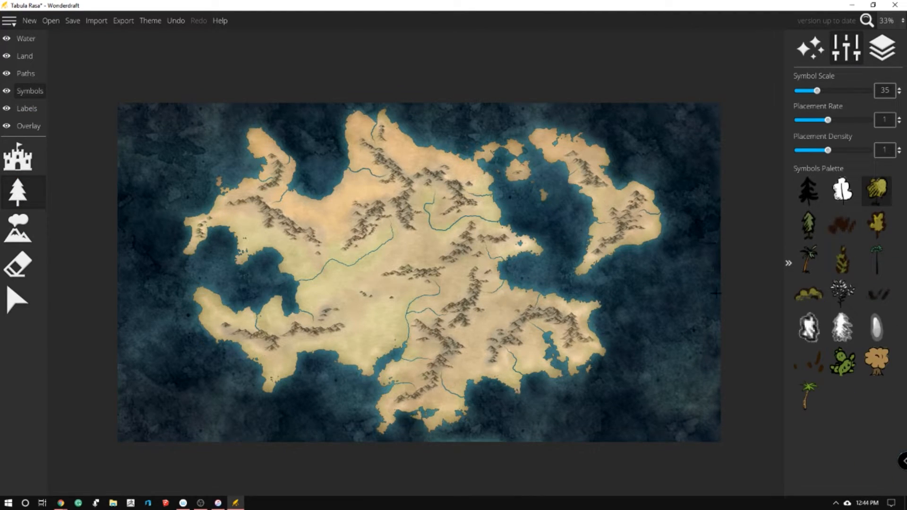
click(843, 193)
Plant a patch of leafy trees against the southwestern foot of the northwestern mountain range
scroll(281, 227, up, 5)
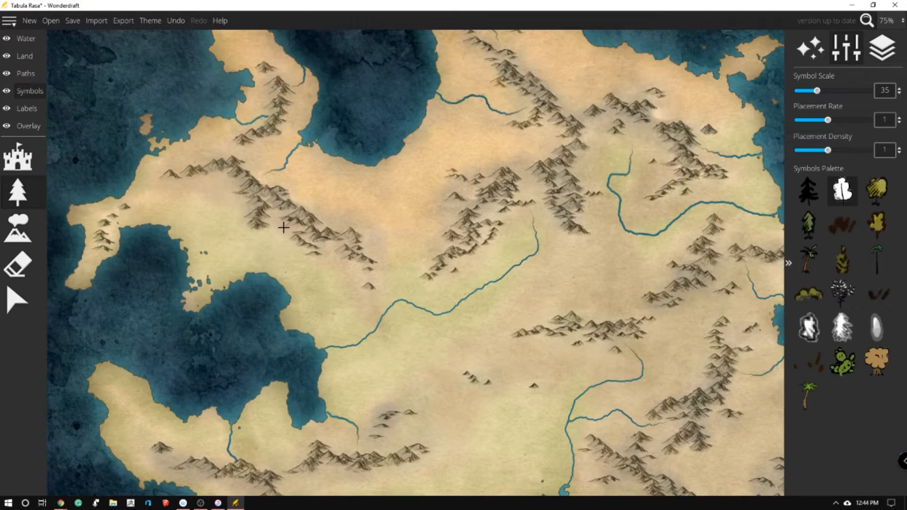
drag(332, 282, 330, 261)
key(ctrl+z)
mouse_move(181, 195)
mouse_down()
mouse_move(224, 182)
mouse_move(200, 190)
mouse_move(218, 206)
mouse_move(205, 216)
mouse_move(214, 232)
mouse_move(215, 206)
mouse_move(232, 210)
mouse_move(219, 184)
mouse_up()
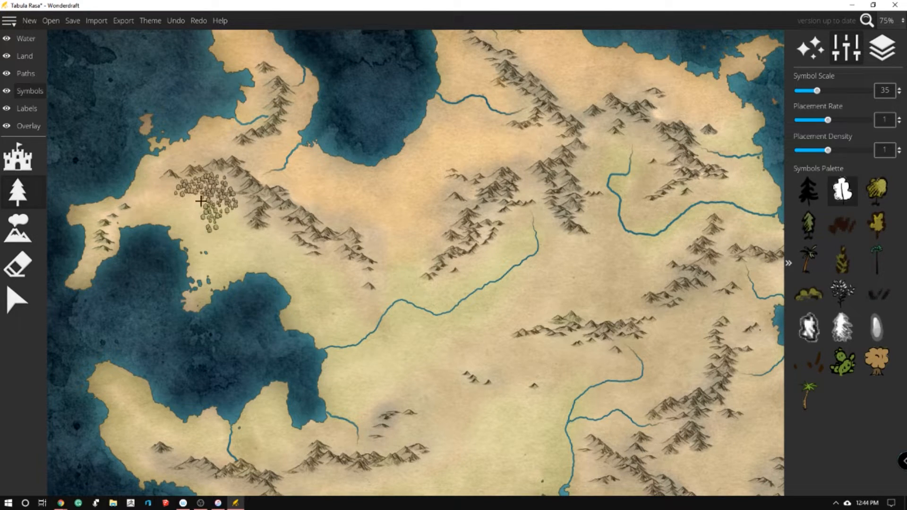
mouse_move(172, 200)
mouse_down()
mouse_move(187, 185)
mouse_move(192, 204)
mouse_move(210, 188)
mouse_up()
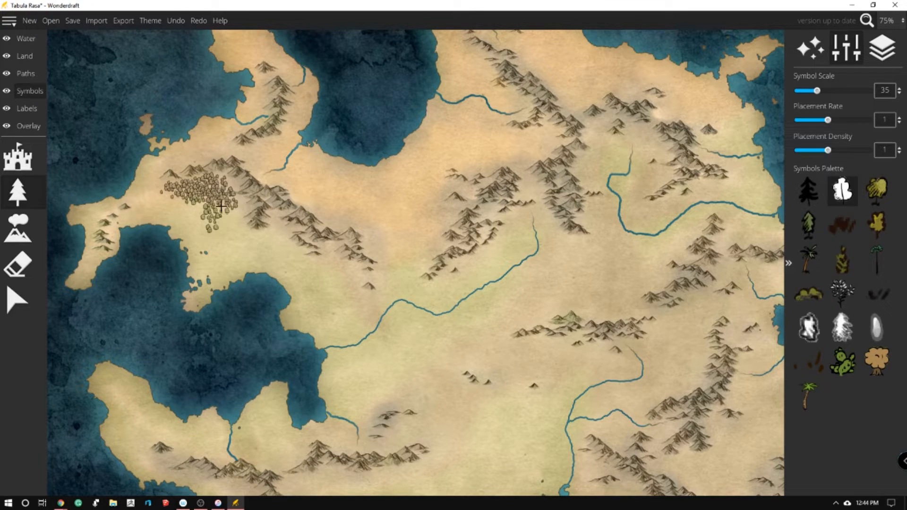
Raise the tree placement rate to 1.4 and density to 1.35, and extend the forest southeast along the northwestern range
drag(827, 120, 843, 120)
drag(828, 150, 843, 150)
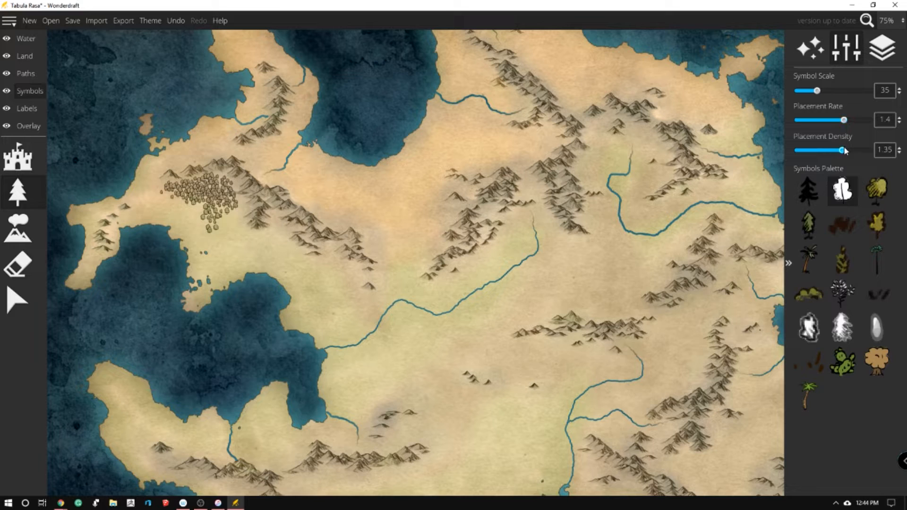
mouse_move(237, 203)
mouse_down()
mouse_move(225, 213)
mouse_move(236, 208)
mouse_move(223, 191)
mouse_up()
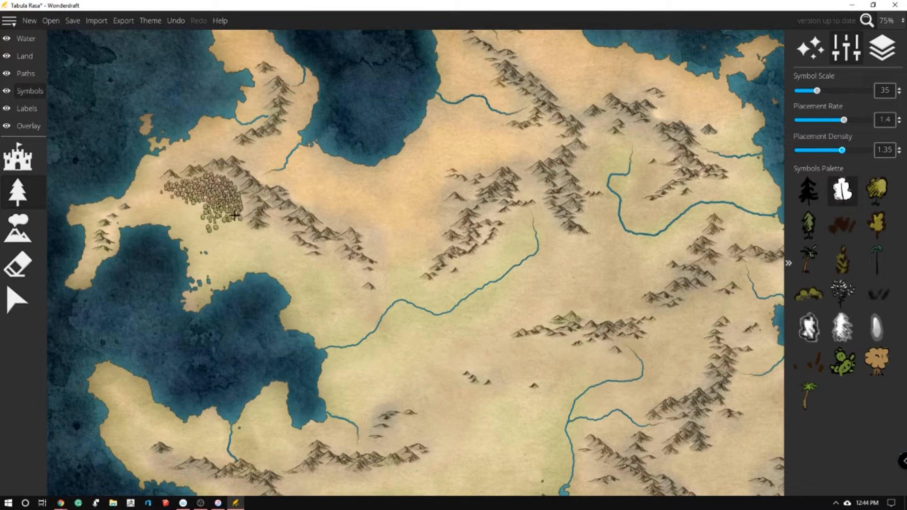
mouse_move(272, 219)
mouse_down()
mouse_move(260, 237)
mouse_move(238, 222)
mouse_move(253, 234)
mouse_move(273, 226)
mouse_move(288, 235)
mouse_move(284, 226)
mouse_move(287, 252)
mouse_move(279, 251)
mouse_move(292, 263)
mouse_move(334, 257)
mouse_move(328, 249)
mouse_move(340, 264)
mouse_up()
Plant forests by the small hills east of the western bay, beside the central river and along the central range
mouse_move(357, 404)
mouse_down()
mouse_move(380, 401)
mouse_move(366, 413)
mouse_move(340, 411)
mouse_move(354, 418)
mouse_move(363, 400)
mouse_move(376, 413)
mouse_move(402, 394)
mouse_move(394, 383)
mouse_move(375, 400)
mouse_move(357, 405)
mouse_up()
mouse_move(439, 281)
mouse_down()
mouse_move(506, 225)
mouse_move(506, 256)
mouse_move(521, 254)
mouse_move(509, 219)
mouse_move(481, 217)
mouse_move(512, 214)
mouse_move(520, 245)
mouse_move(526, 229)
mouse_move(472, 269)
mouse_move(469, 260)
mouse_move(454, 265)
mouse_move(431, 301)
mouse_move(404, 291)
mouse_move(414, 300)
mouse_move(438, 281)
mouse_move(428, 295)
mouse_move(464, 278)
mouse_move(489, 239)
mouse_up()
mouse_move(511, 325)
mouse_down()
mouse_move(484, 336)
mouse_move(507, 352)
mouse_move(550, 339)
mouse_move(529, 354)
mouse_move(559, 352)
mouse_move(576, 337)
mouse_move(578, 352)
mouse_move(607, 343)
mouse_move(580, 354)
mouse_move(608, 352)
mouse_move(563, 333)
mouse_up()
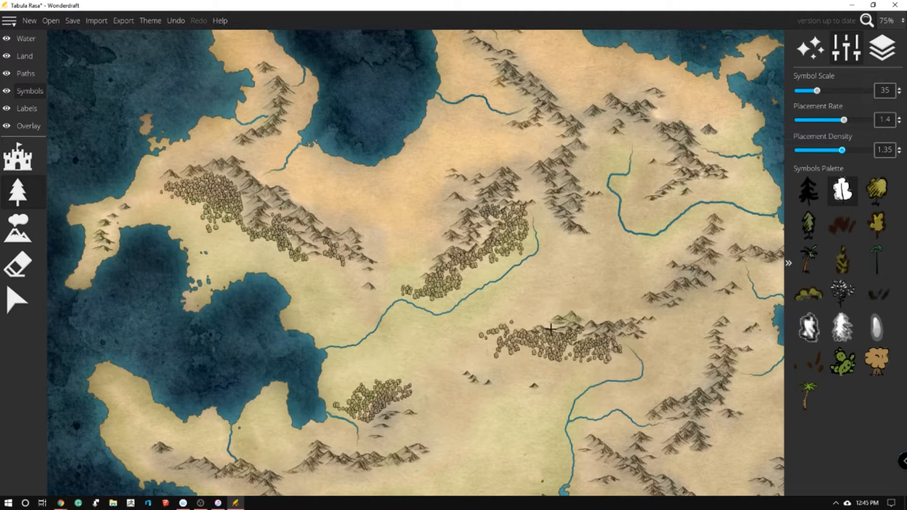
Plant forests along both sides of the southwestern peninsula's mountains and around its western hill
mouse_move(255, 439)
mouse_down()
mouse_move(290, 462)
mouse_move(299, 443)
mouse_move(291, 460)
mouse_move(265, 466)
mouse_move(254, 460)
mouse_move(252, 431)
mouse_move(279, 462)
mouse_move(329, 436)
mouse_move(352, 444)
mouse_up()
mouse_move(124, 424)
mouse_down()
mouse_move(138, 451)
mouse_move(147, 444)
mouse_move(120, 440)
mouse_move(122, 450)
mouse_move(166, 463)
mouse_up()
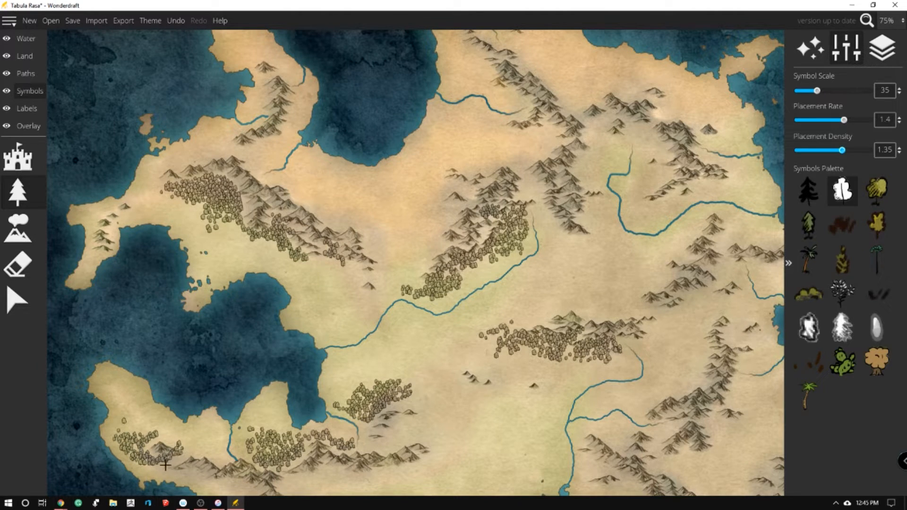
mouse_move(601, 487)
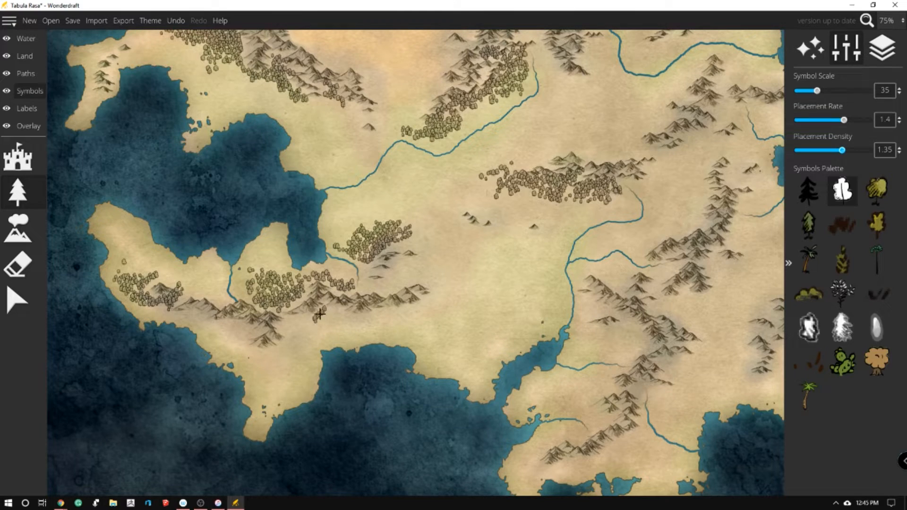
mouse_move(319, 314)
mouse_down()
mouse_move(321, 334)
mouse_move(333, 330)
mouse_move(333, 314)
mouse_move(380, 314)
mouse_move(313, 332)
mouse_move(293, 326)
mouse_move(313, 315)
mouse_move(305, 348)
mouse_move(293, 332)
mouse_up()
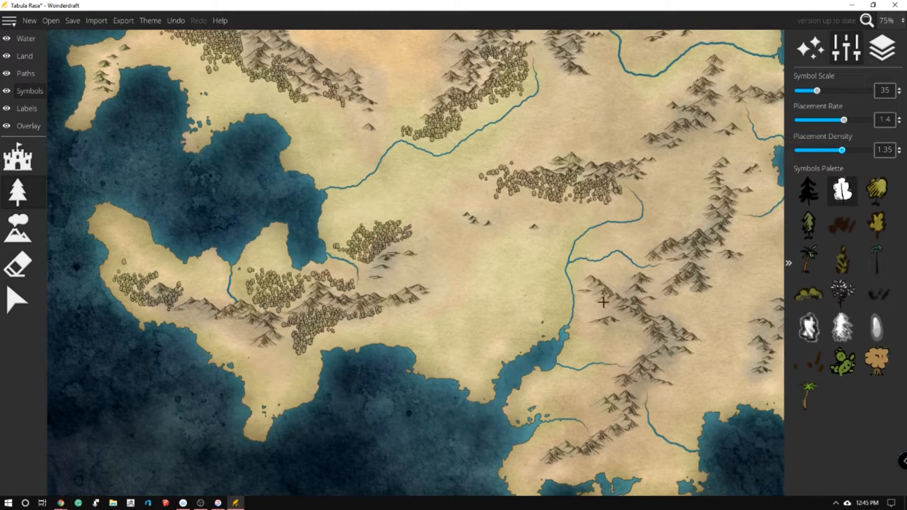
Plant forests down the western side of the southern mountains and the range northeast of the river fork
mouse_move(583, 402)
mouse_down()
mouse_move(606, 424)
mouse_move(580, 393)
mouse_move(585, 405)
mouse_move(613, 389)
mouse_move(572, 392)
mouse_move(586, 418)
mouse_move(599, 420)
mouse_move(574, 444)
mouse_move(645, 340)
mouse_move(621, 360)
mouse_move(633, 332)
mouse_move(596, 338)
mouse_move(611, 348)
mouse_move(633, 346)
mouse_up()
mouse_move(614, 275)
mouse_down()
mouse_move(622, 274)
mouse_move(612, 281)
mouse_up()
mouse_move(642, 251)
mouse_down()
mouse_move(688, 212)
mouse_move(696, 217)
mouse_move(694, 179)
mouse_move(698, 210)
mouse_move(680, 189)
mouse_move(670, 229)
mouse_move(614, 241)
mouse_move(652, 242)
mouse_up()
mouse_move(654, 245)
mouse_down()
mouse_move(677, 238)
mouse_move(682, 209)
mouse_move(671, 209)
mouse_move(685, 207)
mouse_move(690, 184)
mouse_move(705, 222)
mouse_up()
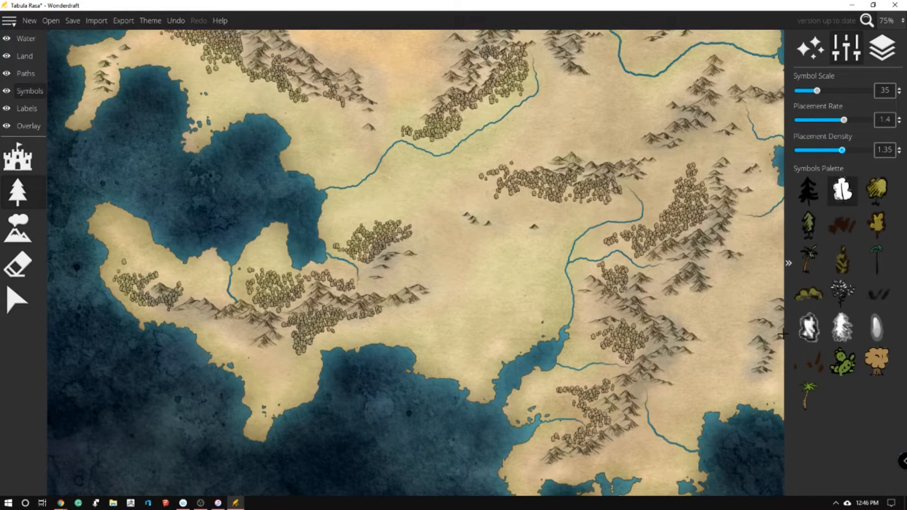
Plant forests between the southern and southeastern ranges, below the river-fork mountains, and west of the southeastern inlet
mouse_move(782, 334)
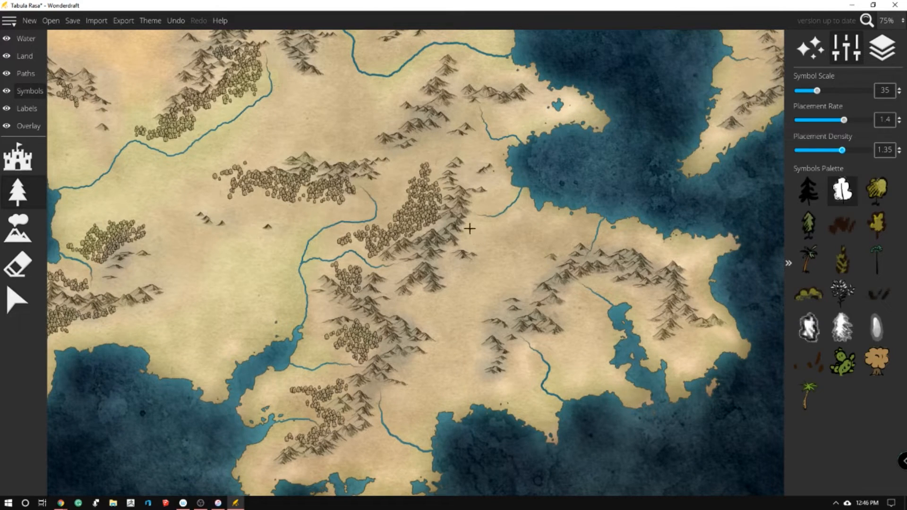
mouse_move(469, 228)
mouse_down()
mouse_move(523, 219)
mouse_move(524, 233)
mouse_move(476, 245)
mouse_move(502, 260)
mouse_move(499, 230)
mouse_move(525, 263)
mouse_move(514, 242)
mouse_move(522, 217)
mouse_move(518, 257)
mouse_move(530, 249)
mouse_move(518, 283)
mouse_move(536, 271)
mouse_move(524, 284)
mouse_move(534, 284)
mouse_move(545, 274)
mouse_move(527, 258)
mouse_move(507, 272)
mouse_move(516, 257)
mouse_move(504, 262)
mouse_move(509, 219)
mouse_up()
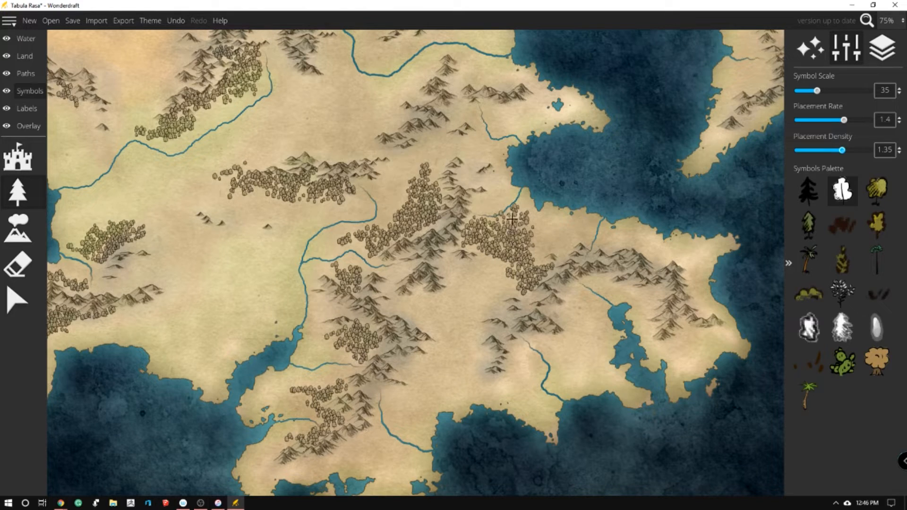
mouse_move(394, 296)
mouse_down()
mouse_move(392, 304)
mouse_move(425, 293)
mouse_move(415, 298)
mouse_up()
mouse_move(550, 337)
mouse_down()
mouse_move(567, 326)
mouse_move(572, 302)
mouse_move(568, 323)
mouse_move(577, 312)
mouse_move(551, 339)
mouse_move(560, 375)
mouse_move(571, 332)
mouse_move(567, 359)
mouse_move(583, 351)
mouse_move(585, 369)
mouse_move(574, 360)
mouse_move(586, 330)
mouse_move(578, 306)
mouse_move(562, 346)
mouse_move(584, 352)
mouse_move(575, 354)
mouse_up()
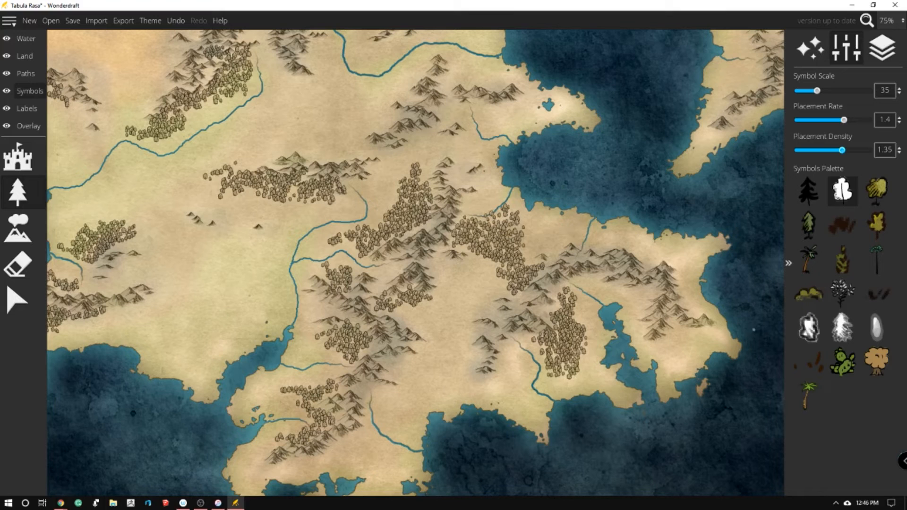
Plant trees along the eastern and southern edges of the southeastern peninsula's mountains
mouse_move(779, 331)
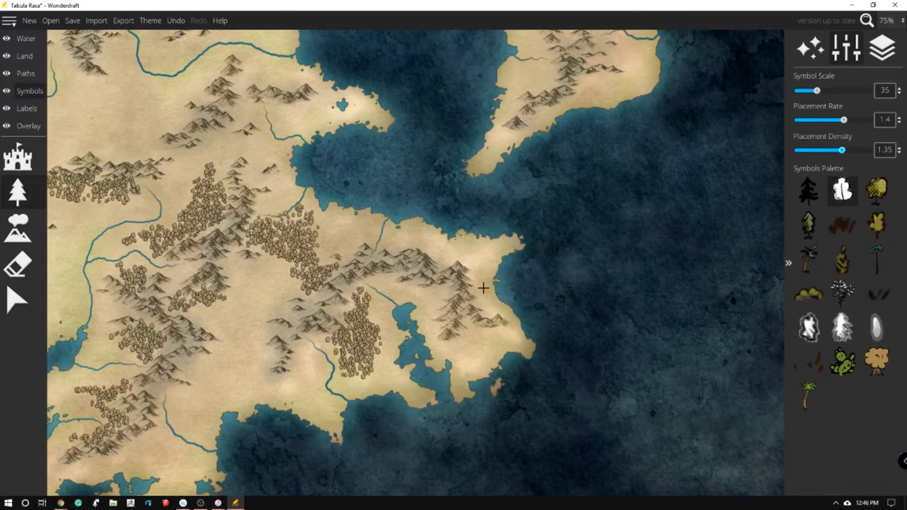
mouse_move(477, 271)
mouse_down()
mouse_move(489, 314)
mouse_move(473, 270)
mouse_move(447, 259)
mouse_move(466, 266)
mouse_up()
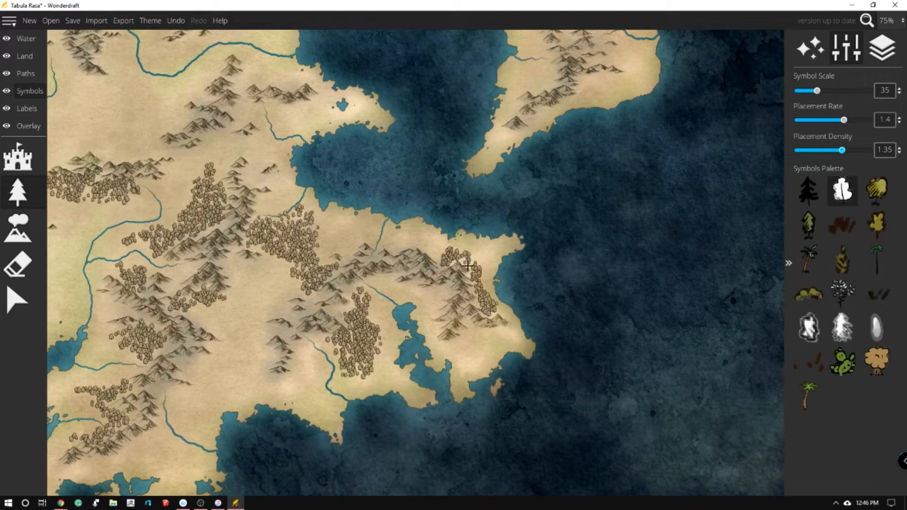
mouse_move(470, 343)
mouse_down()
mouse_move(452, 351)
mouse_move(476, 335)
mouse_move(492, 339)
mouse_move(477, 342)
mouse_move(464, 370)
mouse_move(484, 339)
mouse_up()
Plant forests on the western, southern and northwestern sides of the mountains in the southern half of the eastern island
scroll(651, 36, up, 5)
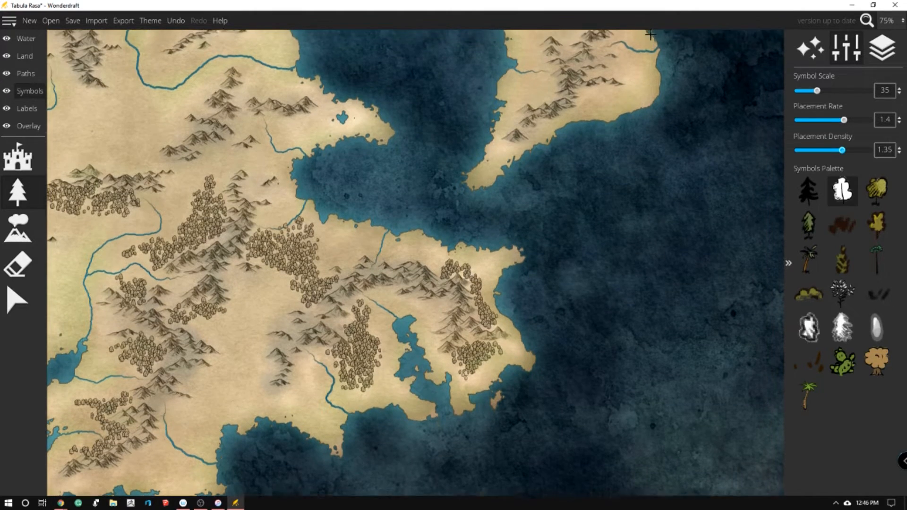
scroll(525, 313, up, 2)
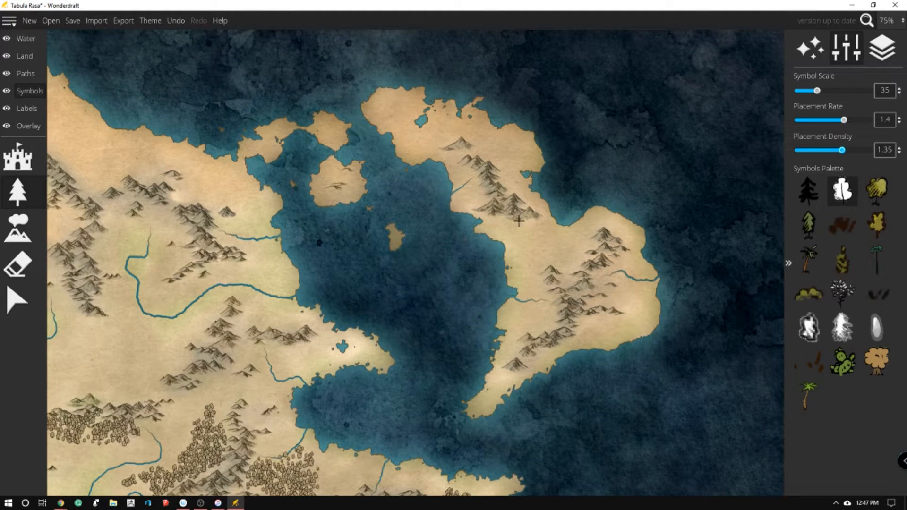
mouse_move(527, 290)
mouse_down()
mouse_move(549, 296)
mouse_move(548, 307)
mouse_move(512, 322)
mouse_move(535, 311)
mouse_move(533, 335)
mouse_move(545, 333)
mouse_move(548, 321)
mouse_move(518, 334)
mouse_move(506, 360)
mouse_move(517, 354)
mouse_move(482, 384)
mouse_move(515, 381)
mouse_move(498, 369)
mouse_move(517, 340)
mouse_move(516, 324)
mouse_move(517, 333)
mouse_move(507, 325)
mouse_move(523, 311)
mouse_move(529, 317)
mouse_move(517, 331)
mouse_move(537, 323)
mouse_move(537, 334)
mouse_move(554, 316)
mouse_move(515, 310)
mouse_up()
key(ctrl+z)
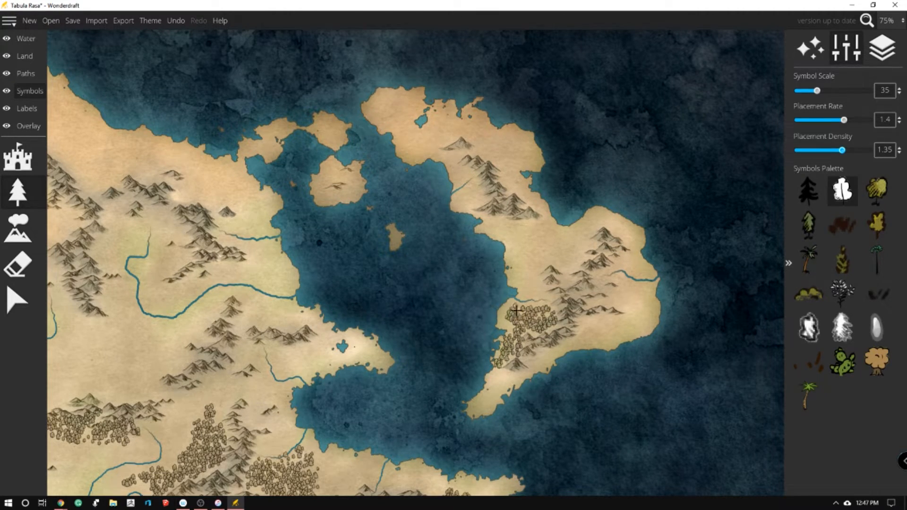
drag(541, 293, 539, 288)
drag(499, 383, 517, 373)
mouse_move(582, 325)
mouse_down()
mouse_move(635, 309)
mouse_move(612, 295)
mouse_move(634, 316)
mouse_move(647, 310)
mouse_move(635, 329)
mouse_move(630, 306)
mouse_move(624, 329)
mouse_move(637, 329)
mouse_move(646, 308)
mouse_up()
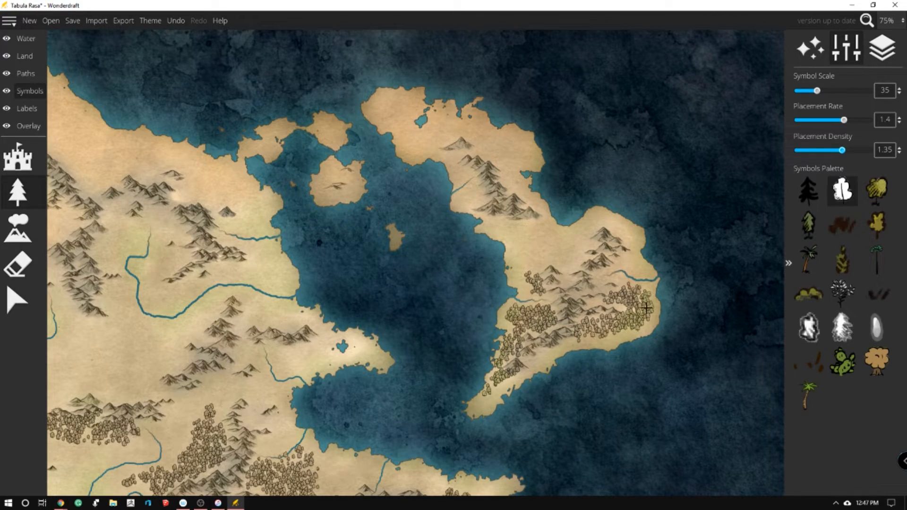
mouse_move(588, 252)
mouse_down()
mouse_move(568, 260)
mouse_move(559, 253)
mouse_move(575, 243)
mouse_move(573, 260)
mouse_move(593, 231)
mouse_move(578, 234)
mouse_move(567, 264)
mouse_move(532, 262)
mouse_move(562, 254)
mouse_move(562, 288)
mouse_up()
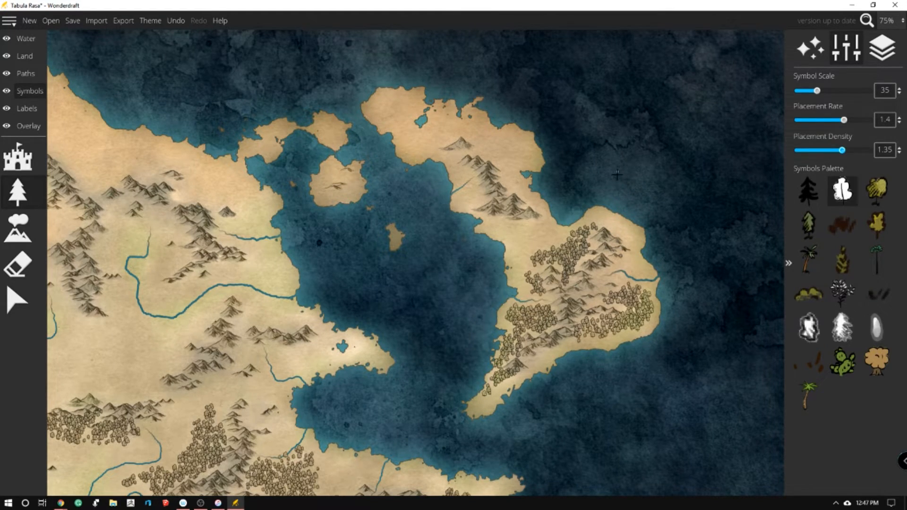
Extend the large central forest northeast towards the coast and fill it southeast with tree placement density at 1.8
scroll(453, 182, down, 5)
scroll(182, 229, up, 3)
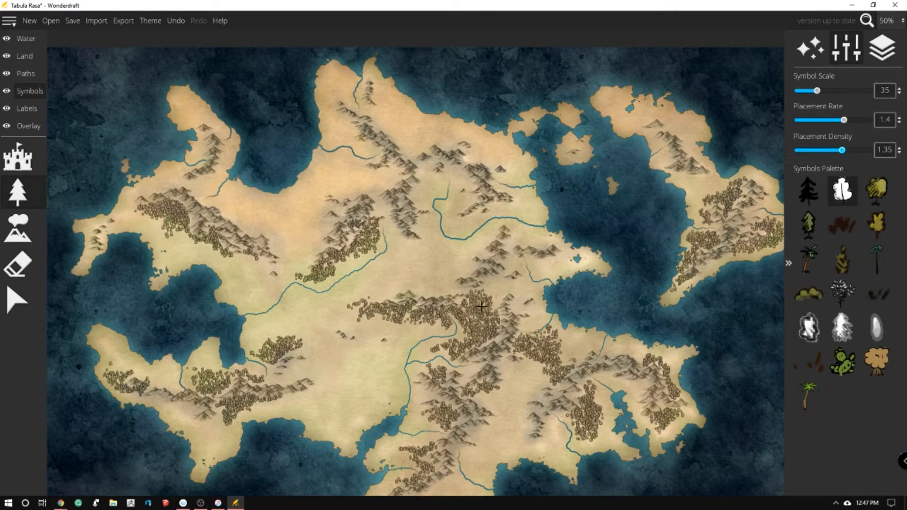
mouse_move(494, 289)
mouse_down()
mouse_move(518, 307)
mouse_move(527, 283)
mouse_move(538, 292)
mouse_move(522, 295)
mouse_move(526, 271)
mouse_move(517, 261)
mouse_move(504, 268)
mouse_move(522, 266)
mouse_move(518, 259)
mouse_move(526, 285)
mouse_up()
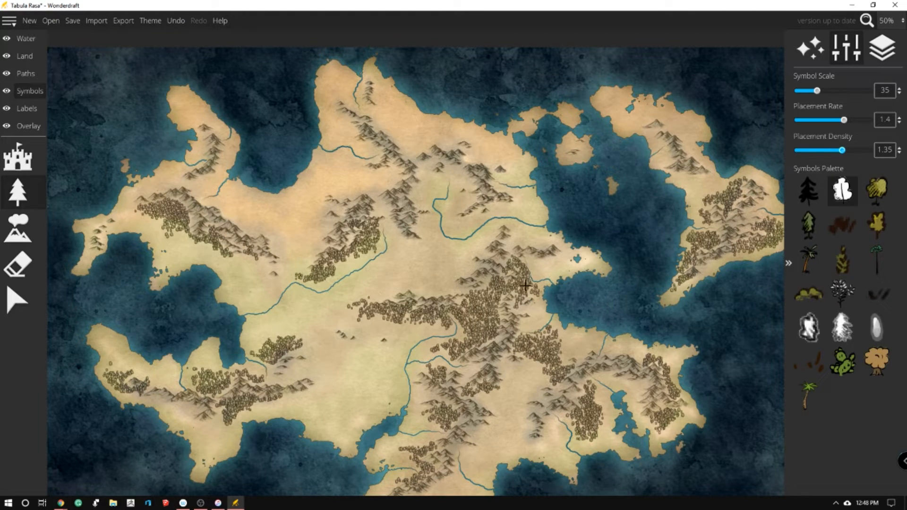
drag(843, 150, 860, 150)
drag(522, 306, 537, 329)
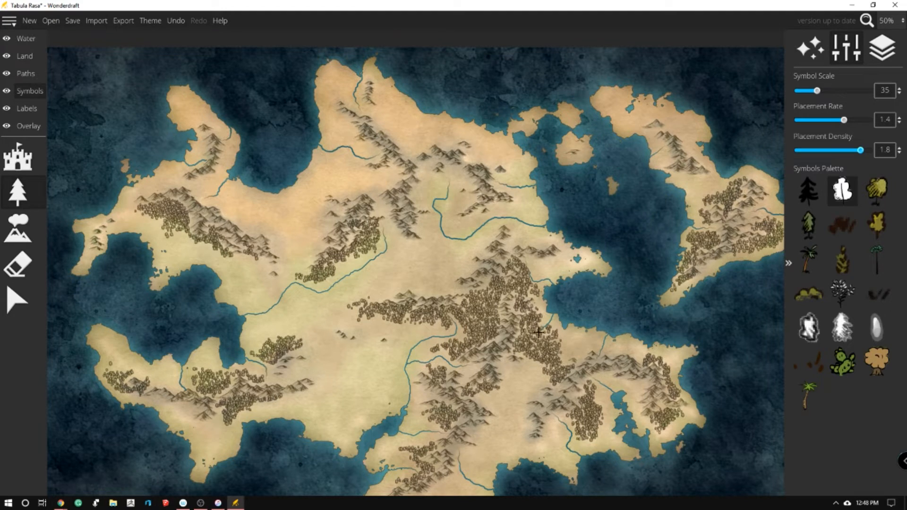
Add a small wood on the plain west of the southern river and thicken the forest below the central range
drag(241, 222, 271, 266)
key(ctrl+z)
mouse_move(383, 394)
mouse_down()
mouse_move(366, 404)
mouse_move(384, 381)
mouse_move(377, 408)
mouse_move(370, 392)
mouse_move(391, 379)
mouse_up()
mouse_move(387, 319)
mouse_down()
mouse_move(358, 303)
mouse_move(368, 324)
mouse_move(397, 312)
mouse_move(396, 344)
mouse_move(427, 319)
mouse_move(421, 330)
mouse_move(432, 332)
mouse_move(443, 321)
mouse_move(441, 330)
mouse_move(474, 318)
mouse_move(468, 333)
mouse_move(424, 351)
mouse_move(443, 344)
mouse_move(451, 357)
mouse_move(447, 343)
mouse_move(471, 315)
mouse_move(473, 327)
mouse_move(457, 316)
mouse_move(473, 308)
mouse_move(433, 333)
mouse_move(421, 329)
mouse_move(451, 322)
mouse_up()
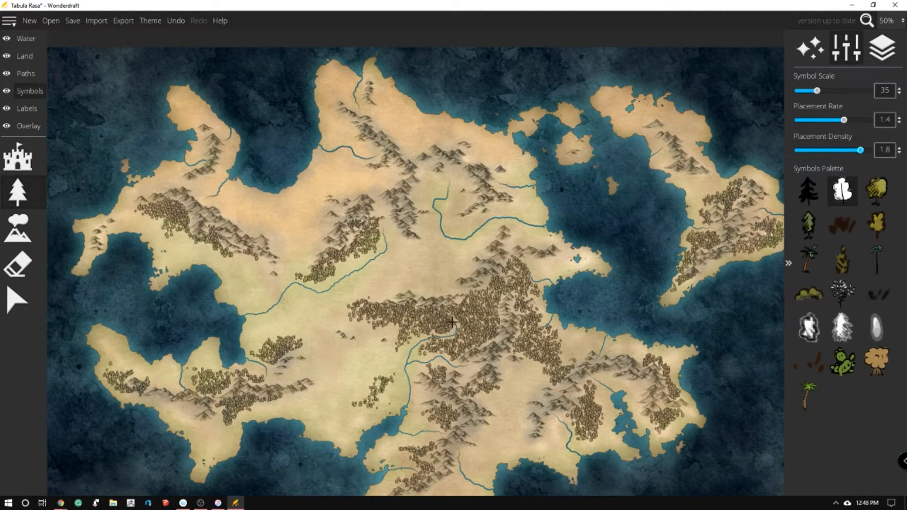
Thicken the southeastern part of the central forest and extend it south along the eastern side of the southern range
mouse_move(507, 384)
mouse_down()
mouse_move(534, 359)
mouse_move(508, 370)
mouse_move(505, 383)
mouse_move(504, 376)
mouse_move(519, 369)
mouse_move(531, 382)
mouse_move(537, 352)
mouse_move(549, 361)
mouse_move(531, 378)
mouse_move(512, 374)
mouse_move(494, 396)
mouse_move(516, 378)
mouse_up()
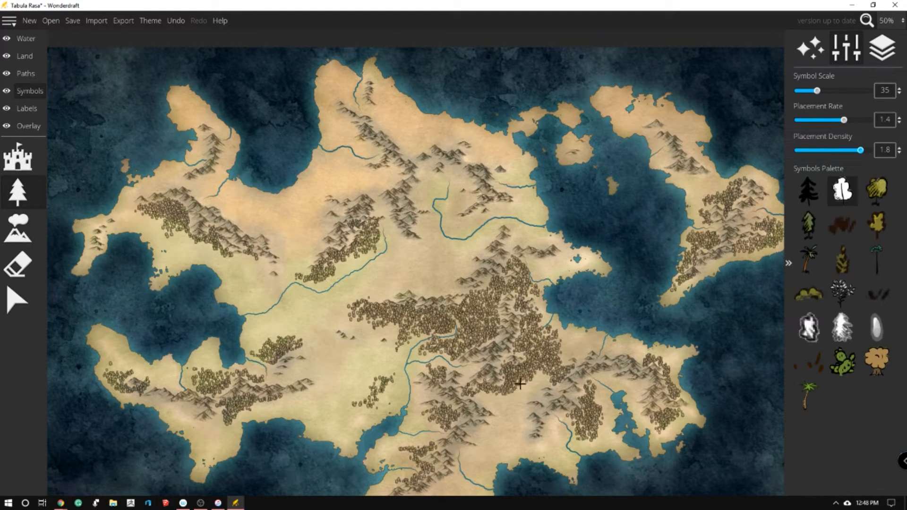
mouse_move(531, 323)
mouse_down()
mouse_move(517, 302)
mouse_move(527, 295)
mouse_up()
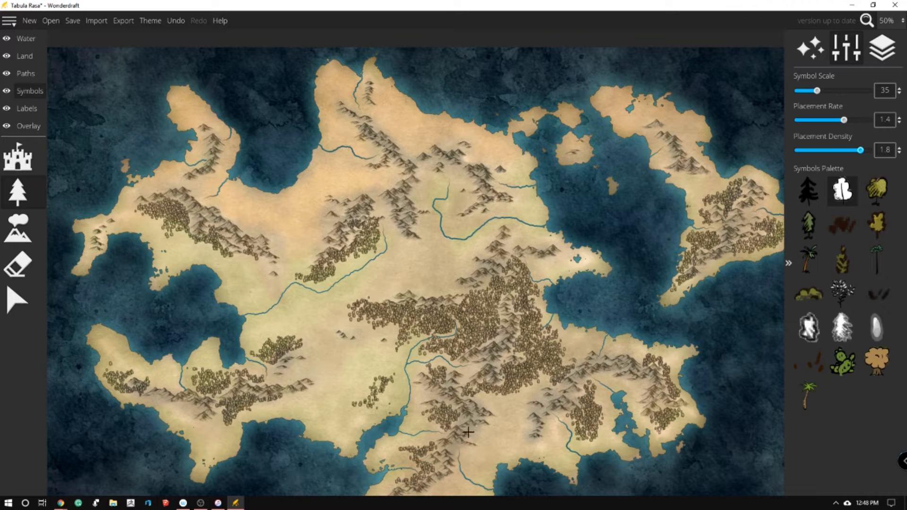
scroll(664, 486, down, 5)
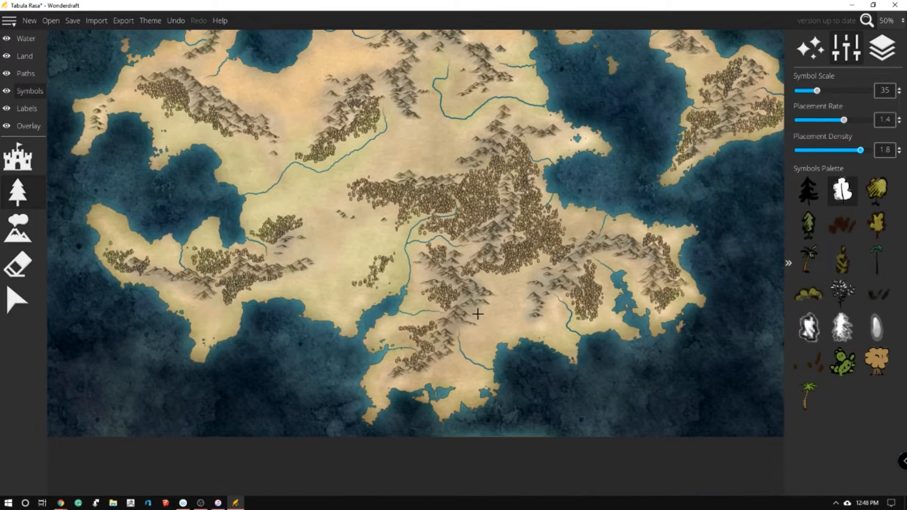
mouse_move(477, 314)
mouse_down()
mouse_move(475, 337)
mouse_move(467, 332)
mouse_move(470, 344)
mouse_move(488, 320)
mouse_move(477, 317)
mouse_move(504, 294)
mouse_move(482, 269)
mouse_move(487, 286)
mouse_move(511, 276)
mouse_up()
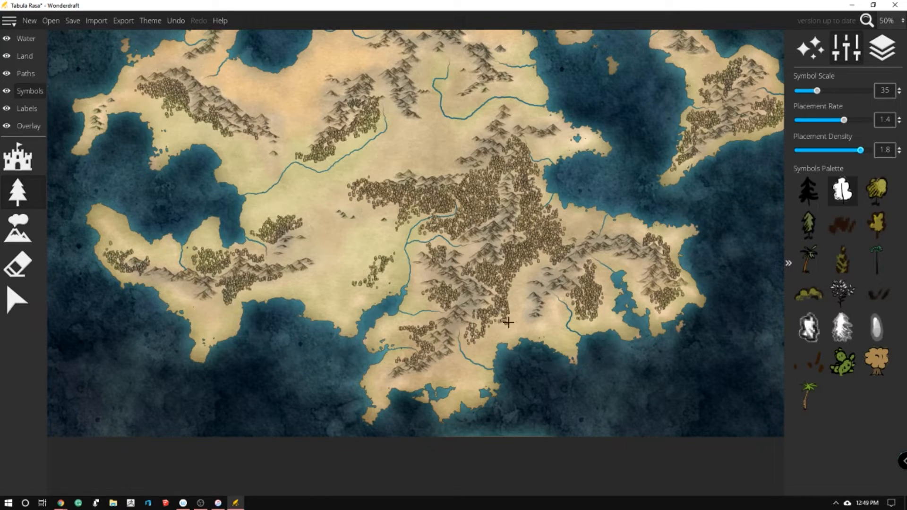
mouse_move(468, 336)
mouse_down()
mouse_move(469, 348)
mouse_move(492, 326)
mouse_up()
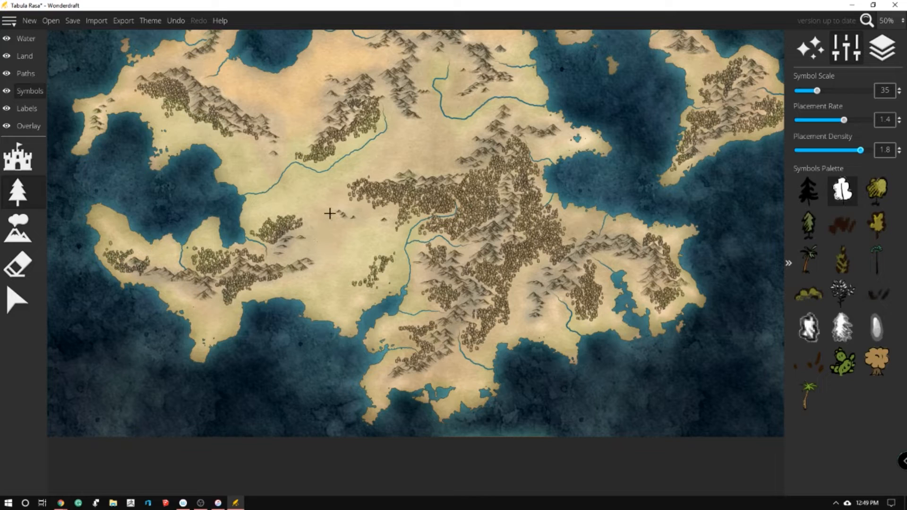
Plant woods around the plain's small hills, the northeastern range, the southern peninsula's tip and the plain's southern coast
mouse_move(356, 229)
mouse_down()
mouse_move(343, 238)
mouse_move(340, 227)
mouse_move(357, 231)
mouse_up()
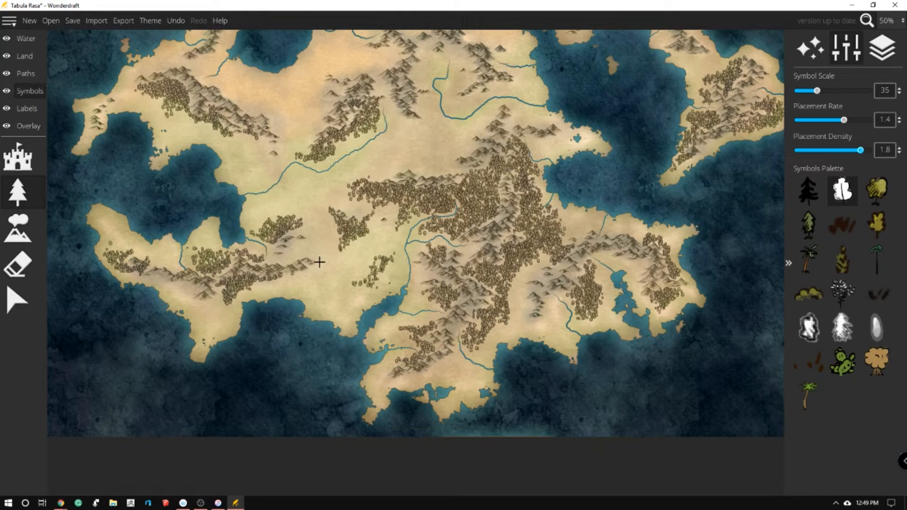
mouse_move(470, 152)
mouse_down()
mouse_move(479, 132)
mouse_move(451, 151)
mouse_move(455, 166)
mouse_move(437, 156)
mouse_move(434, 175)
mouse_move(461, 171)
mouse_move(453, 161)
mouse_move(472, 144)
mouse_move(452, 138)
mouse_move(487, 119)
mouse_move(479, 138)
mouse_up()
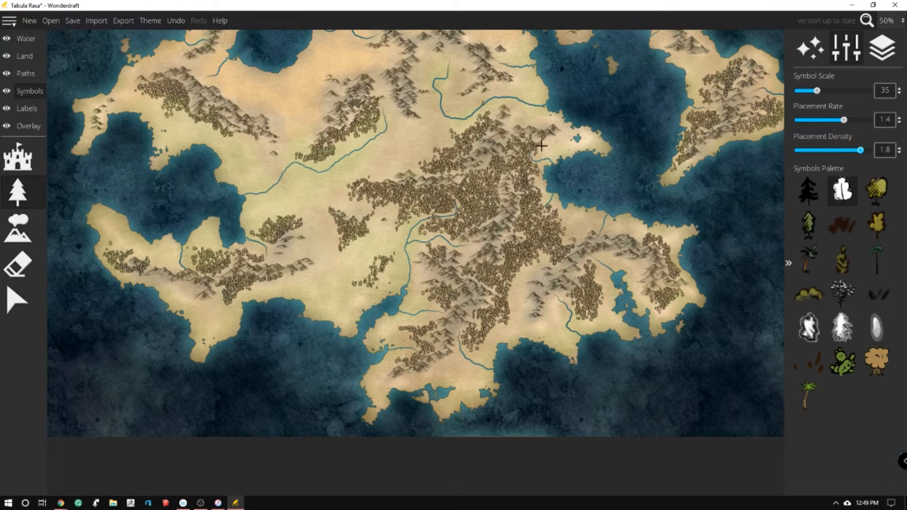
mouse_move(551, 142)
mouse_down()
mouse_move(550, 153)
mouse_move(542, 136)
mouse_move(506, 127)
mouse_move(525, 126)
mouse_up()
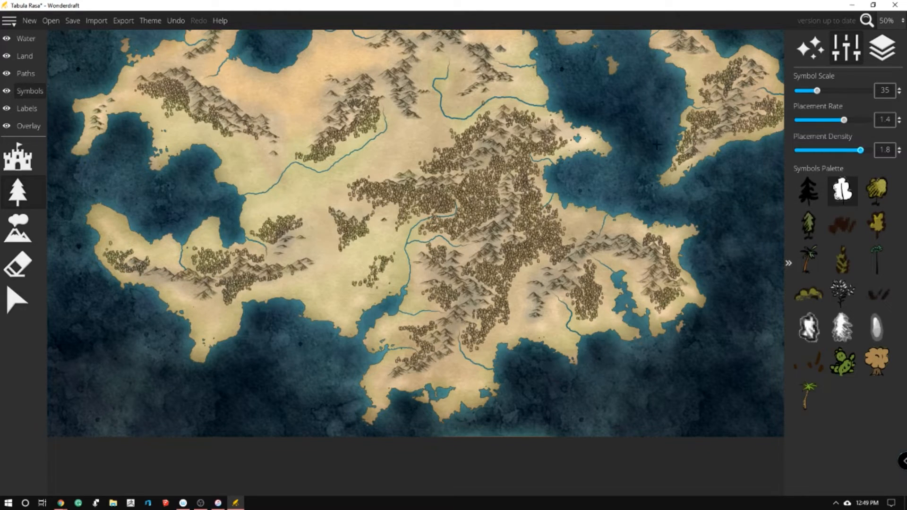
mouse_move(449, 400)
mouse_down()
mouse_move(466, 390)
mouse_move(473, 398)
mouse_move(471, 371)
mouse_move(458, 382)
mouse_move(483, 378)
mouse_up()
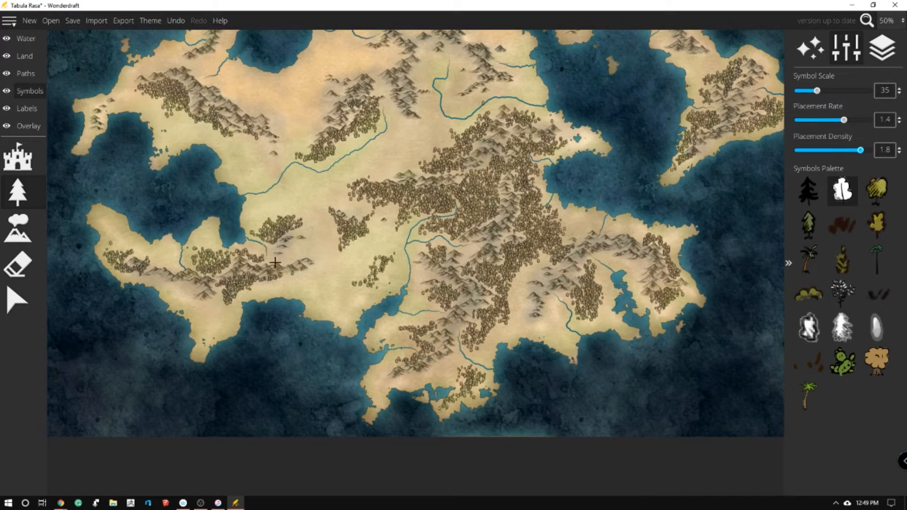
mouse_move(308, 307)
mouse_down()
mouse_move(328, 312)
mouse_move(312, 288)
mouse_move(333, 310)
mouse_up()
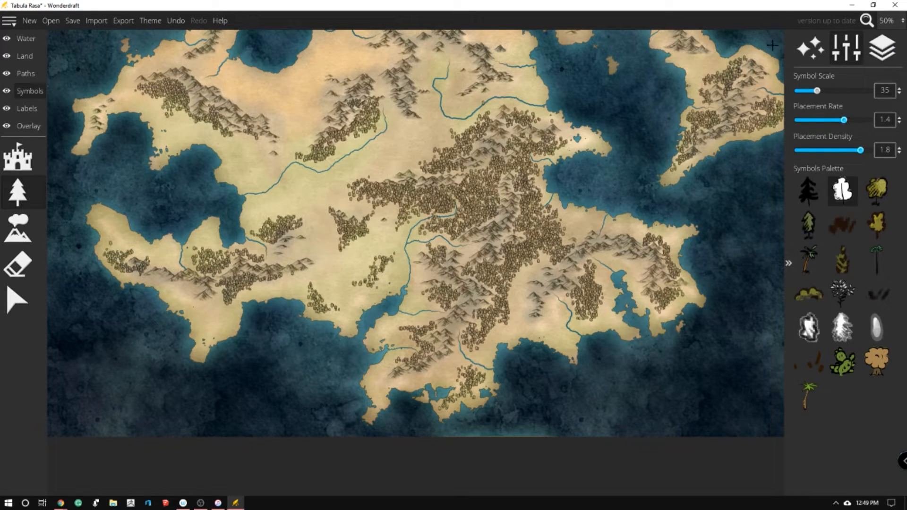
Brush a green ground colour patch onto the central forest's eastern edge and soften it with the olive colour
click(30, 51)
click(17, 335)
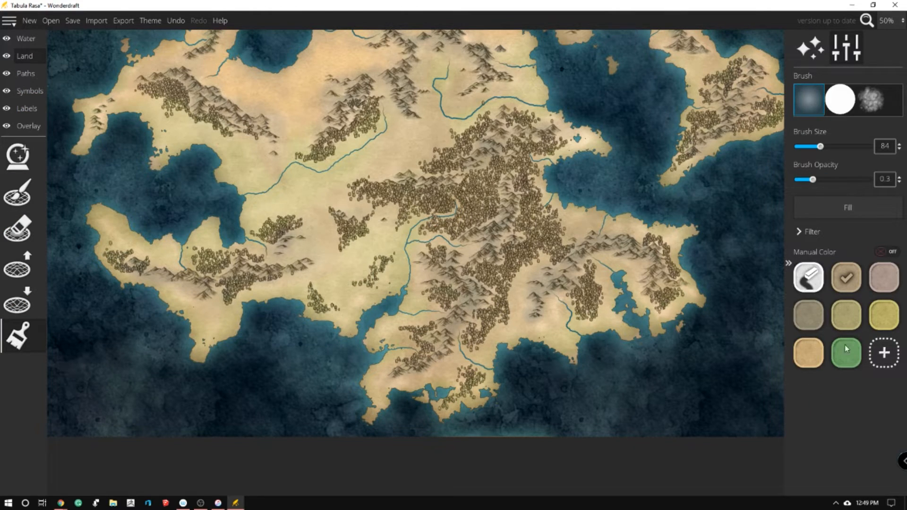
click(846, 315)
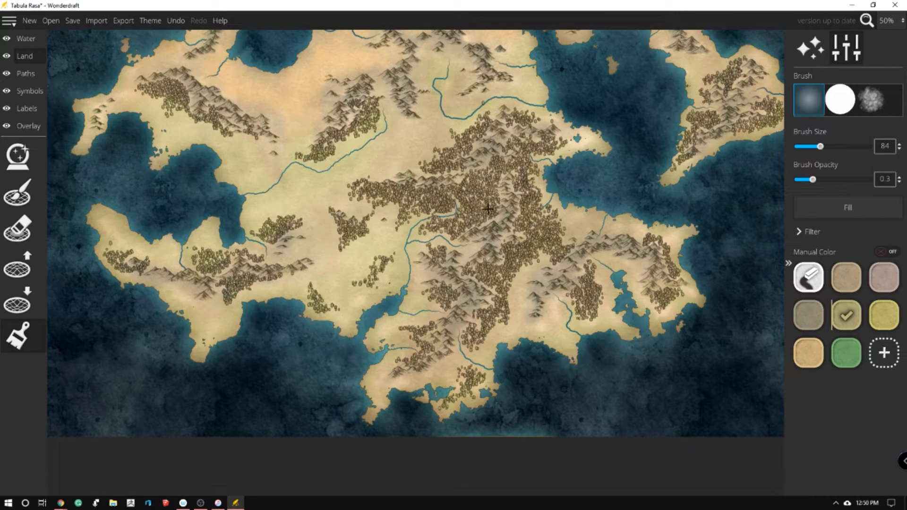
click(841, 352)
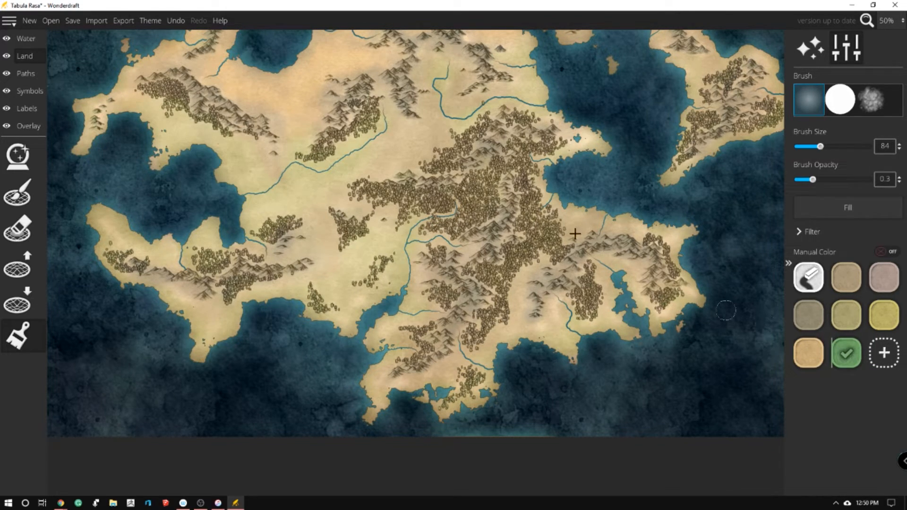
click(550, 234)
click(846, 315)
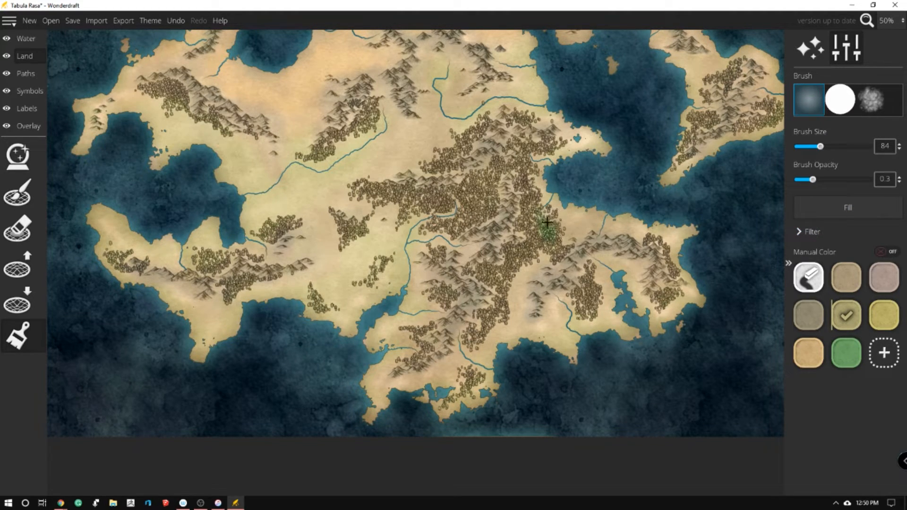
mouse_move(542, 233)
mouse_down()
mouse_move(553, 237)
mouse_move(533, 240)
mouse_move(566, 237)
mouse_up()
Tint the central, southern, southeastern and eastern island forests green with the ground brush at opacity 0.1
click(846, 353)
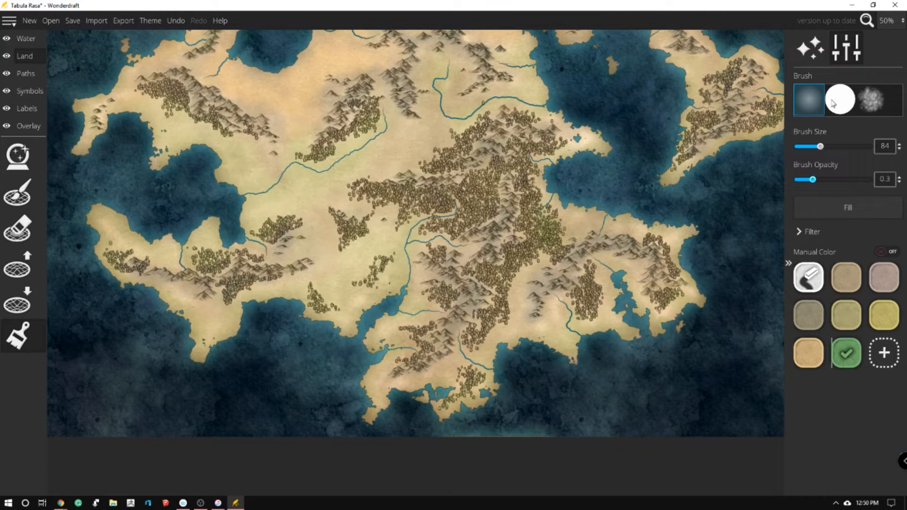
drag(812, 180, 796, 180)
mouse_move(492, 279)
mouse_down()
mouse_move(499, 275)
mouse_move(501, 285)
mouse_move(502, 275)
mouse_up()
mouse_move(595, 286)
mouse_down()
mouse_move(593, 299)
mouse_move(592, 272)
mouse_move(591, 283)
mouse_up()
mouse_move(666, 310)
mouse_down()
mouse_move(677, 290)
mouse_move(658, 308)
mouse_up()
mouse_move(484, 180)
mouse_down()
mouse_move(476, 214)
mouse_move(487, 184)
mouse_move(433, 201)
mouse_up()
drag(777, 121, 753, 120)
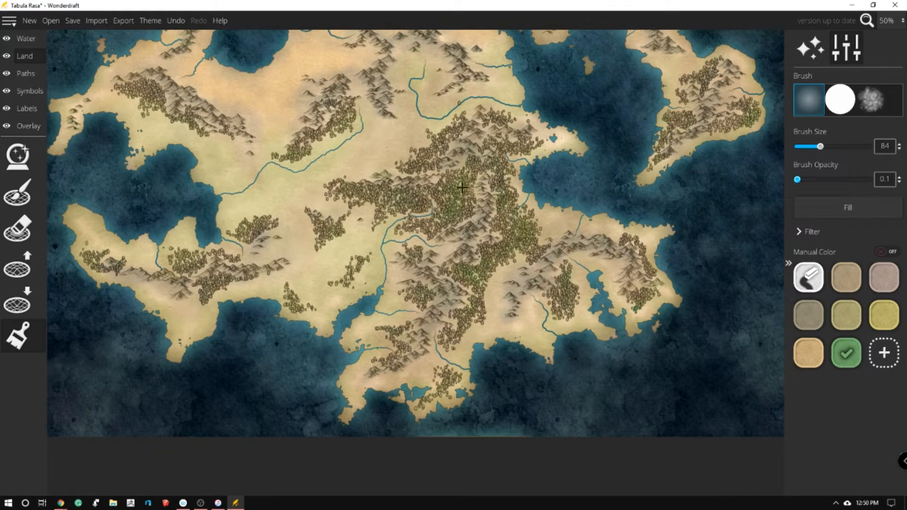
Tint the forests in the northwest and southwest of the continent with the same green ground colour
mouse_move(145, 79)
mouse_down()
mouse_move(156, 95)
mouse_move(144, 83)
mouse_move(171, 74)
mouse_up()
mouse_move(202, 300)
mouse_down()
mouse_move(222, 281)
mouse_move(218, 295)
mouse_move(238, 285)
mouse_move(181, 267)
mouse_up()
drag(229, 249, 257, 225)
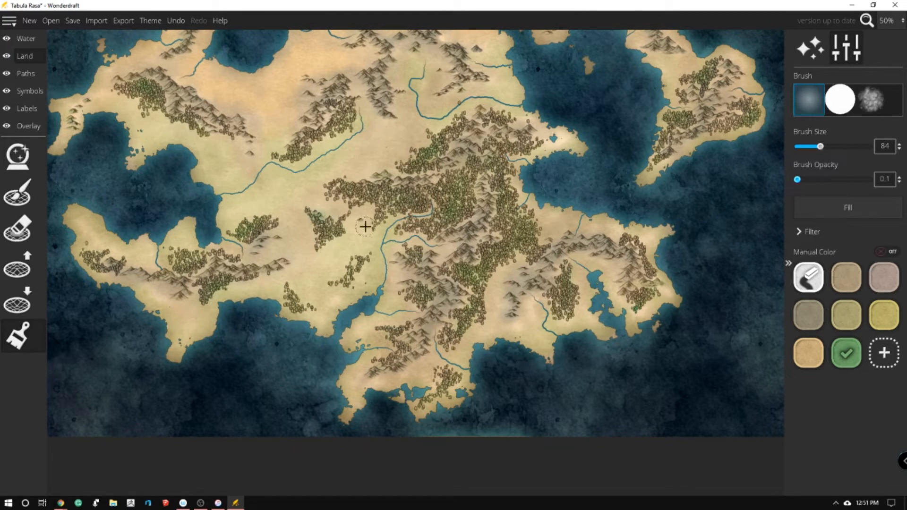
click(846, 316)
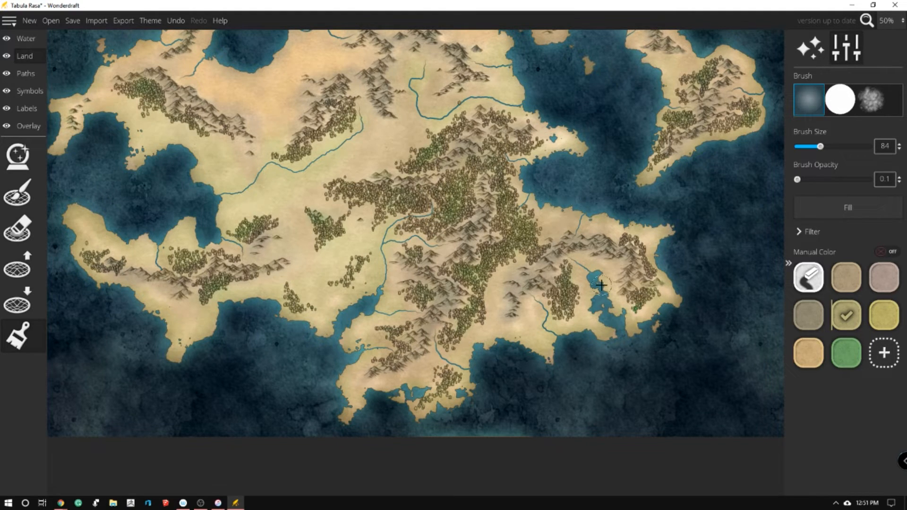
scroll(453, 95, up, 1)
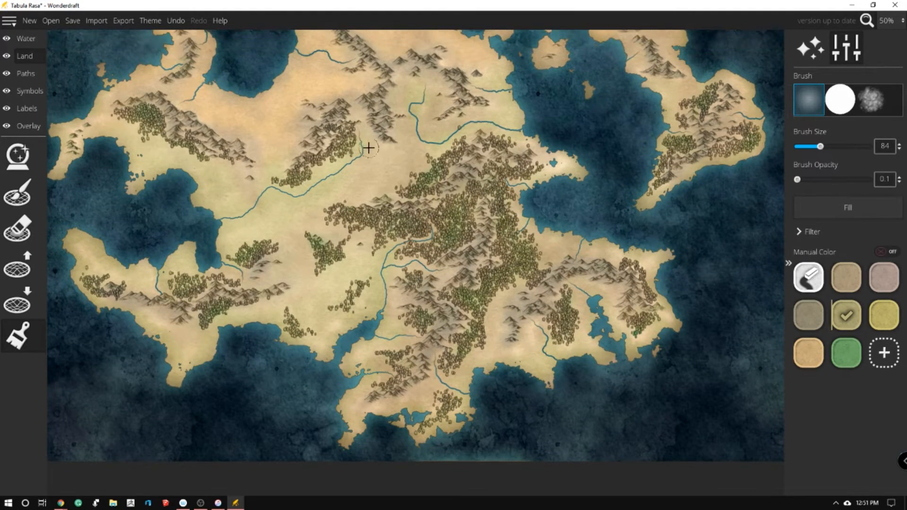
scroll(424, 43, up, 3)
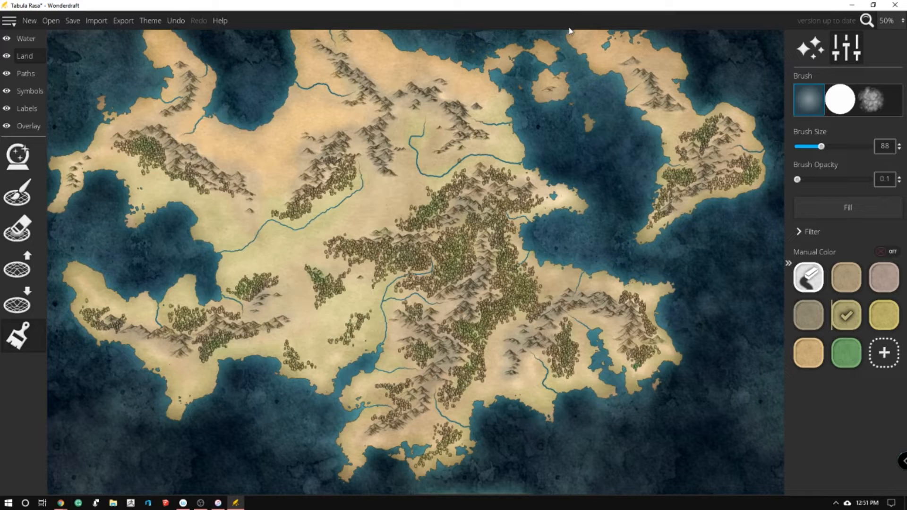
scroll(569, 30, up, 3)
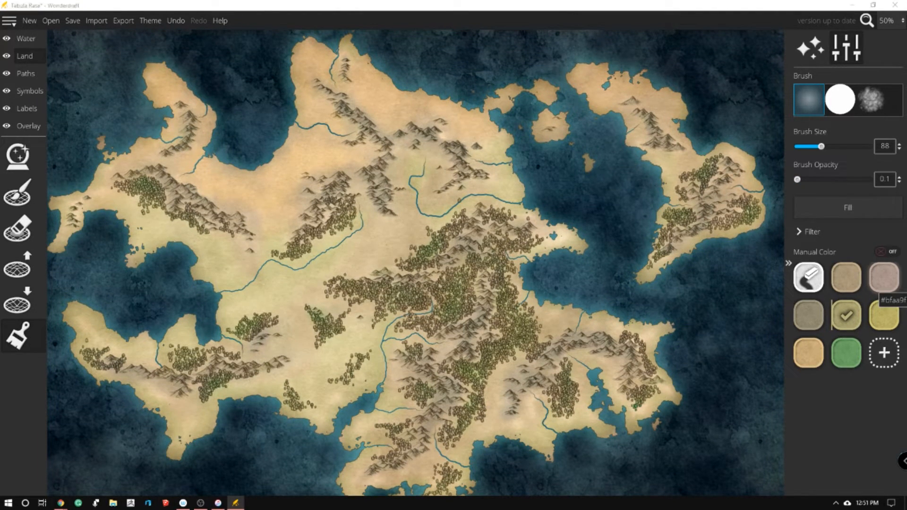
Switch to the browser stopwatch and note the elapsed time in a new Notepad document
drag(906, 46, 737, 33)
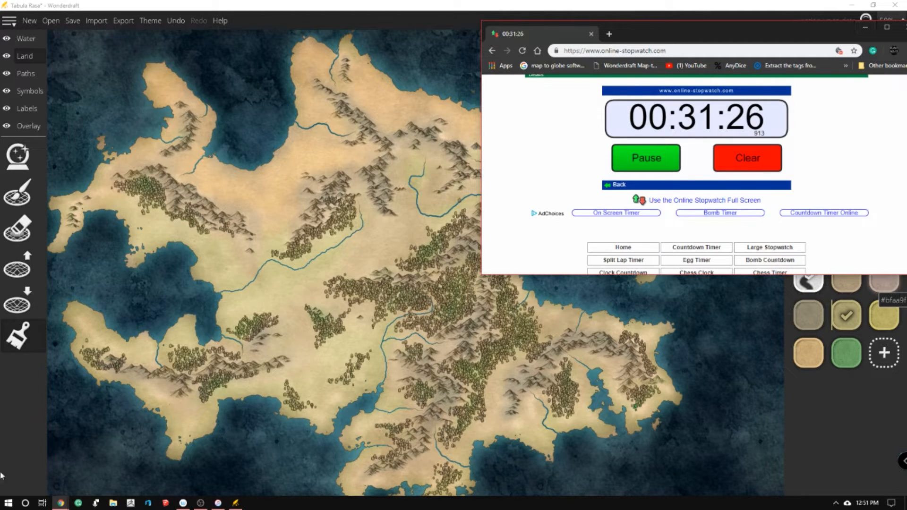
click(8, 502)
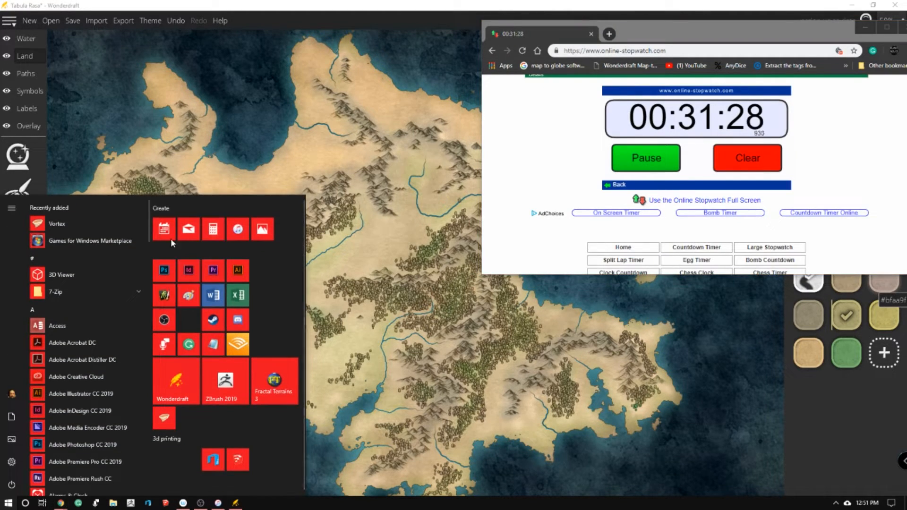
click(213, 344)
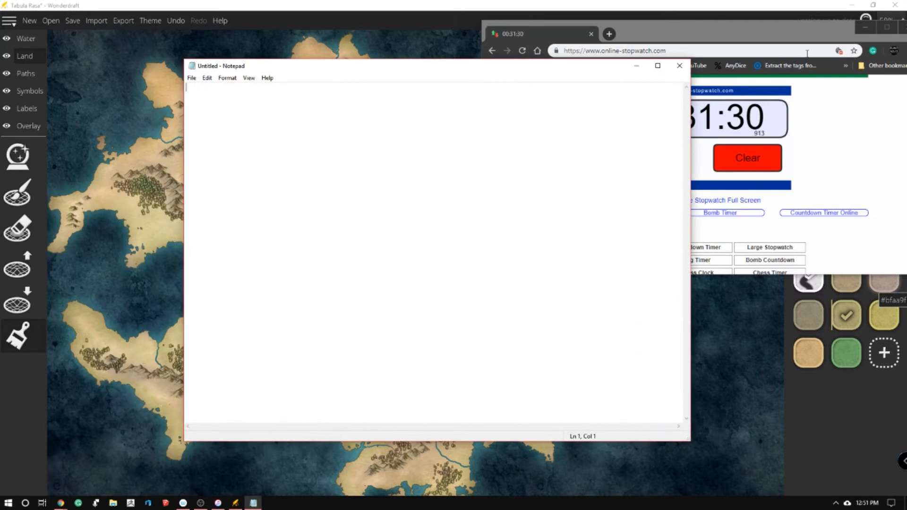
text(30)
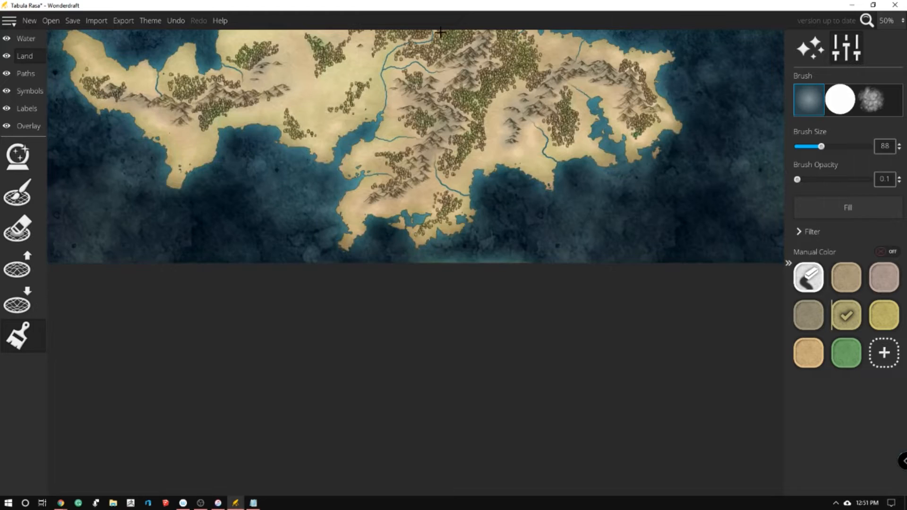
Start the compass line tool in Wonderdraft's water layer and set its colour to semi-transparent white with alpha 127.5
key(Up)
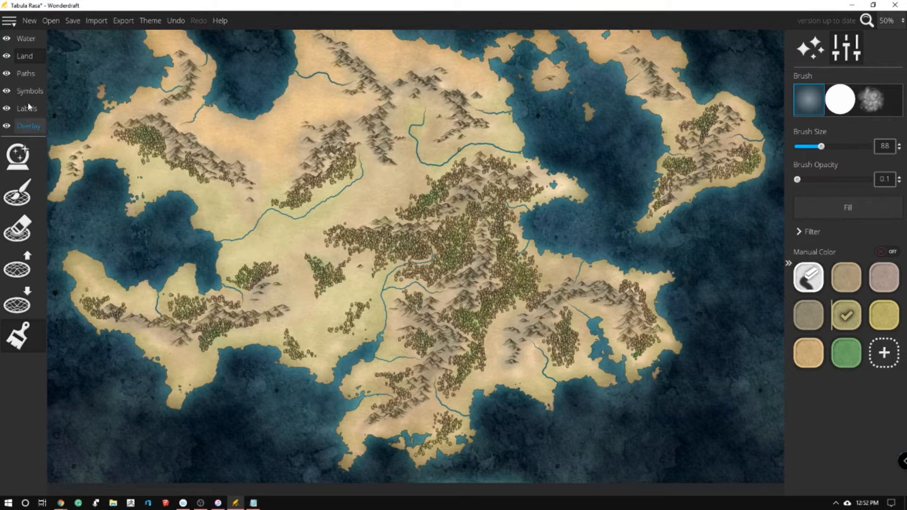
click(26, 39)
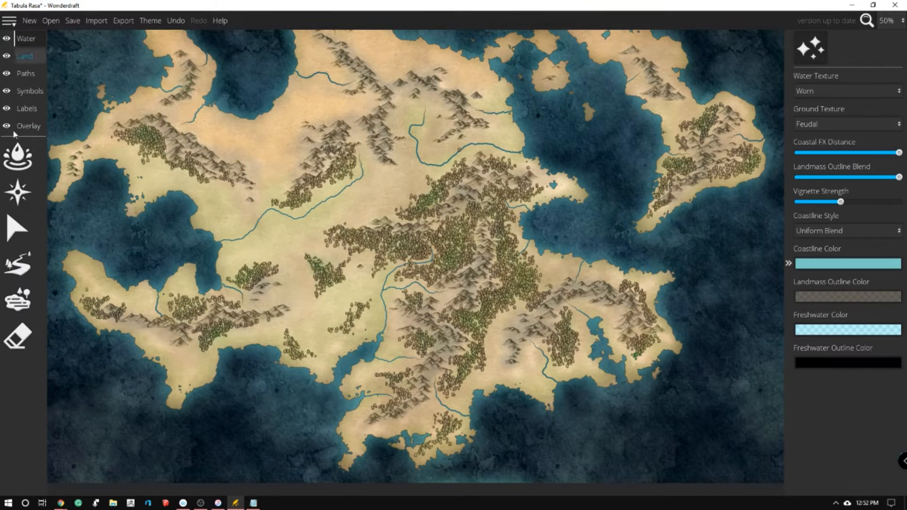
click(18, 198)
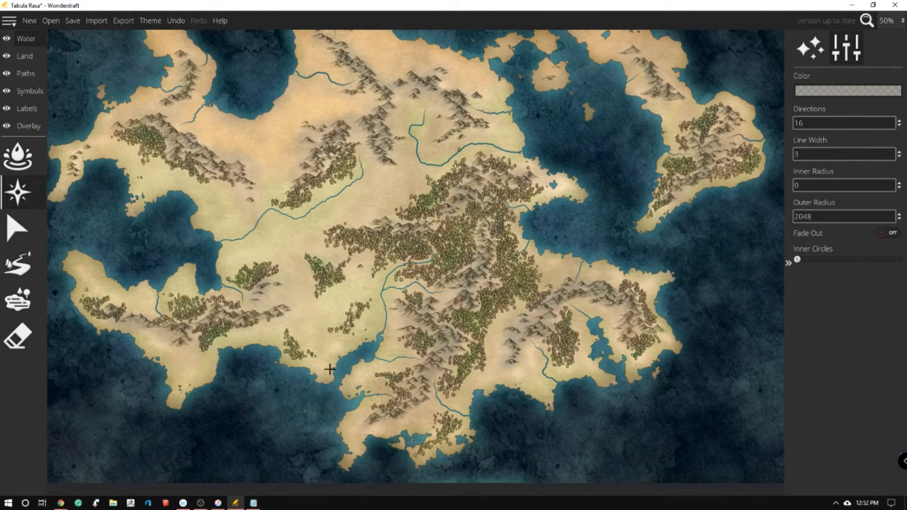
scroll(498, 259, down, 1)
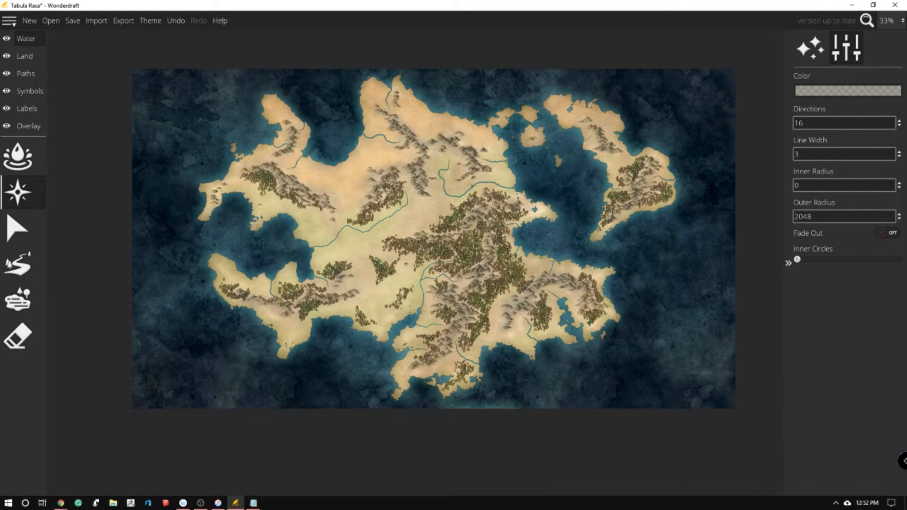
click(876, 89)
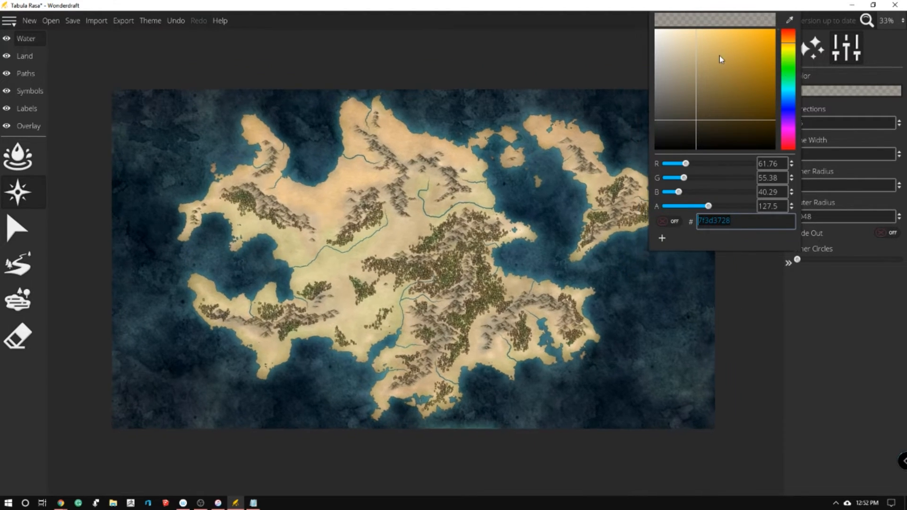
drag(718, 61, 653, 27)
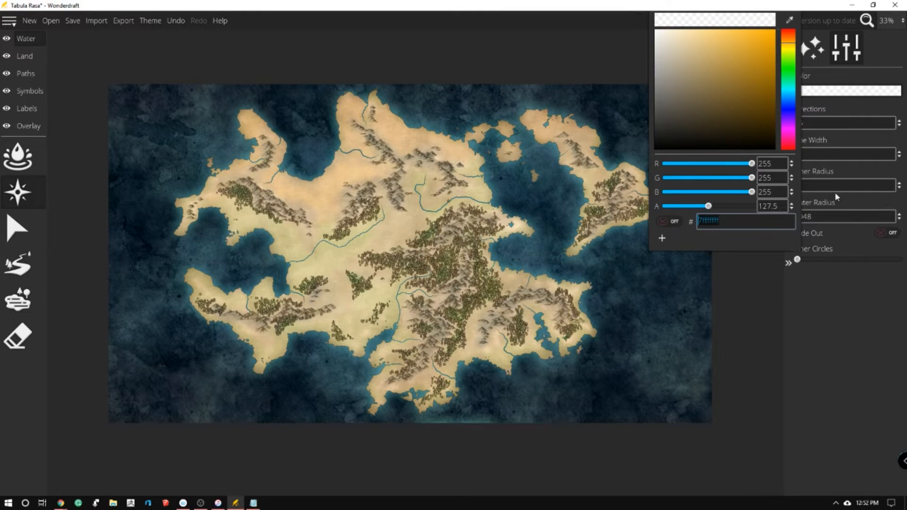
drag(694, 58, 623, 13)
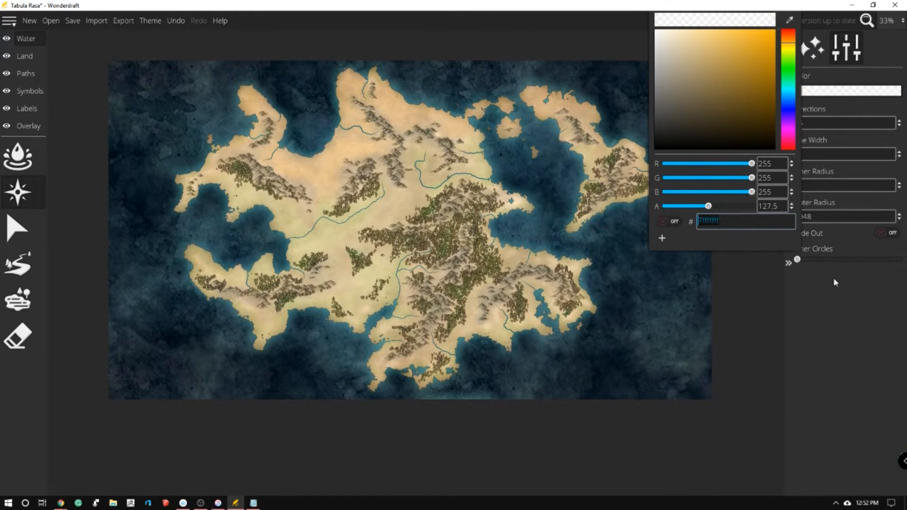
Set the line width to 8 and the outer radius to 3000, and place the compass lines in the western bay
click(834, 57)
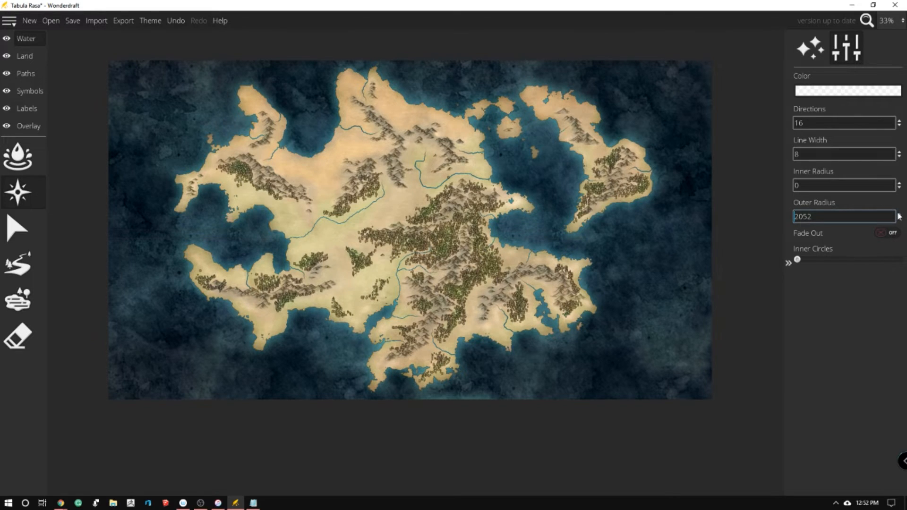
double_click(825, 213)
text(3000)
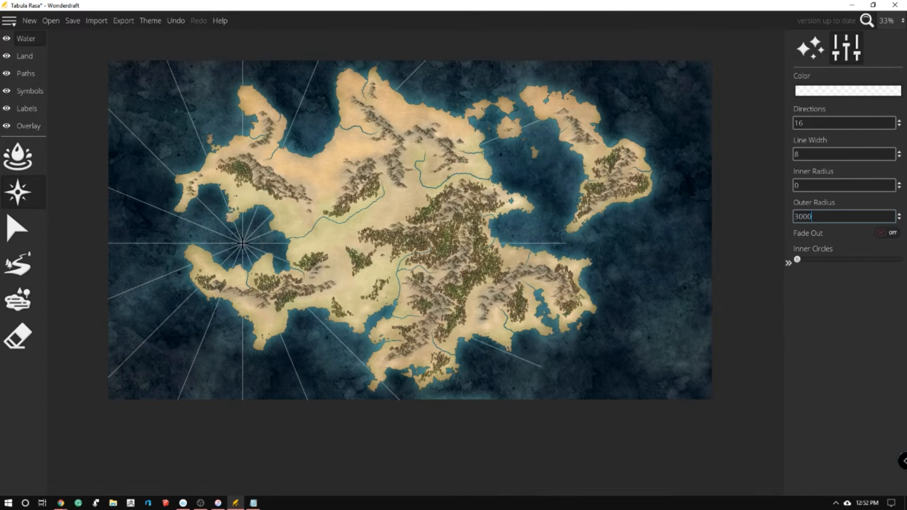
click(268, 242)
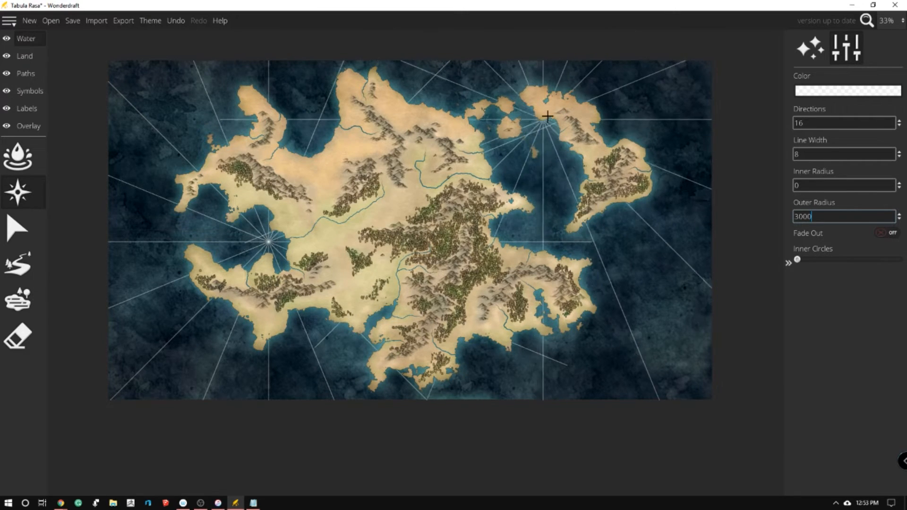
key(BackSpace)
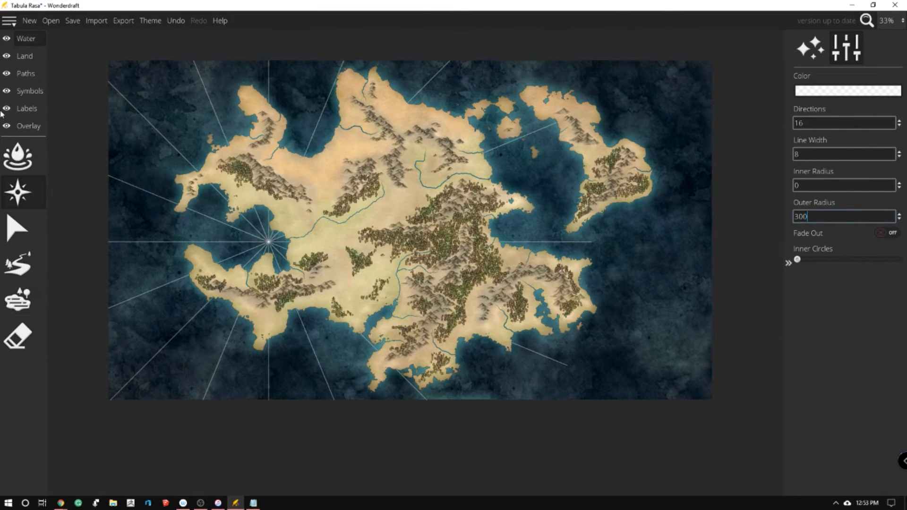
Select the compass lines centred in the western bay and delete them
click(18, 336)
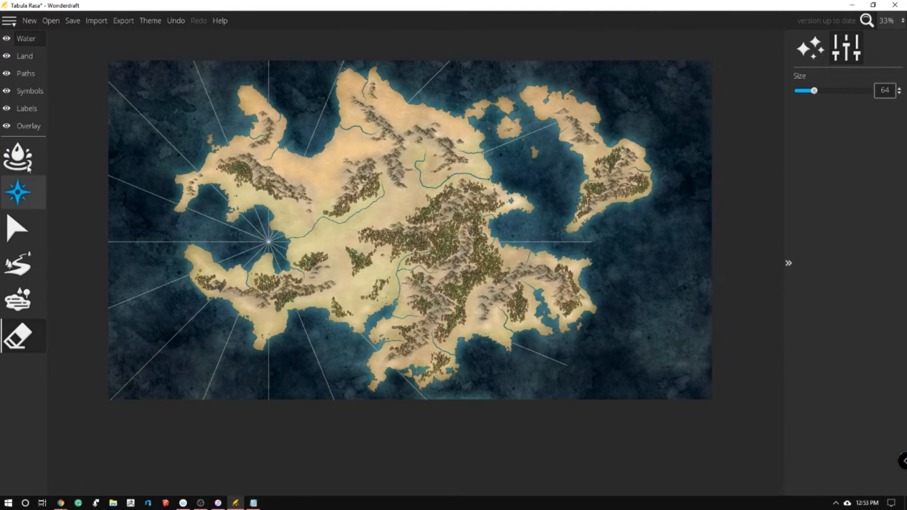
click(12, 236)
click(268, 242)
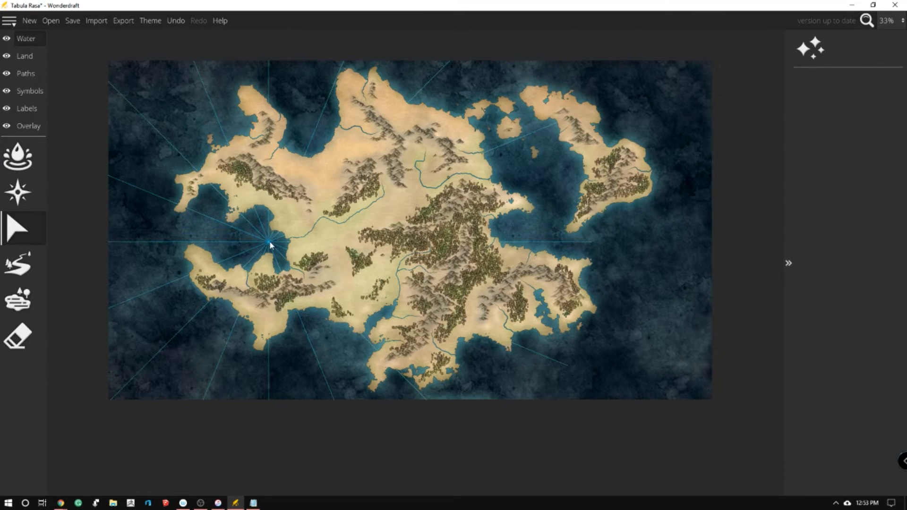
click(848, 281)
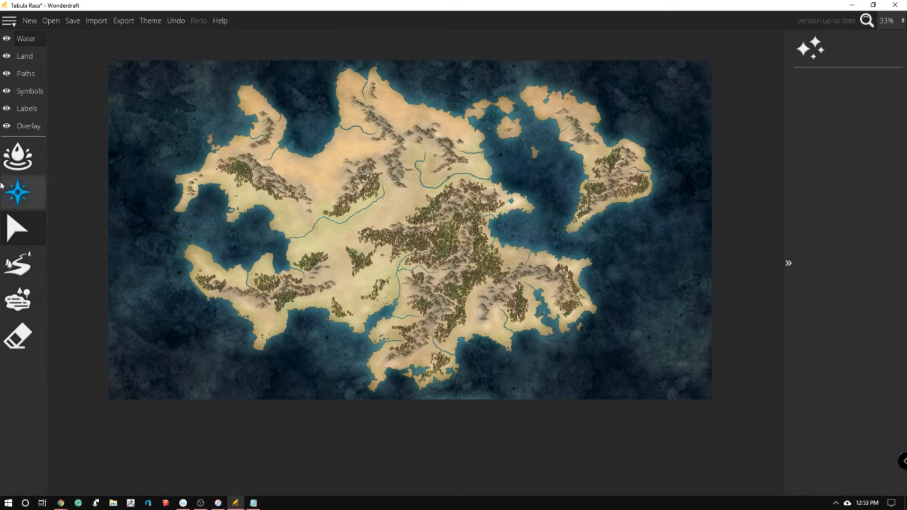
Try placing 16-direction compass lines with an outer radius of 2054 over the northwest, the south coast and the eastern island
click(28, 179)
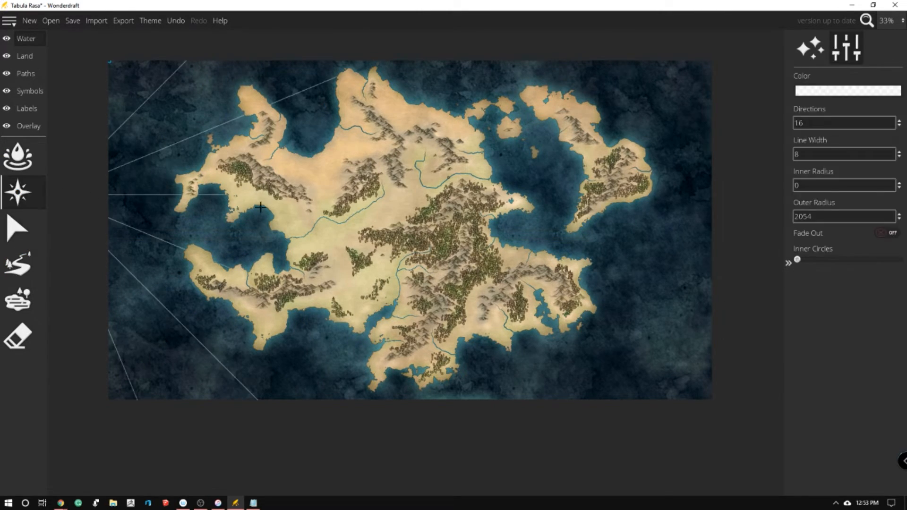
click(251, 172)
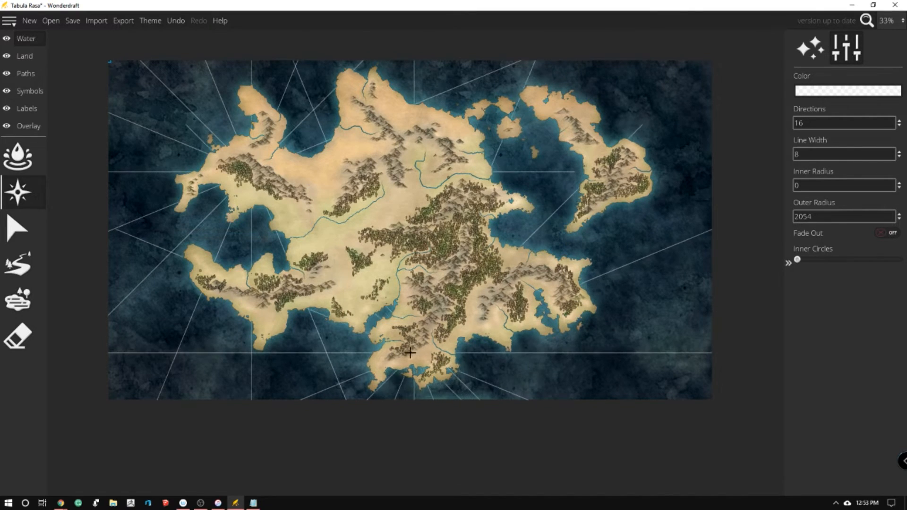
click(392, 351)
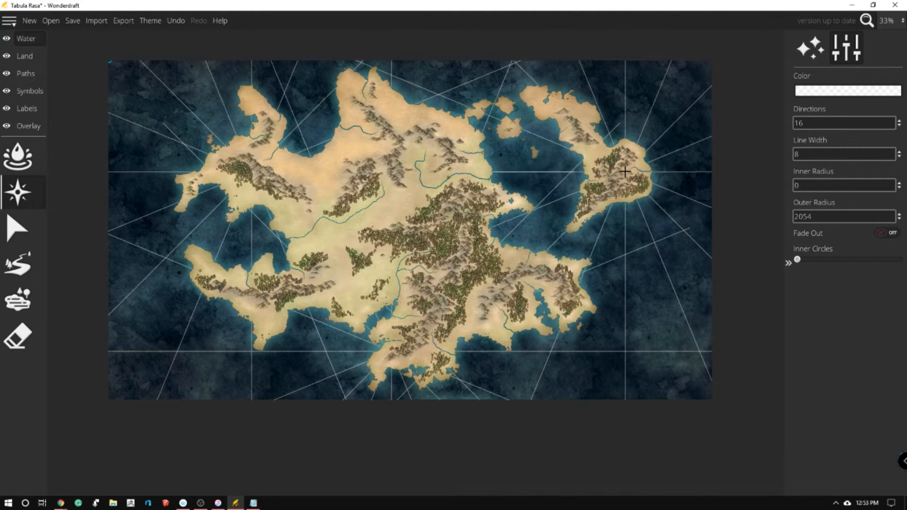
key(ctrl+z)
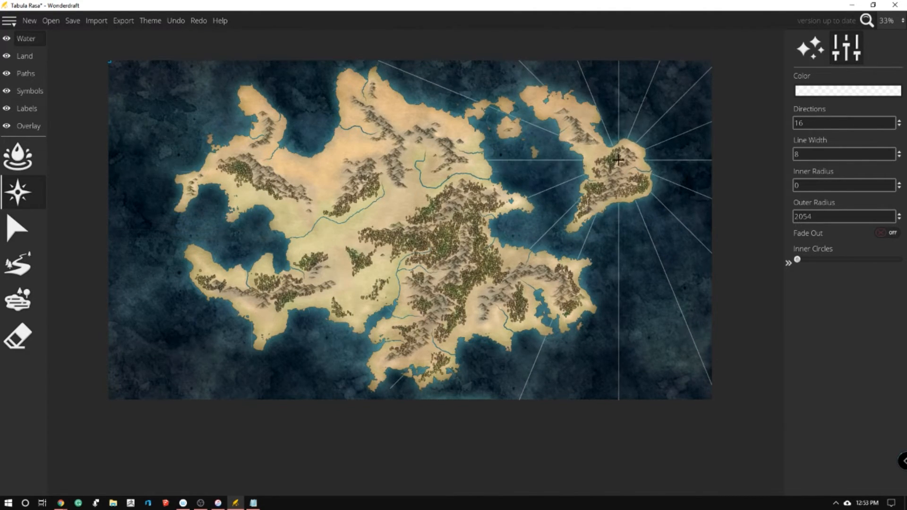
click(616, 174)
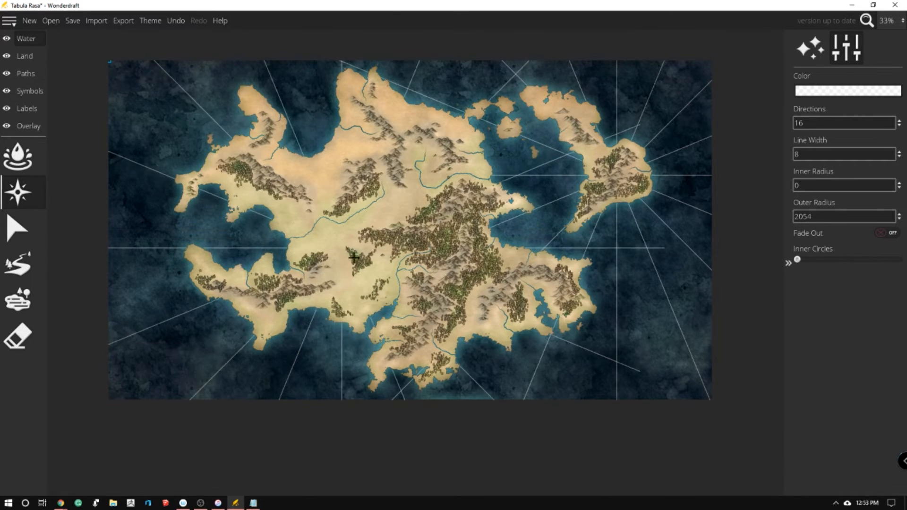
key(ctrl+z)
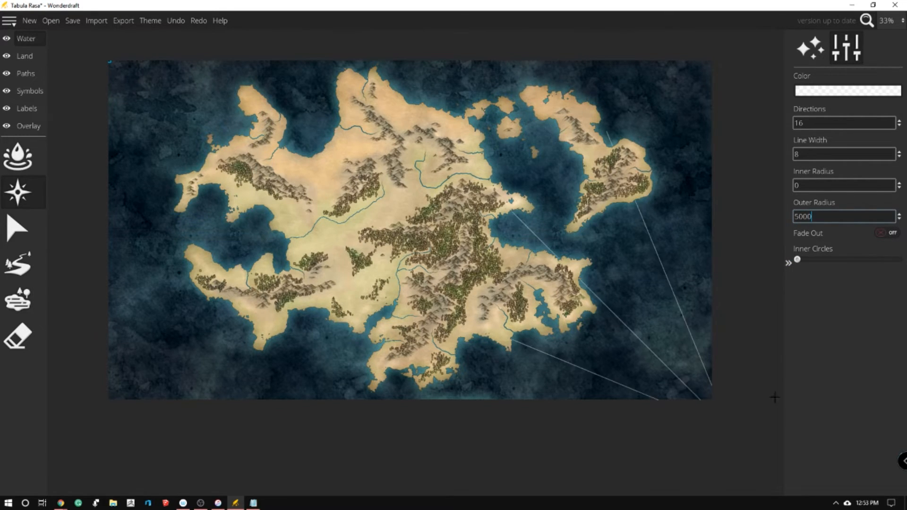
Set the compass lines' outer radius to 5000, enable fade-out and try a placement in the strait west of the eastern island
click(880, 234)
click(551, 175)
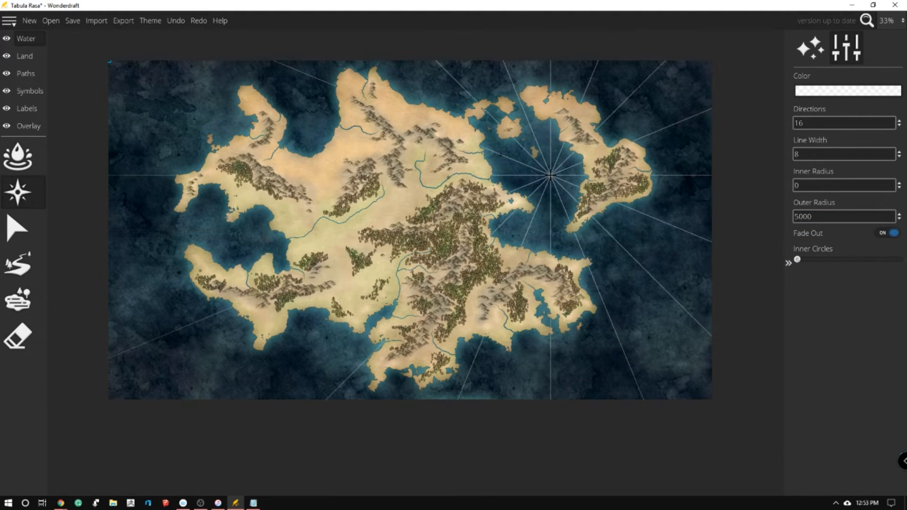
click(547, 184)
click(252, 238)
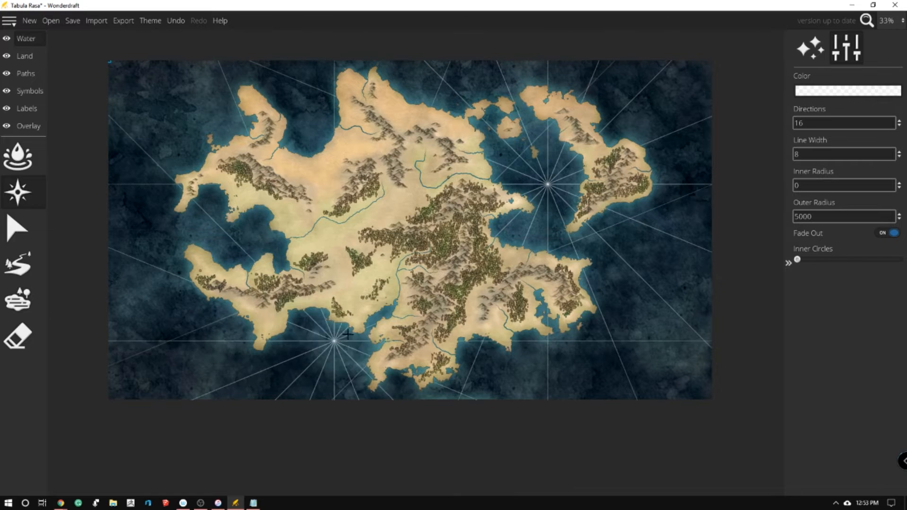
key(ctrl+z)
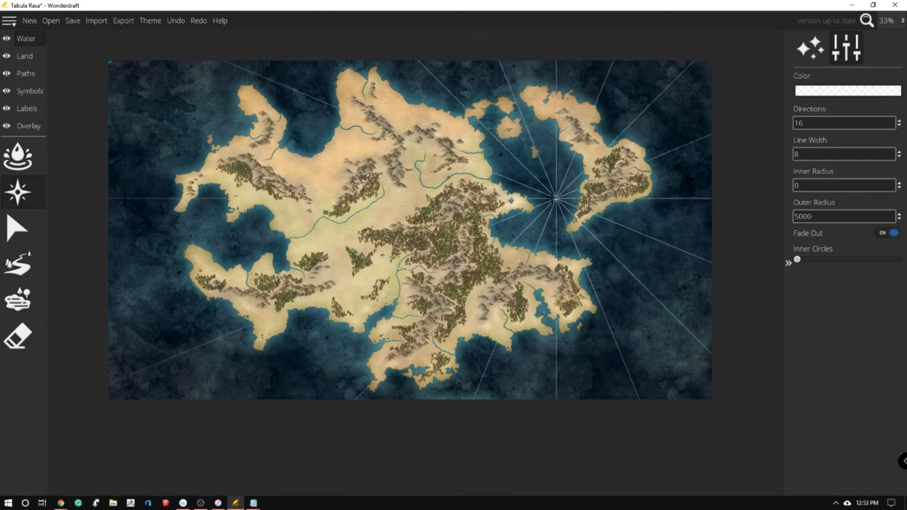
Place fading compass lines on the eastern island's west coast, in the inner western bay and at the southern inlet
click(581, 169)
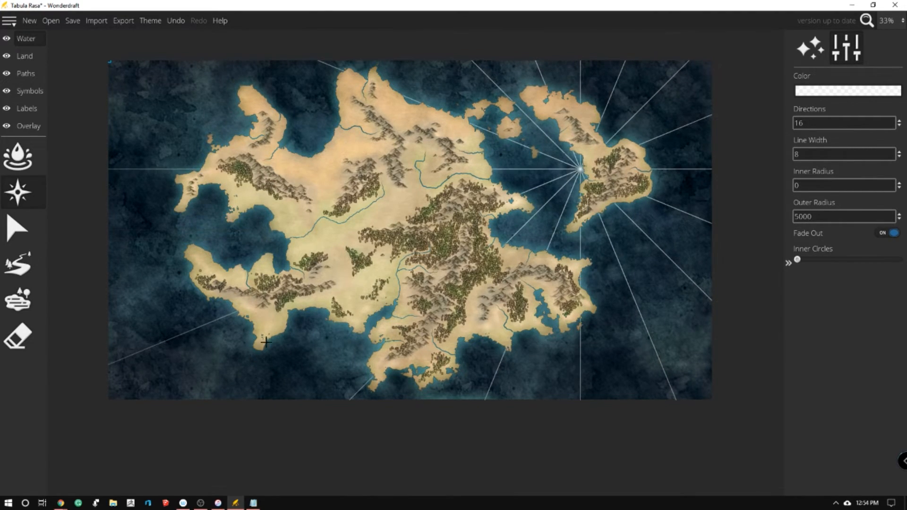
click(266, 234)
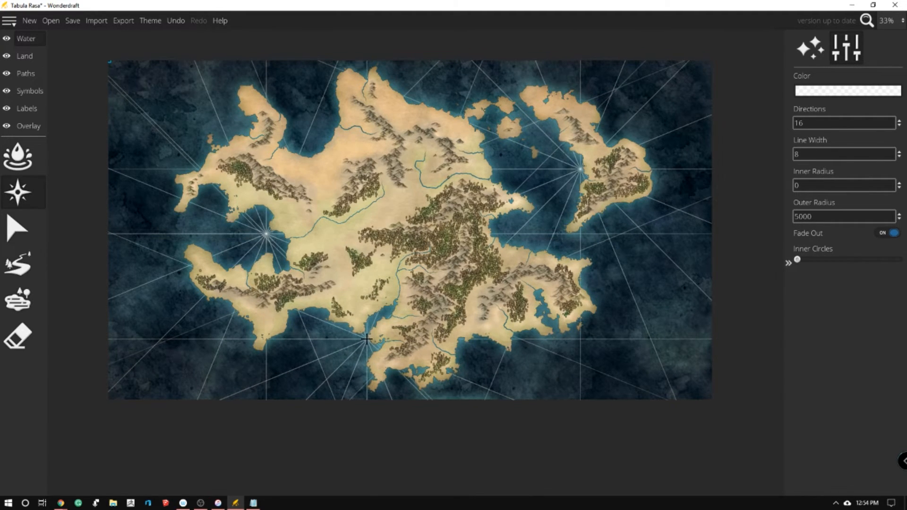
drag(181, 151, 184, 144)
key(w)
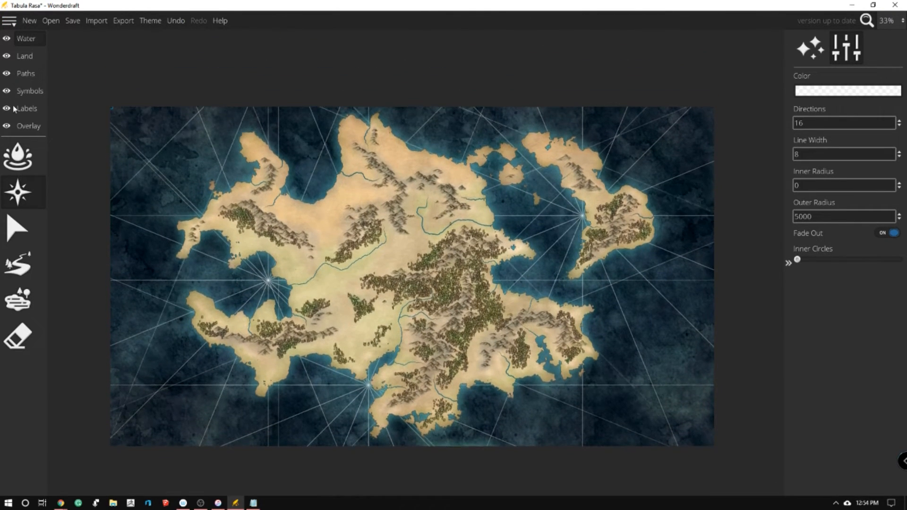
Enable a map frame in the overlay layer with the dark brown burnt-edge style and set its scale to 1.33
click(34, 129)
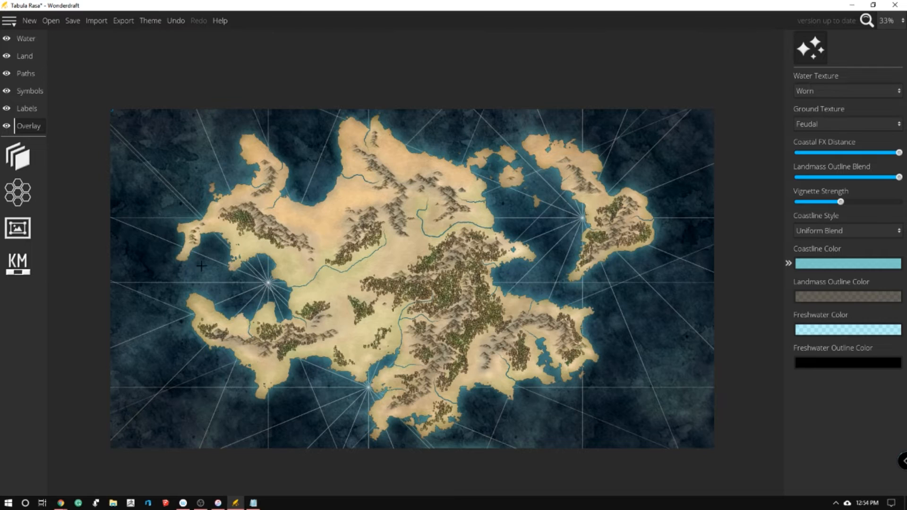
click(13, 234)
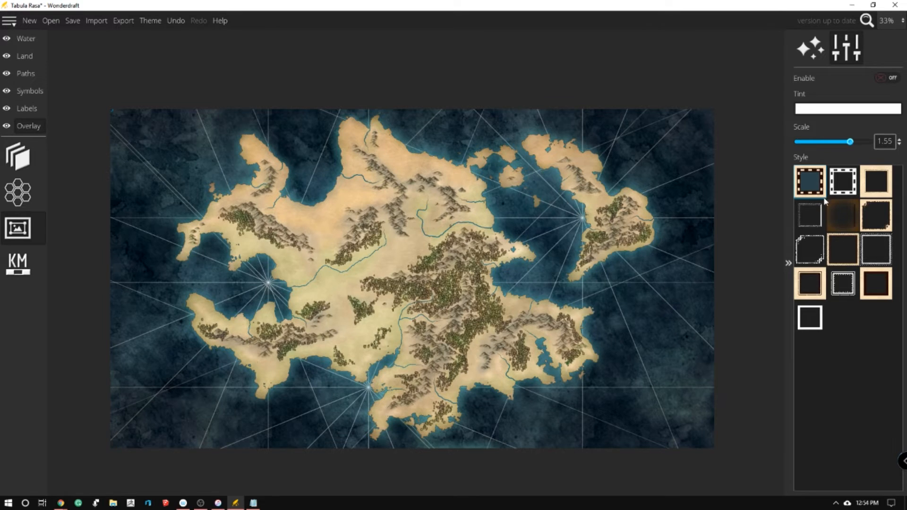
click(842, 185)
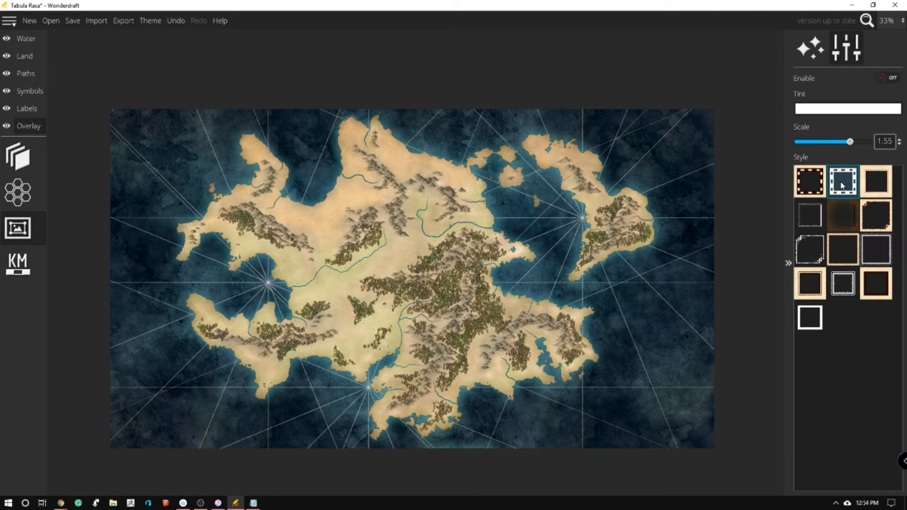
click(880, 78)
click(806, 193)
click(814, 219)
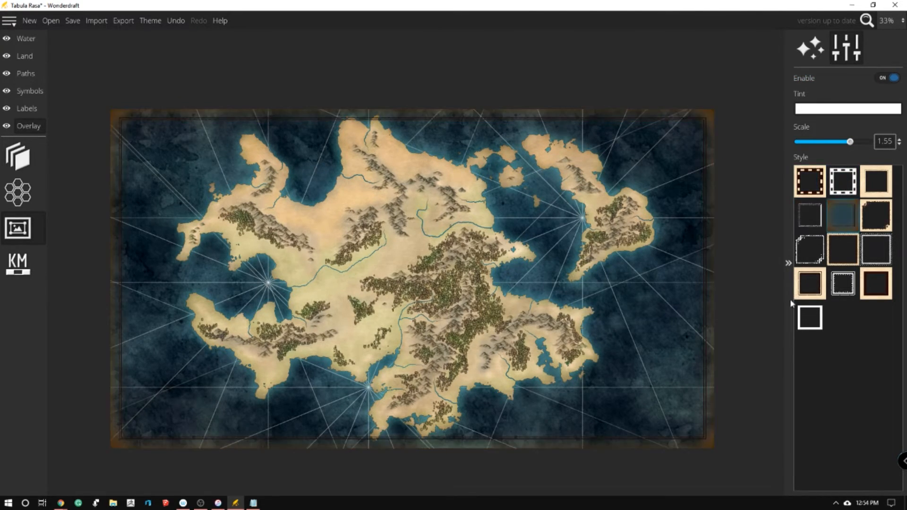
mouse_move(857, 143)
mouse_down()
mouse_move(870, 142)
mouse_move(844, 141)
mouse_up()
Try a dark red frame tint and settle on a pale yellow one
click(844, 108)
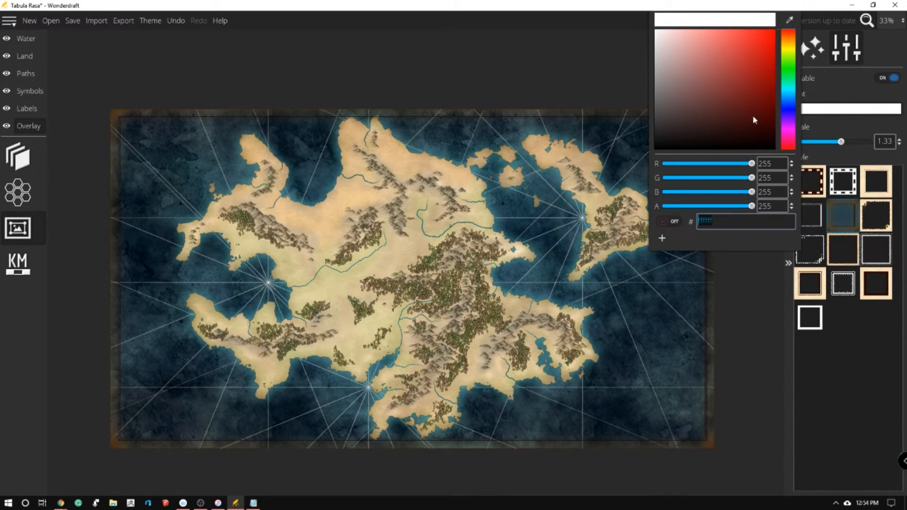
click(769, 79)
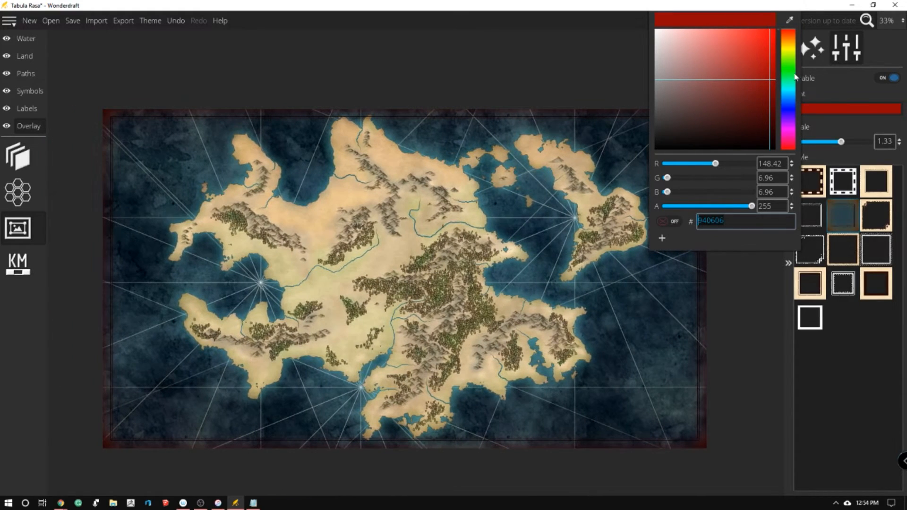
drag(794, 77, 792, 46)
click(703, 43)
drag(704, 44, 694, 37)
click(285, 97)
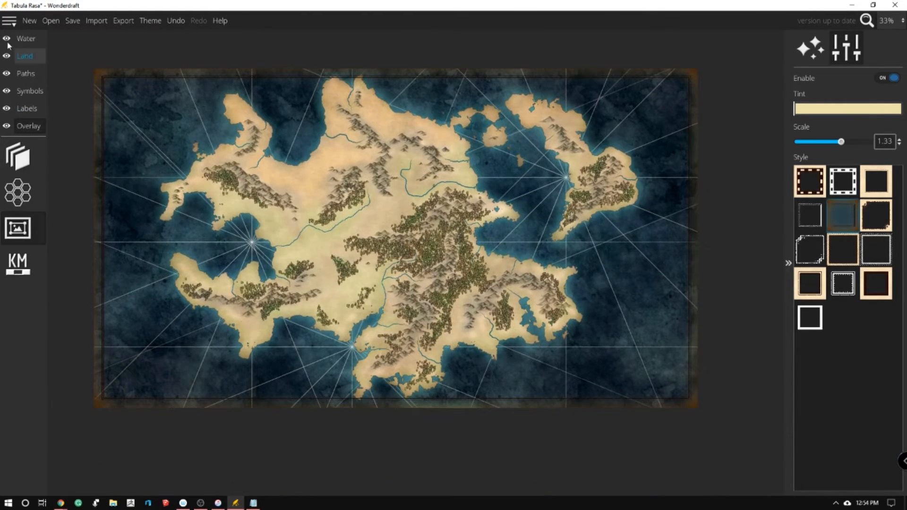
Place a compass rose symbol at scale 100 in the sea off the continent's southeast coast
click(32, 94)
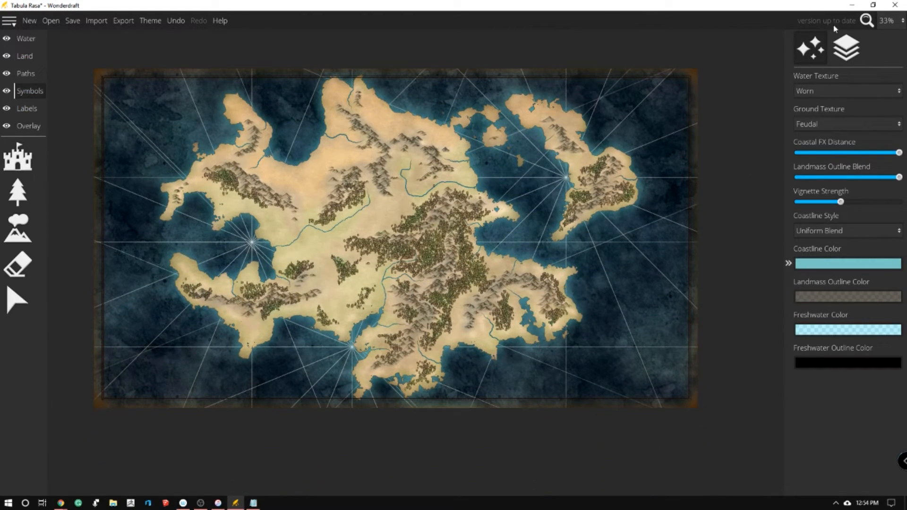
click(18, 229)
click(16, 274)
click(19, 155)
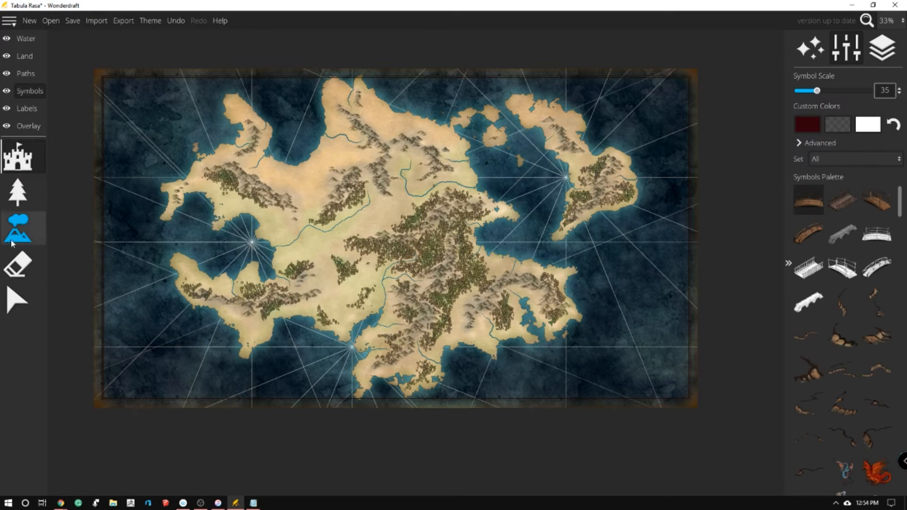
drag(903, 198, 874, 236)
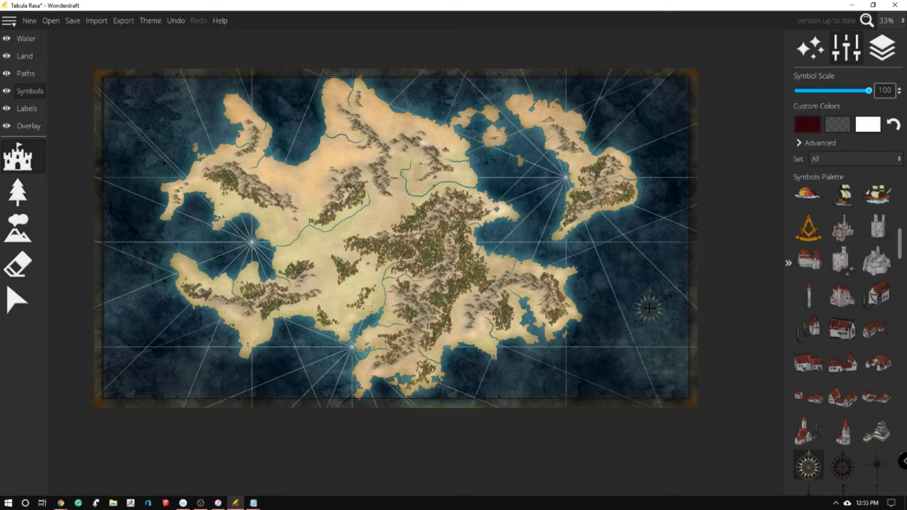
Place the brown timbered town symbol with the pointed tower at scale 25 on the western bay's northeastern shore
drag(899, 233, 883, 420)
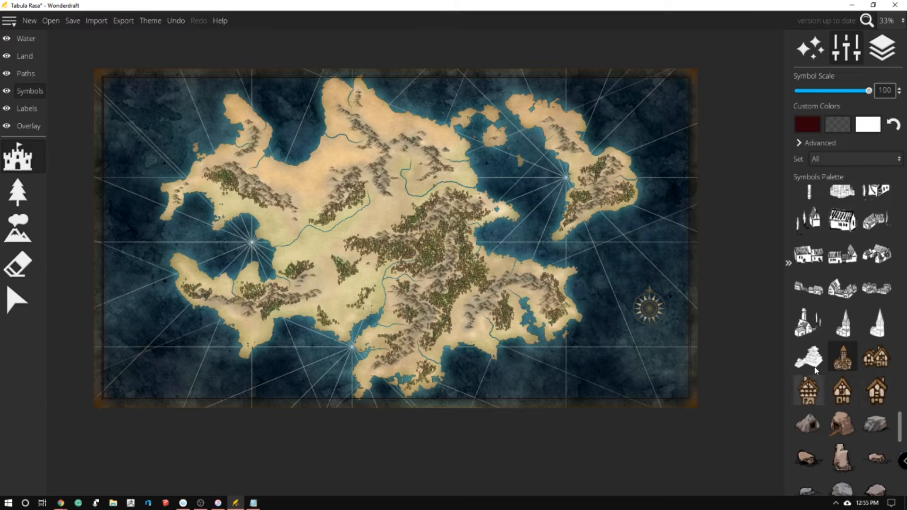
scroll(229, 229, up, 10)
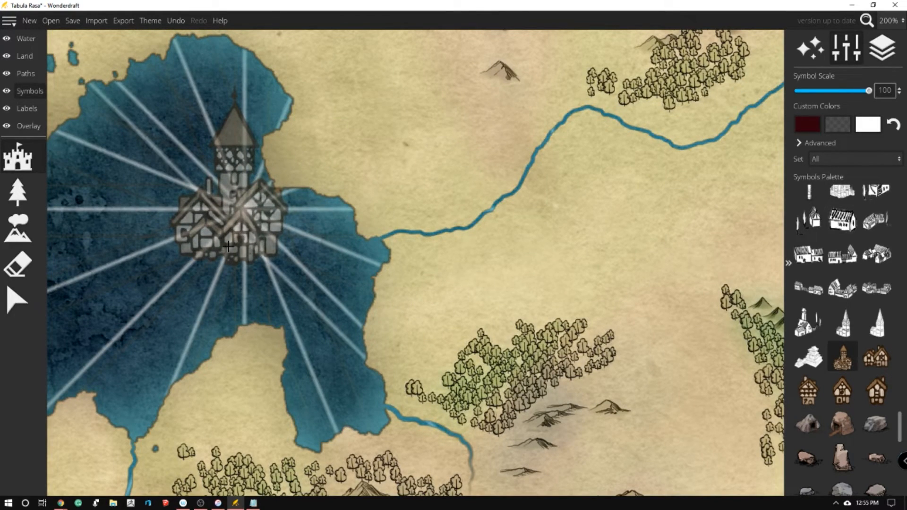
click(813, 91)
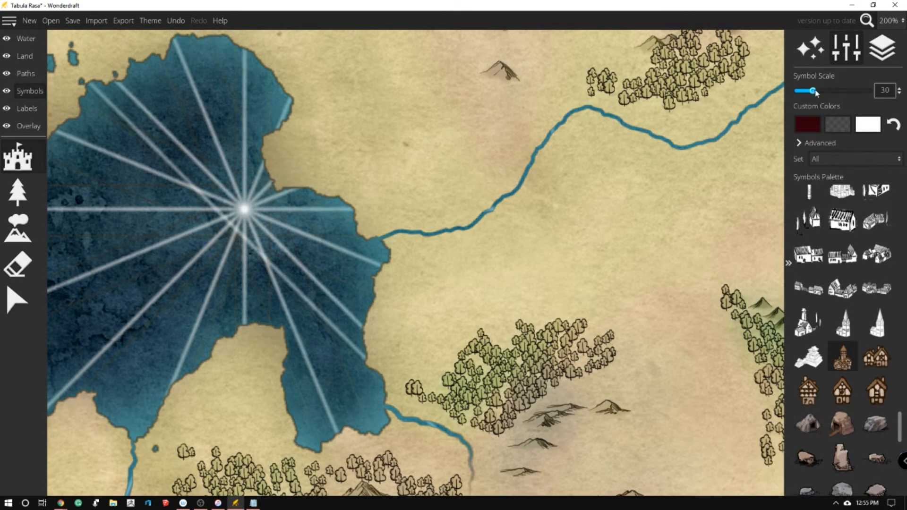
click(868, 125)
click(310, 142)
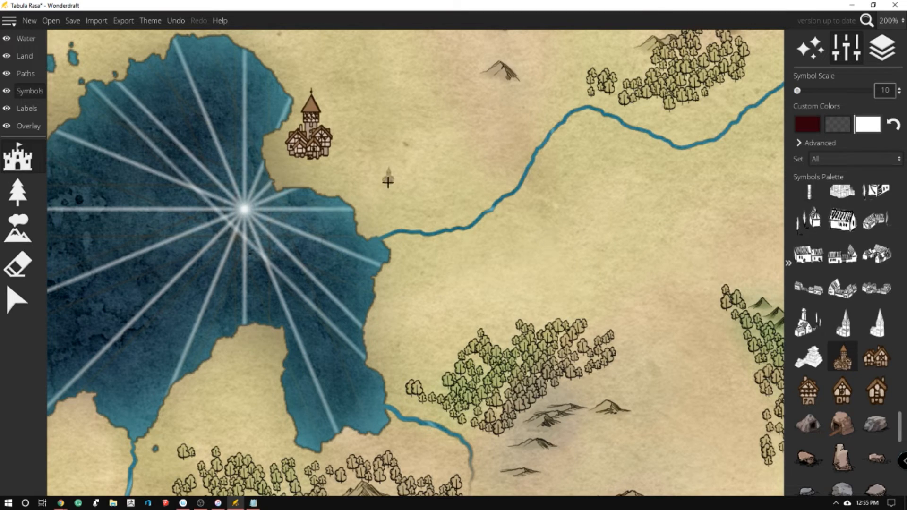
key(ctrl+z)
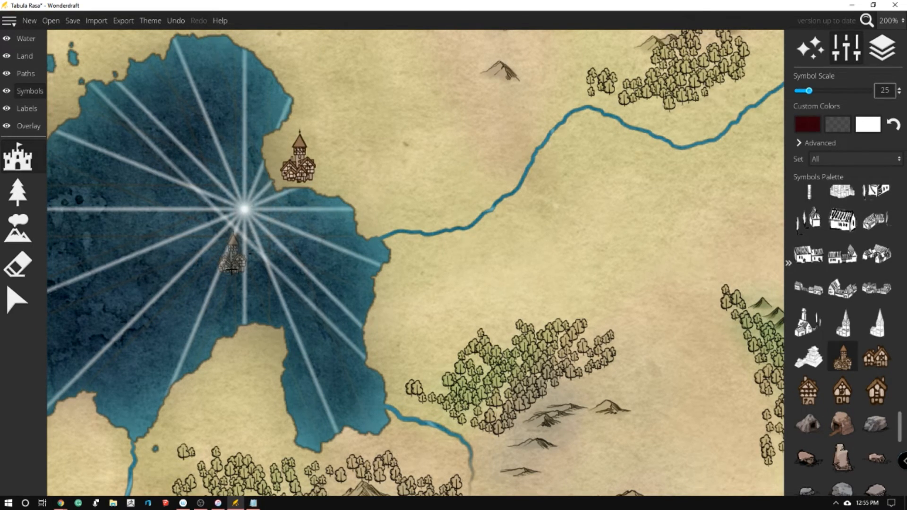
Place timbered tower town symbols at scale 25 beside the compass-line centres on the eastern island's west coast and the southern strait's east shore
scroll(232, 268, down, 6)
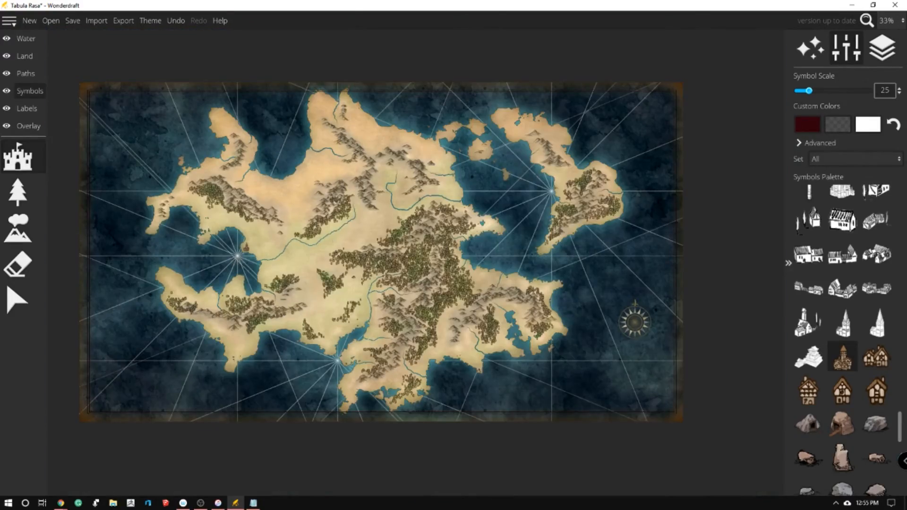
scroll(538, 203, up, 6)
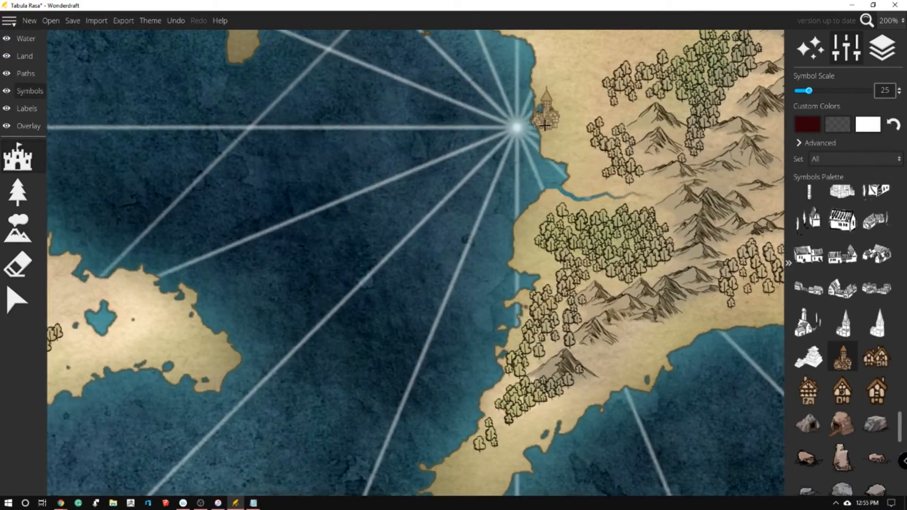
scroll(648, 122, down, 6)
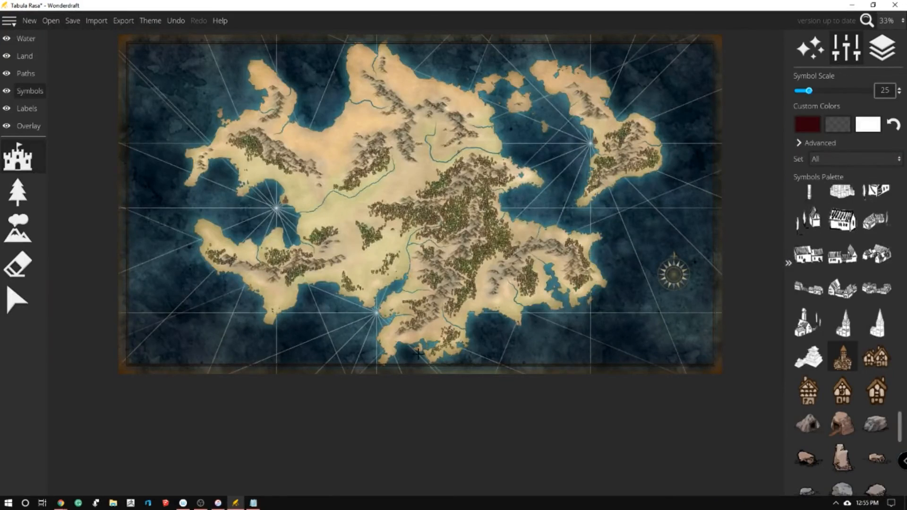
scroll(415, 352, up, 8)
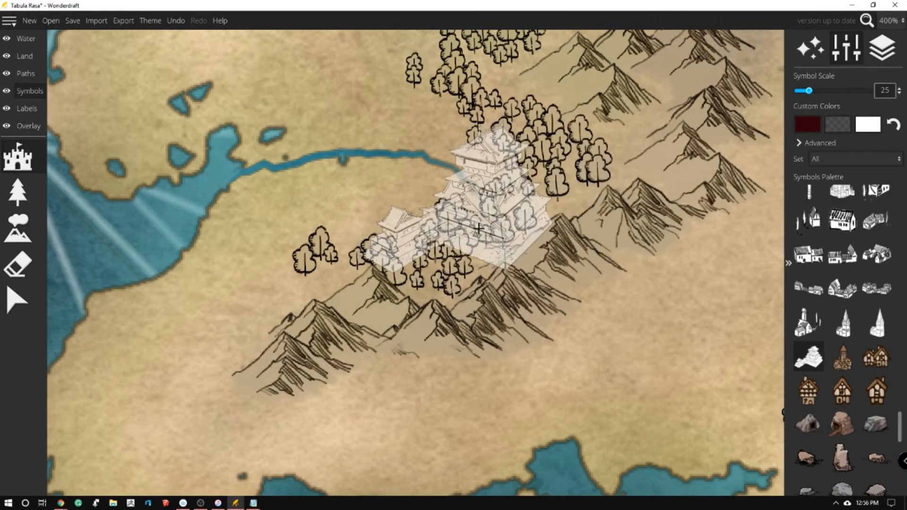
scroll(477, 227, down, 2)
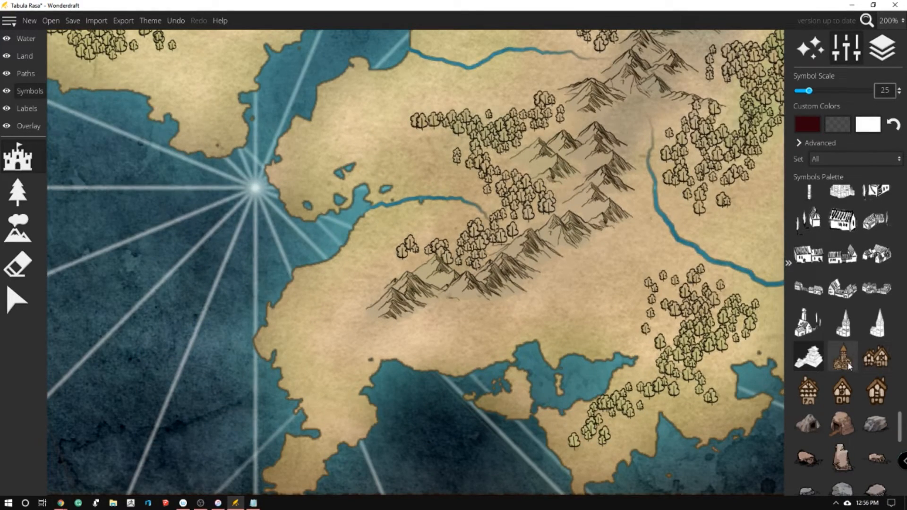
click(847, 363)
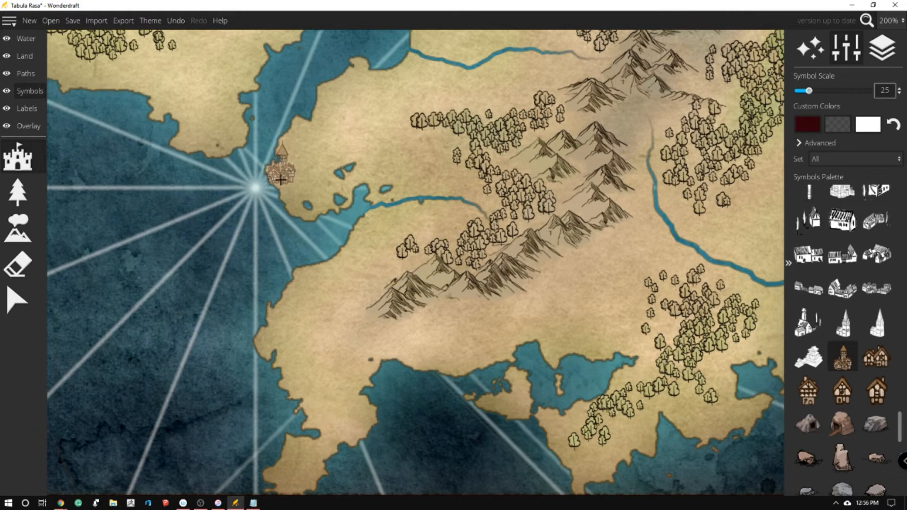
Place a timbered tower town at scale 25 on the north bank of the river on the northern continent's west coast
scroll(554, 274, down, 3)
scroll(599, 310, up, 1)
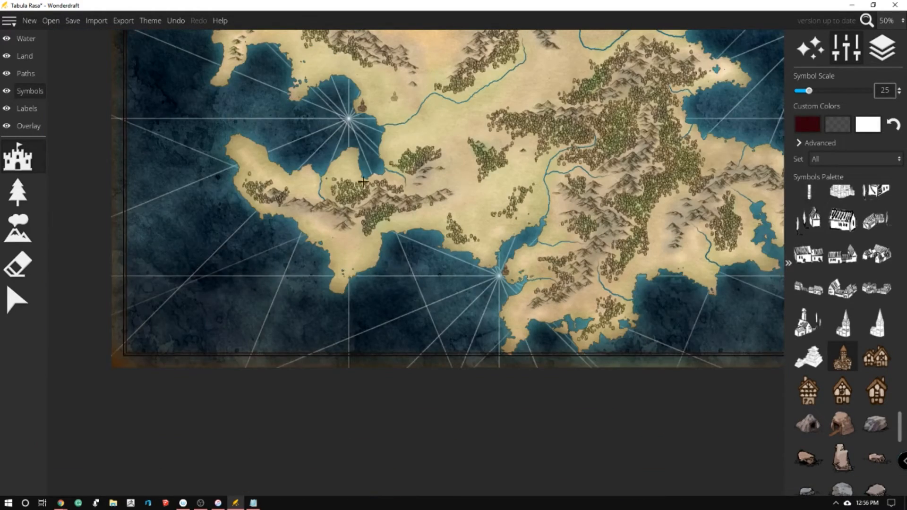
scroll(354, 217, down, 1)
scroll(373, 155, up, 2)
scroll(359, 348, down, 1)
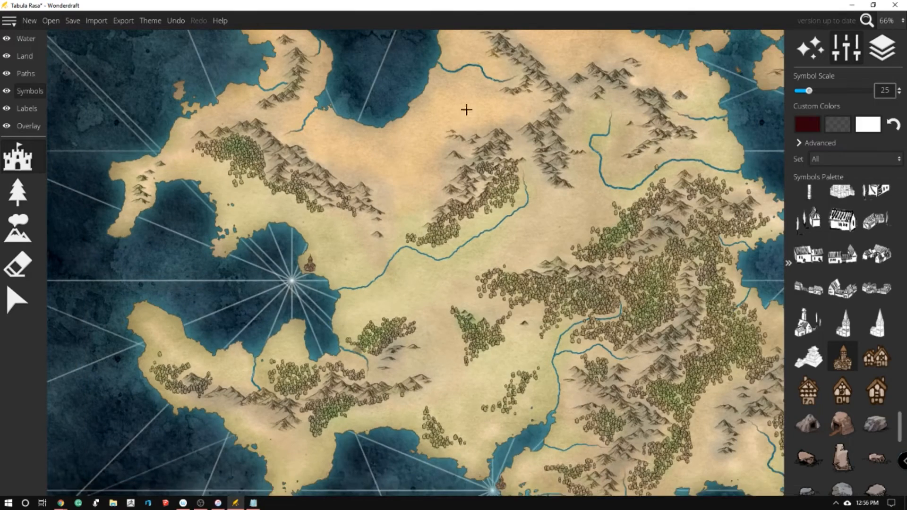
scroll(466, 107, up, 3)
key(w)
key(w)
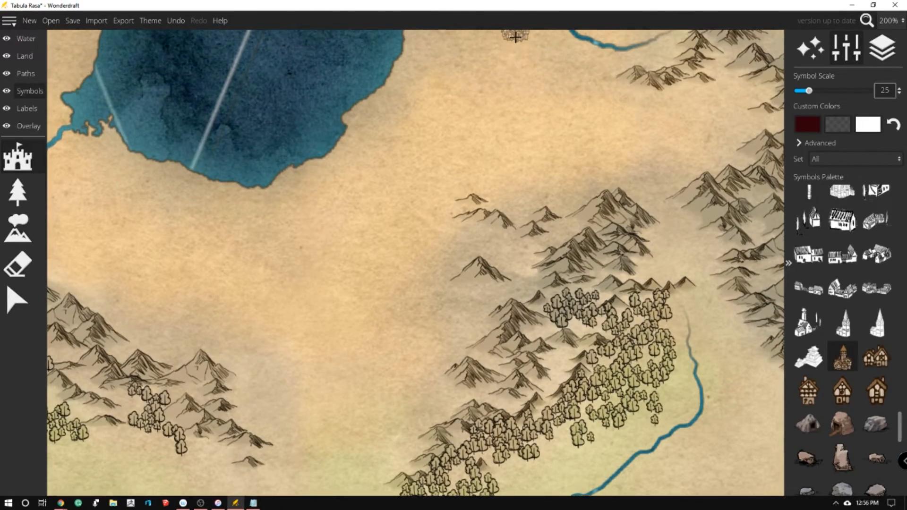
click(533, 81)
Place a timbered tower town at scale 25 by the short river mouth on the east coast, south of the eastern headland
scroll(224, 277, down, 3)
scroll(224, 277, down, 1)
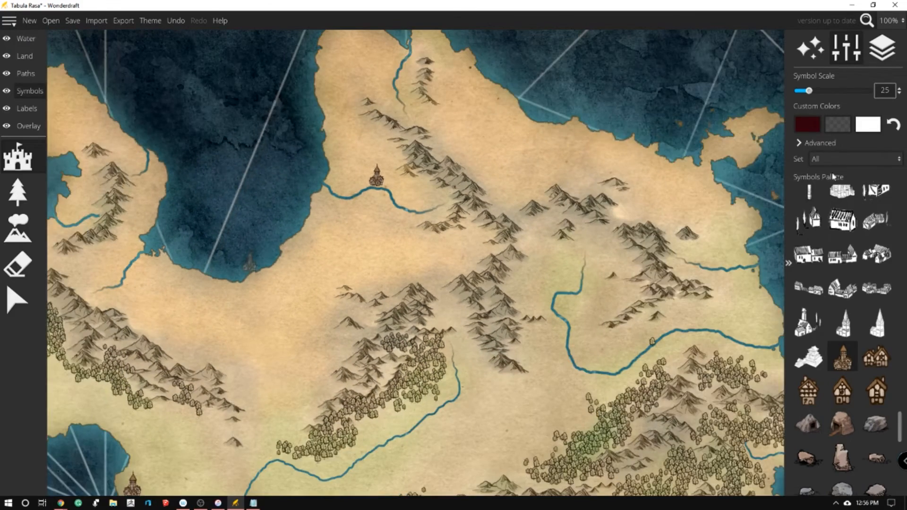
scroll(520, 203, down, 4)
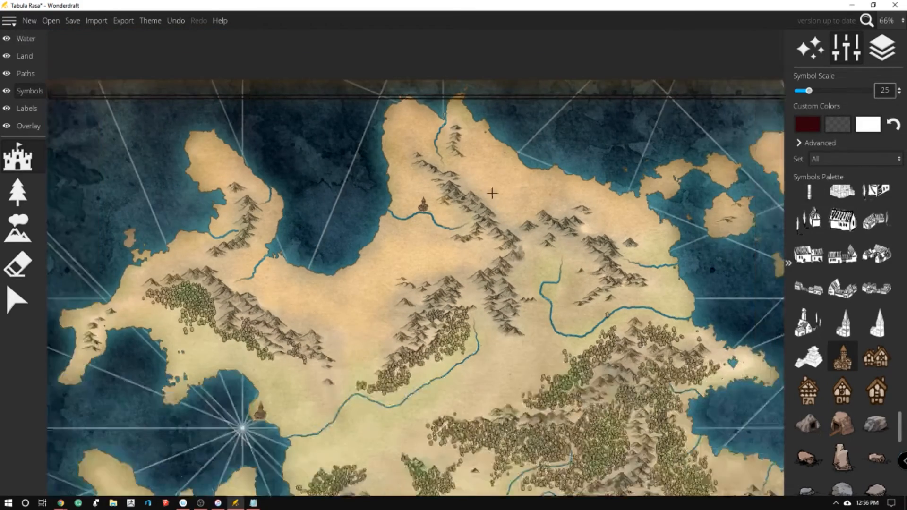
scroll(557, 257, up, 3)
scroll(559, 248, down, 3)
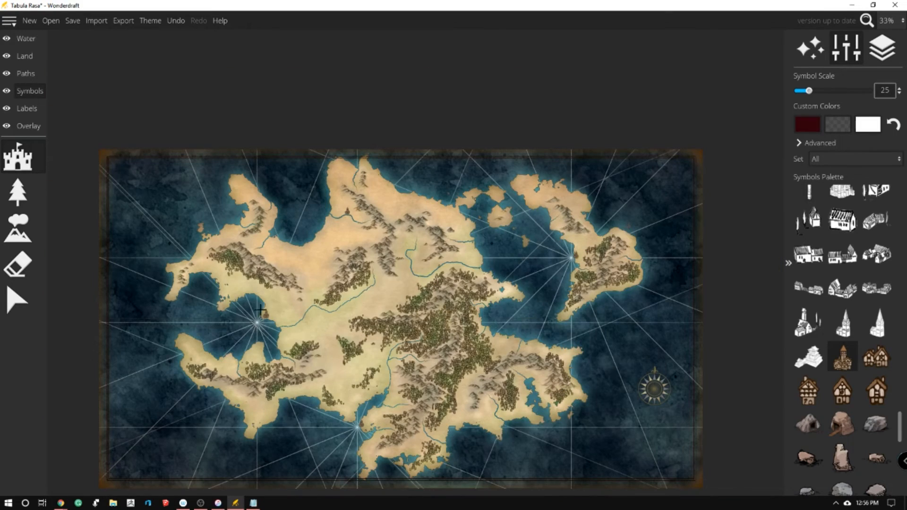
scroll(538, 236, up, 4)
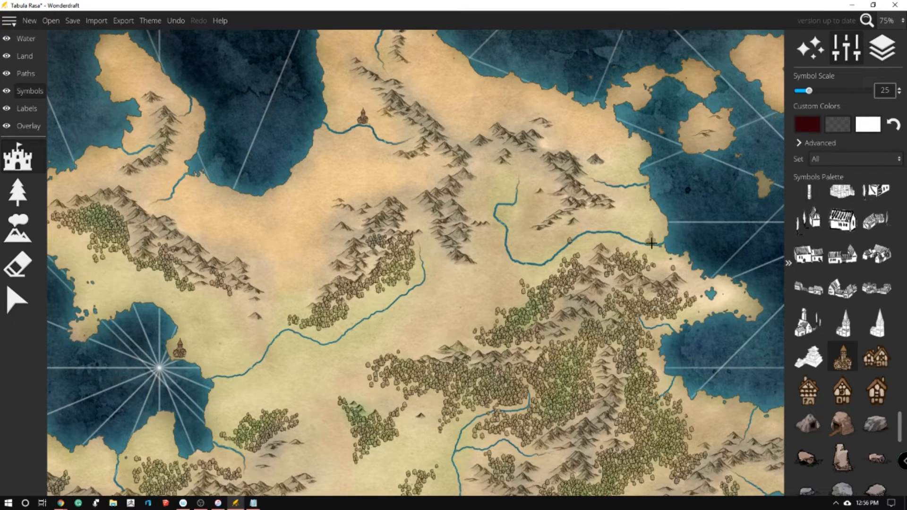
click(664, 331)
Extend the western bay town eastward along the shore with a row of double-gabled timbered houses at scale 25
click(876, 358)
scroll(400, 95, up, 1)
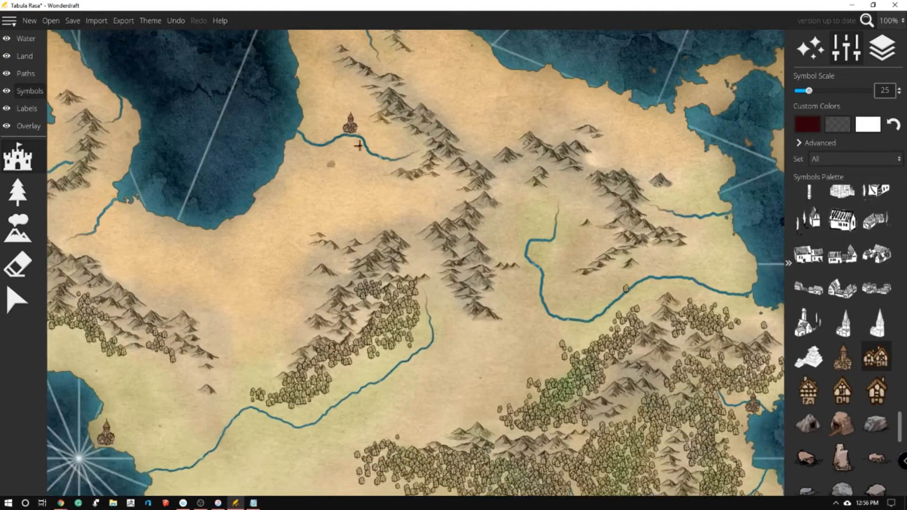
scroll(400, 96, down, 4)
scroll(311, 121, up, 10)
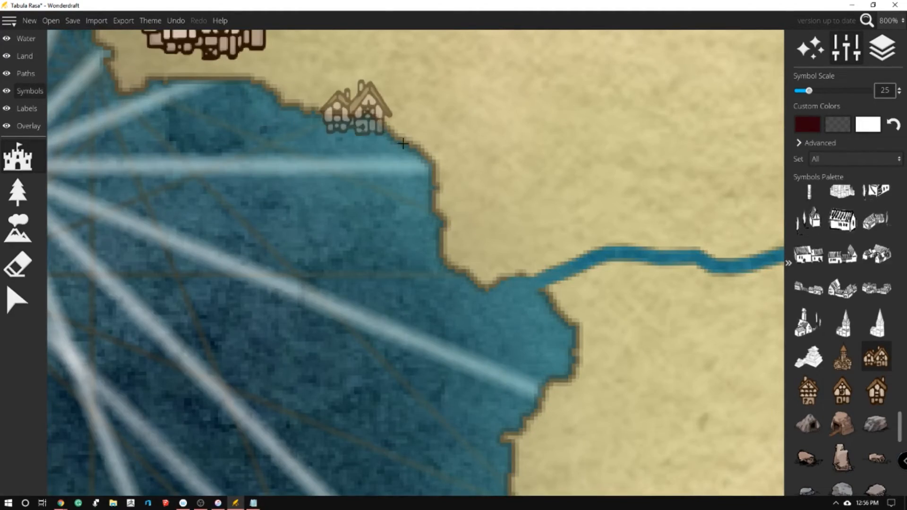
scroll(405, 142, down, 3)
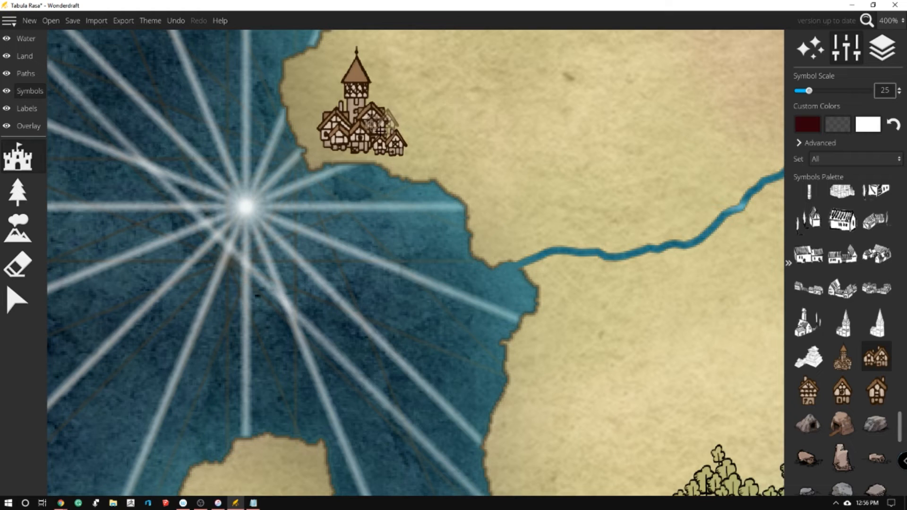
drag(404, 147, 448, 157)
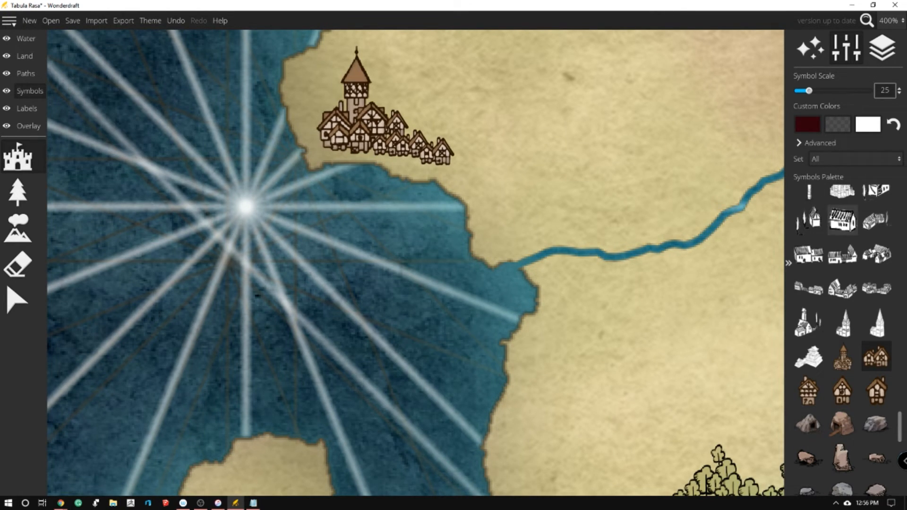
Add three tall timbered houses and a second tower town to the western side of the western bay town at scale 25
click(808, 390)
click(318, 154)
click(338, 161)
click(299, 118)
click(848, 363)
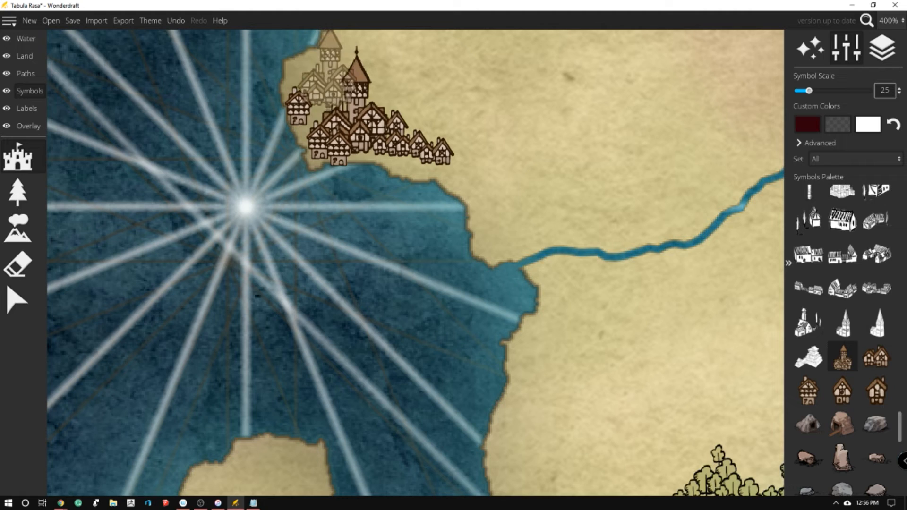
click(333, 81)
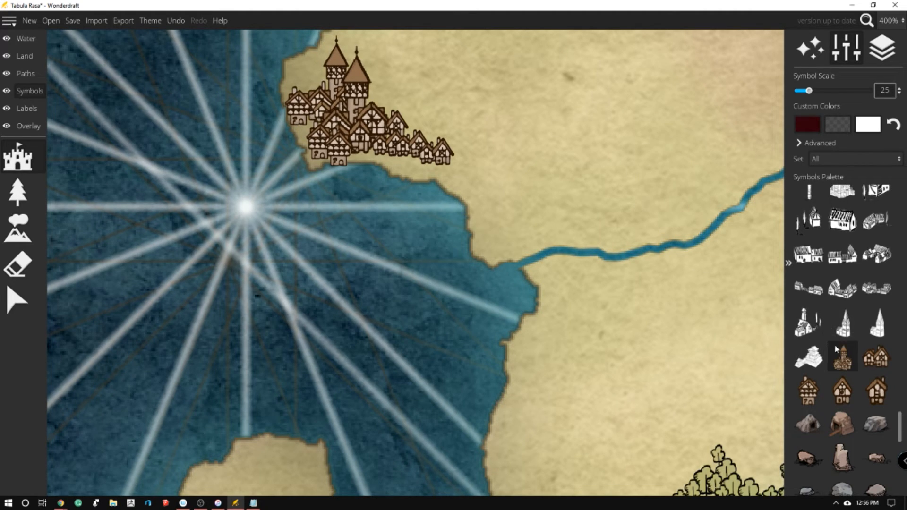
Fill in the edges of the western bay town with single-gabled timbered houses at scale 25
click(876, 390)
click(381, 101)
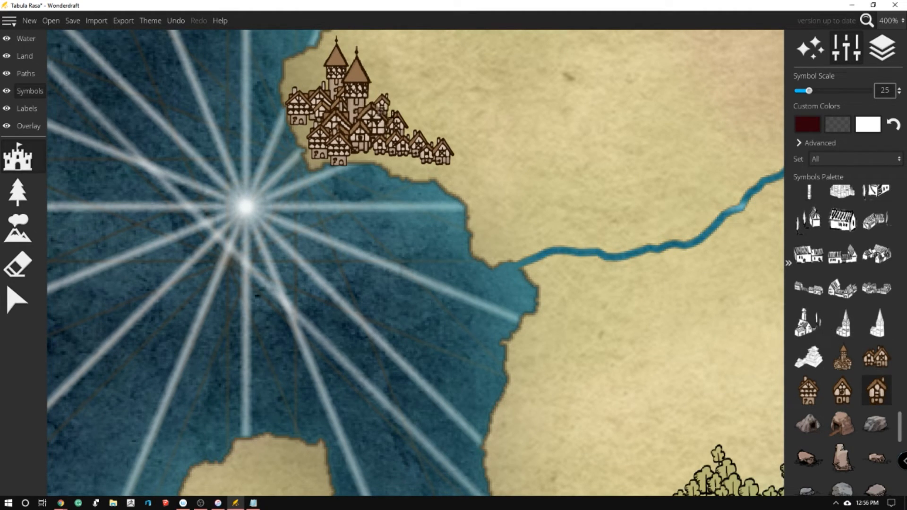
click(407, 153)
click(301, 136)
click(314, 159)
Add a single-gabled house and a tall timbered house at scale 30 to the south side of the southern strait town
scroll(475, 181, down, 8)
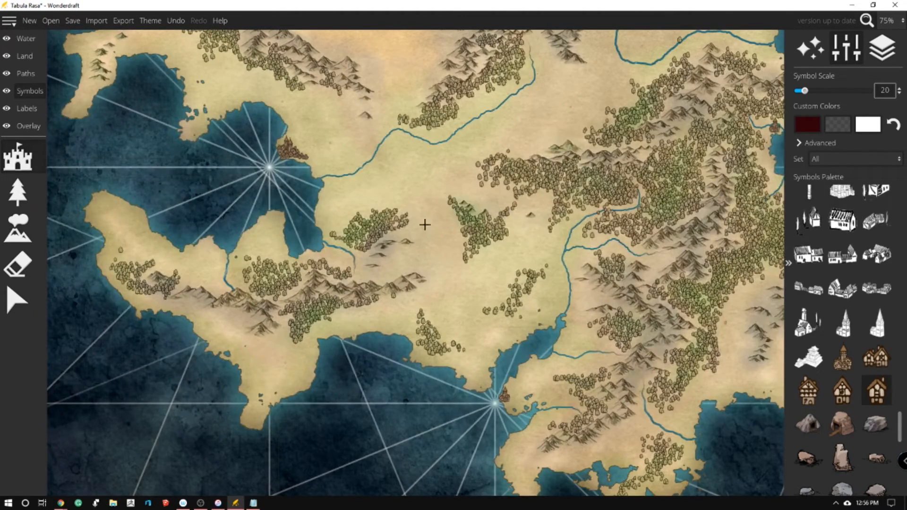
scroll(425, 231, up, 6)
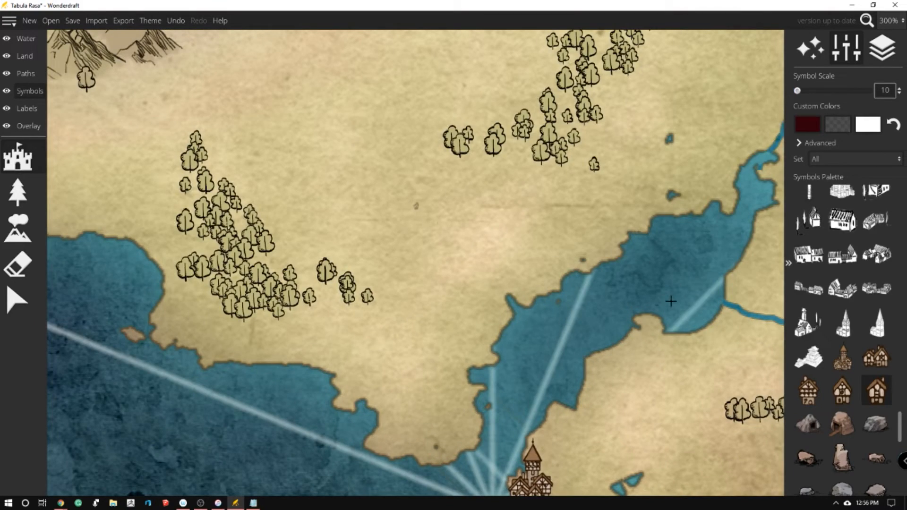
scroll(724, 349, up, 3)
scroll(672, 326, down, 4)
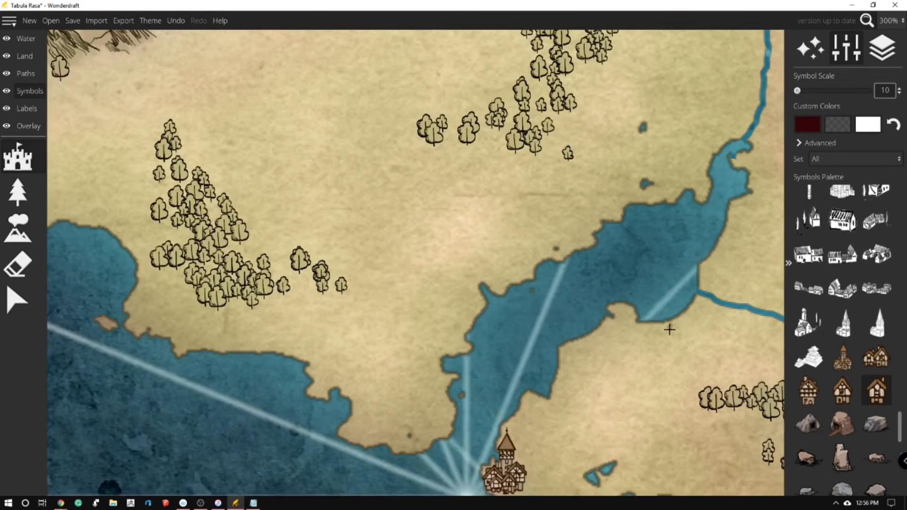
drag(608, 495, 609, 493)
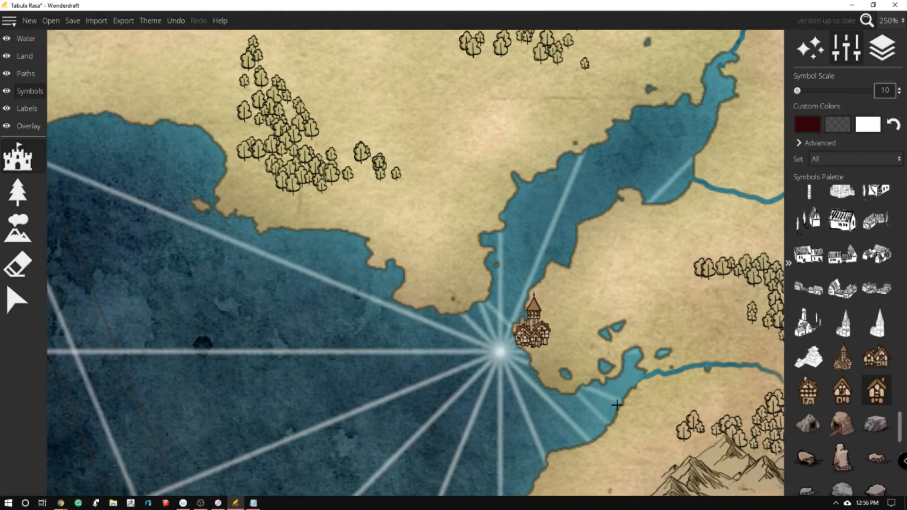
scroll(623, 316, up, 1)
scroll(611, 325, up, 2)
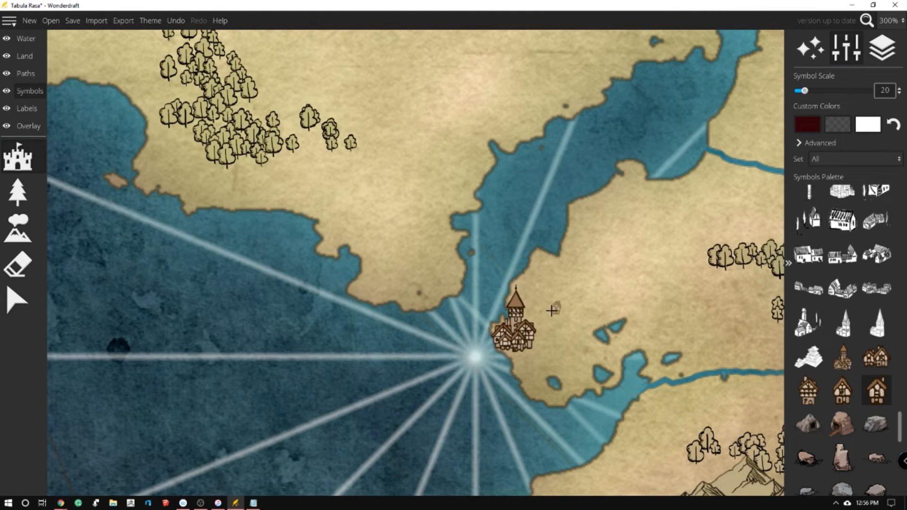
scroll(613, 309, up, 1)
click(532, 358)
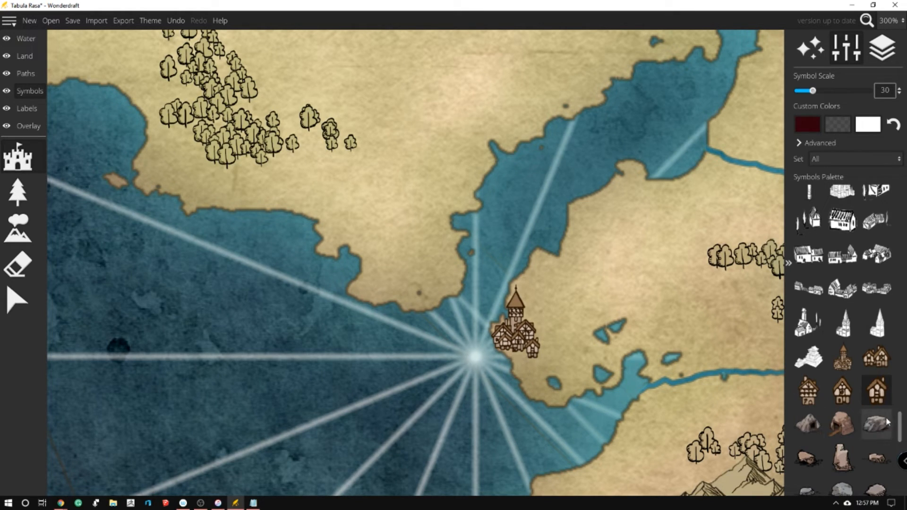
click(808, 390)
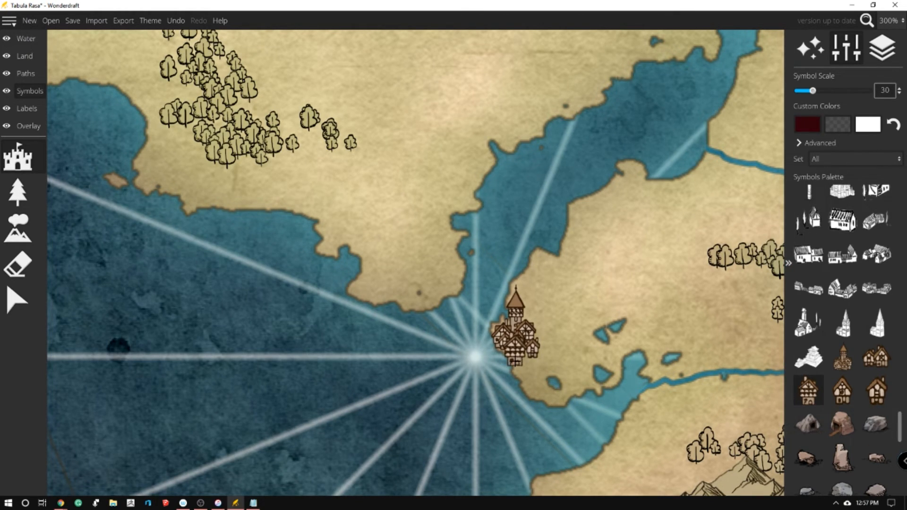
Extend the southern strait town south along the coast and beside its tower with tall timbered houses
scroll(522, 381, up, 1)
scroll(524, 380, down, 1)
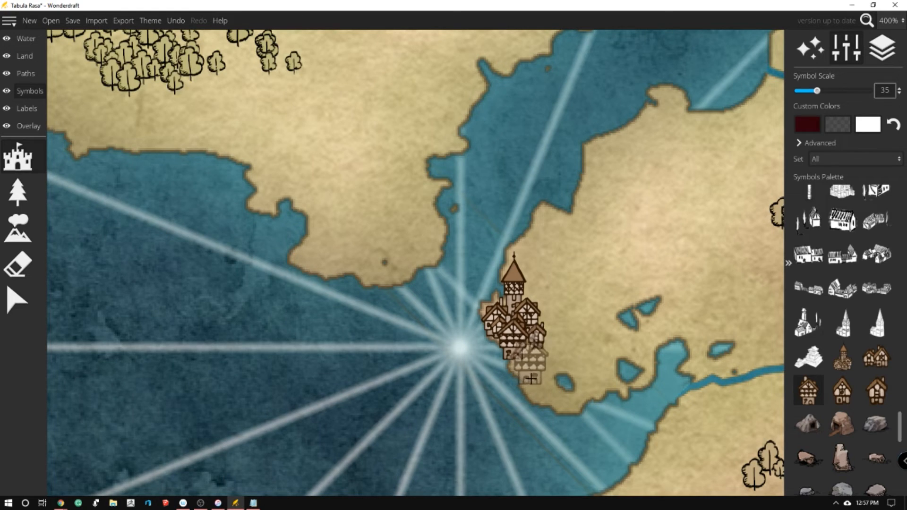
click(522, 380)
click(536, 402)
click(492, 285)
Fill in the southern strait town's south and east sides with more timbered houses and a second tower town
click(521, 399)
click(543, 408)
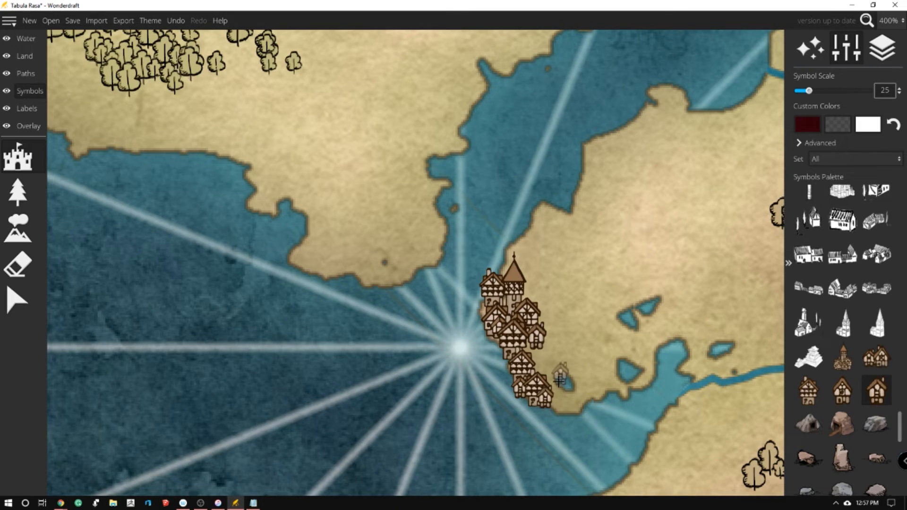
click(541, 350)
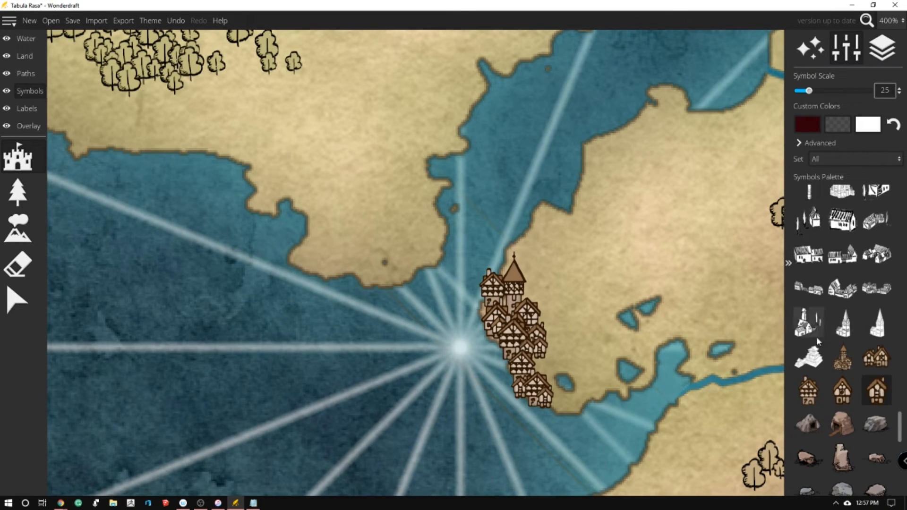
click(842, 357)
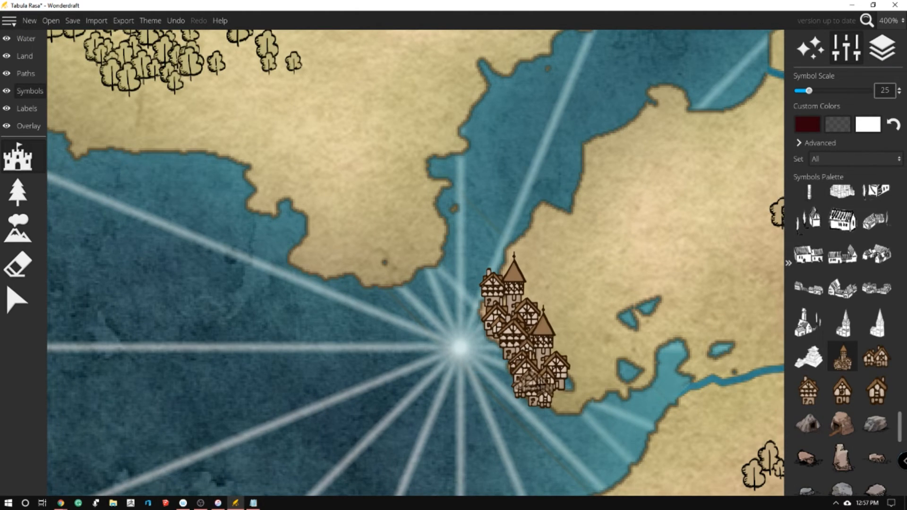
Expand the tower town on the eastern island's west coast with house-cluster and timbered house symbols at scale 25
scroll(255, 94, down, 5)
scroll(261, 127, down, 4)
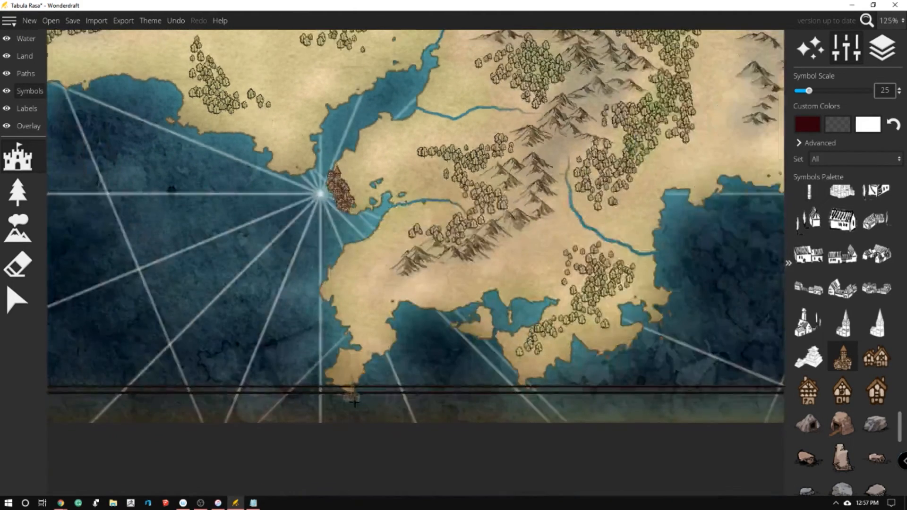
scroll(411, 372, down, 1)
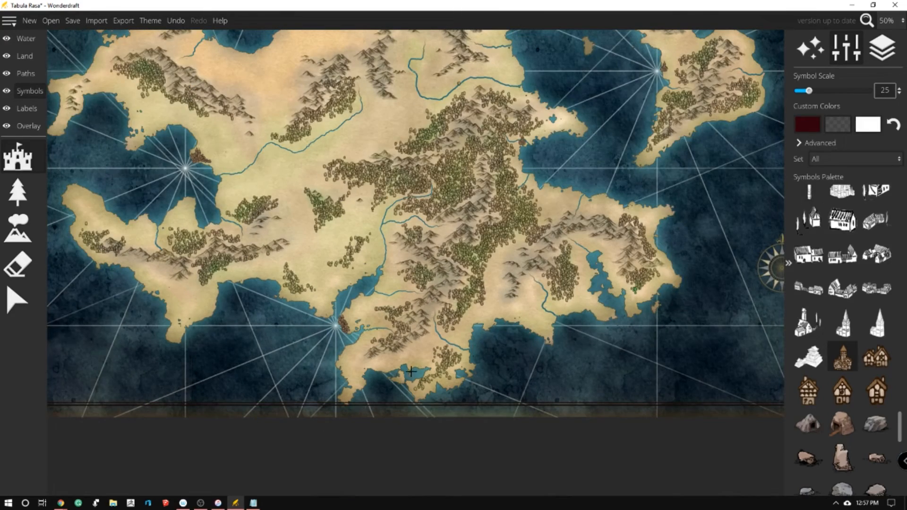
scroll(682, 81, up, 6)
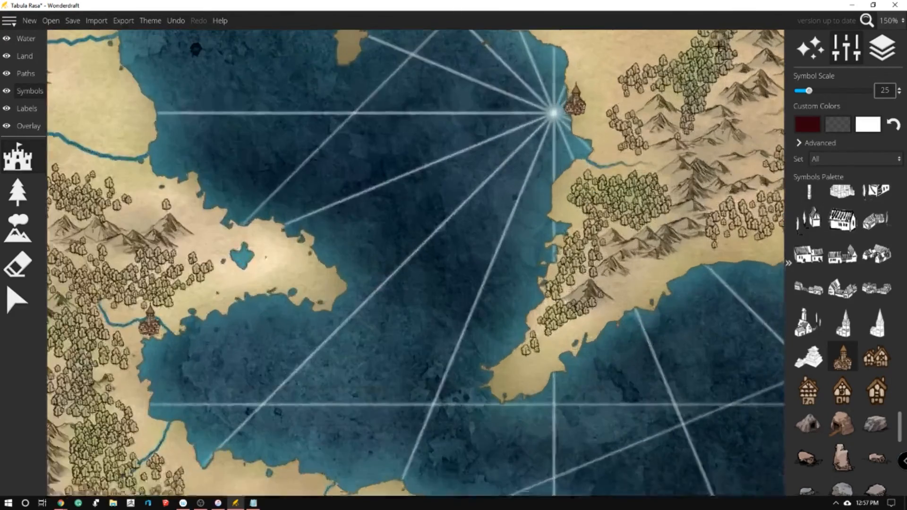
scroll(708, 75, up, 4)
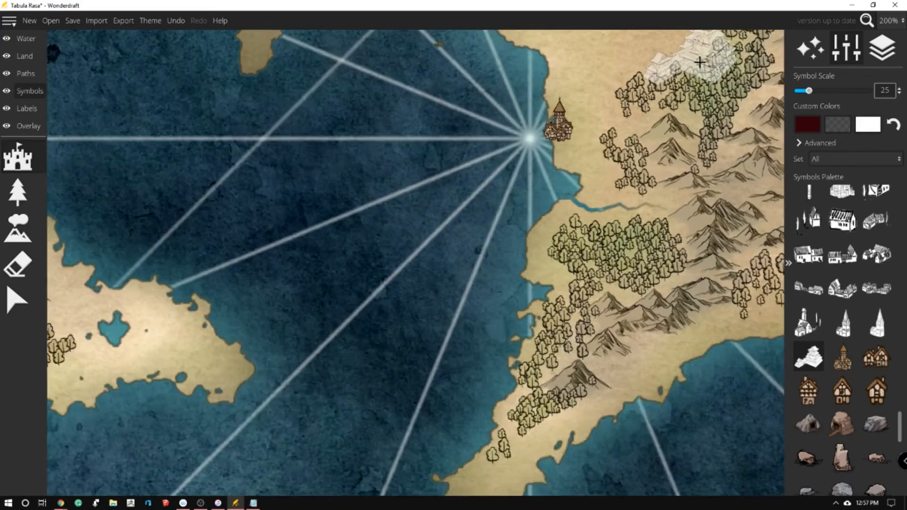
click(876, 356)
click(410, 225)
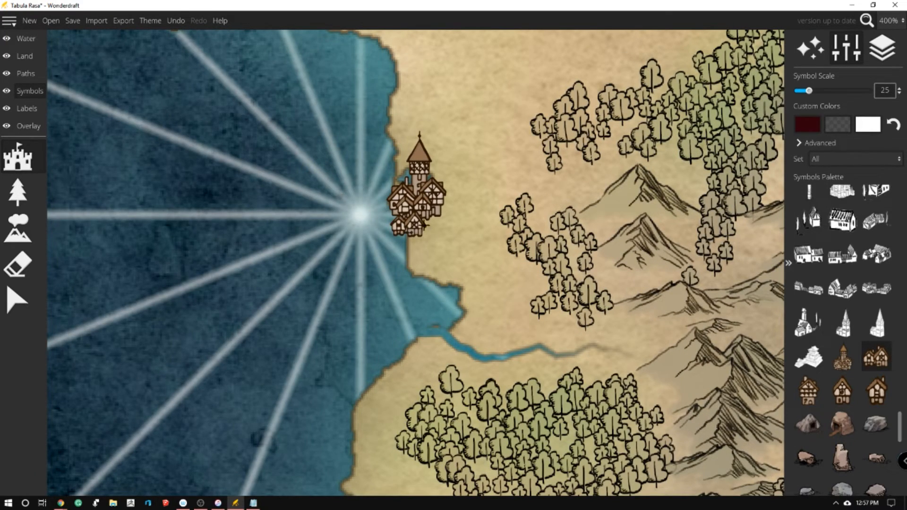
click(449, 198)
click(876, 391)
click(454, 229)
click(434, 164)
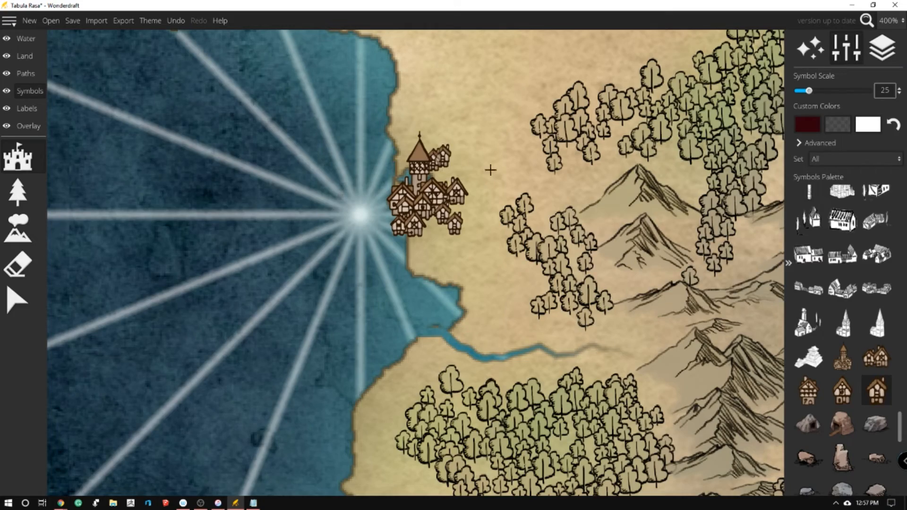
Try a parchment label box with a checkered border in the map's northwest sea, and undo it
scroll(623, 168, down, 6)
scroll(582, 176, down, 1)
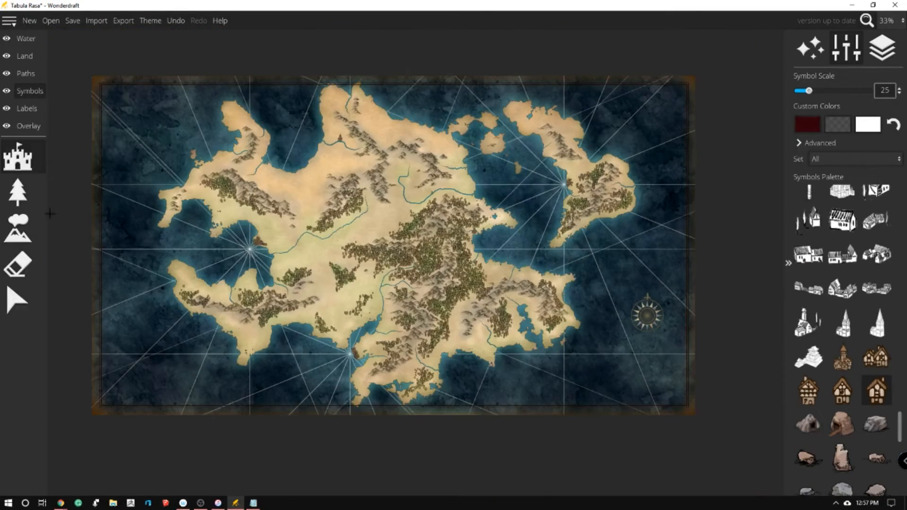
scroll(121, 142, up, 1)
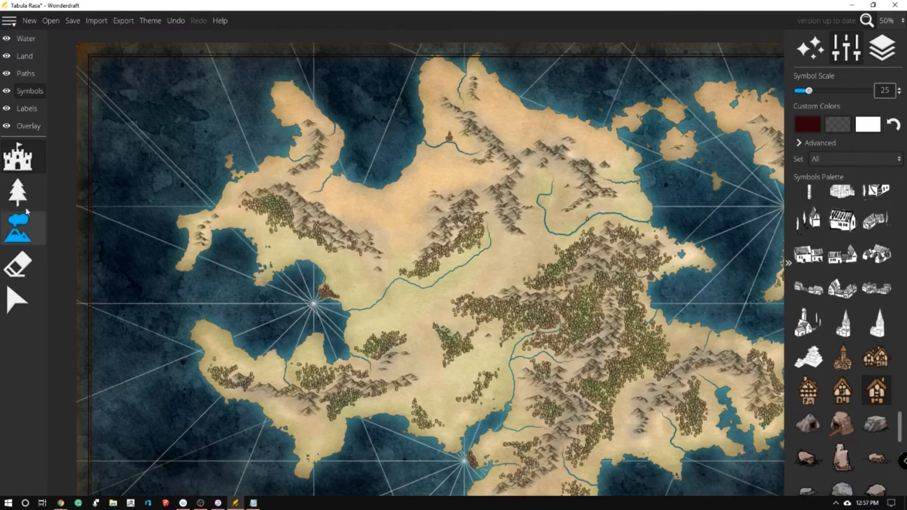
click(24, 109)
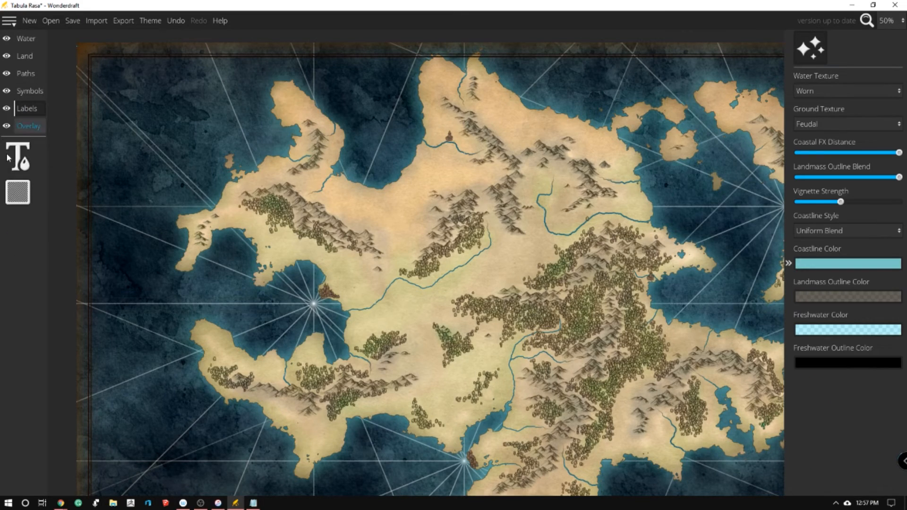
click(16, 192)
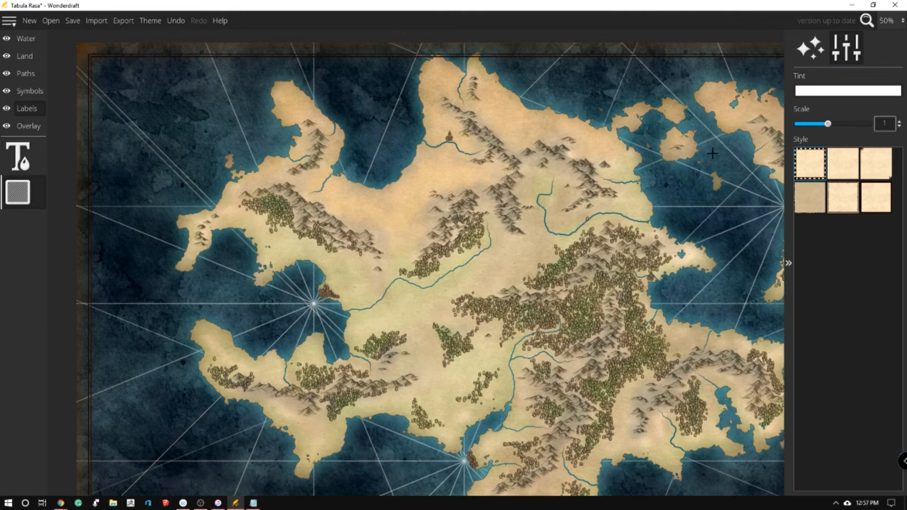
click(27, 163)
click(27, 189)
drag(125, 75, 243, 140)
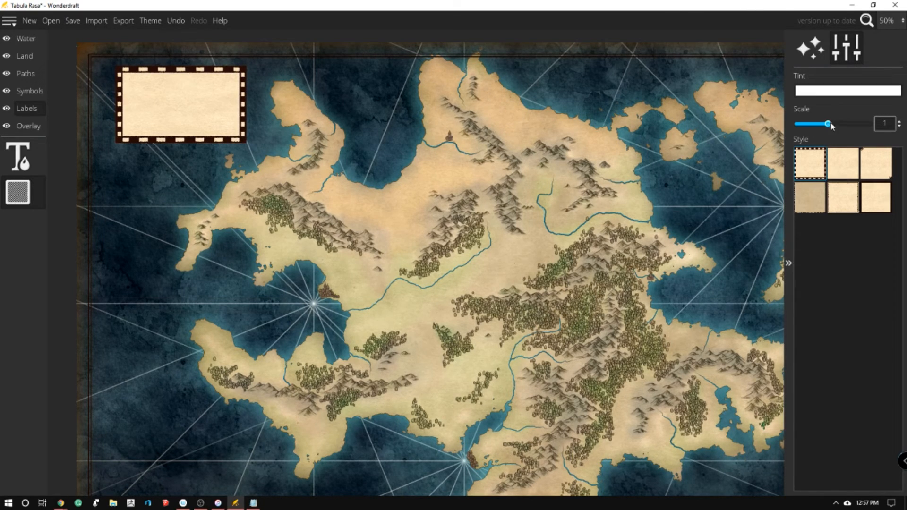
key(ctrl+z)
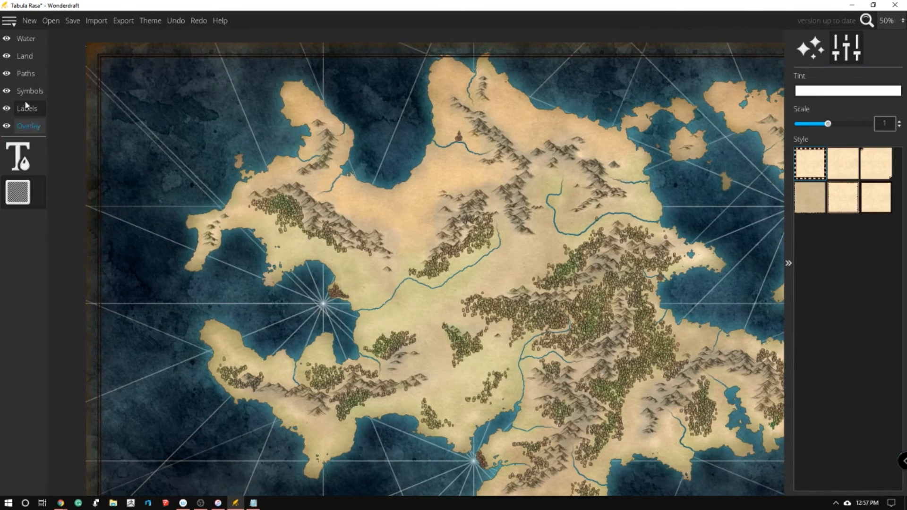
Start the Path tool for drawing roads and set its color to an orange-brown
click(24, 74)
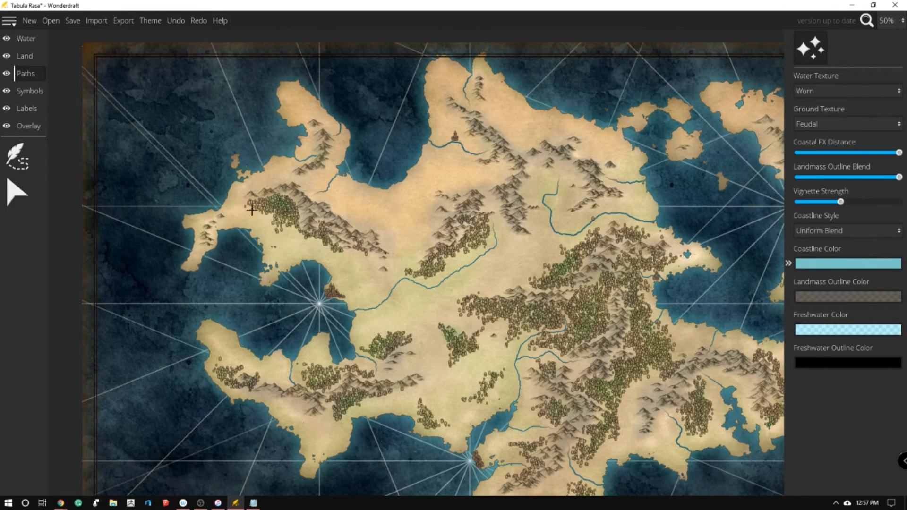
click(36, 157)
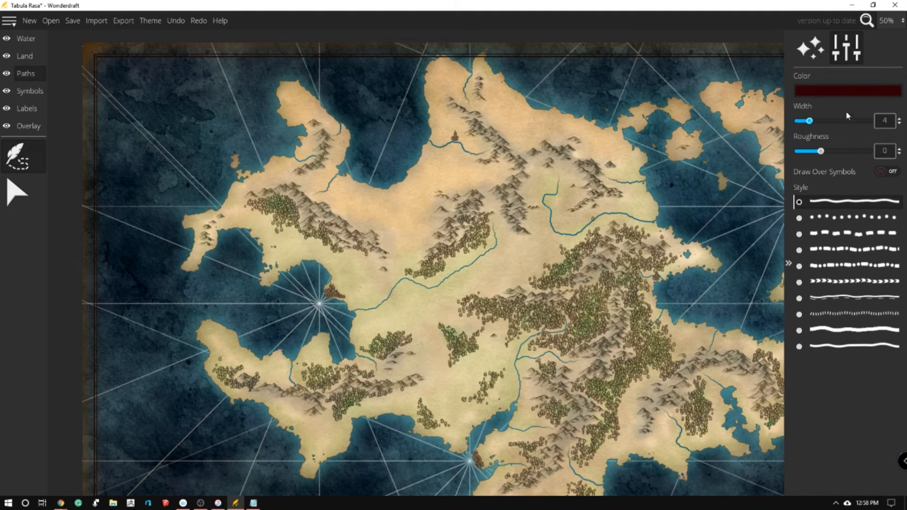
click(845, 92)
click(790, 40)
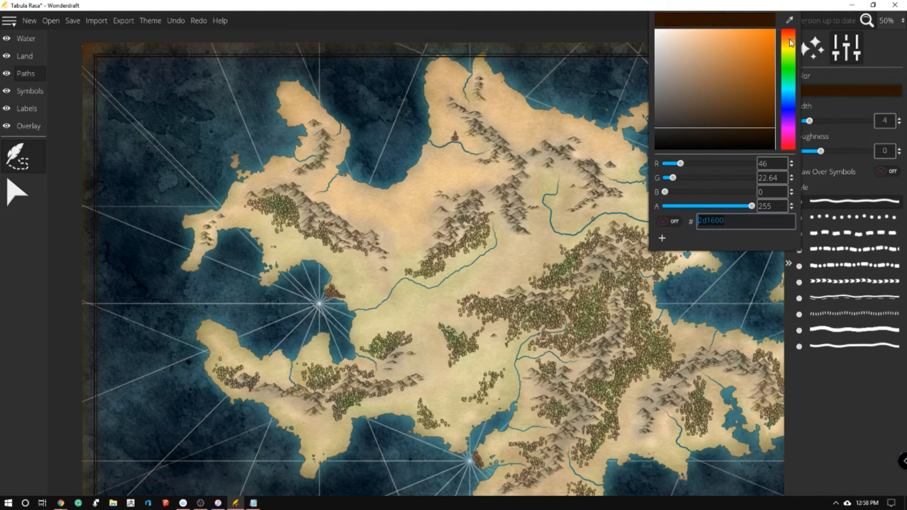
click(744, 57)
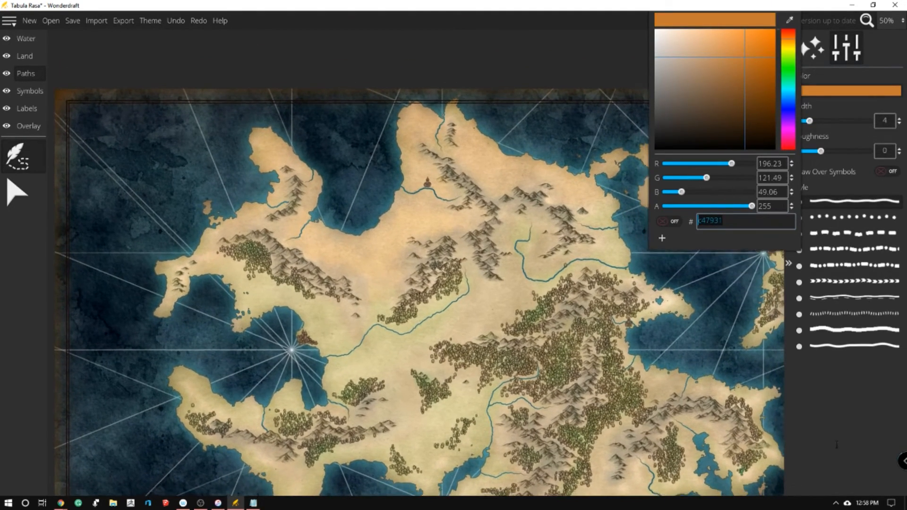
click(835, 444)
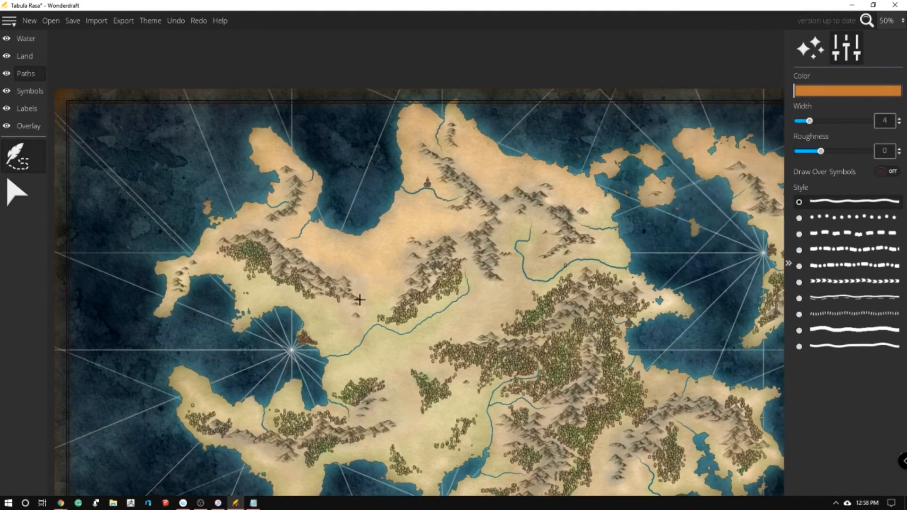
Draw width 5 roads from the western bay town to the eastern peninsula town, with branches to the northern river town and southern strait town
scroll(365, 330, up, 3)
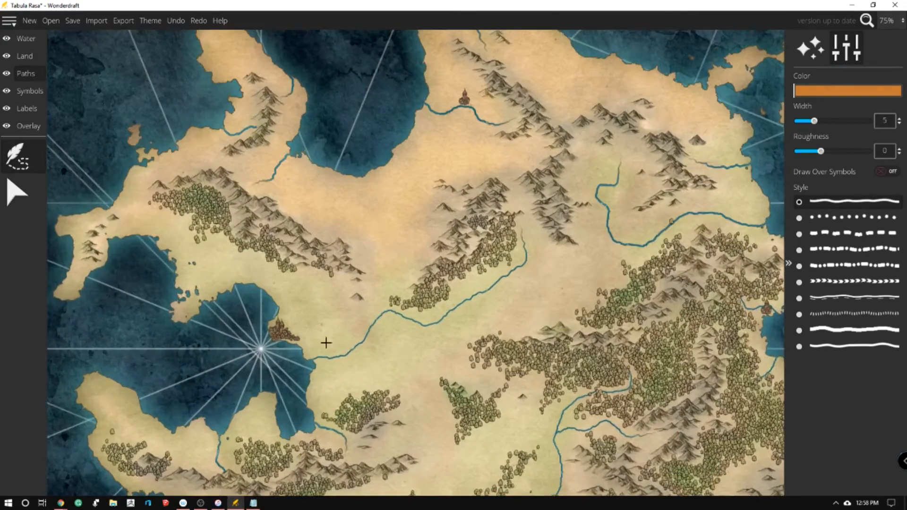
mouse_move(274, 331)
mouse_down()
mouse_move(373, 318)
mouse_move(419, 342)
mouse_move(480, 348)
mouse_move(577, 325)
mouse_move(415, 285)
mouse_up()
scroll(428, 287, down, 3)
scroll(429, 286, down, 3)
scroll(471, 250, up, 3)
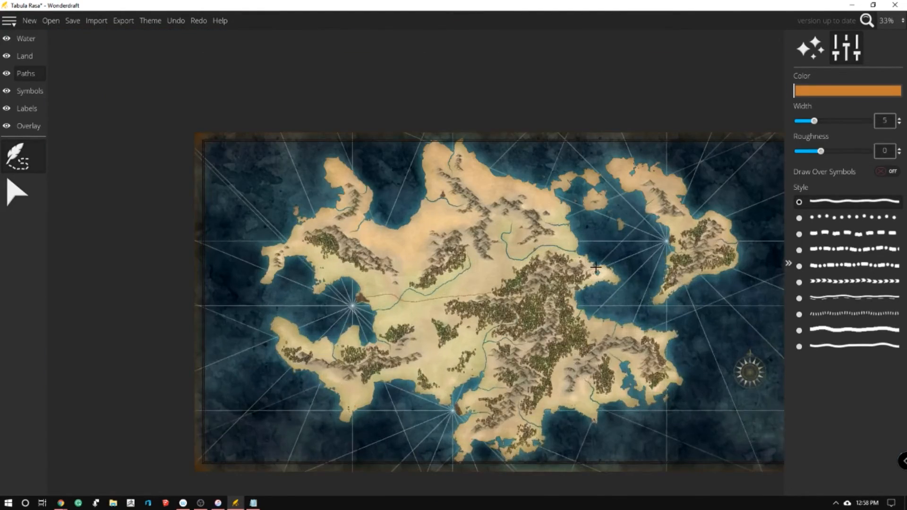
drag(470, 250, 391, 275)
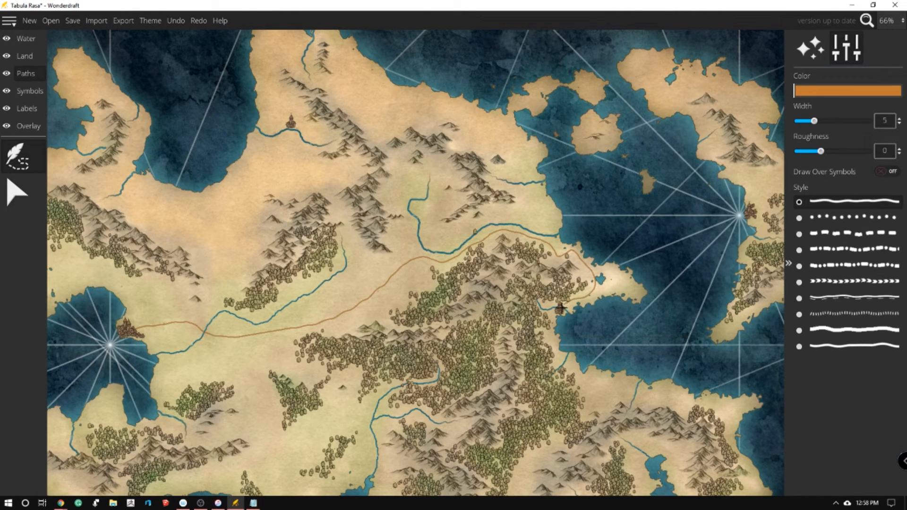
scroll(435, 152, down, 2)
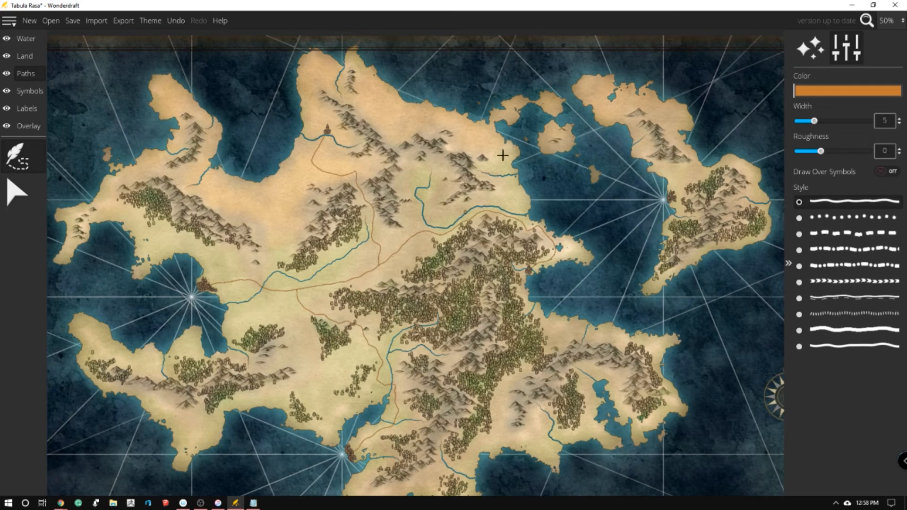
scroll(522, 176, down, 1)
scroll(469, 325, up, 1)
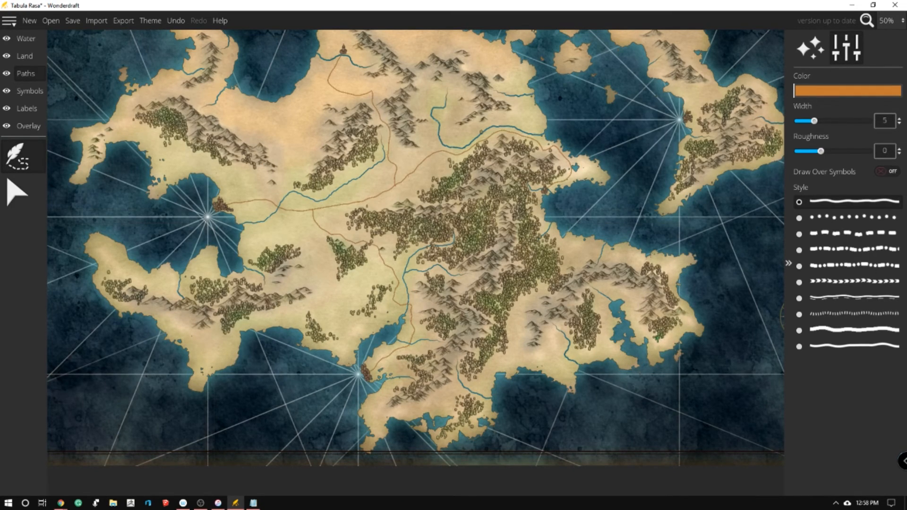
Switch to the browser stopwatch to check the elapsed time, return to Wonderdraft and look over the road network
key(alt+Tab)
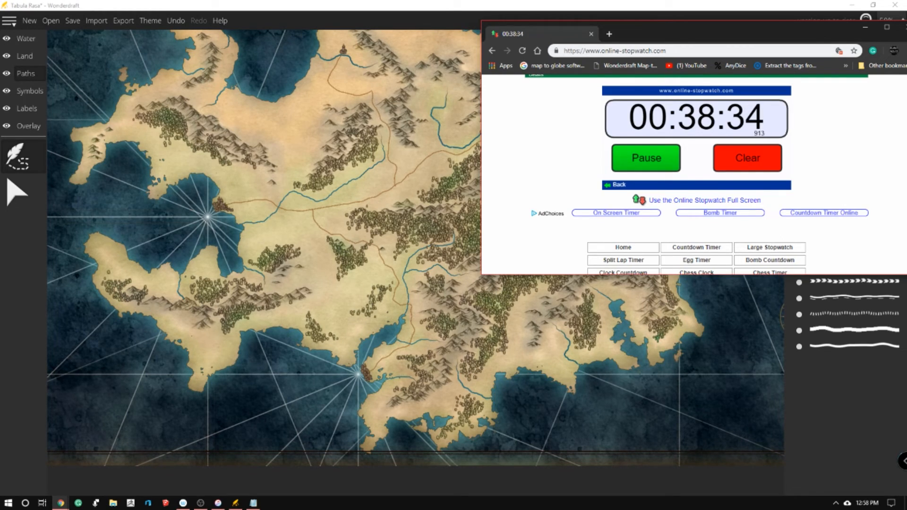
click(865, 27)
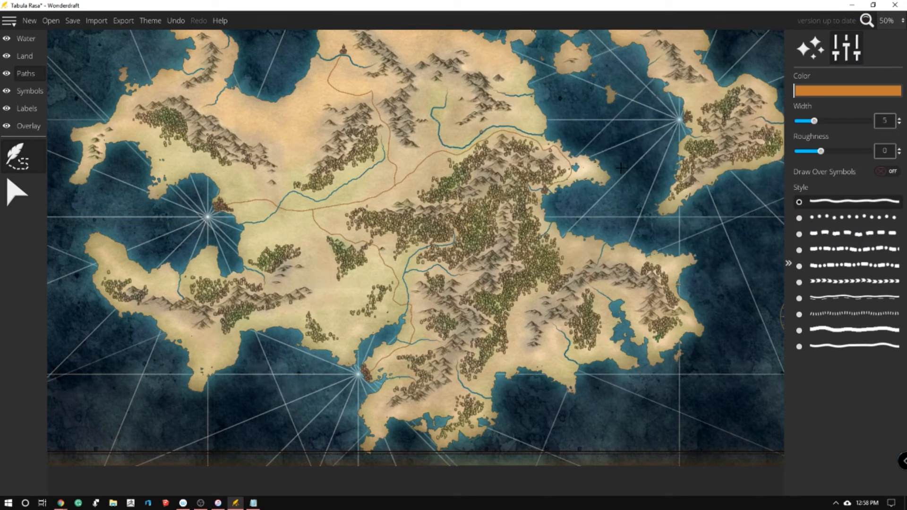
scroll(376, 277, down, 2)
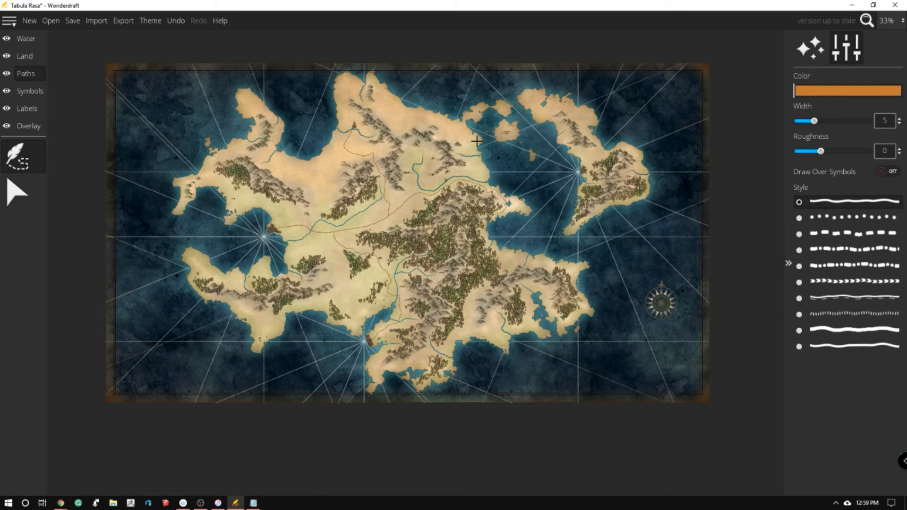
scroll(478, 140, up, 2)
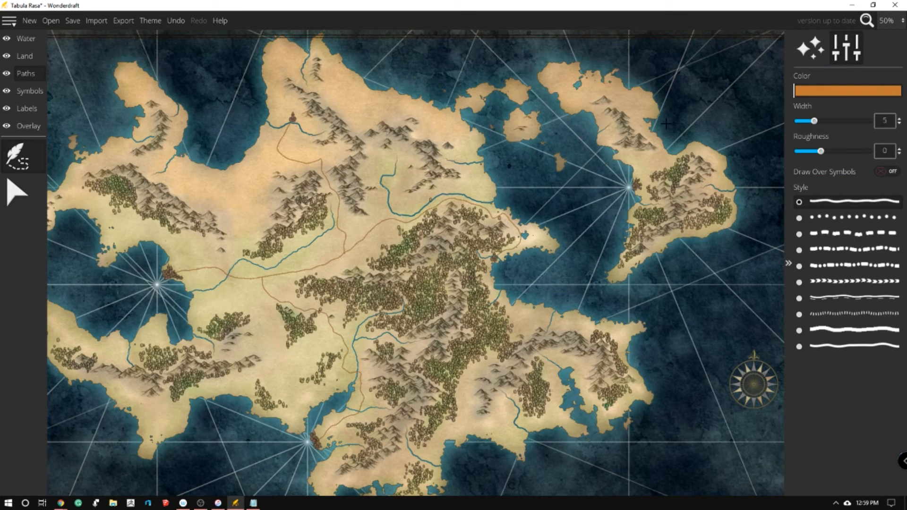
Apply the Eastward theme to the map without its ground texture, and move the Map Themes dialog clear of the map
scroll(666, 124, down, 2)
click(148, 21)
click(440, 166)
click(441, 166)
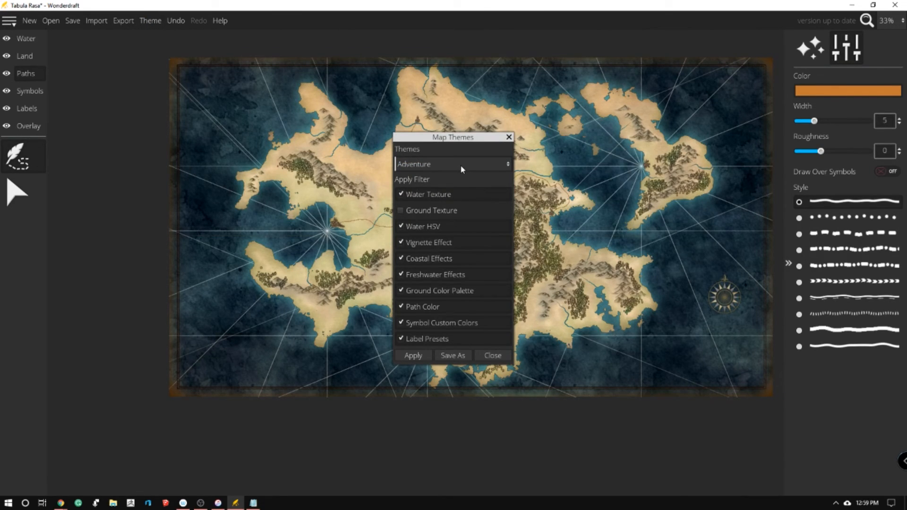
click(462, 165)
click(452, 209)
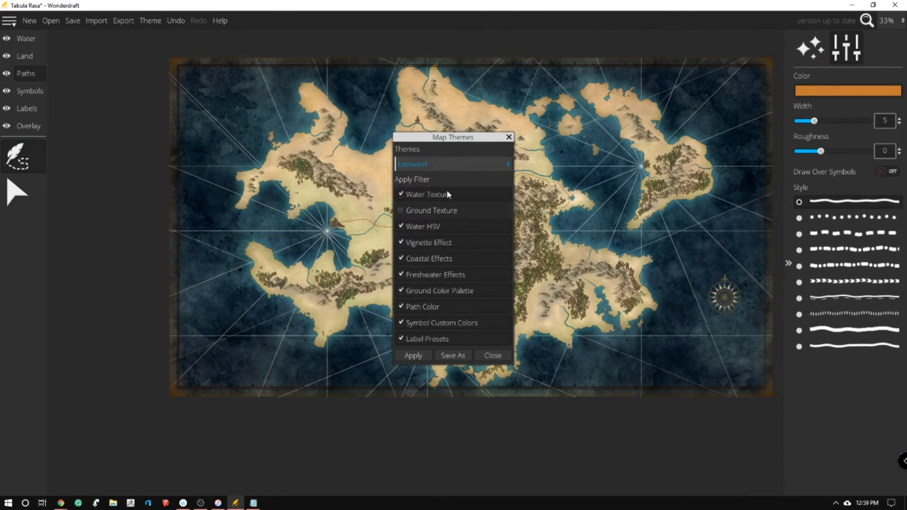
click(419, 353)
drag(484, 137, 158, 118)
Try the Pastel theme on the map, followed by the Adventure theme
click(141, 147)
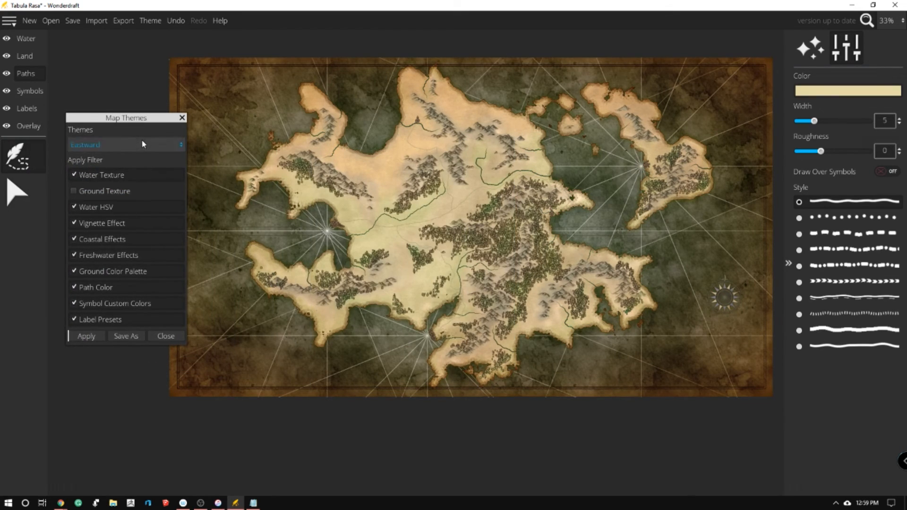
click(127, 233)
click(83, 336)
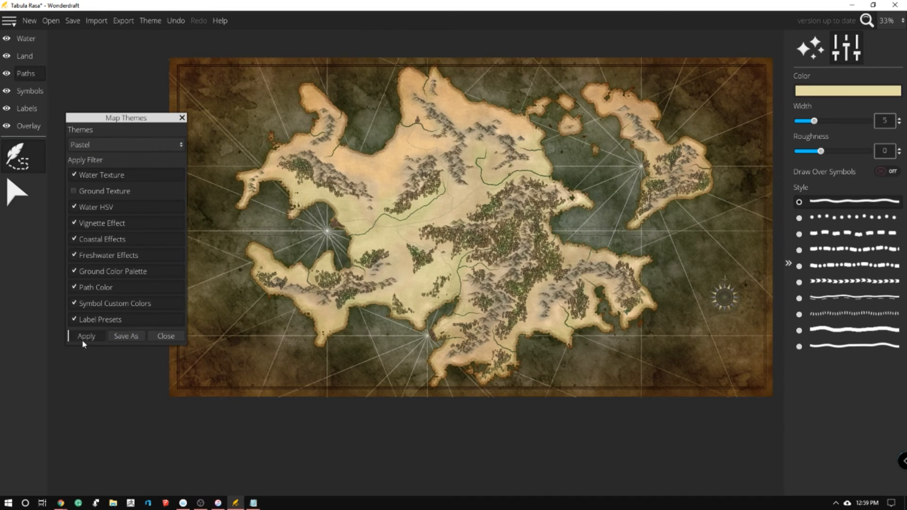
click(144, 144)
click(144, 159)
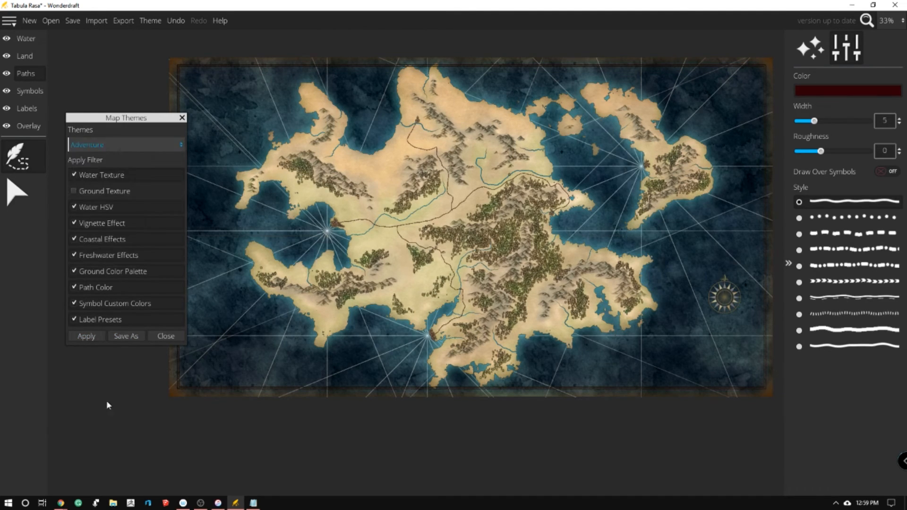
click(91, 336)
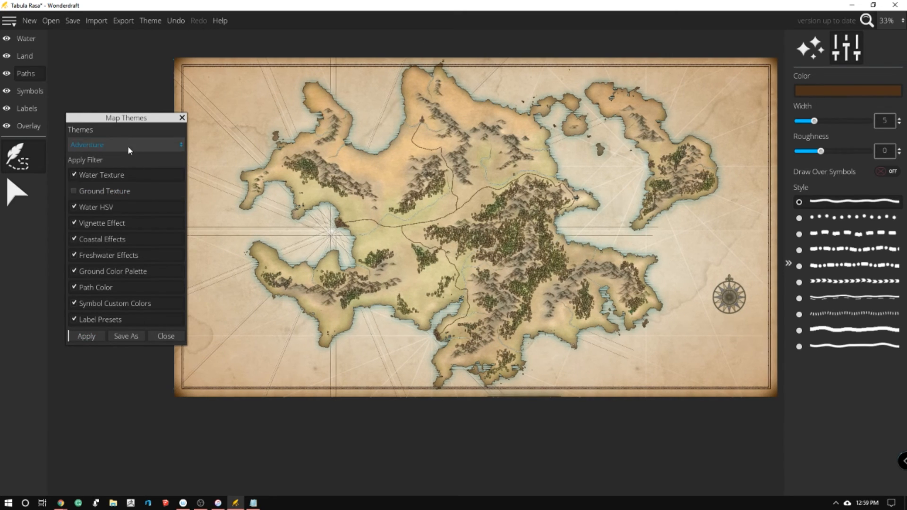
Switch the map back to the Pastel theme
click(127, 144)
click(124, 234)
click(86, 336)
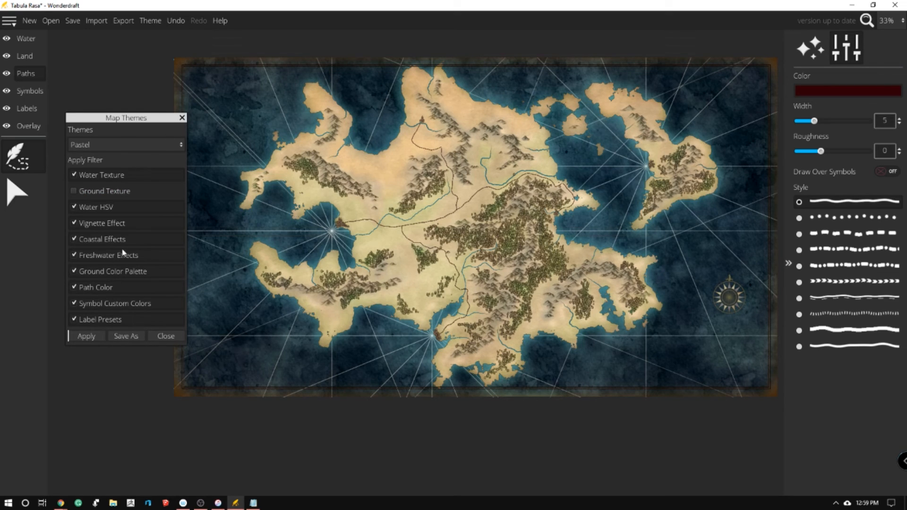
Apply the Worn theme to the map
click(118, 146)
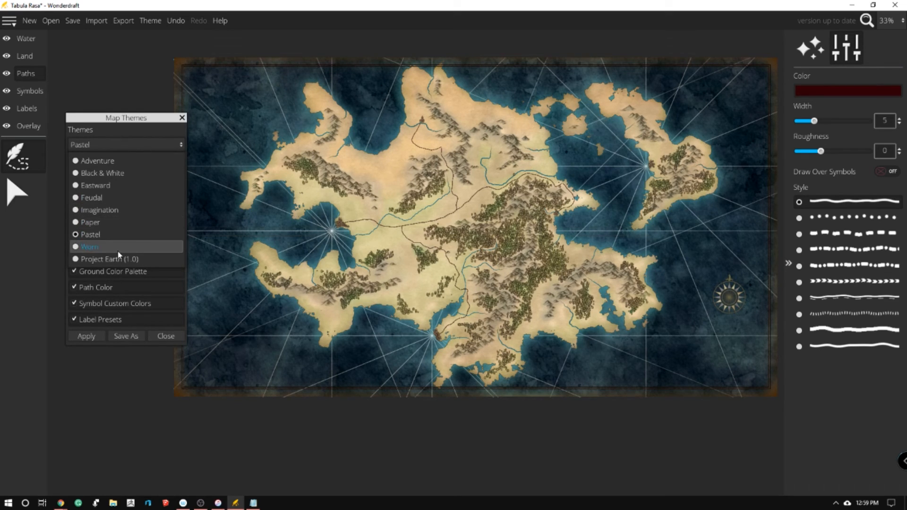
click(118, 250)
click(85, 337)
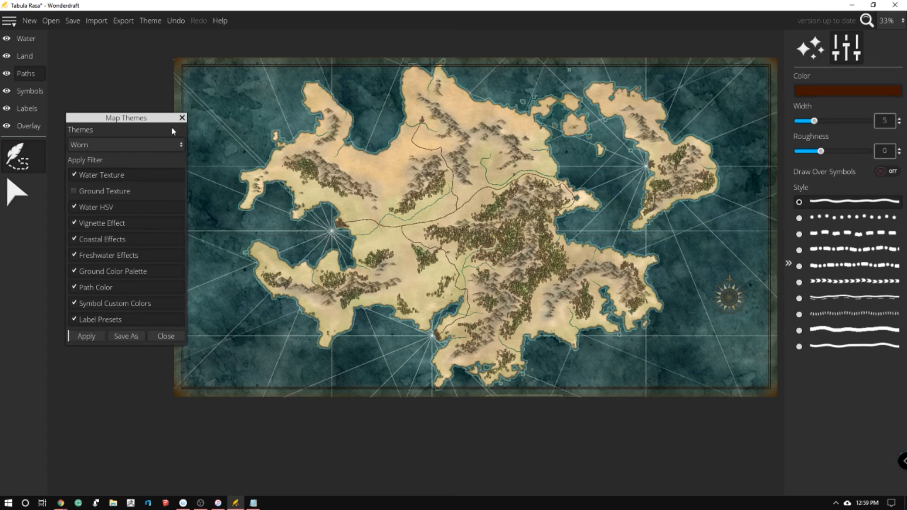
Try the Adventure theme on the map, followed by the Project Earth (1.0) theme
click(172, 143)
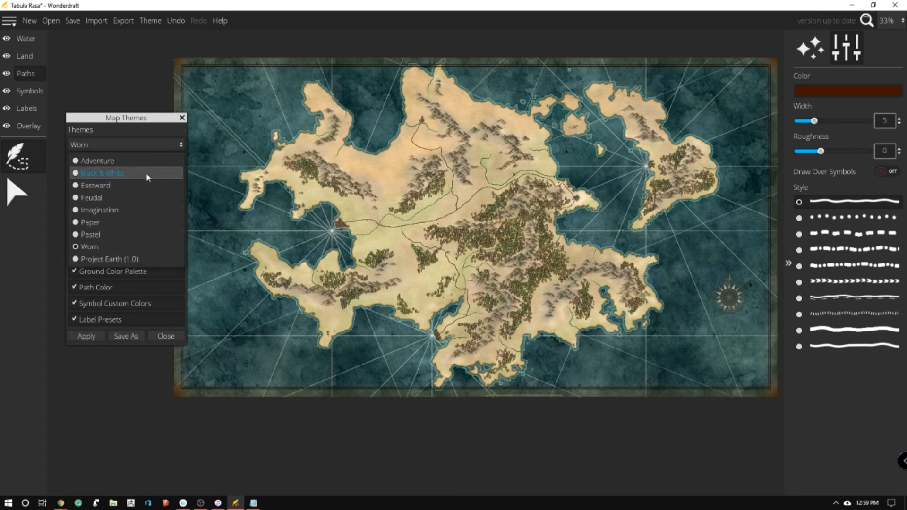
click(141, 159)
click(85, 336)
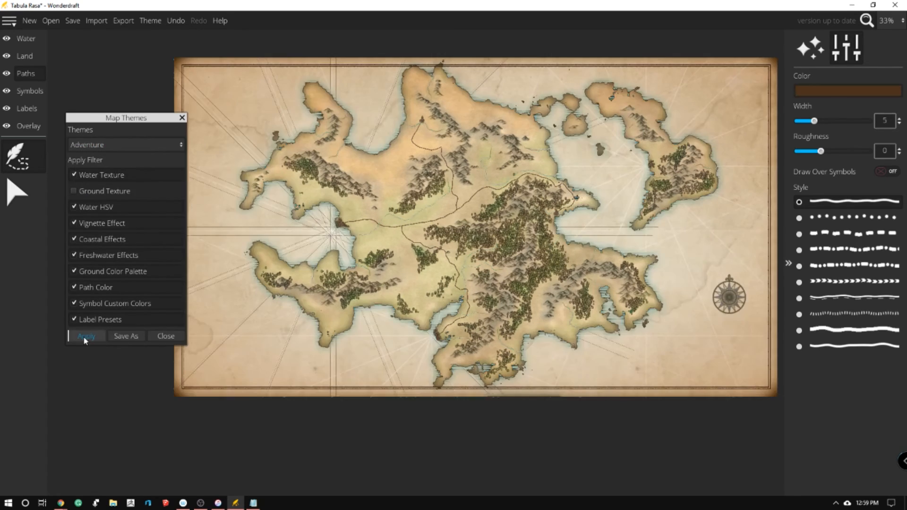
click(171, 143)
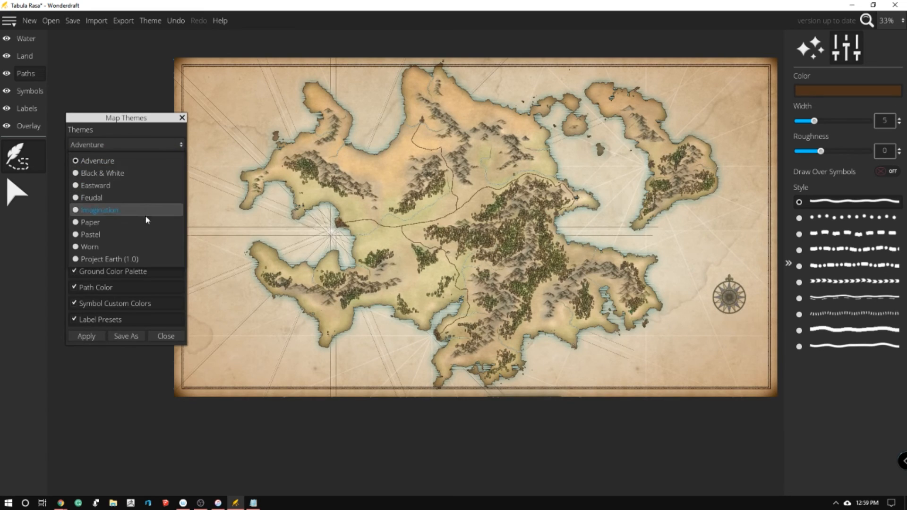
click(132, 258)
click(84, 338)
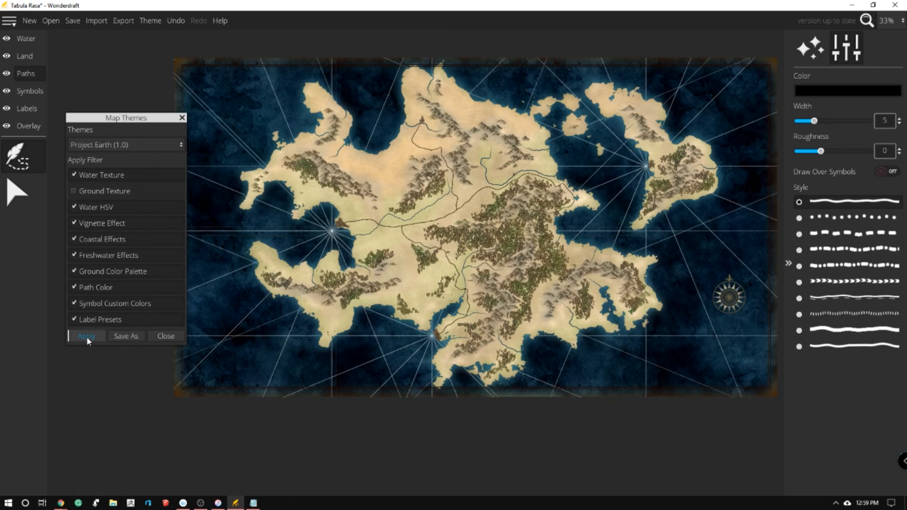
Try the Paper theme on the map
click(135, 144)
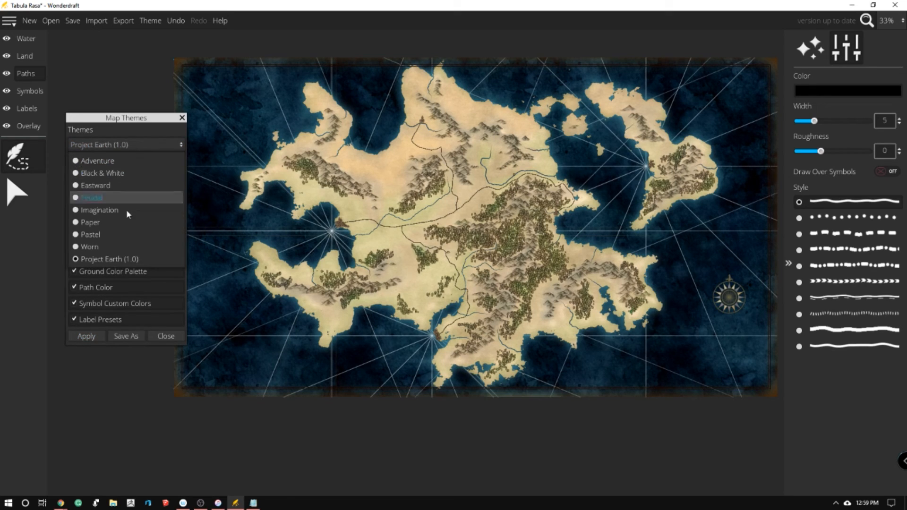
click(127, 222)
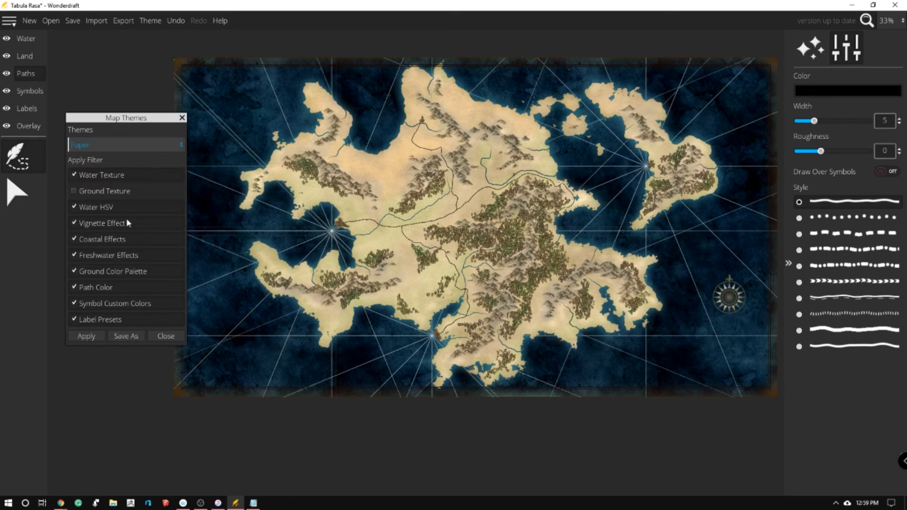
click(91, 336)
Apply the Eastward theme to the map and close the Map Themes dialog
click(149, 145)
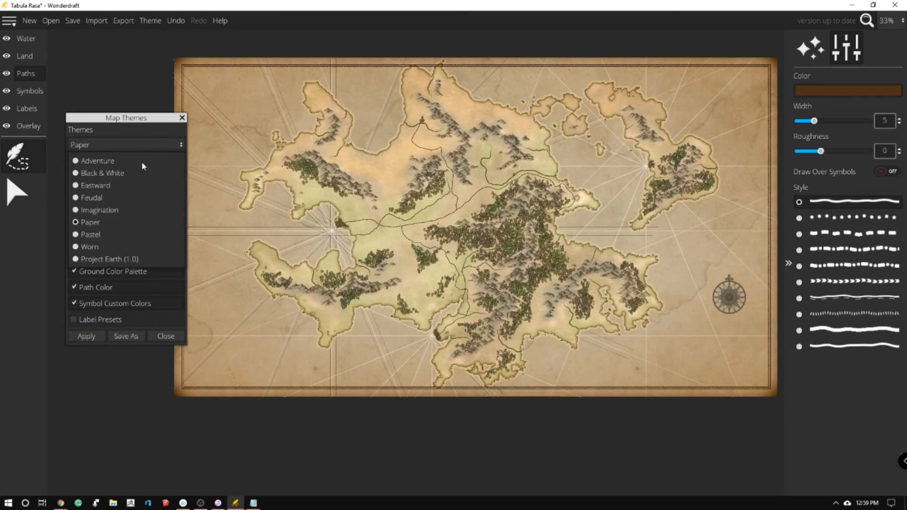
click(121, 186)
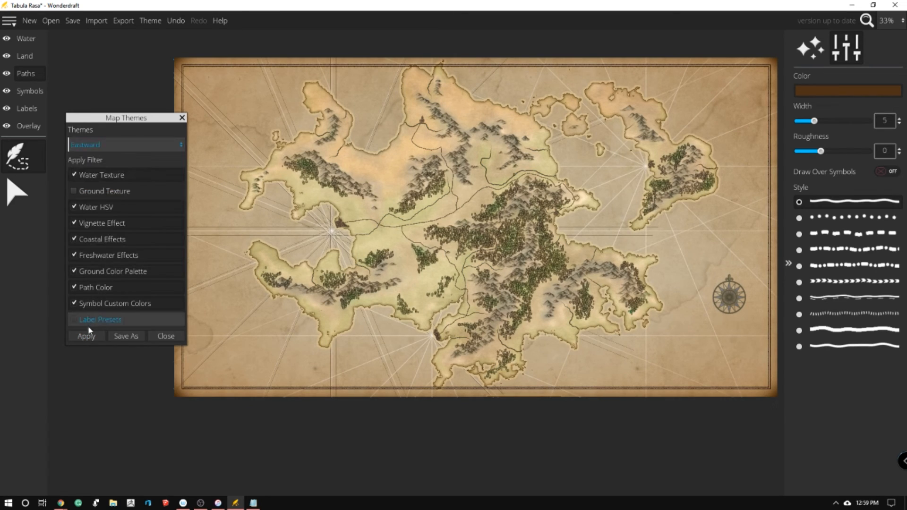
click(85, 336)
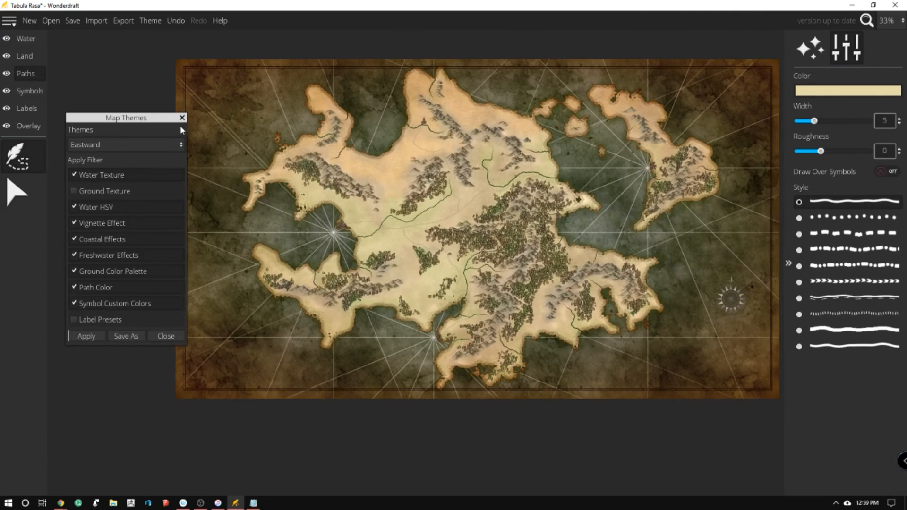
click(182, 118)
scroll(470, 150, up, 2)
scroll(466, 142, down, 2)
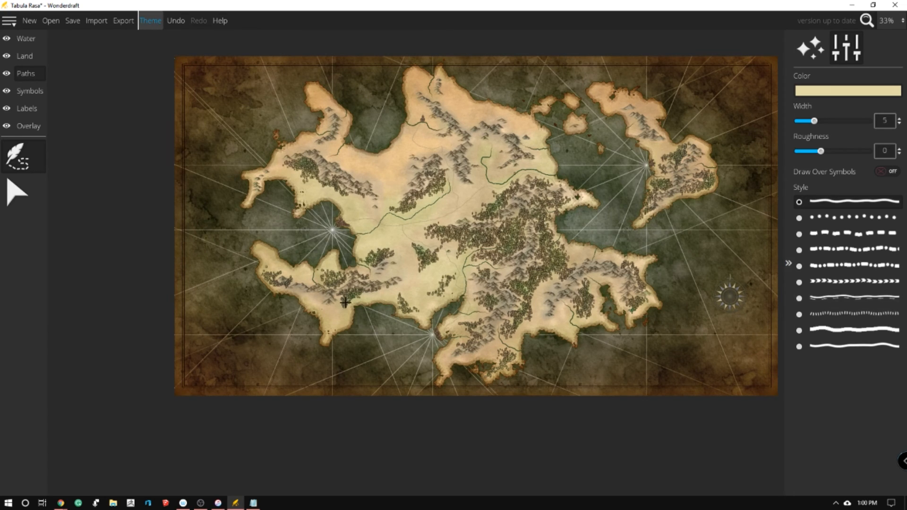
click(9, 21)
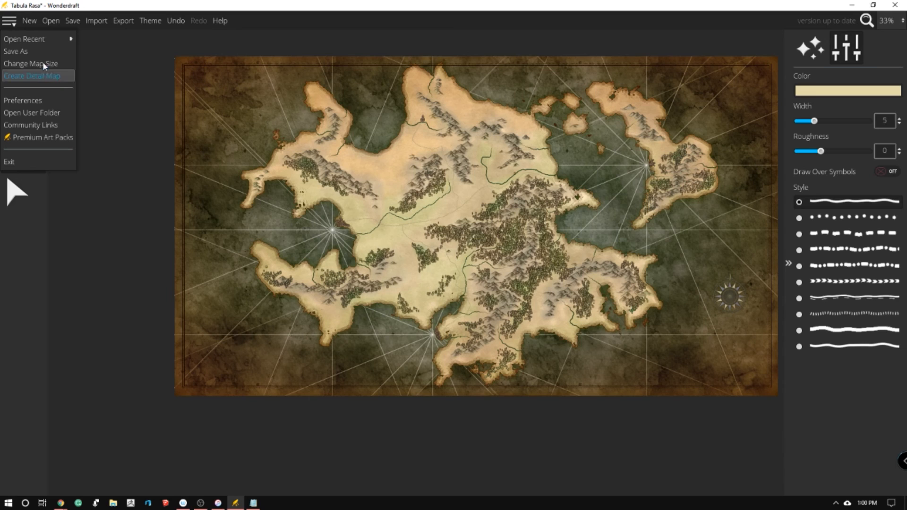
click(53, 75)
click(529, 278)
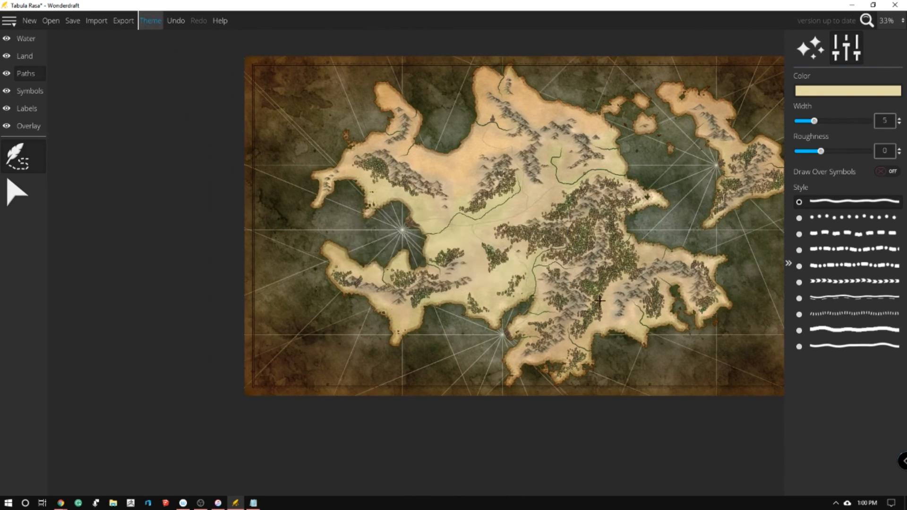
key(Right)
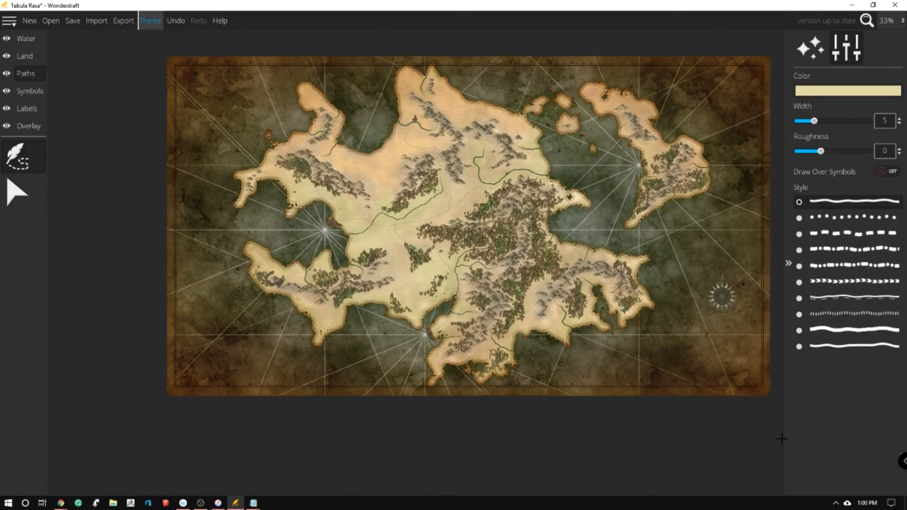